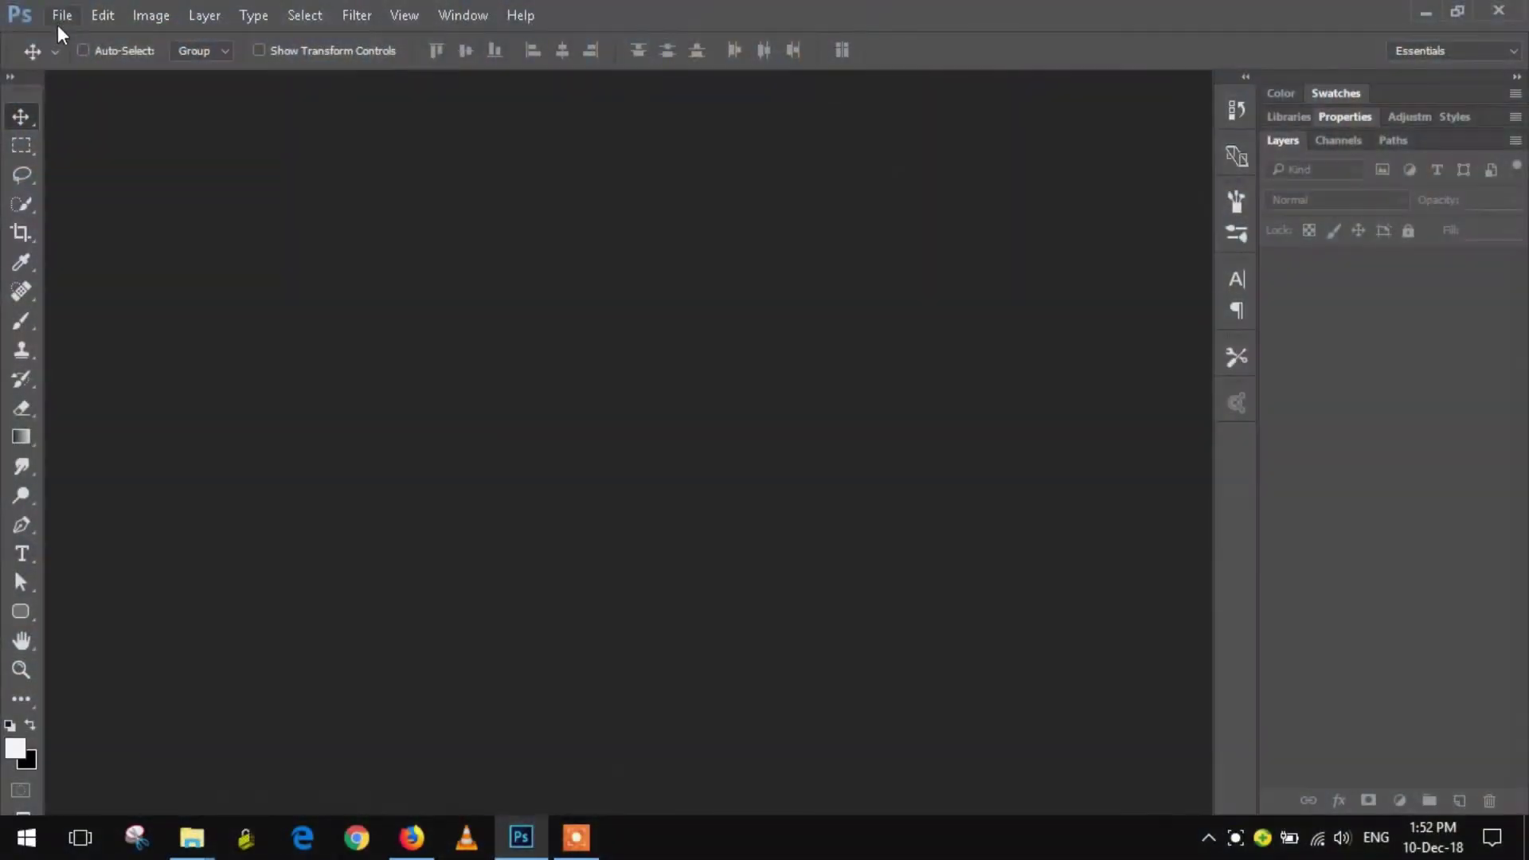
# Open Bokeh Sunset.jpg from the 2019 folder as the base document.
pyautogui.click(62, 15)
pyautogui.click(69, 58)
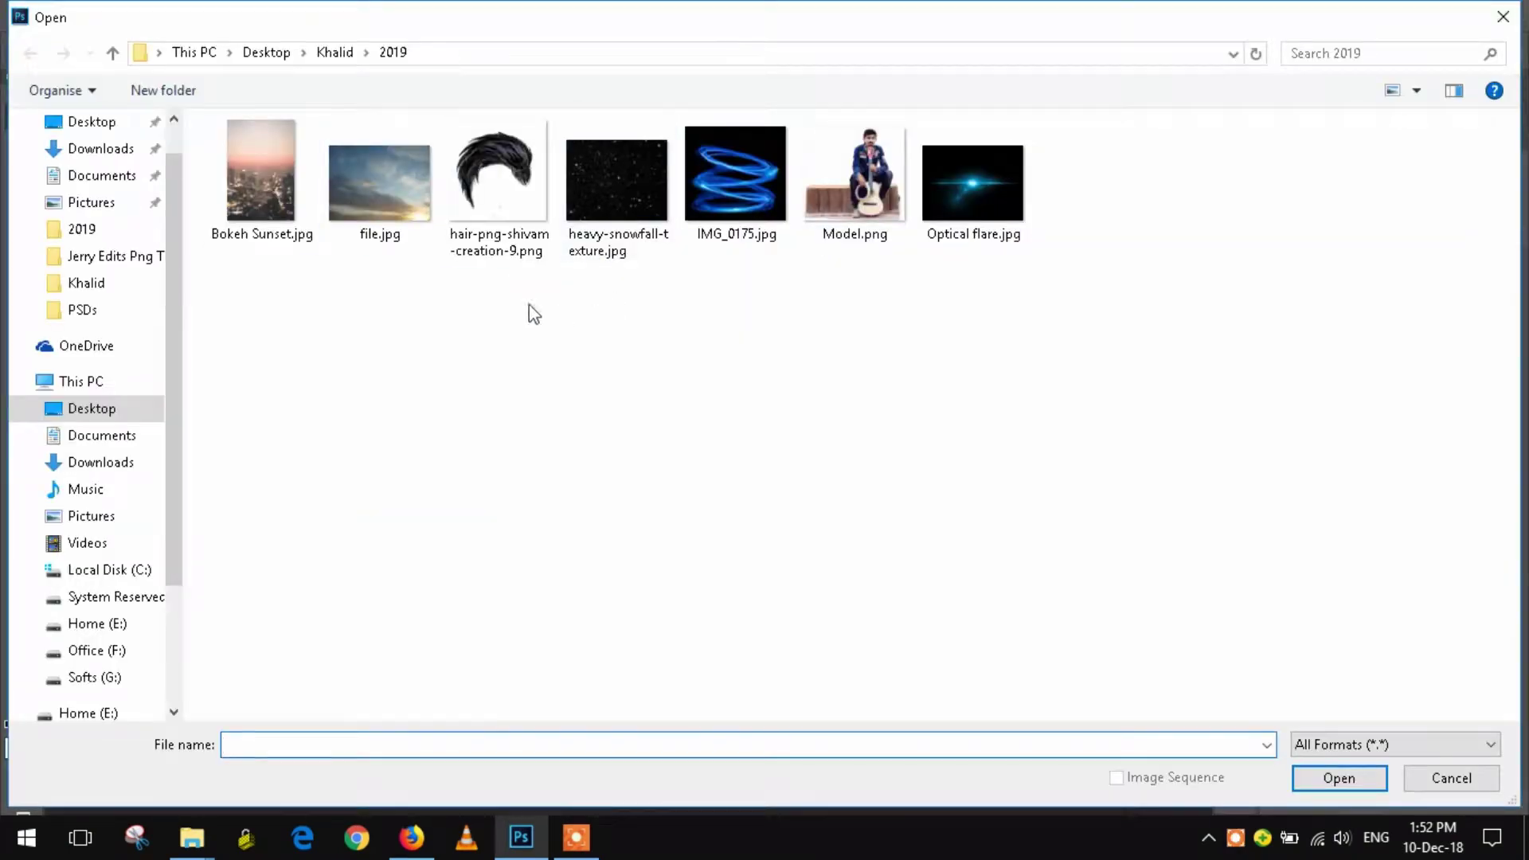
pyautogui.doubleClick(268, 217)
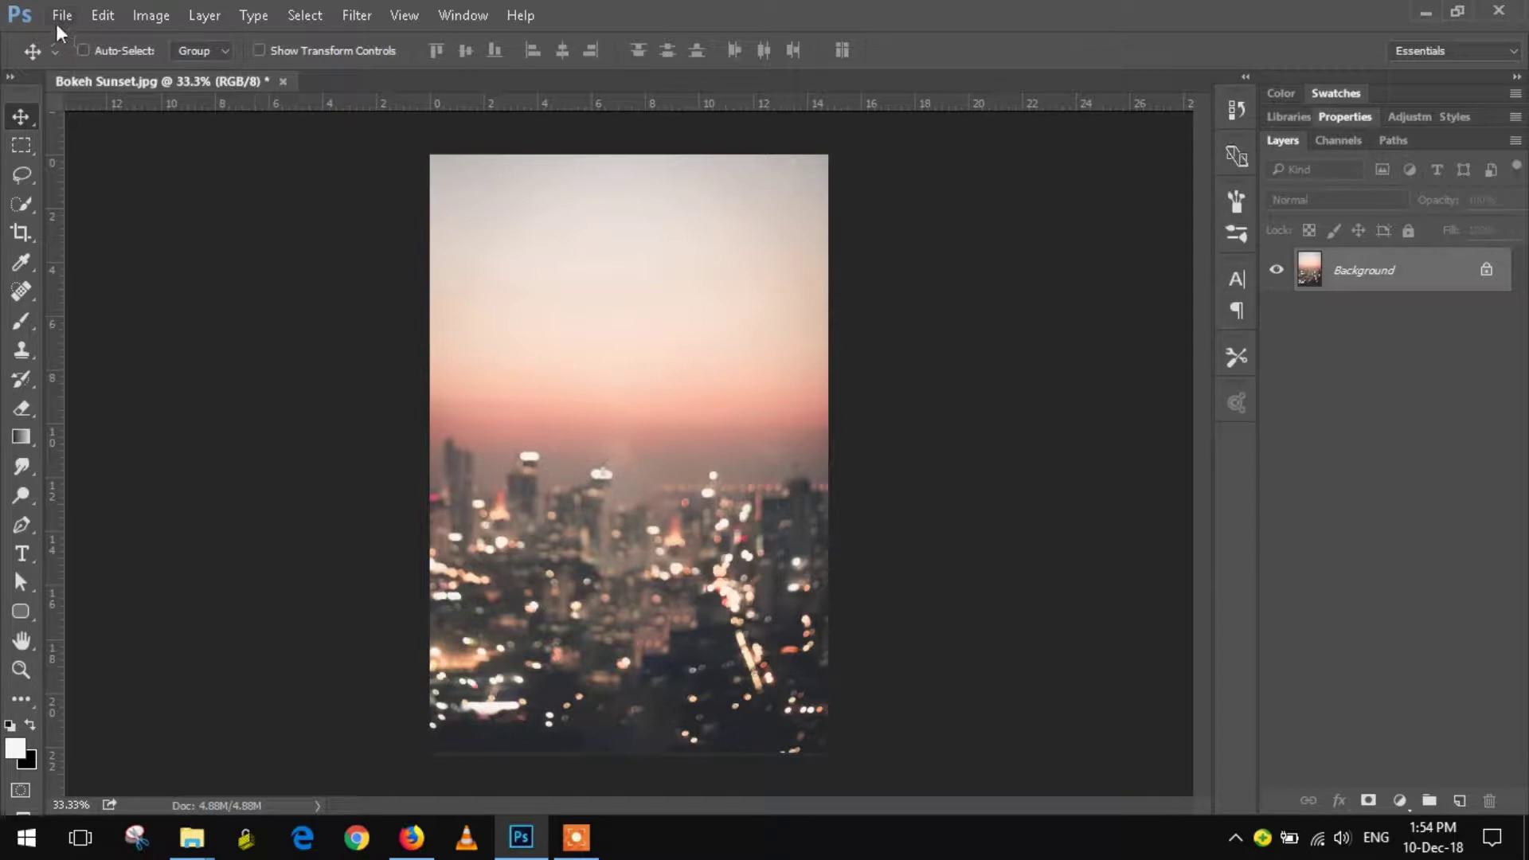
# Embed file.jpg and scale the sky to about 129%, covering the upper canvas.
pyautogui.click(58, 19)
pyautogui.click(130, 433)
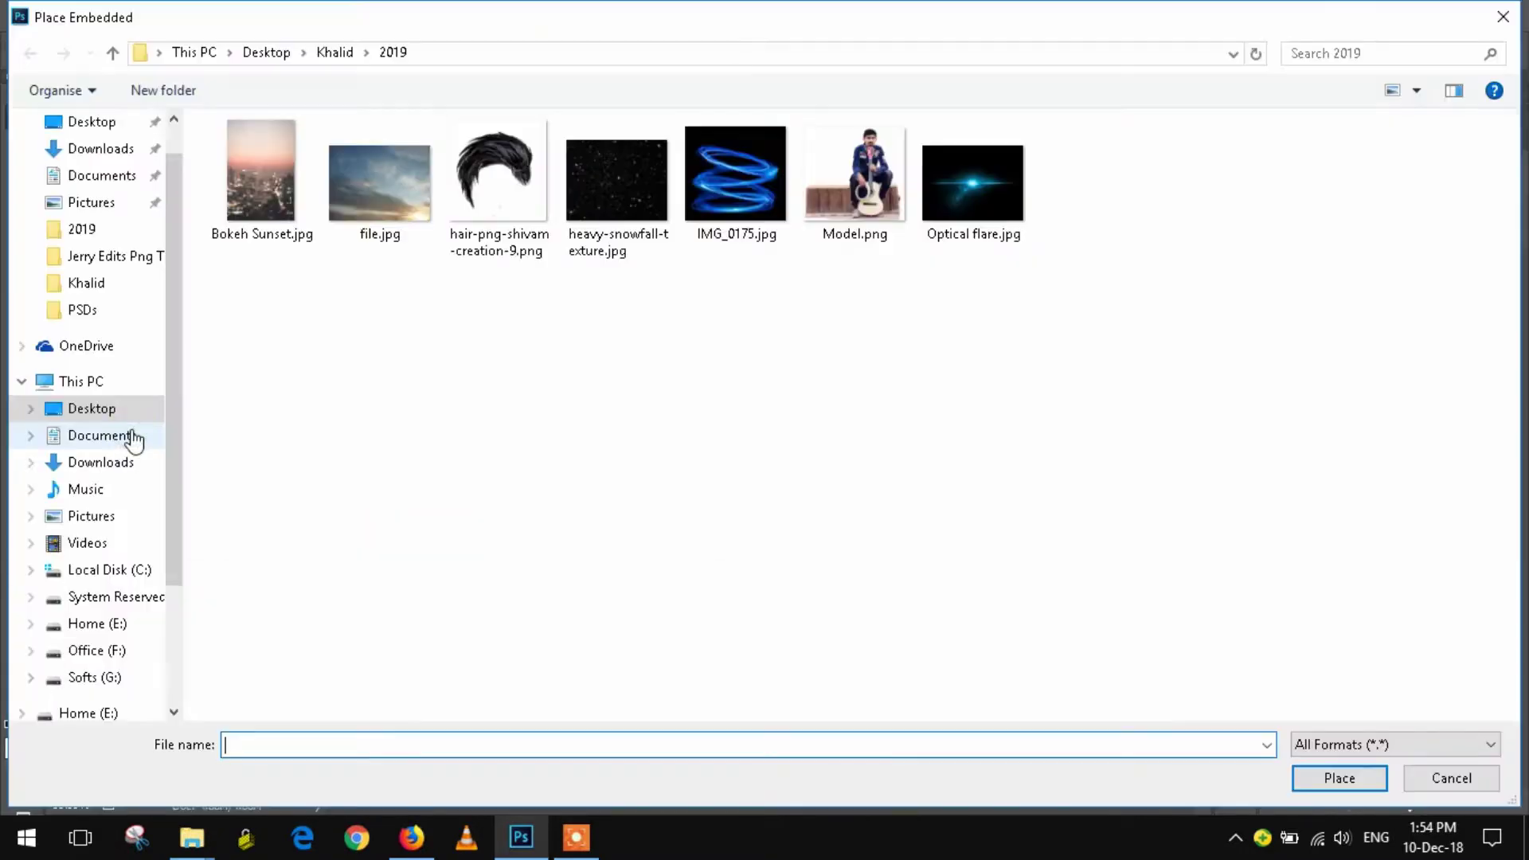
pyautogui.doubleClick(333, 201)
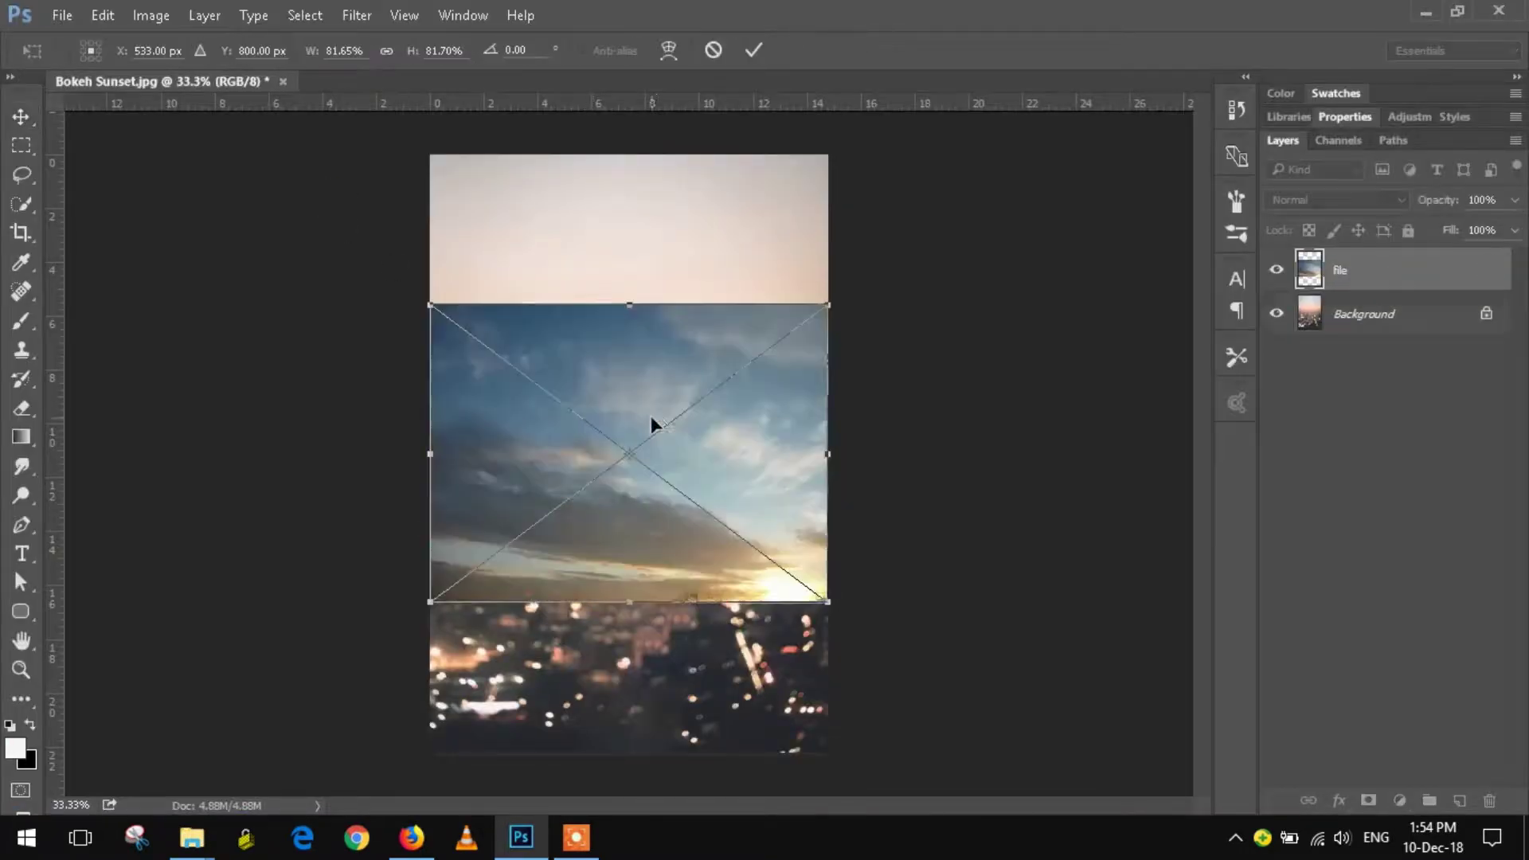
pyautogui.moveTo(657, 415); pyautogui.dragTo(657, 275)
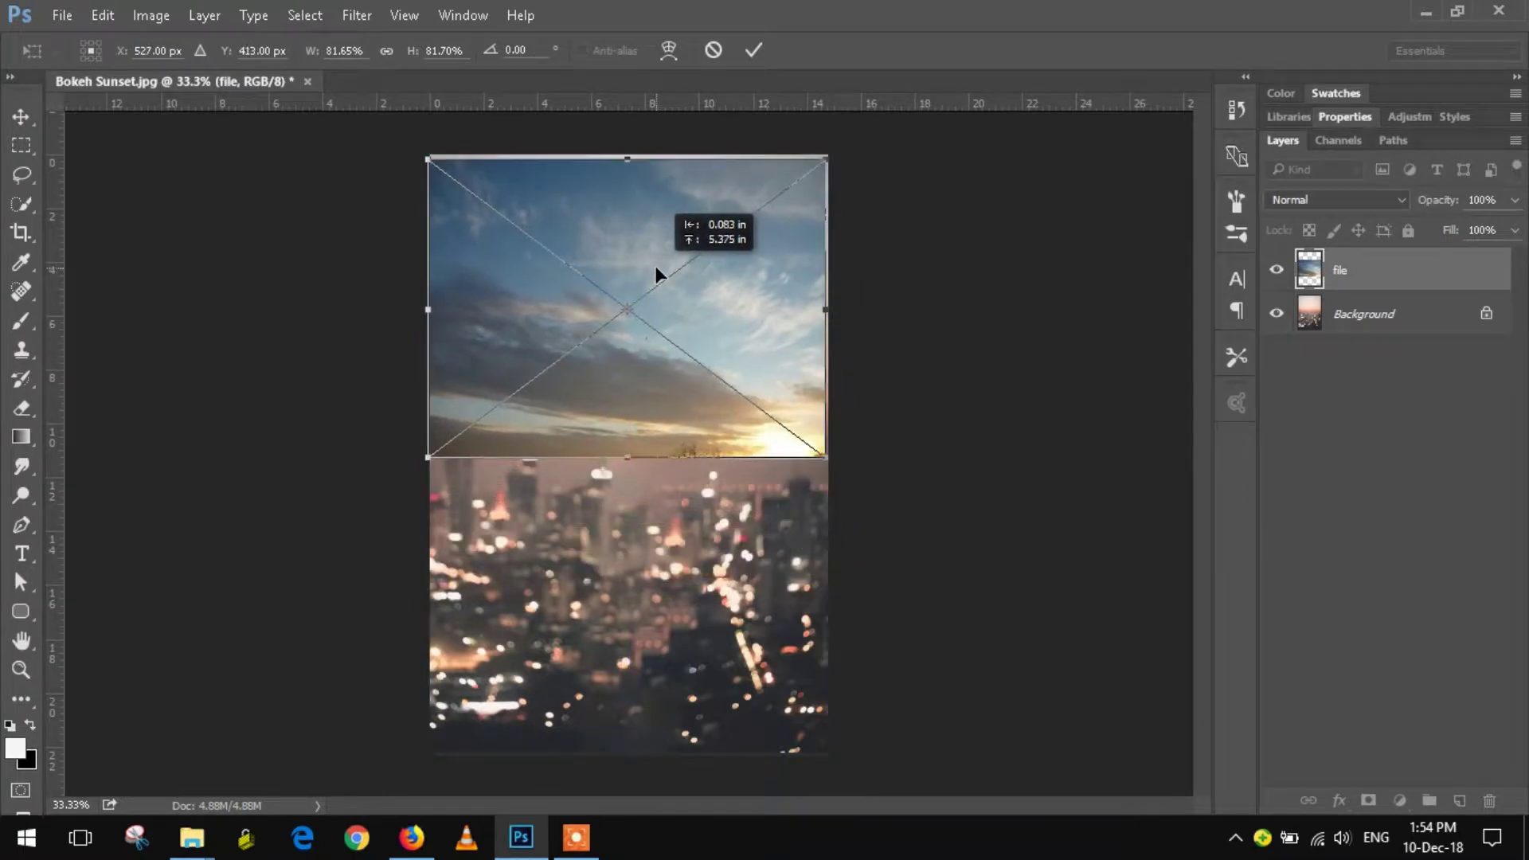
pyautogui.moveTo(655, 268); pyautogui.dragTo(660, 263)
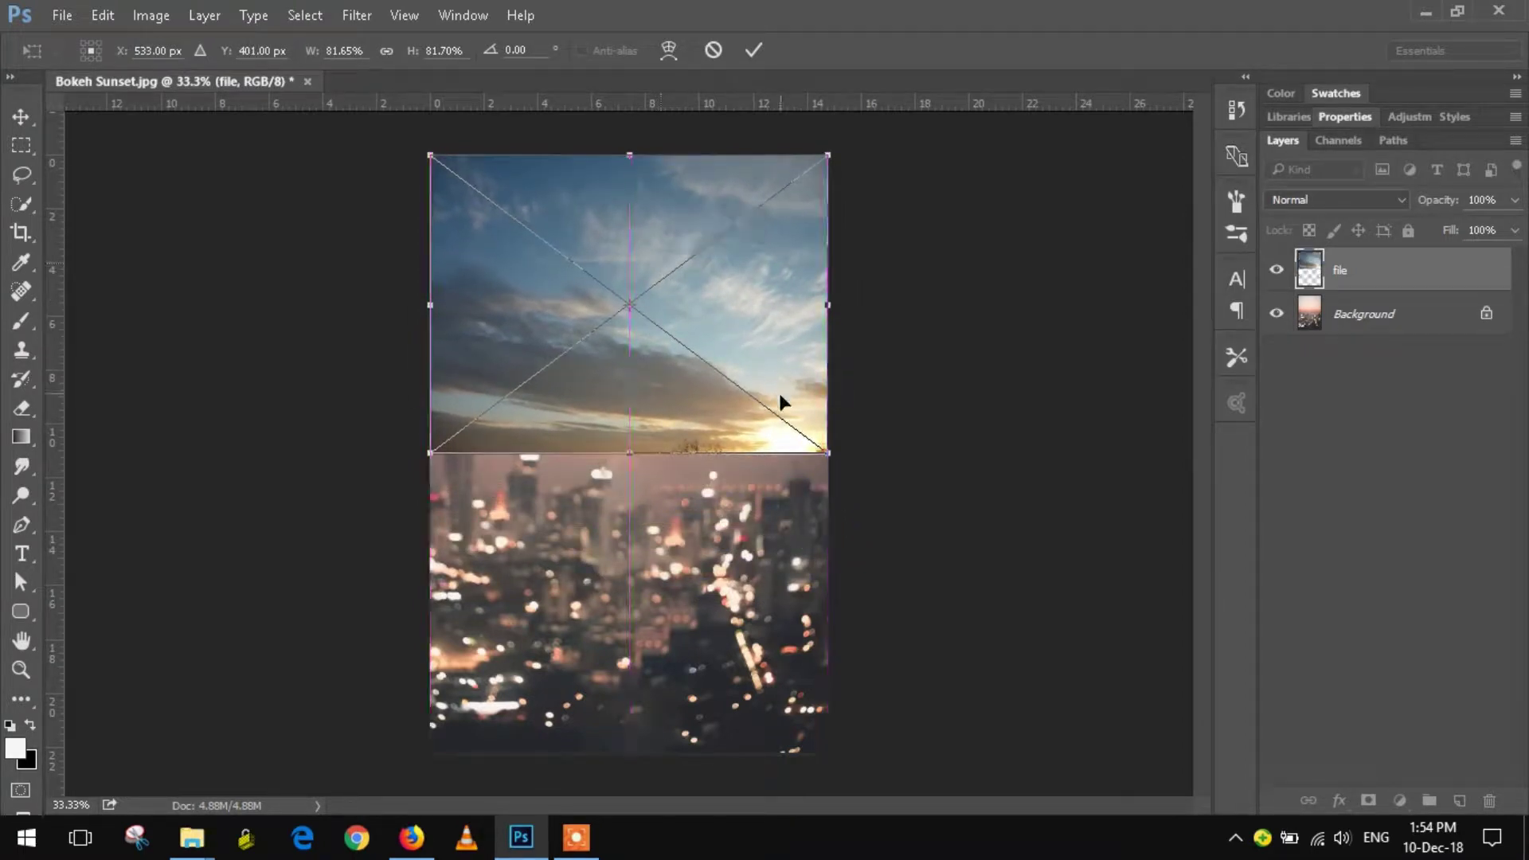
pyautogui.moveTo(828, 452); pyautogui.dragTo(943, 540)
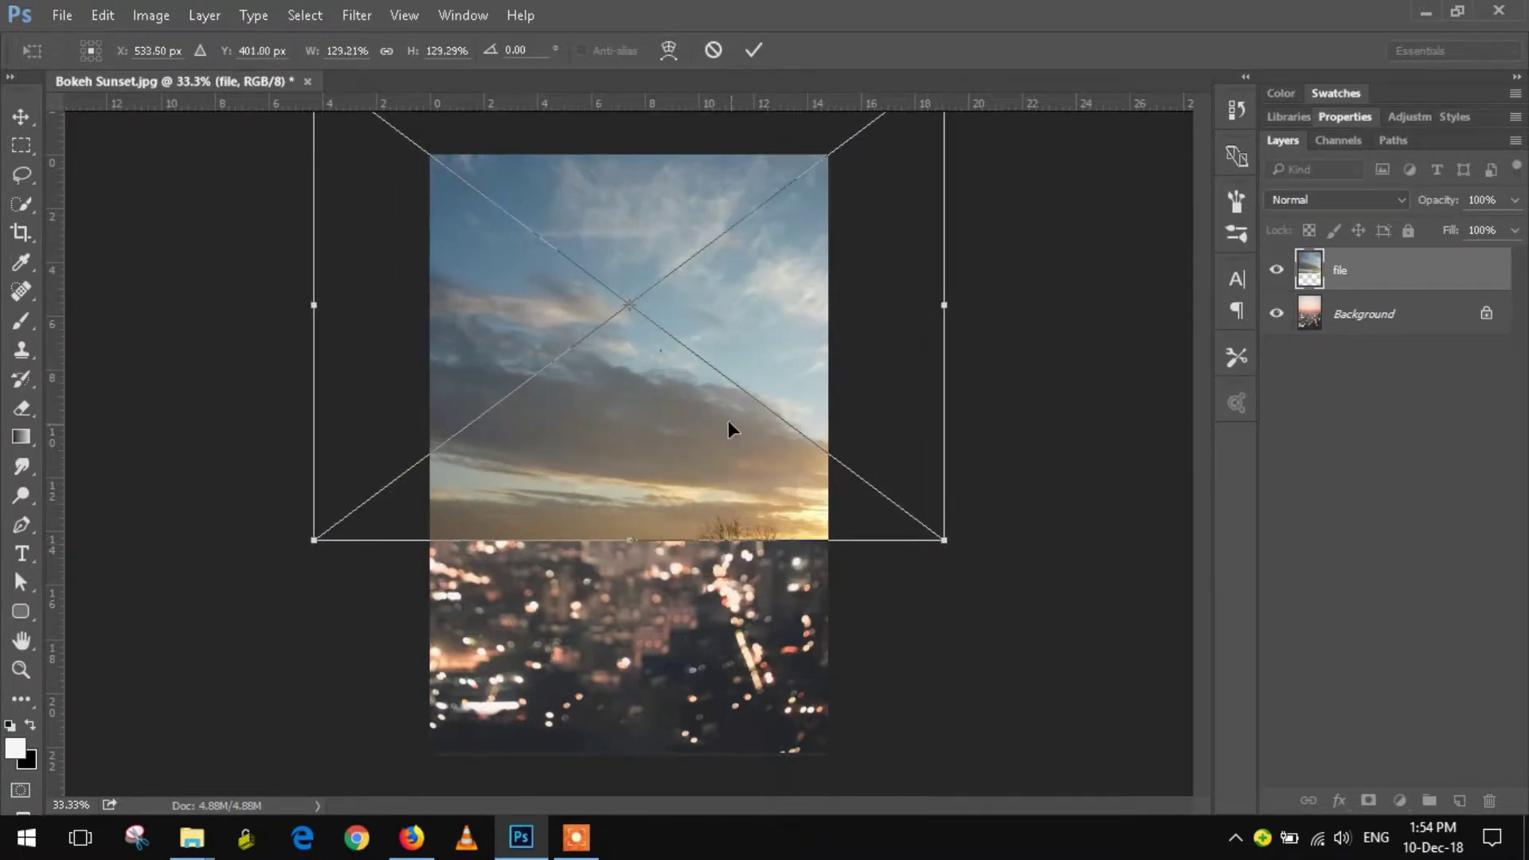
pyautogui.moveTo(727, 423); pyautogui.dragTo(727, 500)
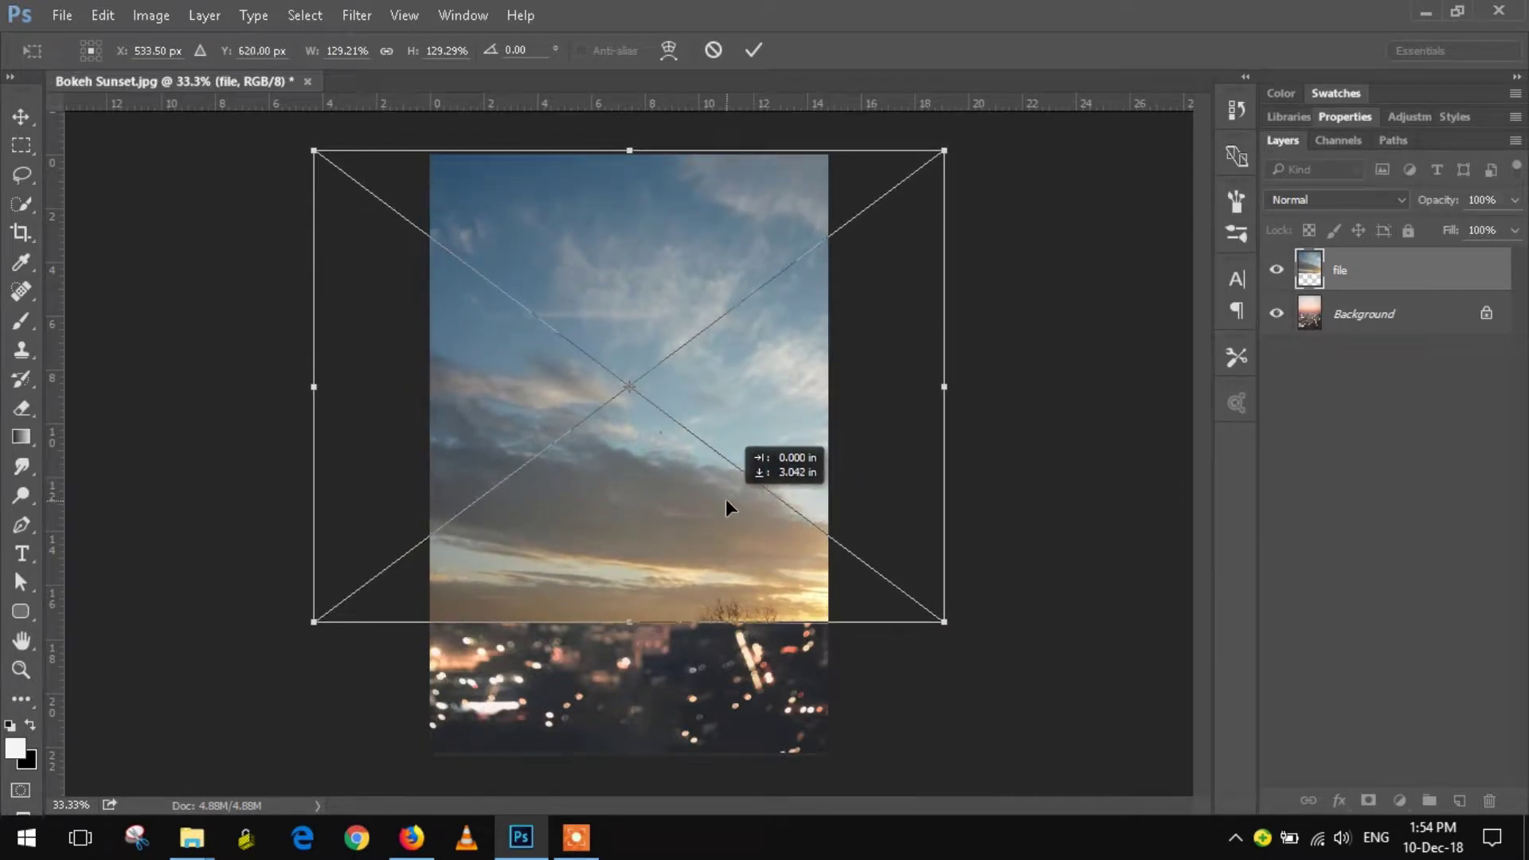
pyautogui.moveTo(944, 387); pyautogui.dragTo(879, 379)
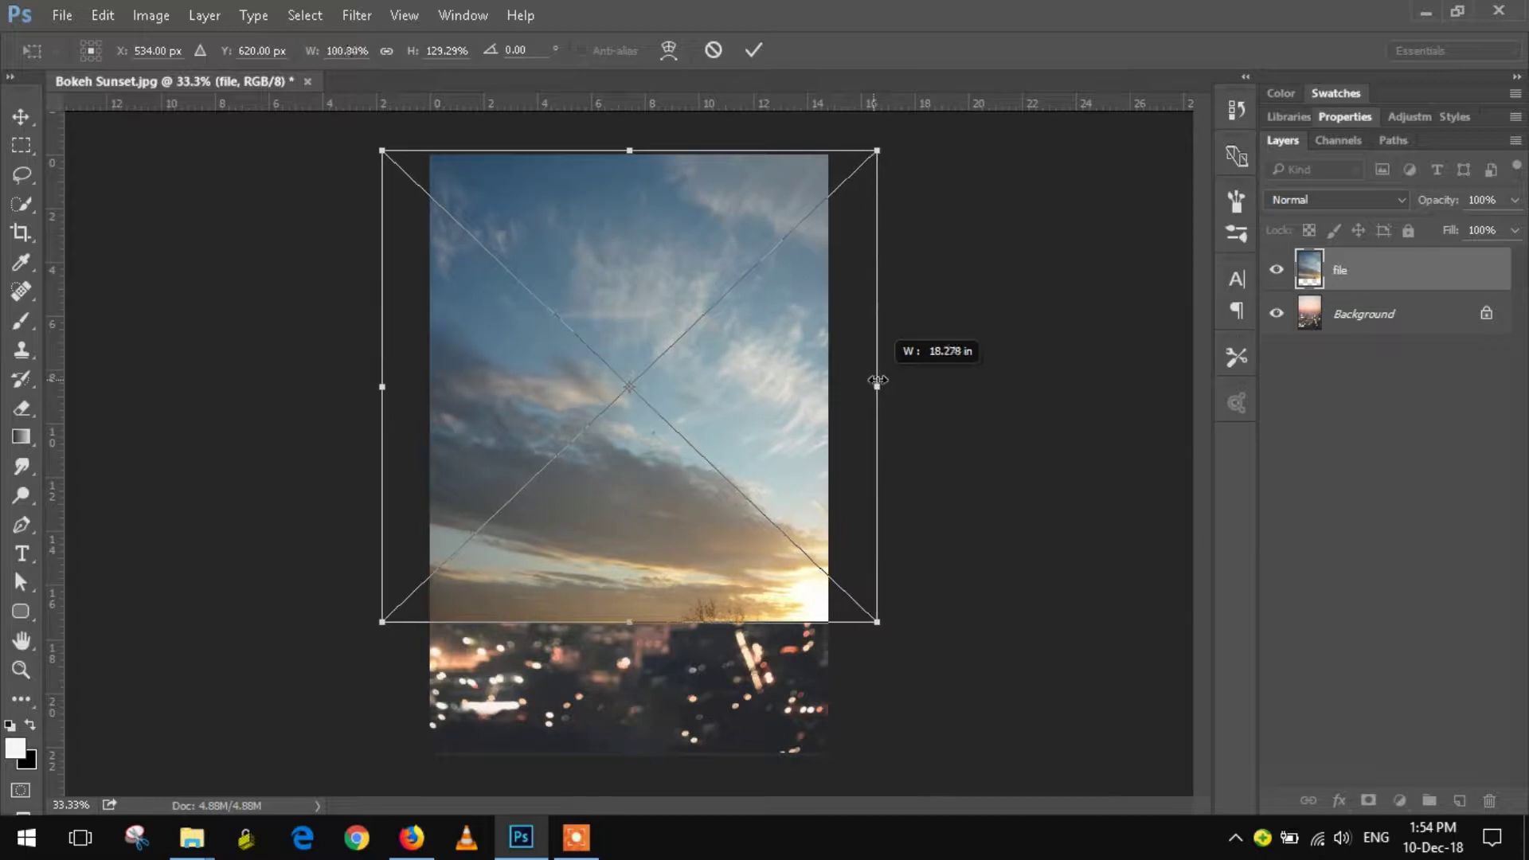
# Commit the sky, add a layer mask and drag an upward gradient to blend it into the city.
pyautogui.click(754, 52)
pyautogui.click(1366, 804)
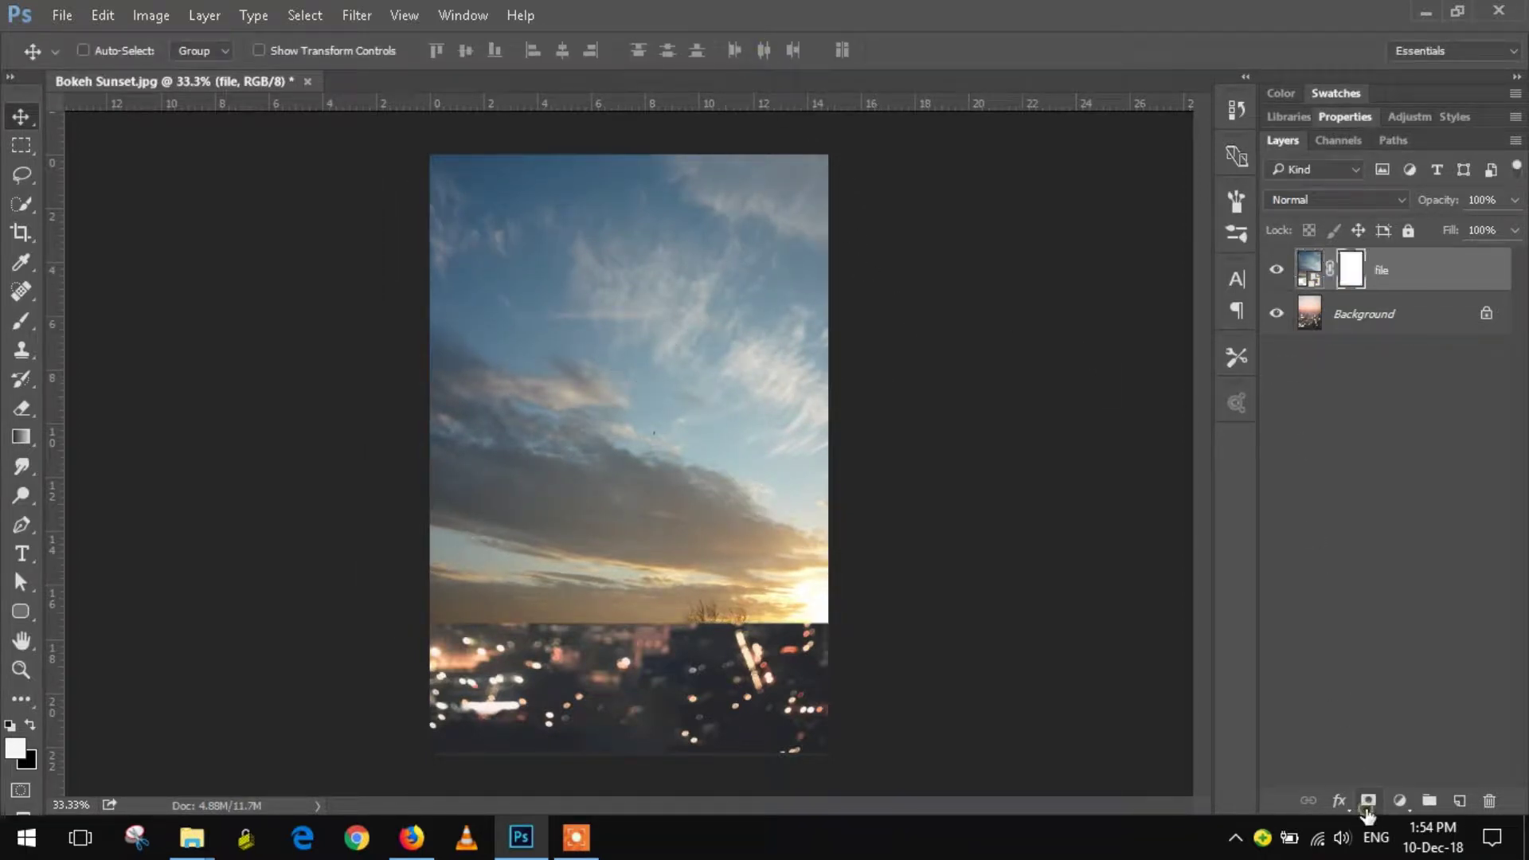
pyautogui.click(21, 436)
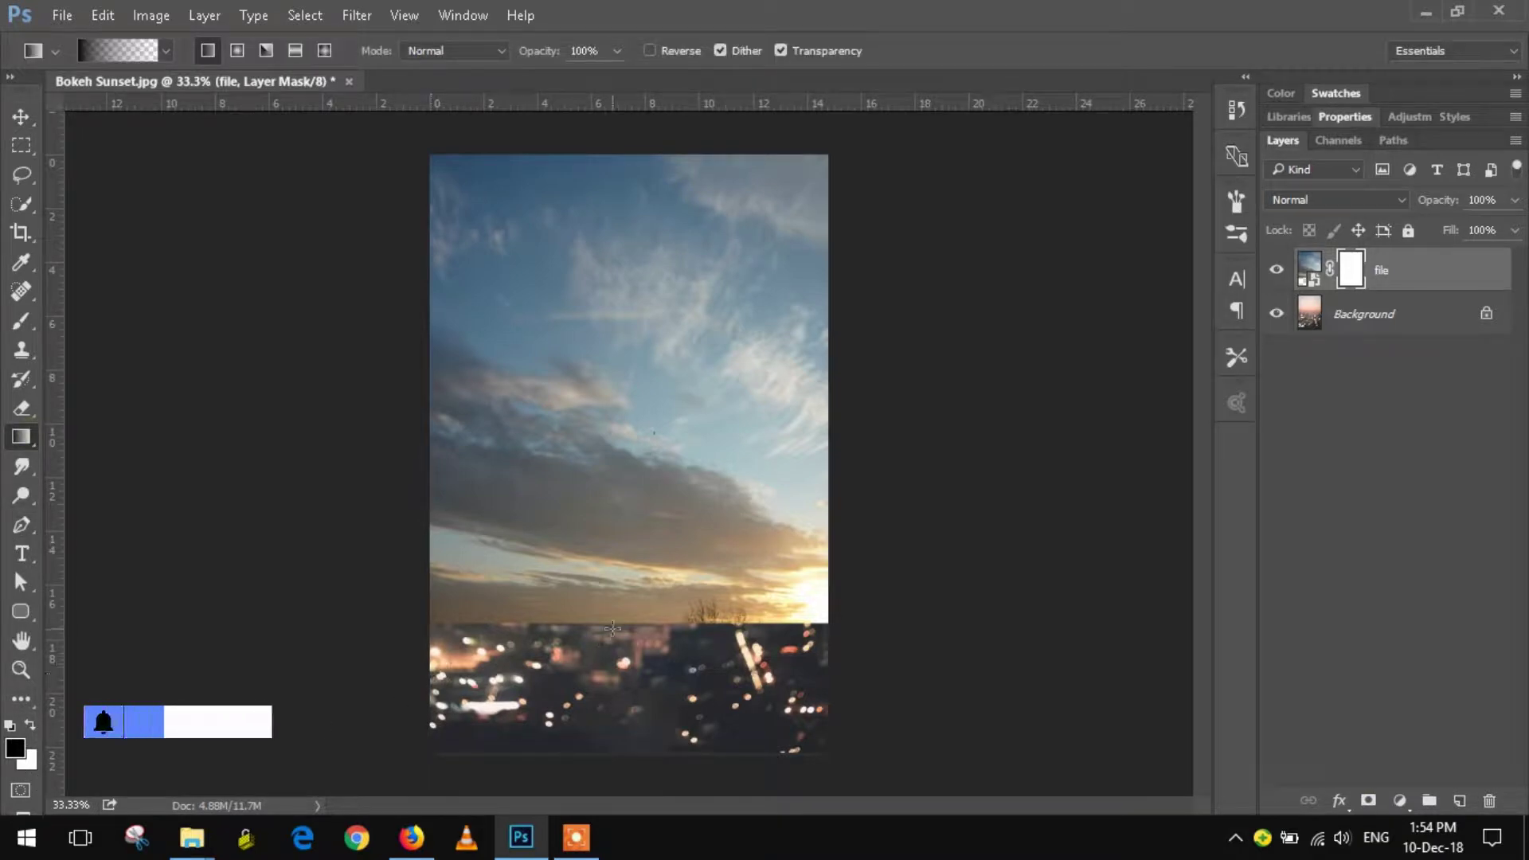
pyautogui.moveTo(614, 621); pyautogui.dragTo(630, 488)
pyautogui.moveTo(634, 414); pyautogui.dragTo(615, 339)
pyautogui.click(21, 116)
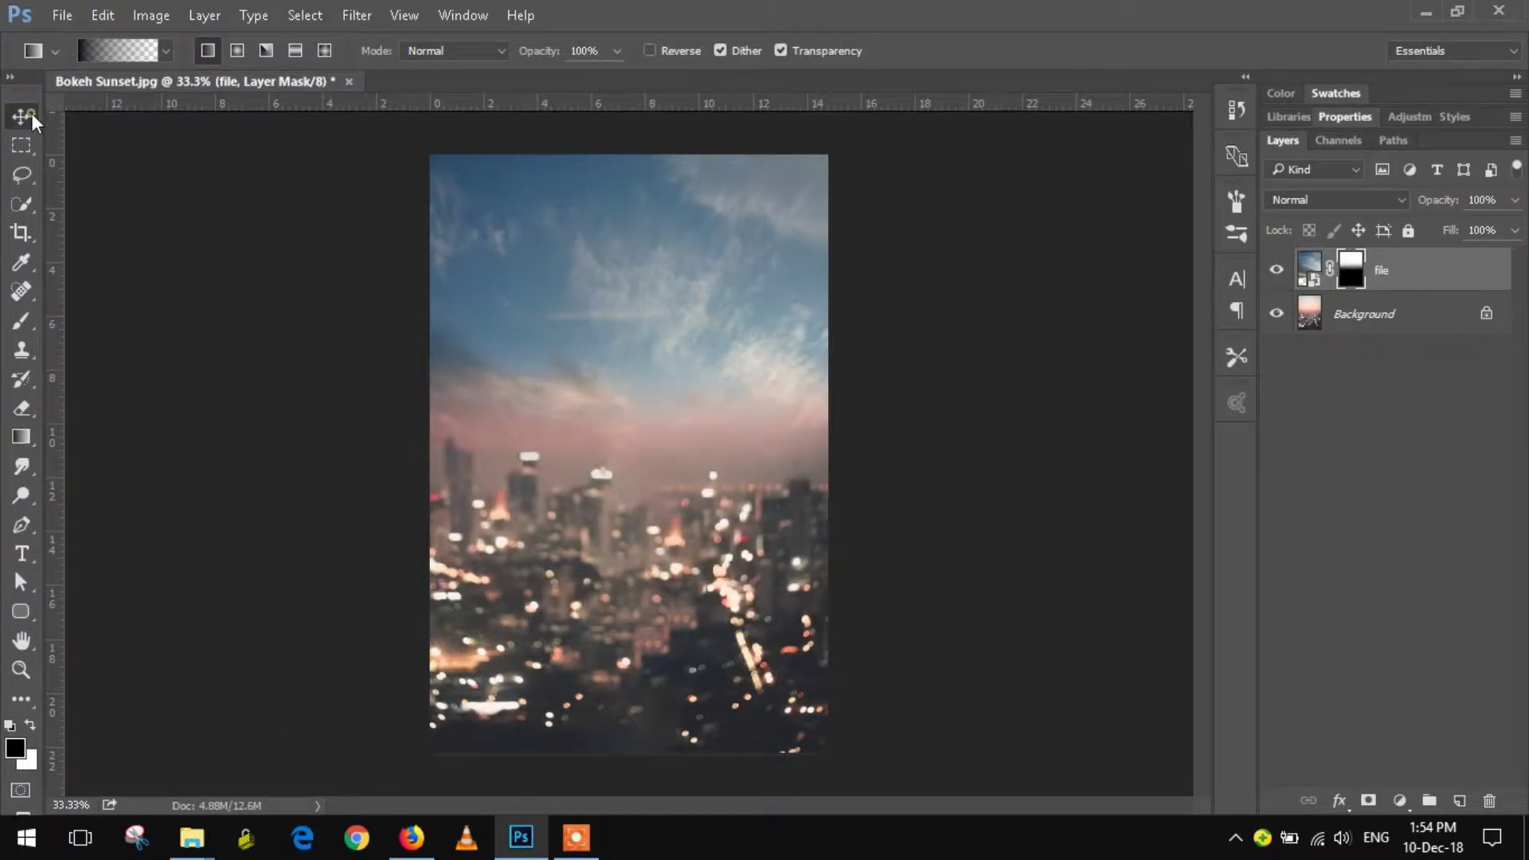
pyautogui.click(62, 15)
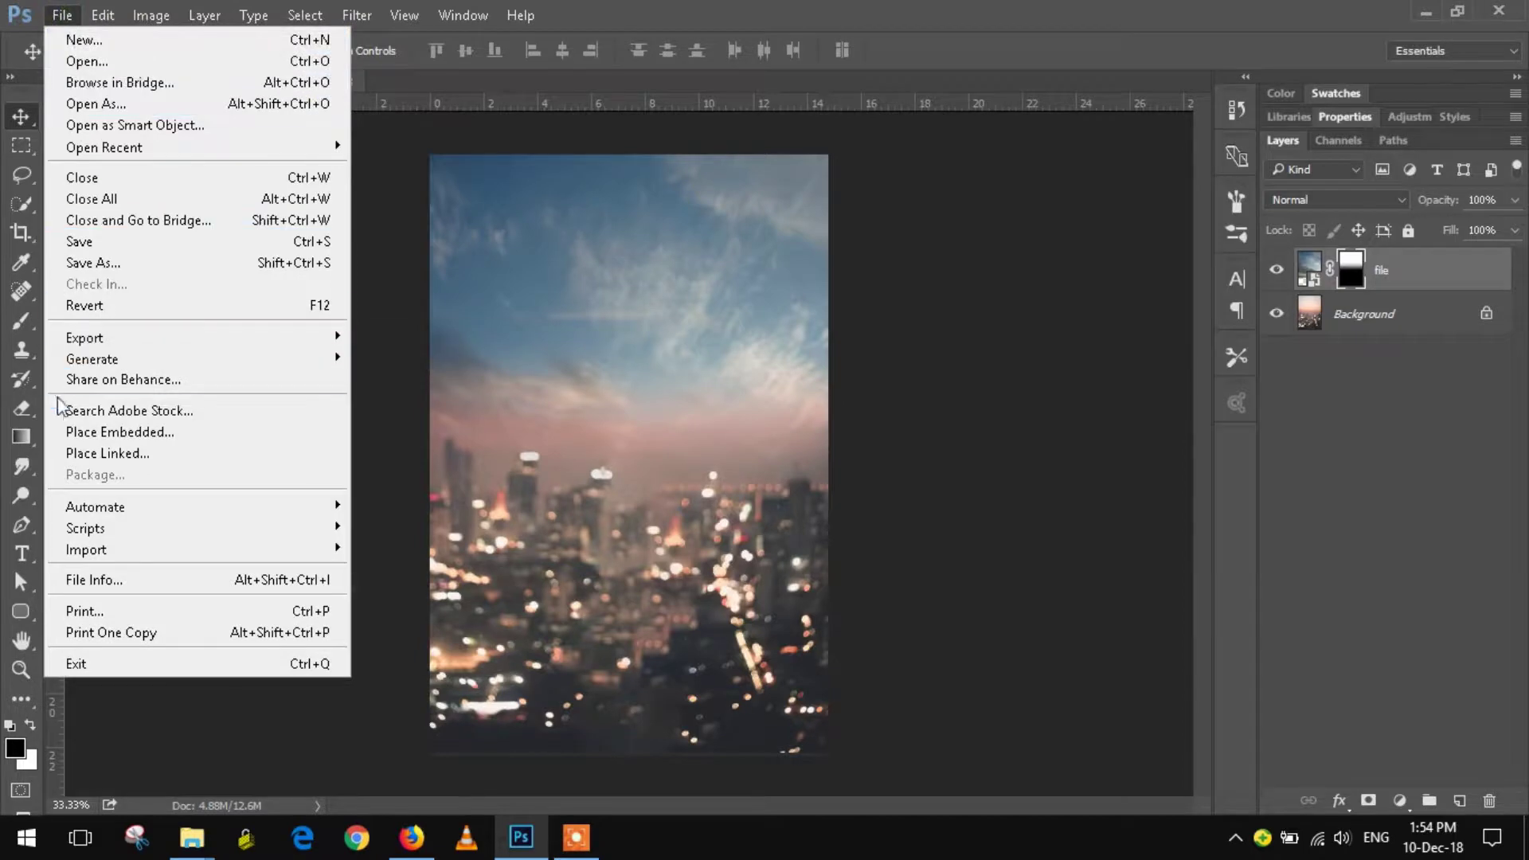
# Embed Model.png and scale the guitarist to about 93%, seated across the lower wall.
pyautogui.click(64, 432)
pyautogui.click(822, 243)
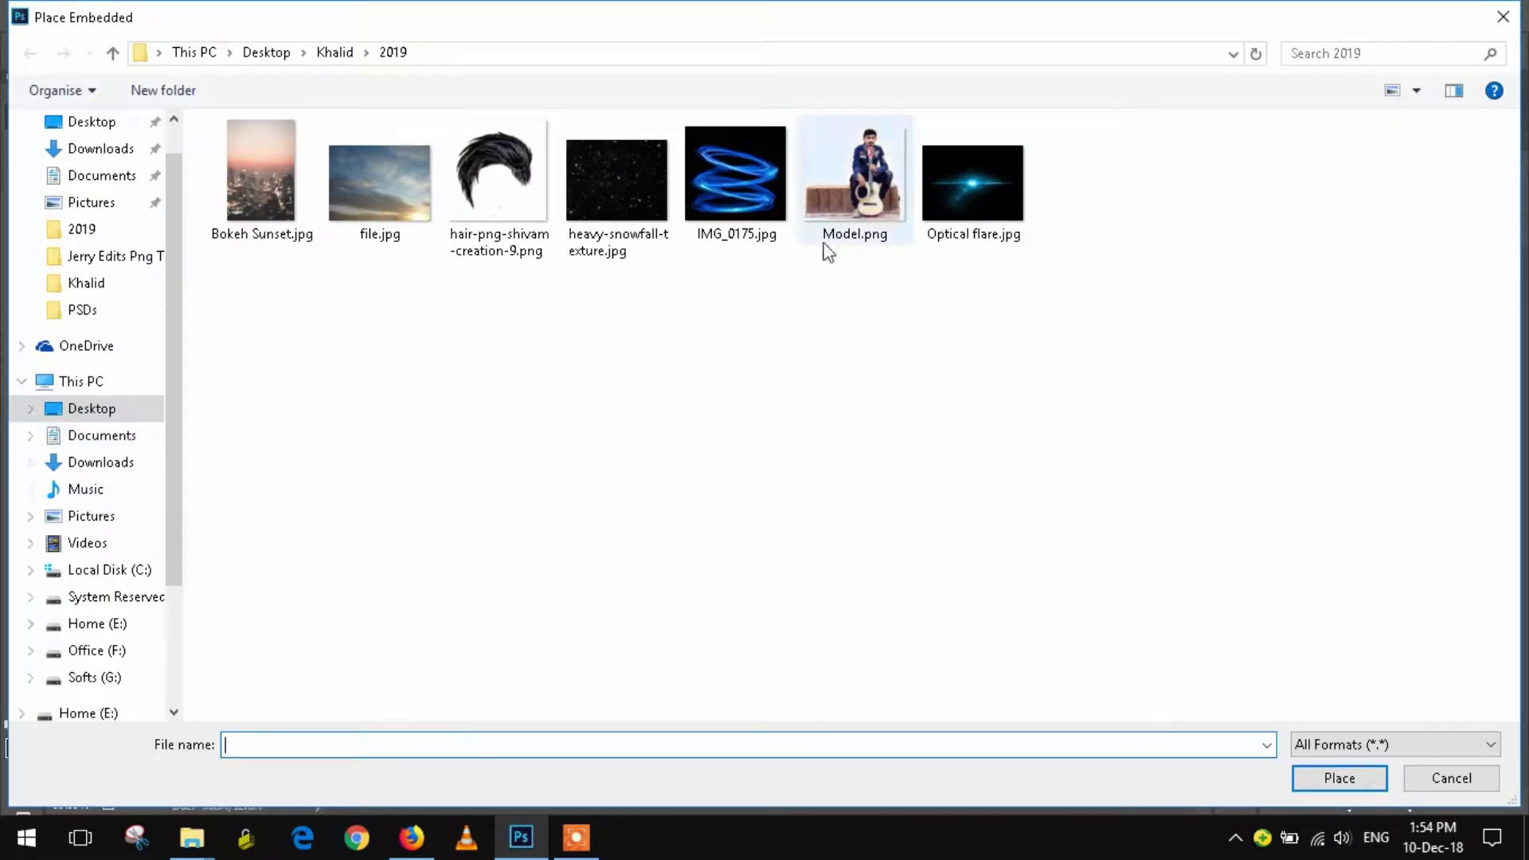
pyautogui.click(1331, 779)
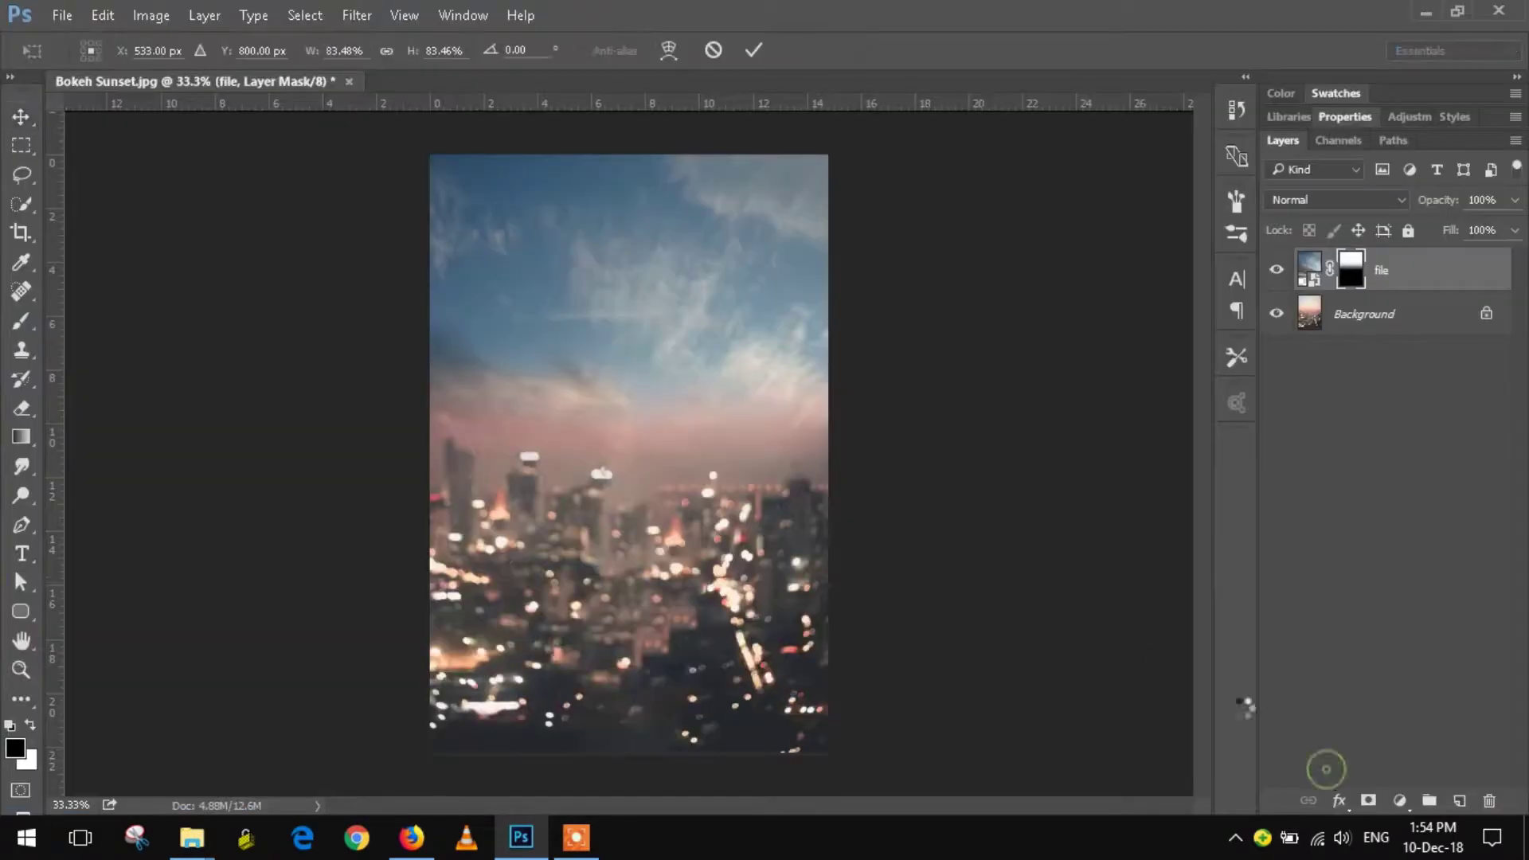
pyautogui.moveTo(741, 491)
pyautogui.mouseDown()
pyautogui.moveTo(741, 634)
pyautogui.moveTo(754, 639)
pyautogui.mouseUp()
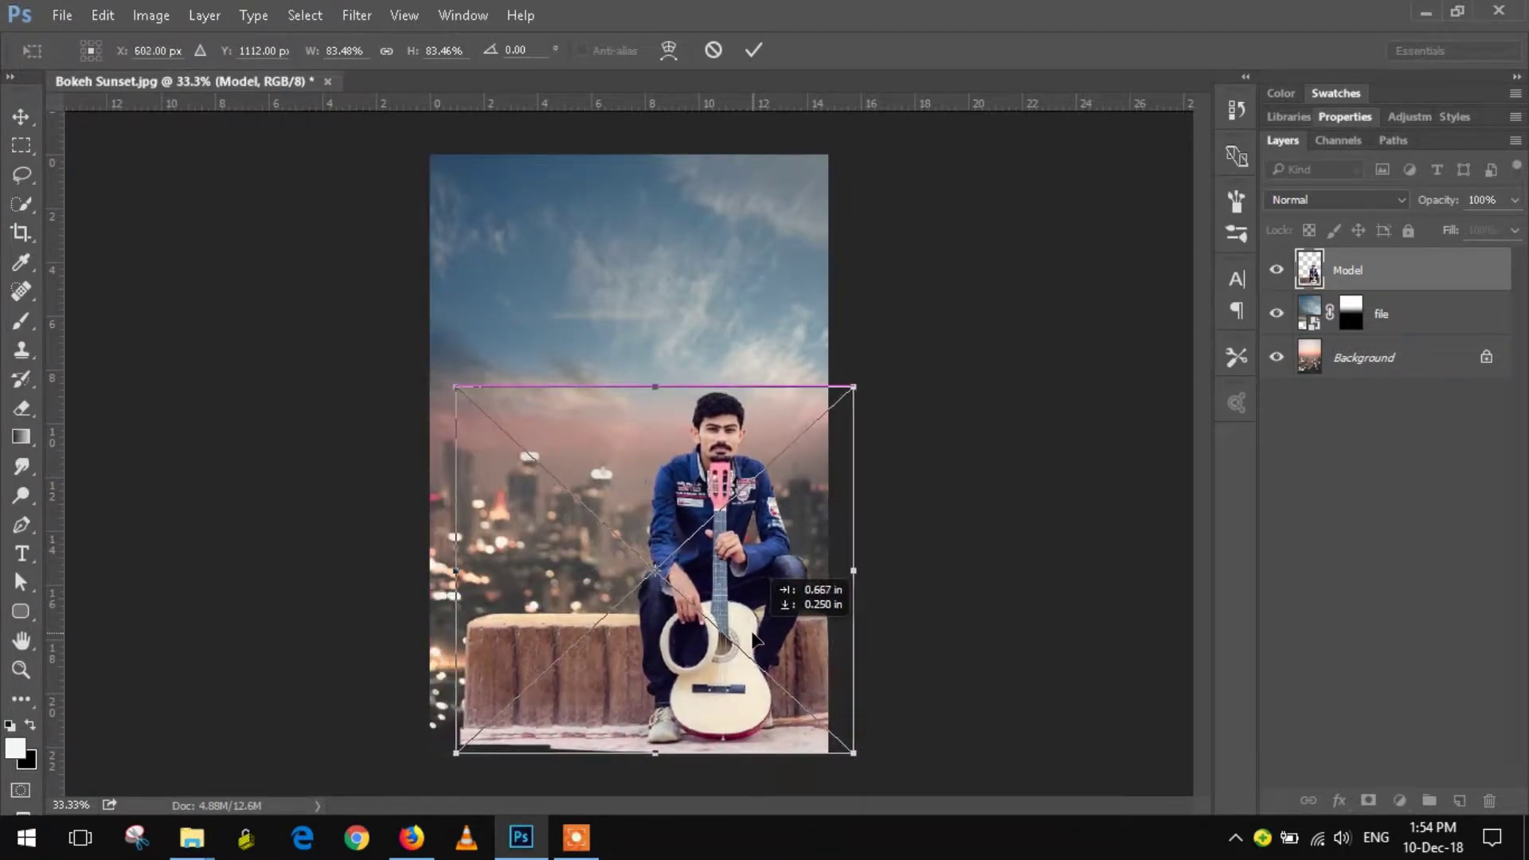
pyautogui.moveTo(458, 387); pyautogui.dragTo(430, 365)
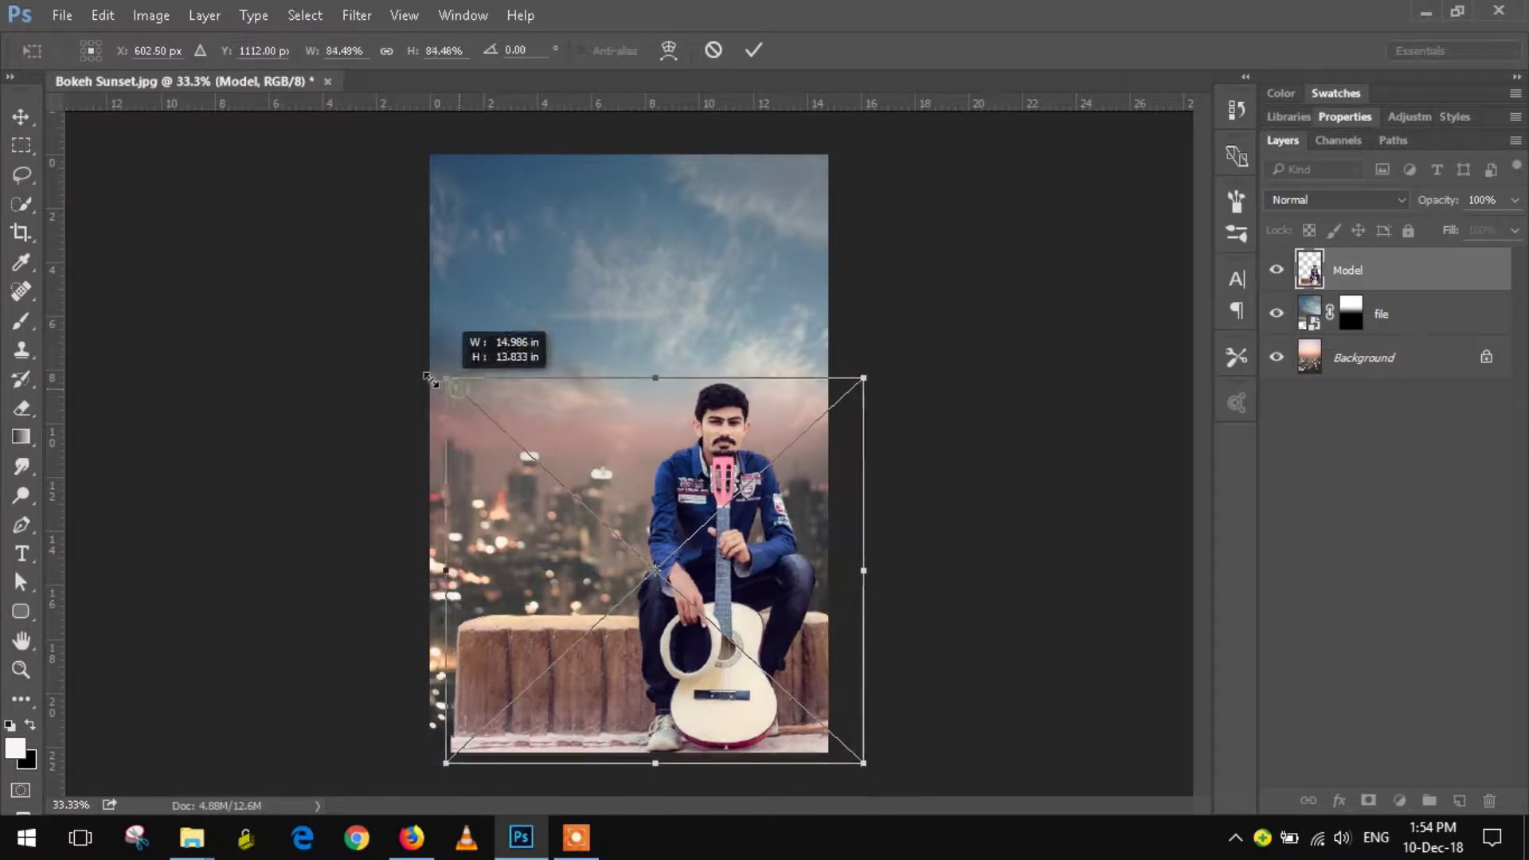
pyautogui.moveTo(693, 587); pyautogui.dragTo(673, 571)
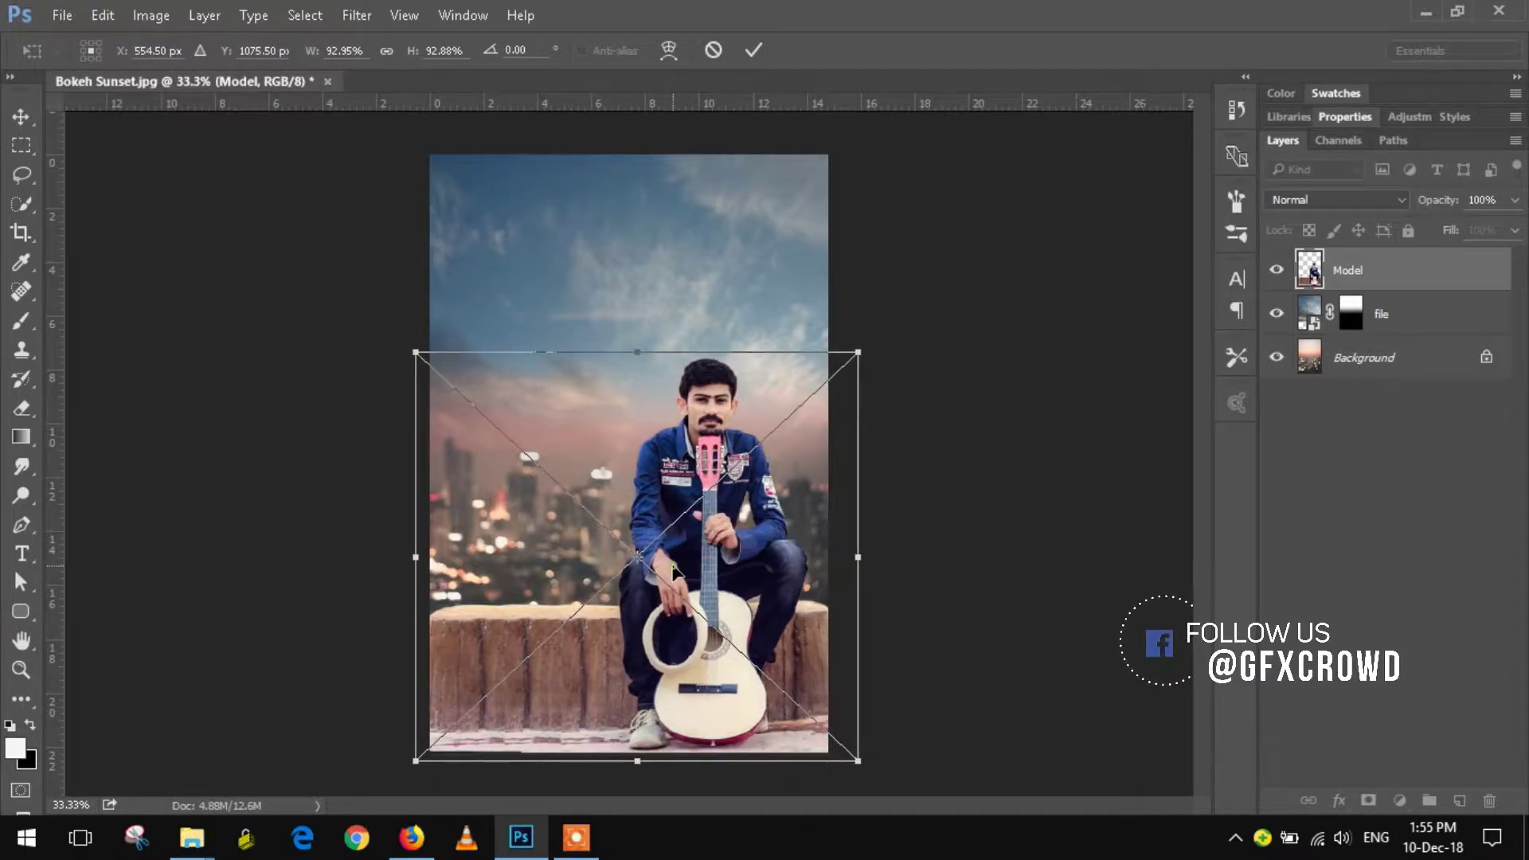
pyautogui.click(750, 52)
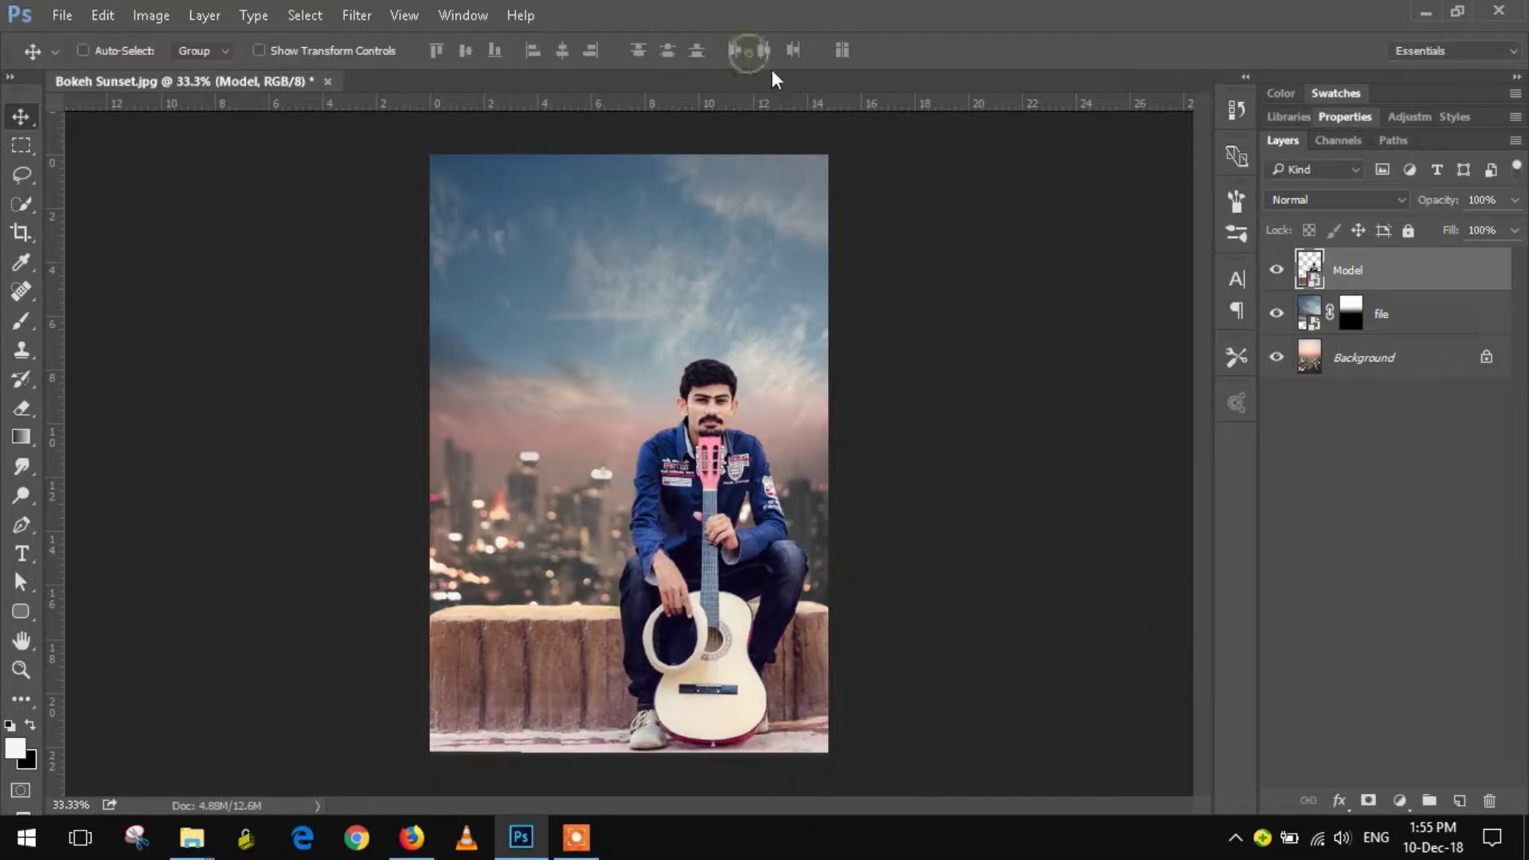
pyautogui.click(1341, 357)
# Apply a Camera Raw Filter to the Background with Temperature -11 and Tint +4.
pyautogui.click(355, 15)
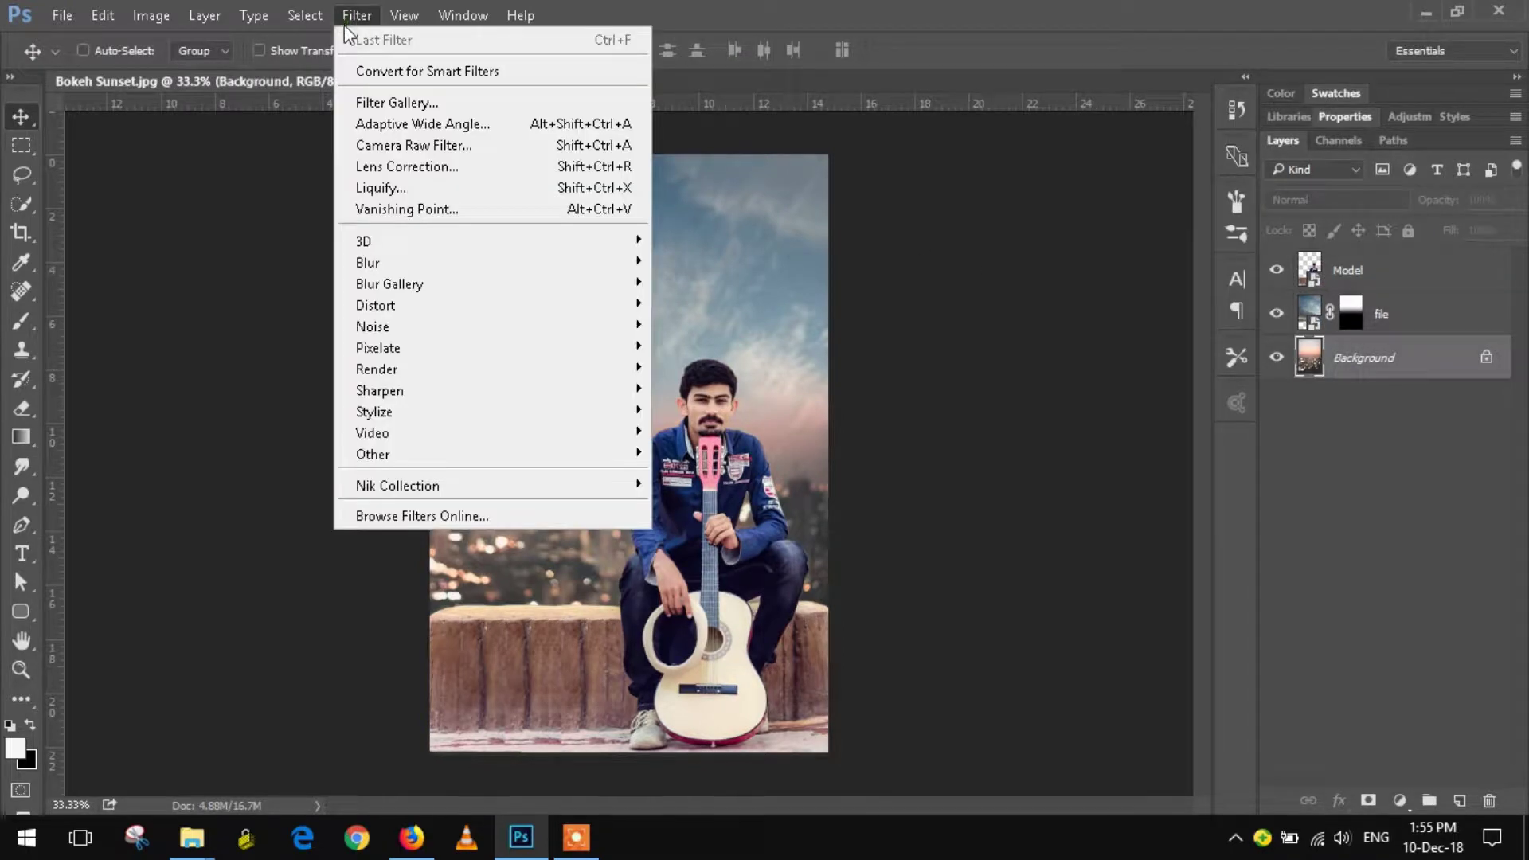
pyautogui.click(374, 145)
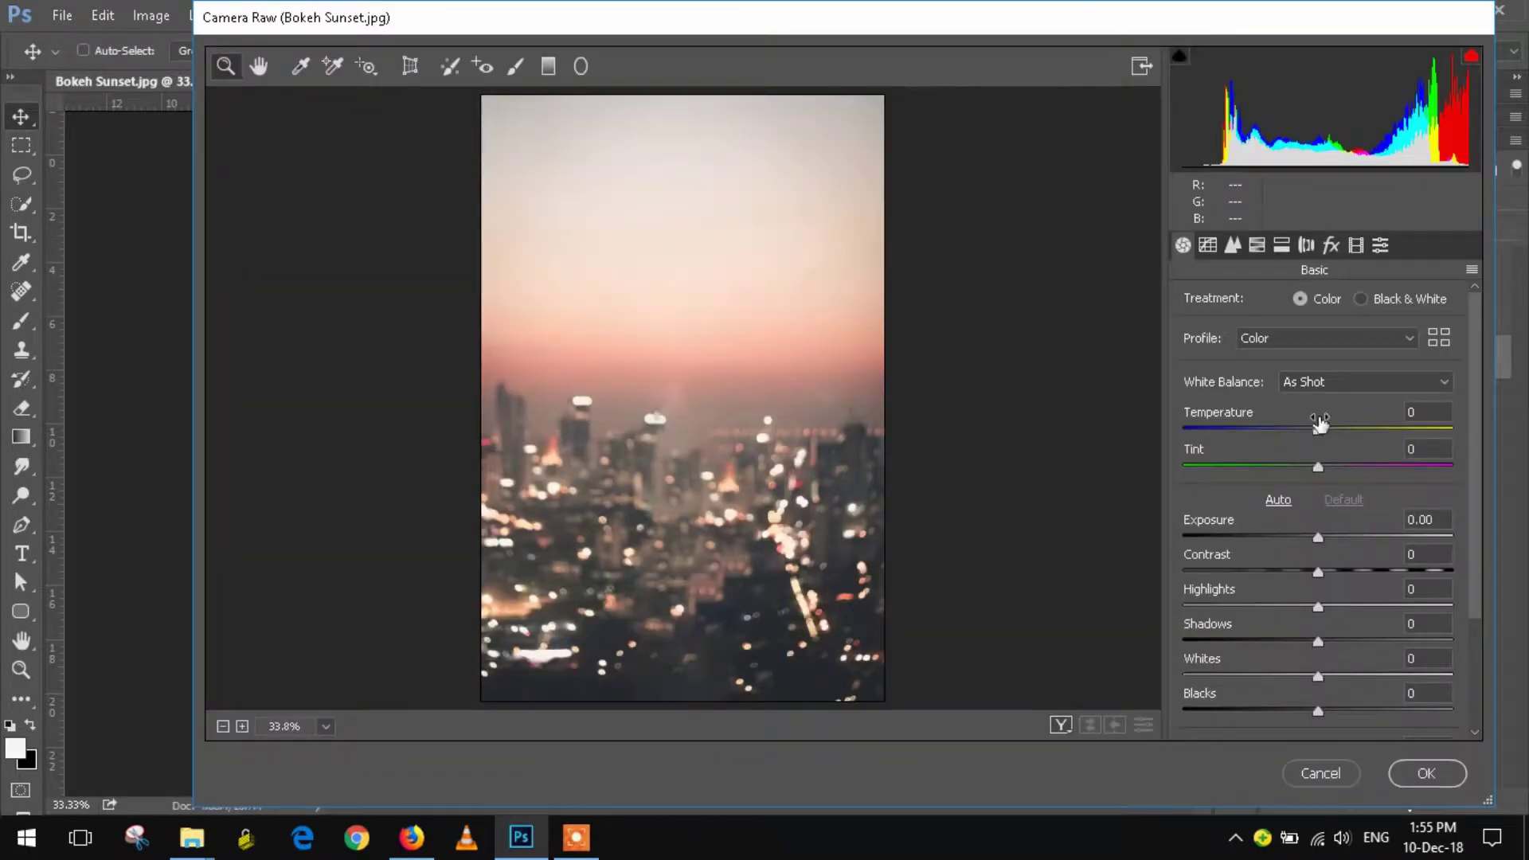
pyautogui.moveTo(1319, 421)
pyautogui.mouseDown()
pyautogui.moveTo(1306, 425)
pyautogui.moveTo(1324, 463)
pyautogui.mouseUp()
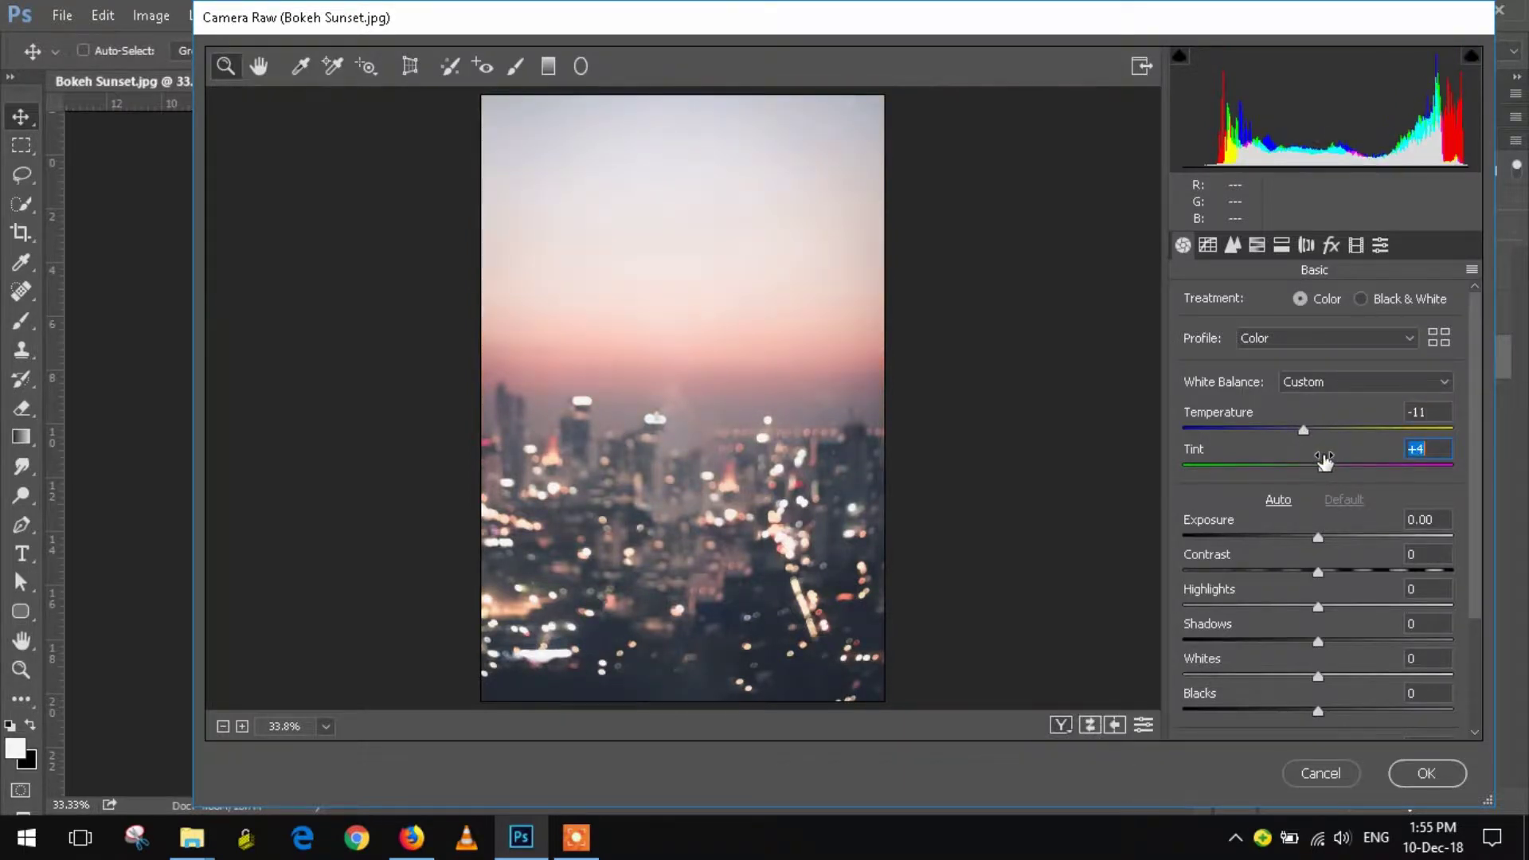
pyautogui.click(1414, 771)
pyautogui.click(355, 15)
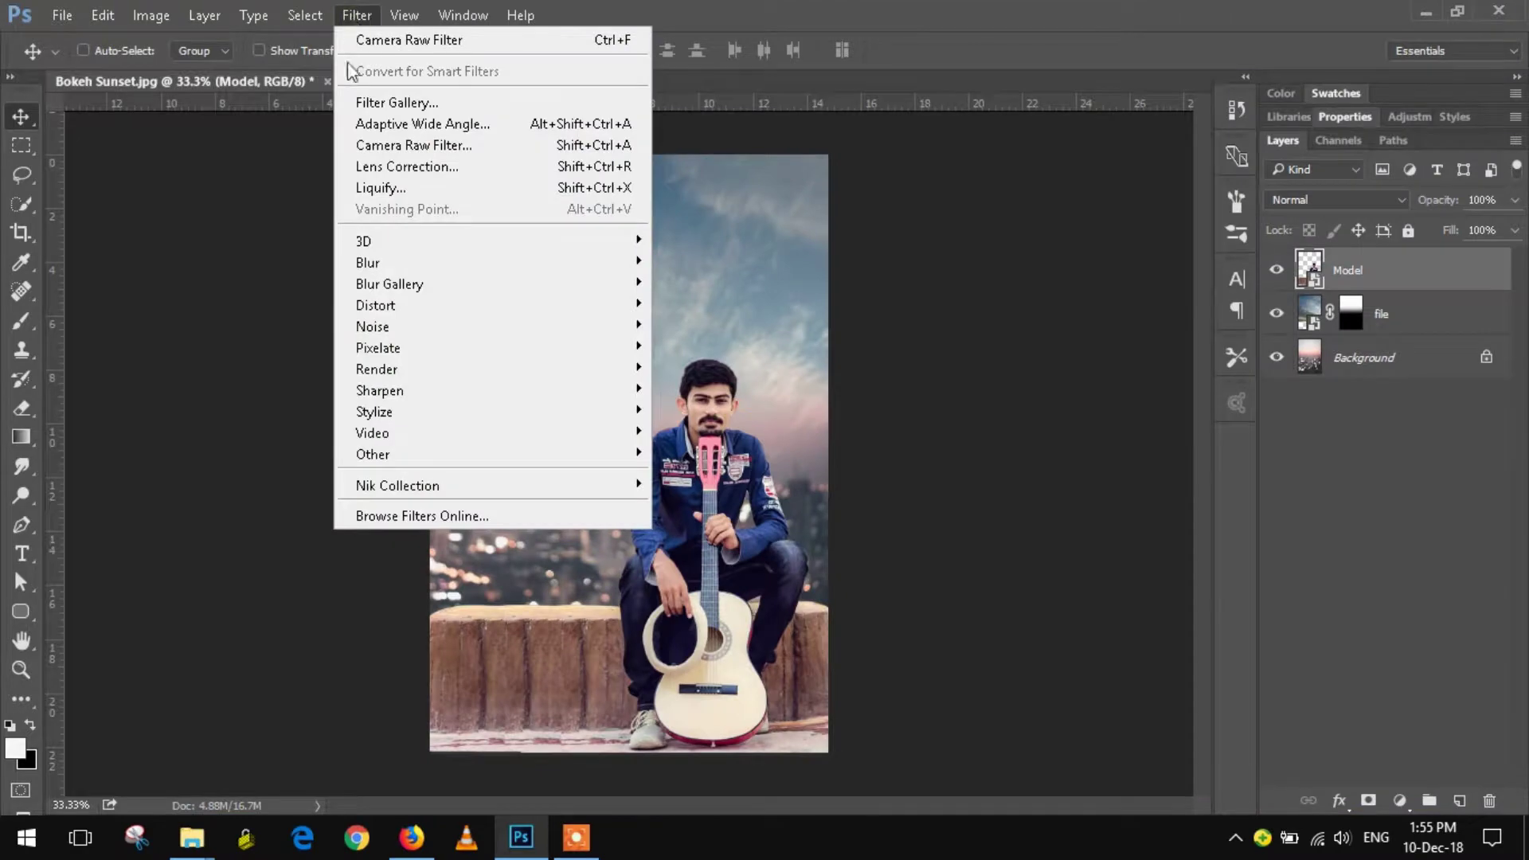
# Apply Camera Raw to the Model layer with Temperature -3 and Exposure -0.20.
pyautogui.click(373, 144)
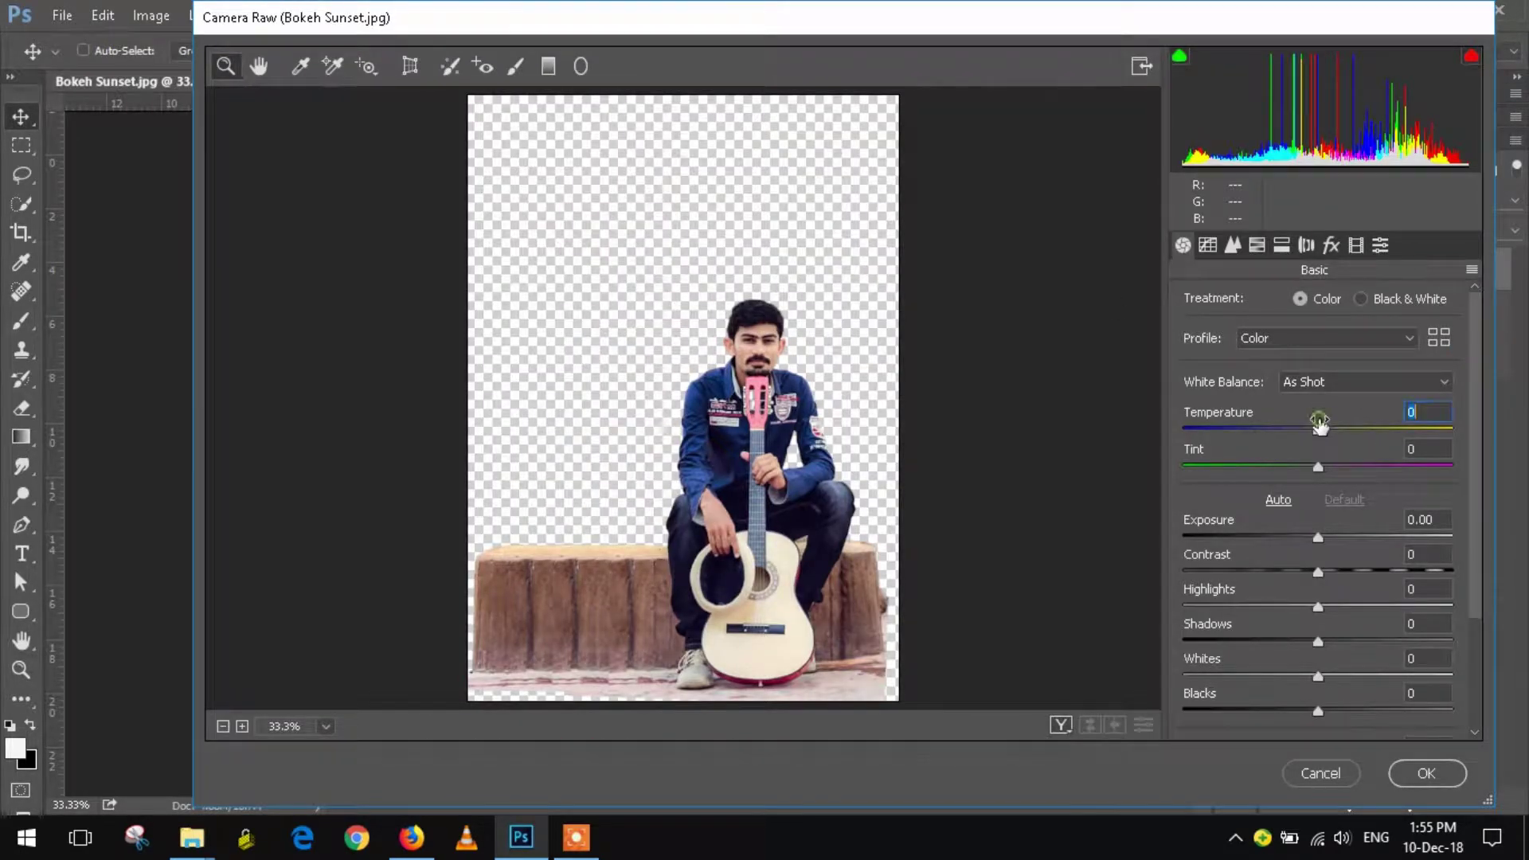
pyautogui.moveTo(1319, 422); pyautogui.dragTo(1316, 424)
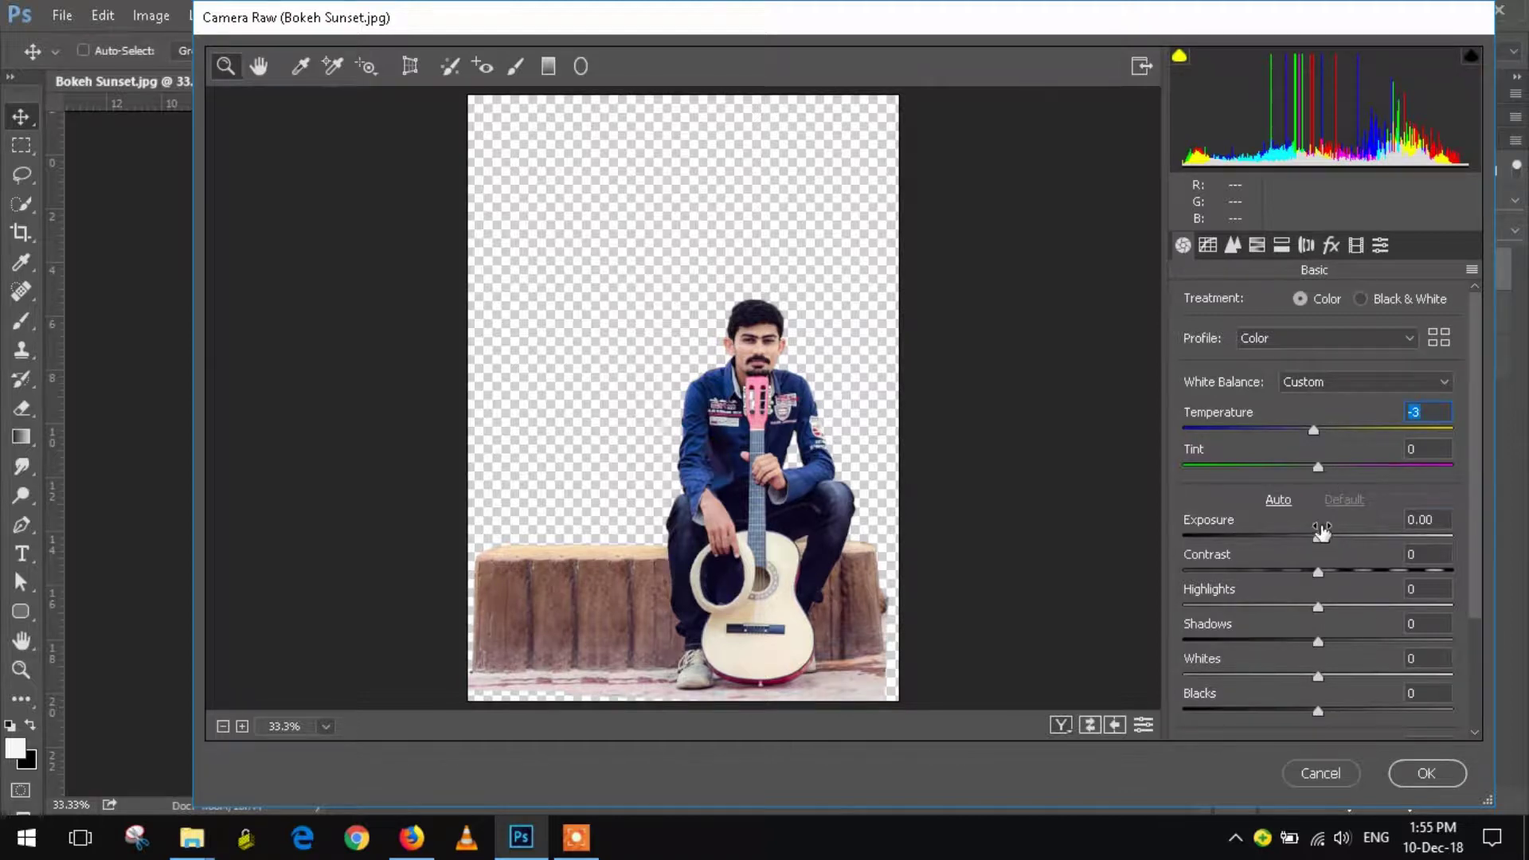
pyautogui.moveTo(1321, 531); pyautogui.dragTo(1317, 532)
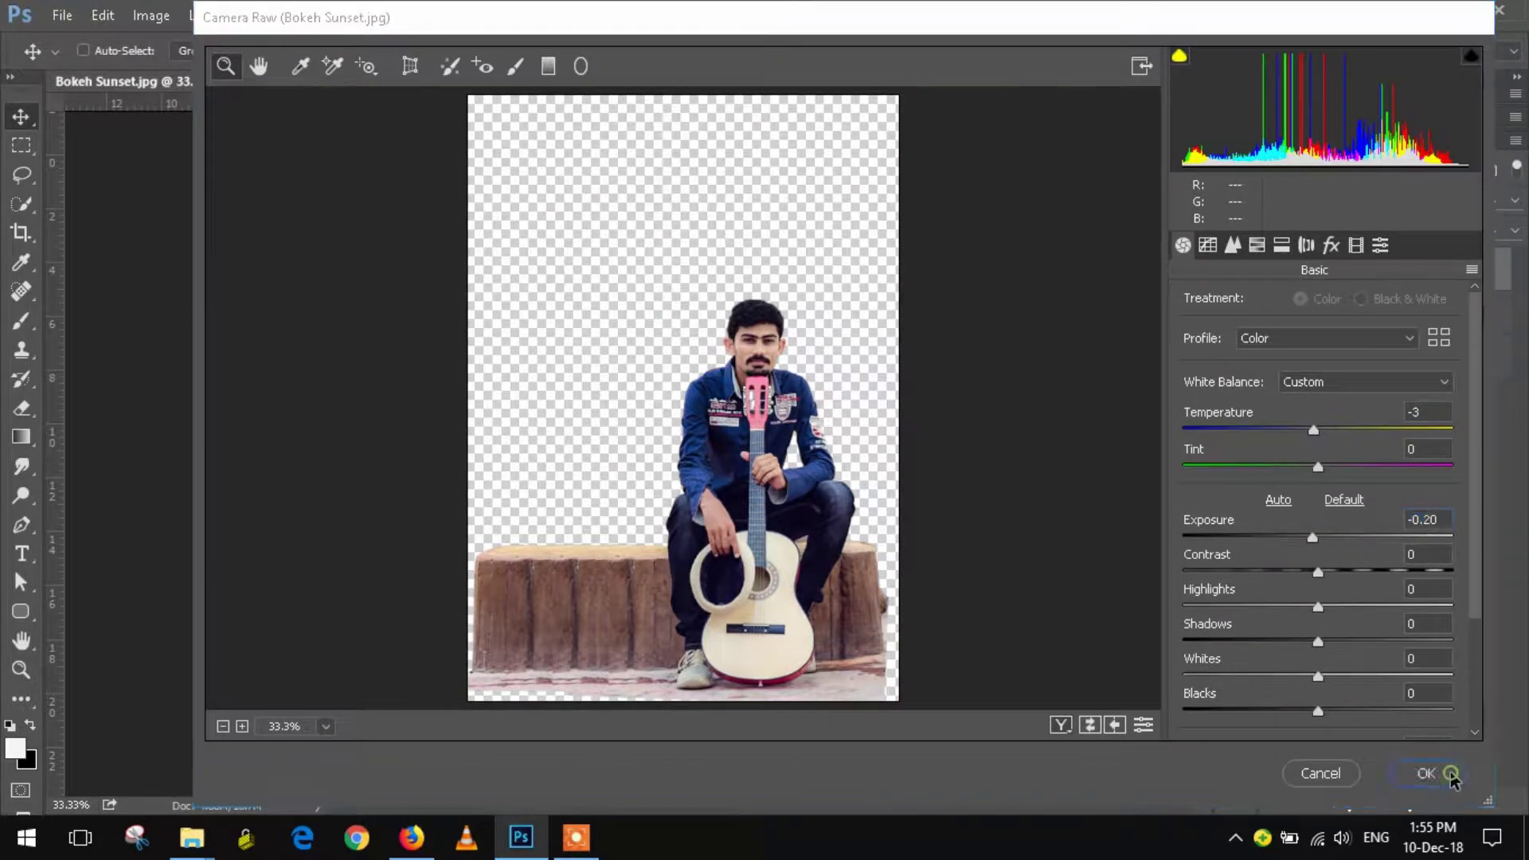
pyautogui.click(1449, 772)
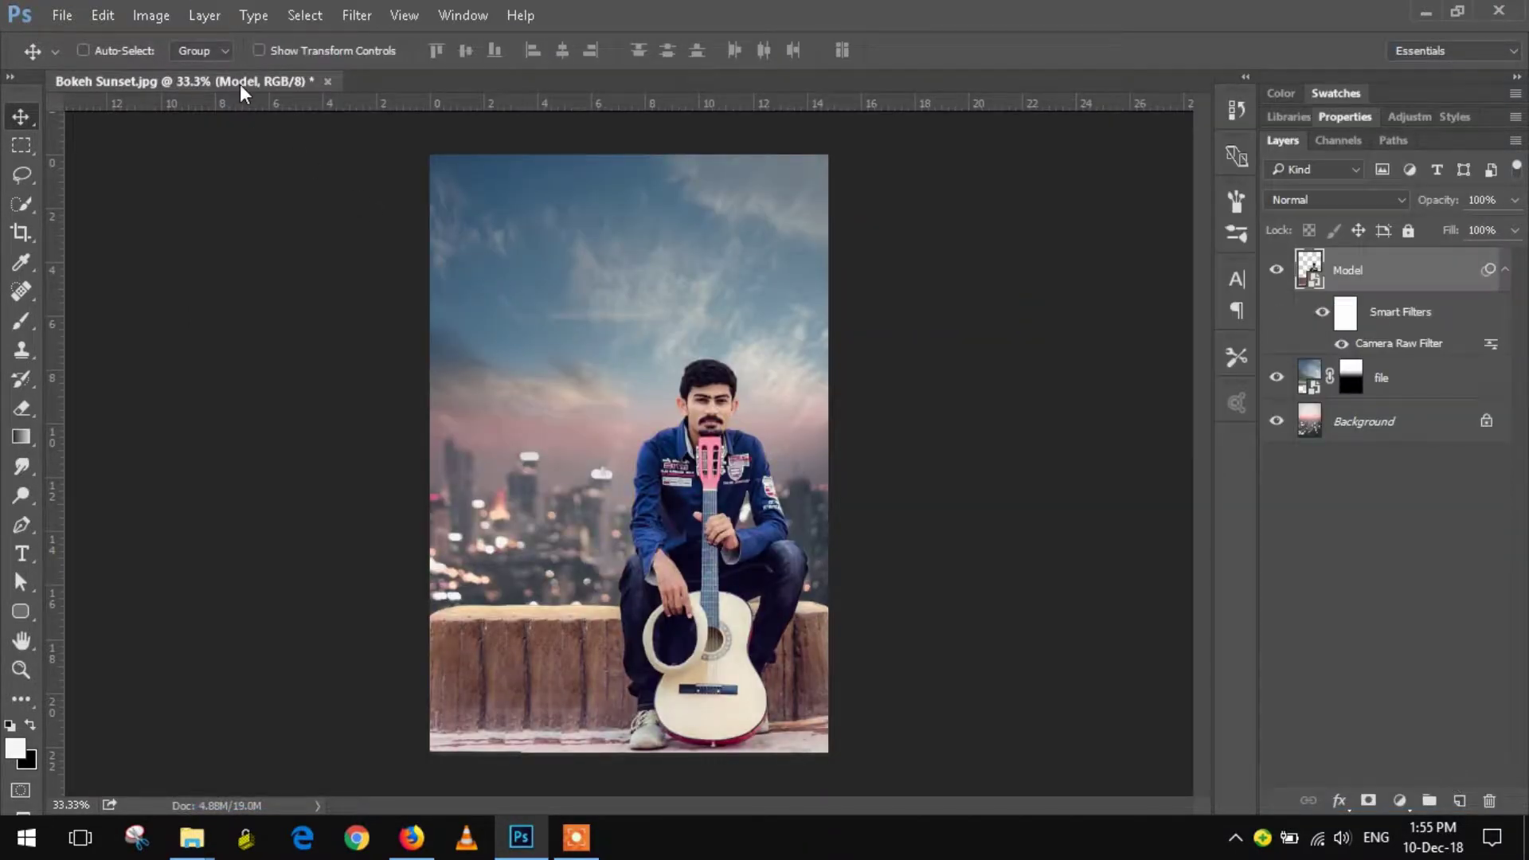
# Embed the hair PNG and place it roughly on the man's head.
pyautogui.click(61, 15)
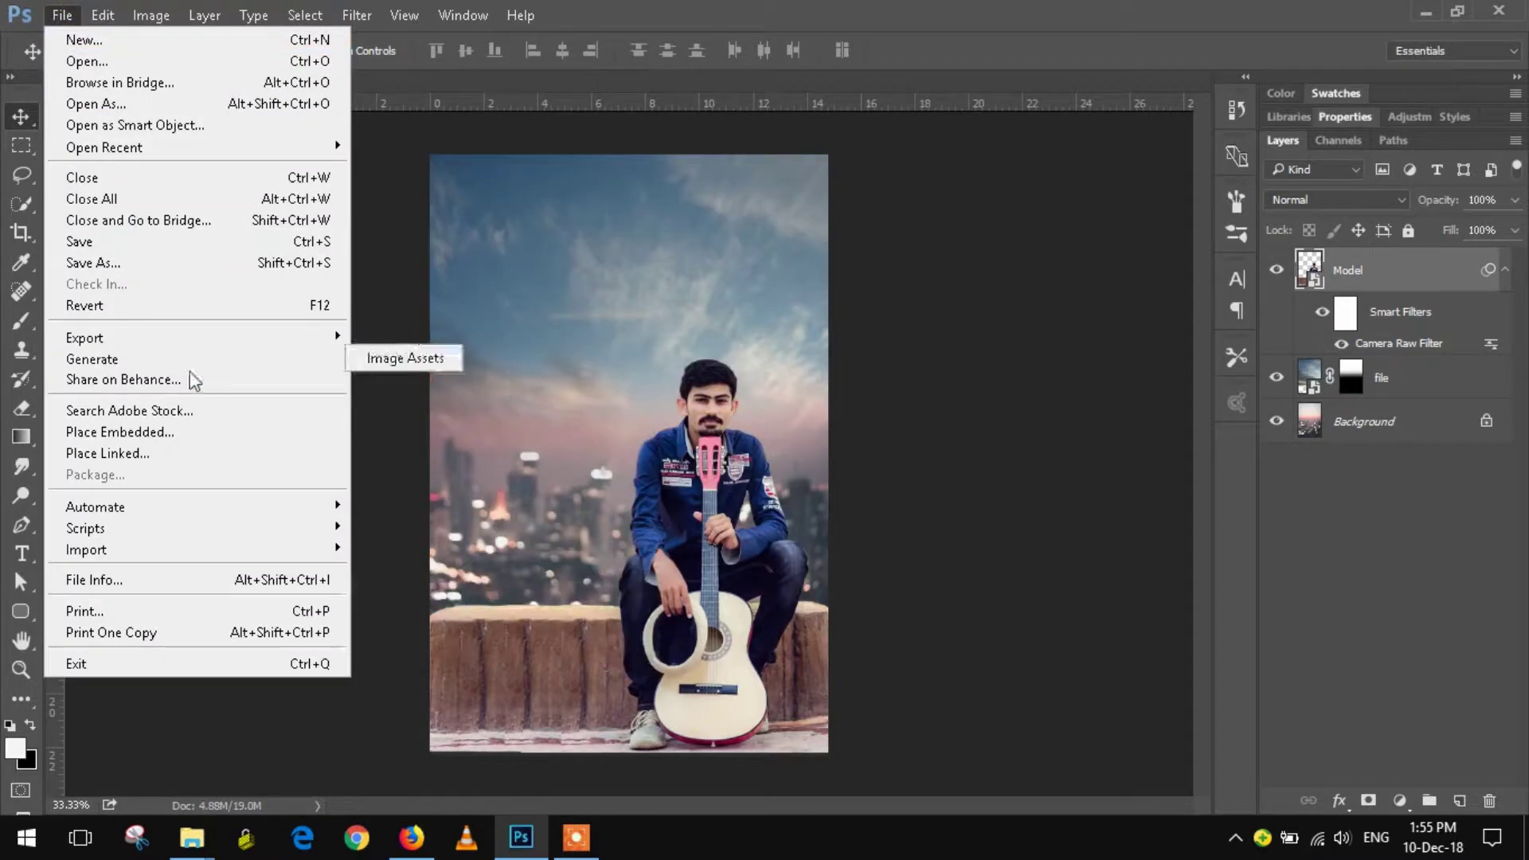
pyautogui.click(204, 426)
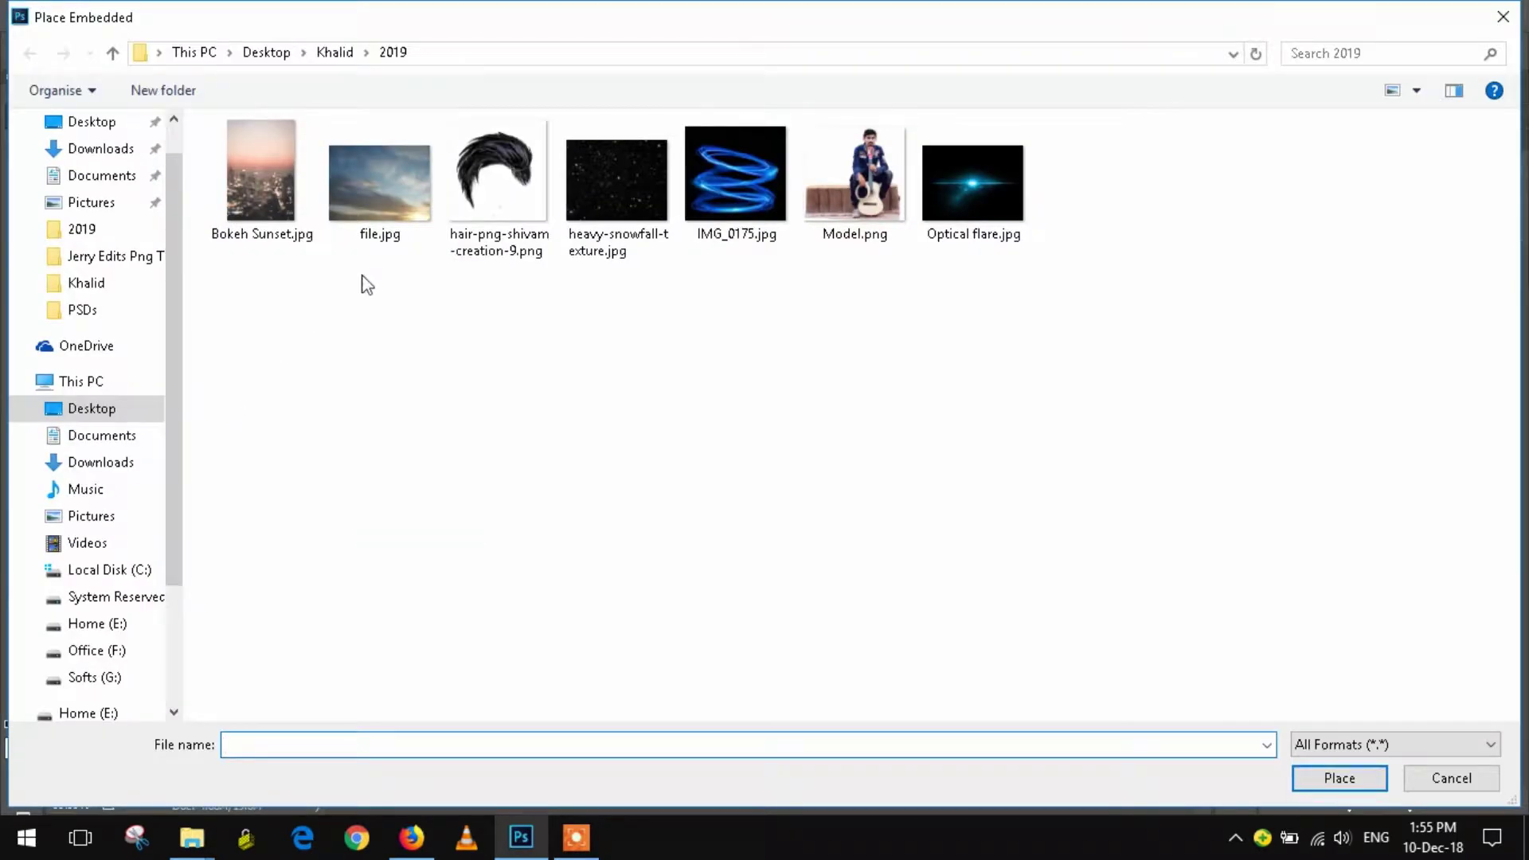
pyautogui.doubleClick(483, 191)
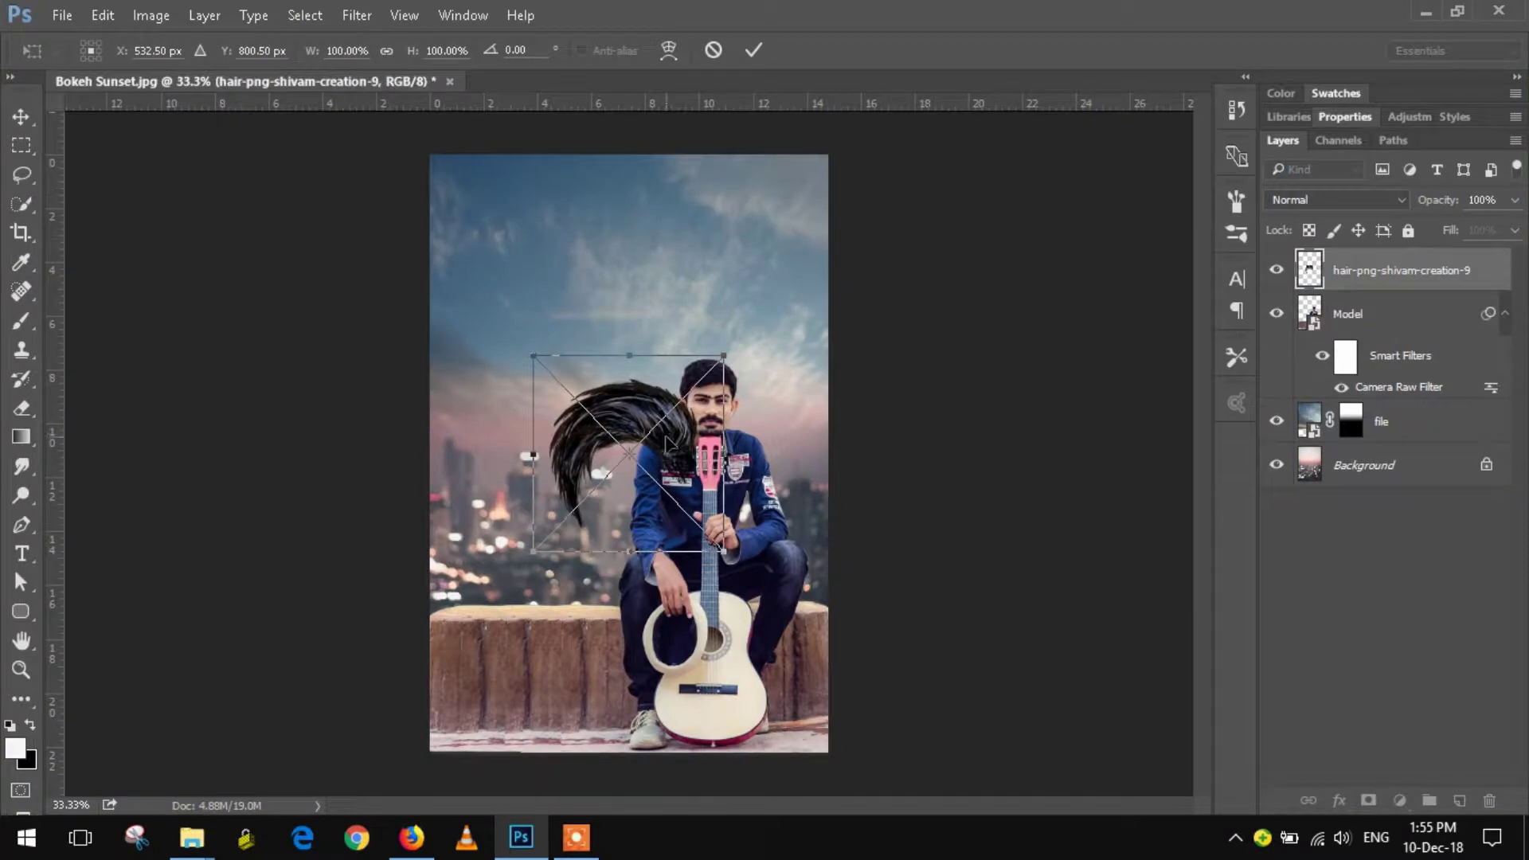
pyautogui.moveTo(669, 442); pyautogui.dragTo(746, 371)
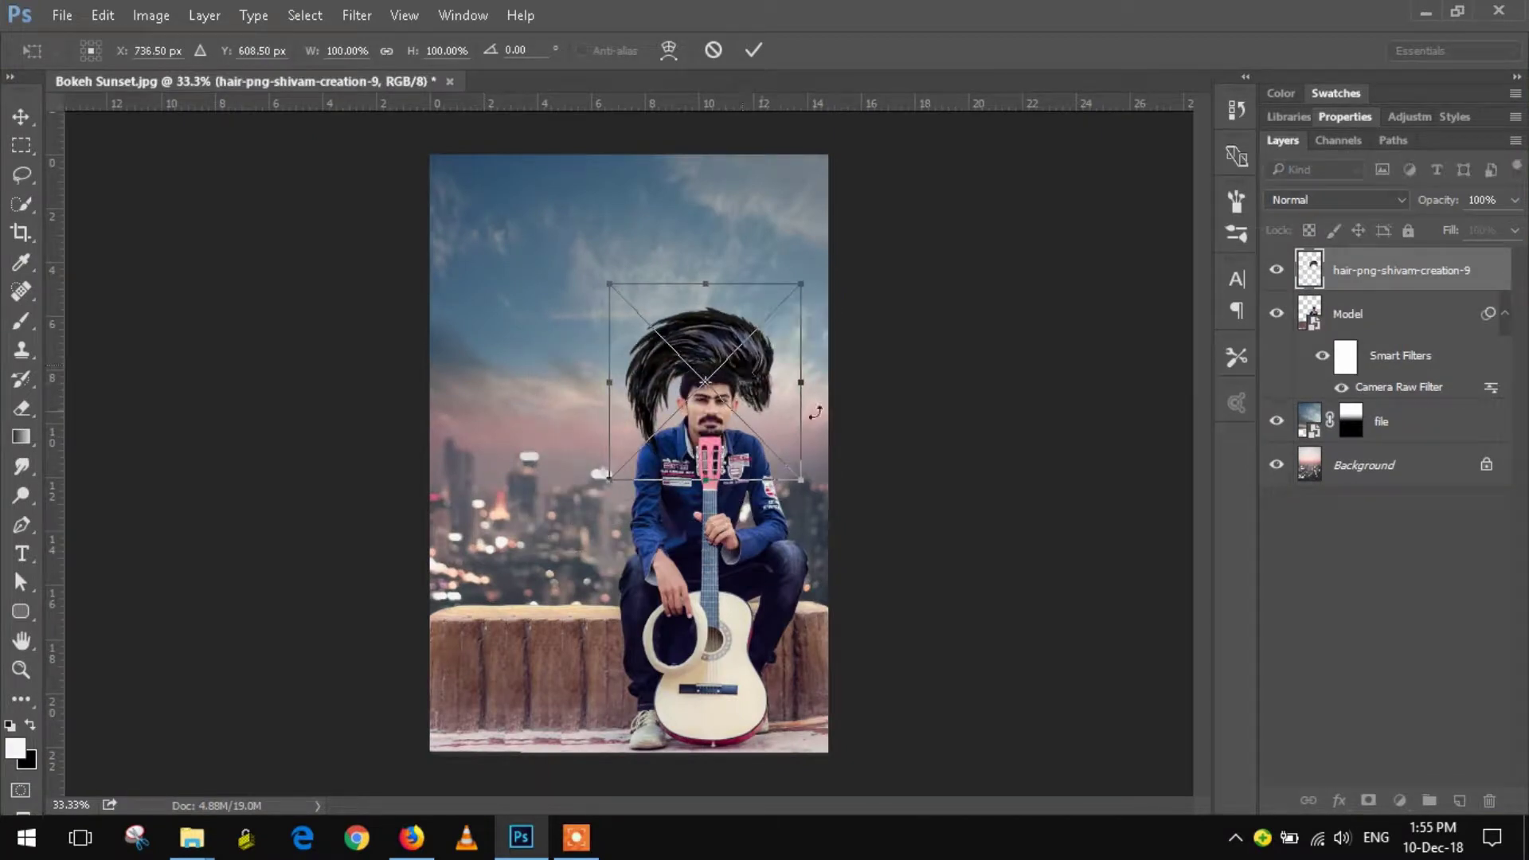
pyautogui.moveTo(799, 478); pyautogui.dragTo(748, 425)
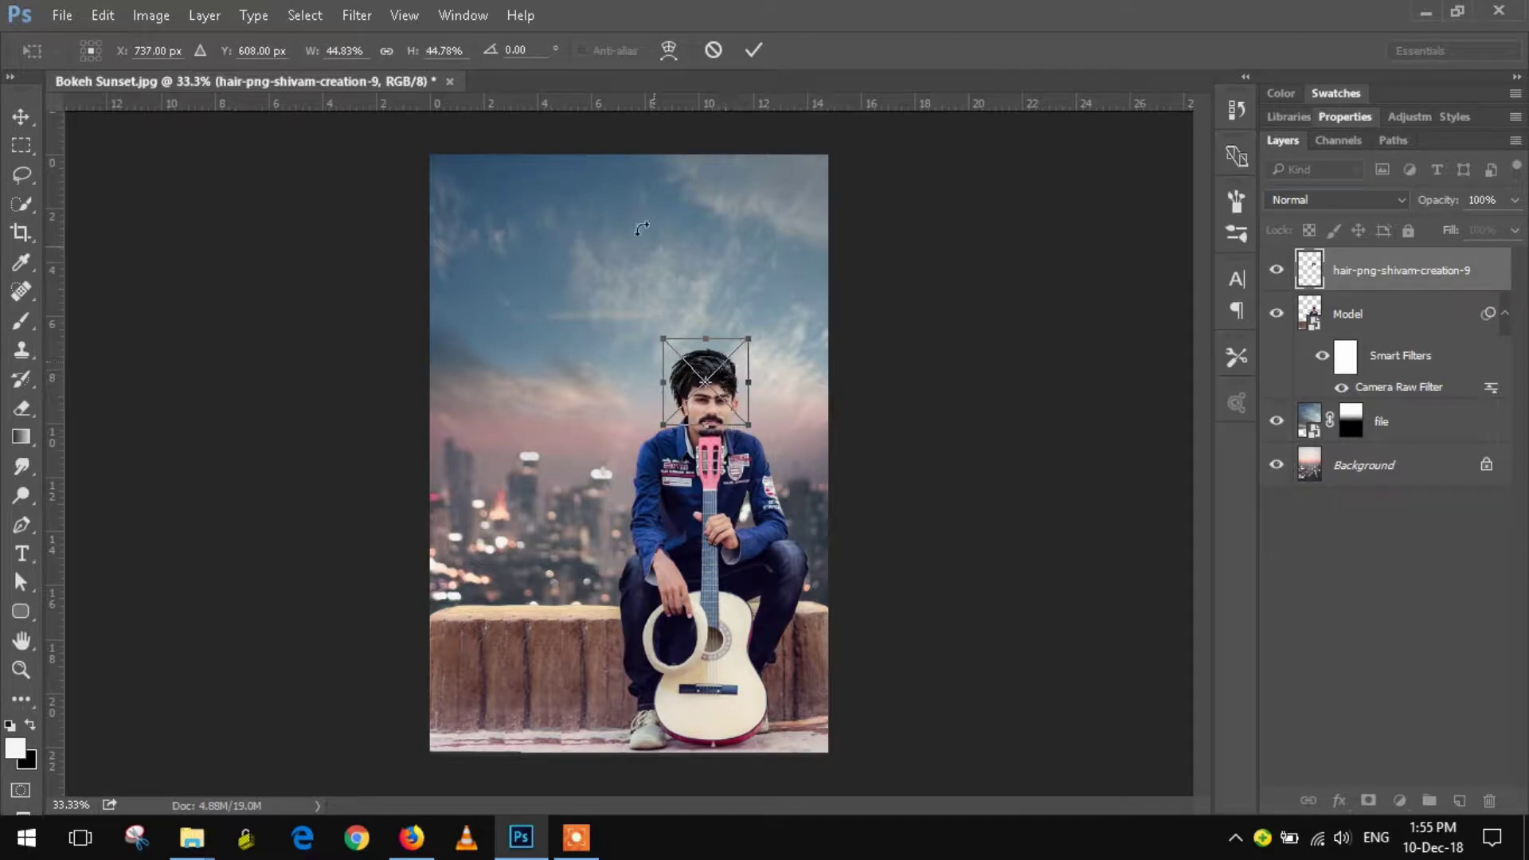
pyautogui.click(754, 50)
pyautogui.moveTo(724, 367); pyautogui.dragTo(788, 368)
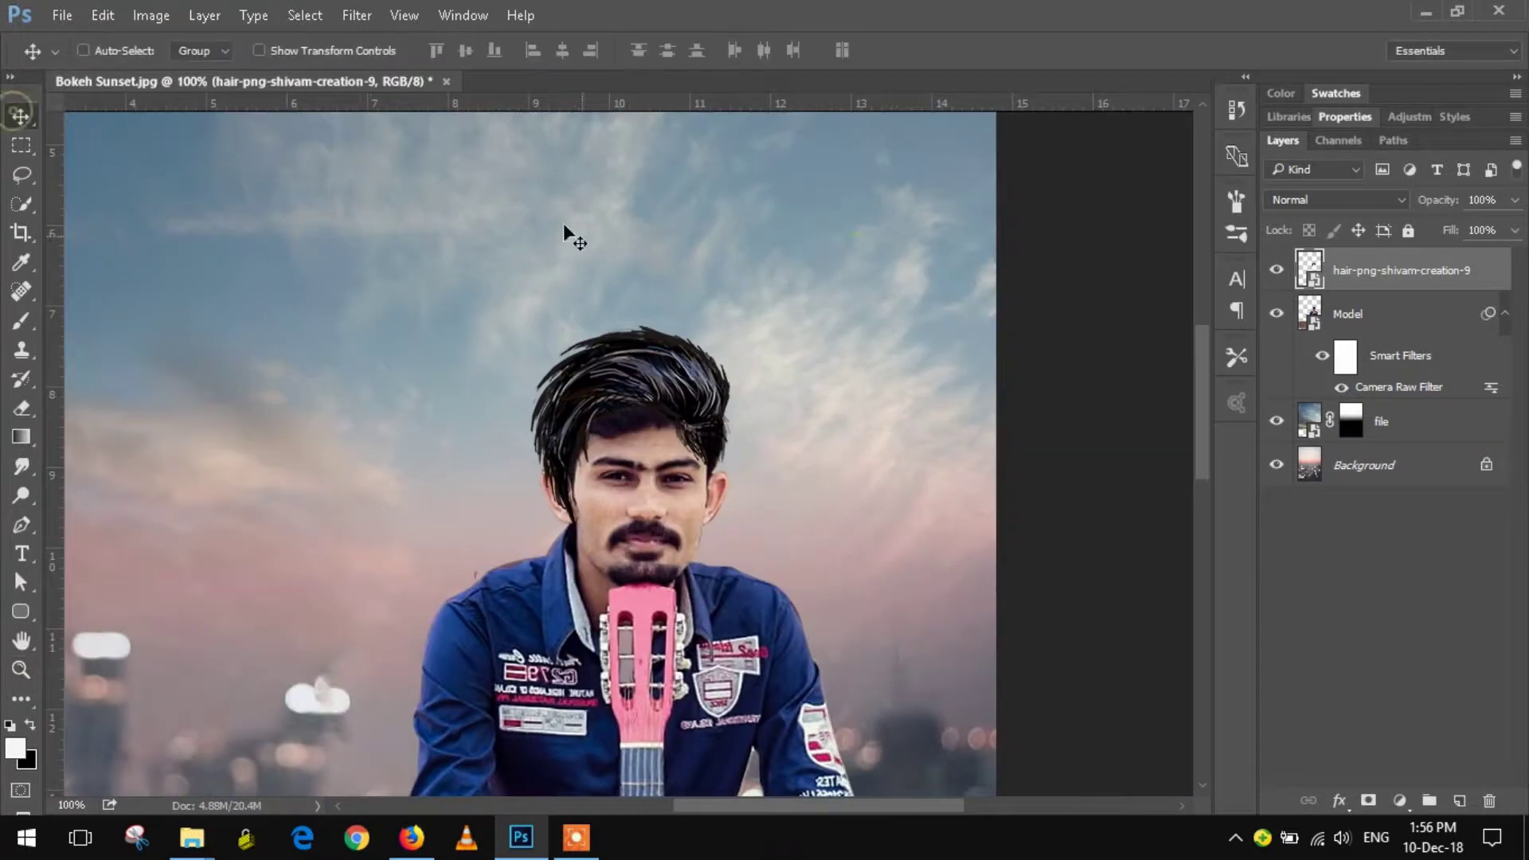
# Shrink and narrow the hair to about 38% so it matches the head.
pyautogui.hotkey('ctrl', 't')
pyautogui.moveTo(766, 557); pyautogui.dragTo(750, 535)
pyautogui.moveTo(642, 314); pyautogui.dragTo(653, 341)
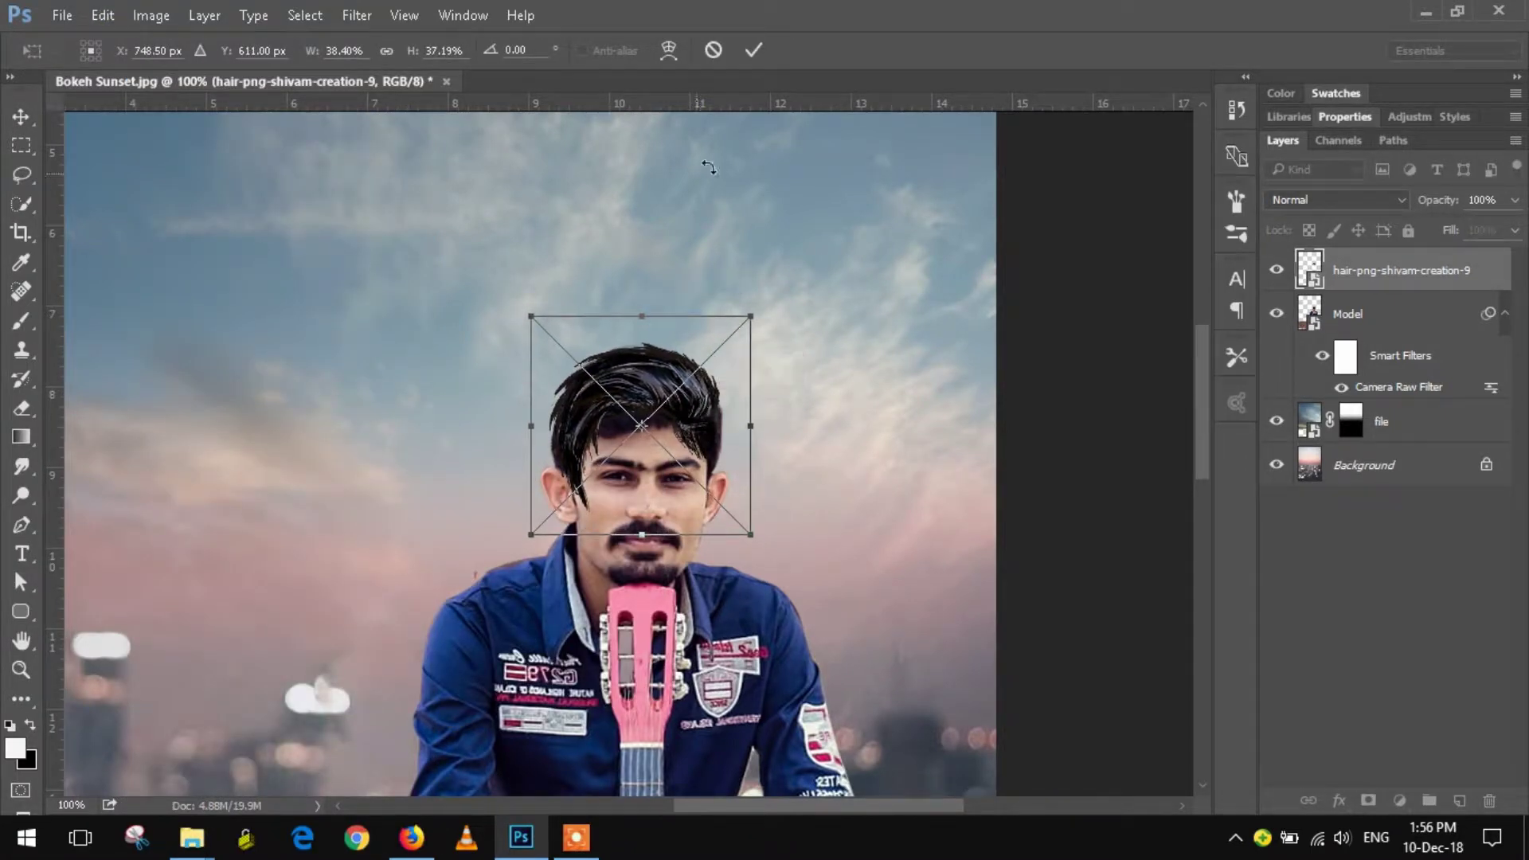
pyautogui.press('Return')
pyautogui.moveTo(694, 432)
pyautogui.mouseDown()
pyautogui.moveTo(687, 457)
pyautogui.moveTo(613, 484)
pyautogui.moveTo(660, 397)
pyautogui.mouseUp()
# Warp the hair to follow the head's shape and reposition it.
pyautogui.click(102, 16)
pyautogui.click(488, 587)
pyautogui.press('Return')
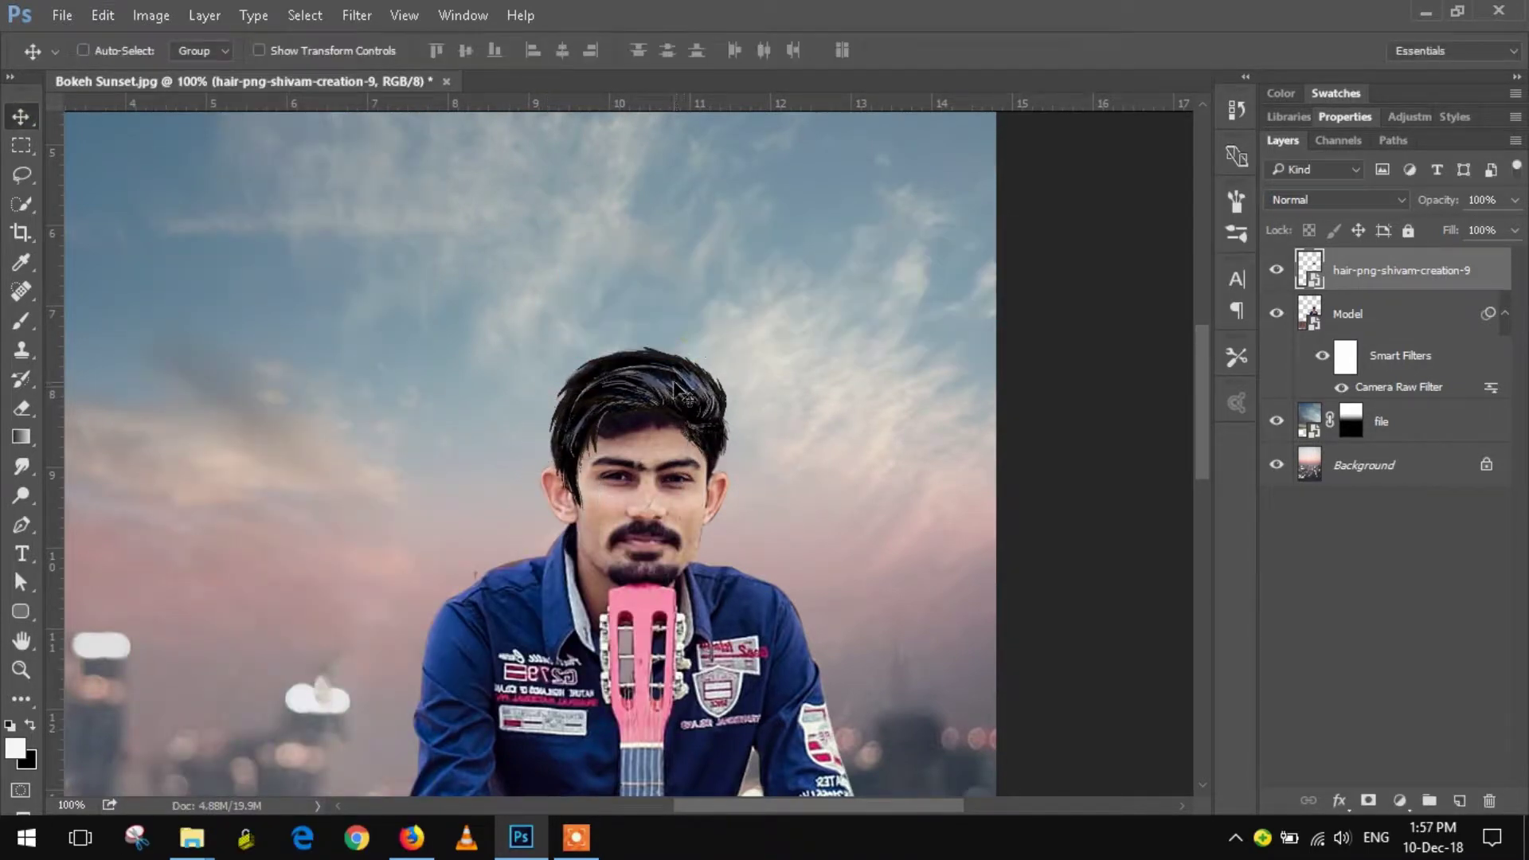
pyautogui.hotkey('ctrl', 't')
pyautogui.press('Return')
pyautogui.hotkey('ctrl', 't')
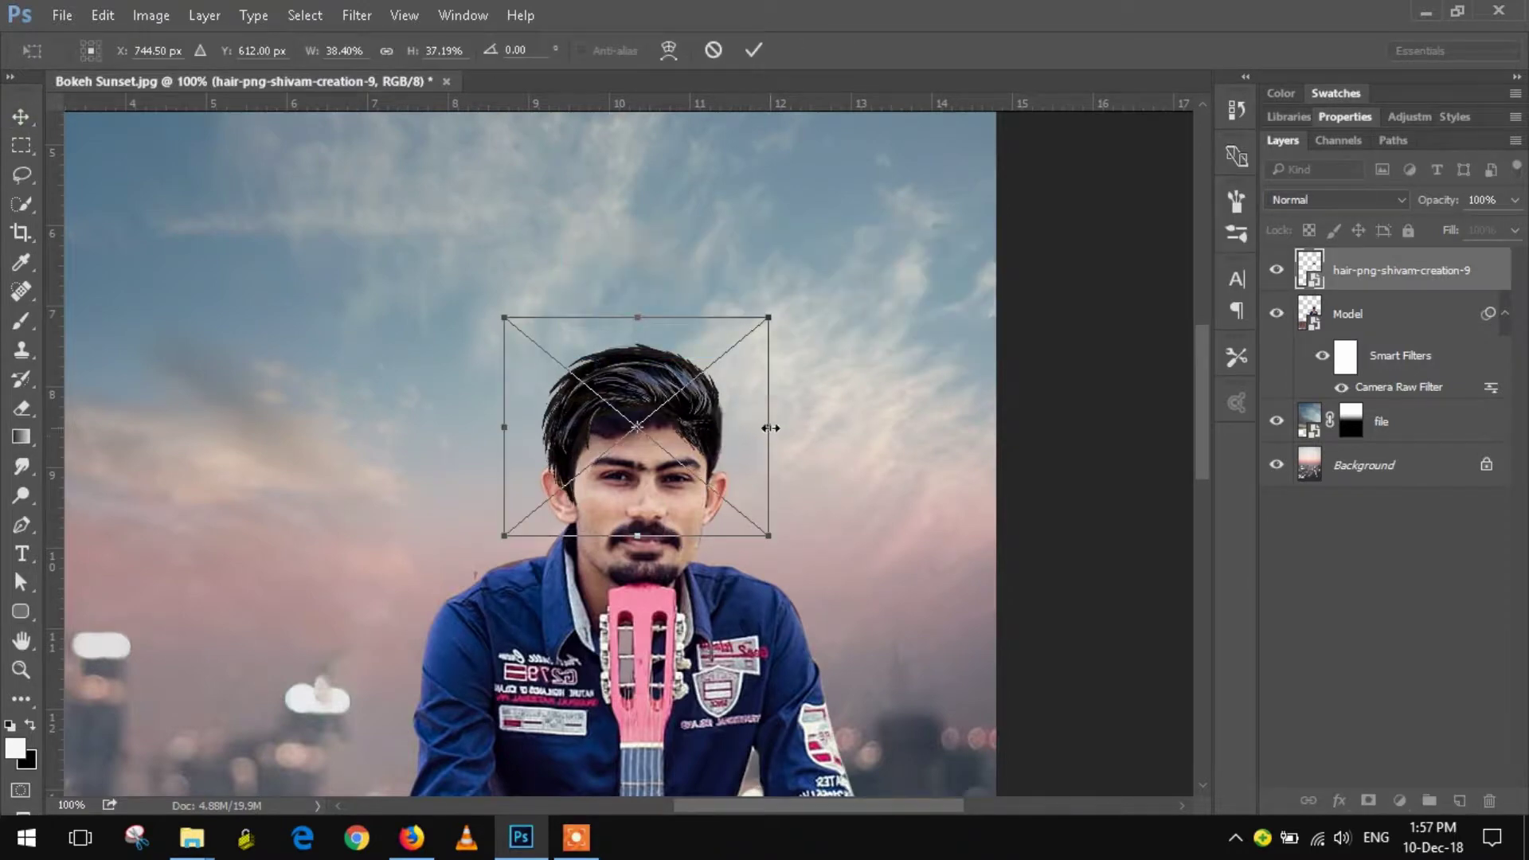
pyautogui.moveTo(700, 410); pyautogui.dragTo(711, 410)
pyautogui.click(752, 51)
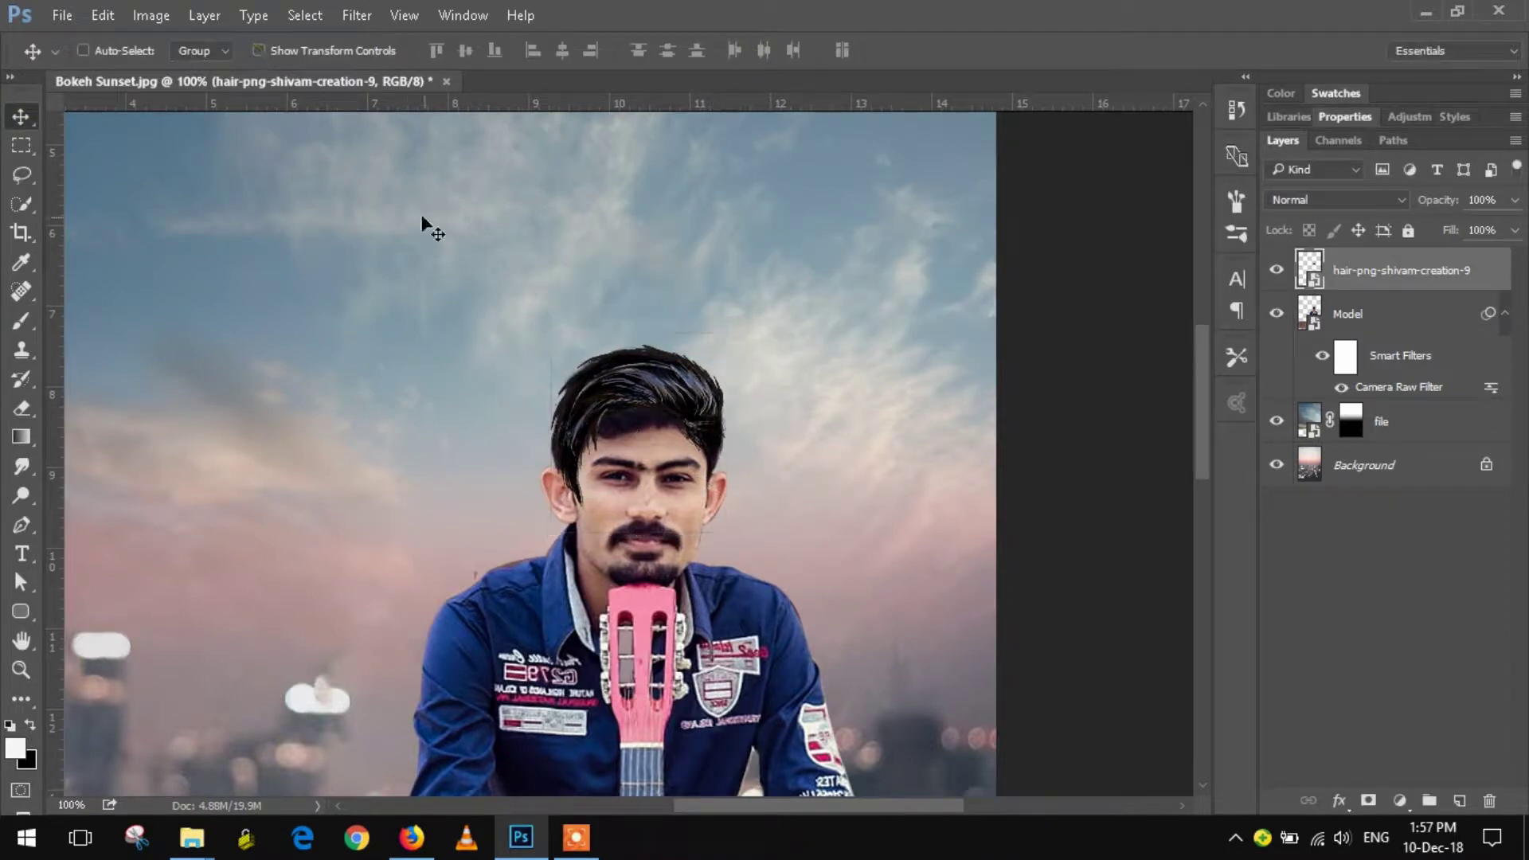
# Blur the hair with a 0.6-pixel Gaussian Blur and add empty Layer 1 on top.
pyautogui.click(21, 668)
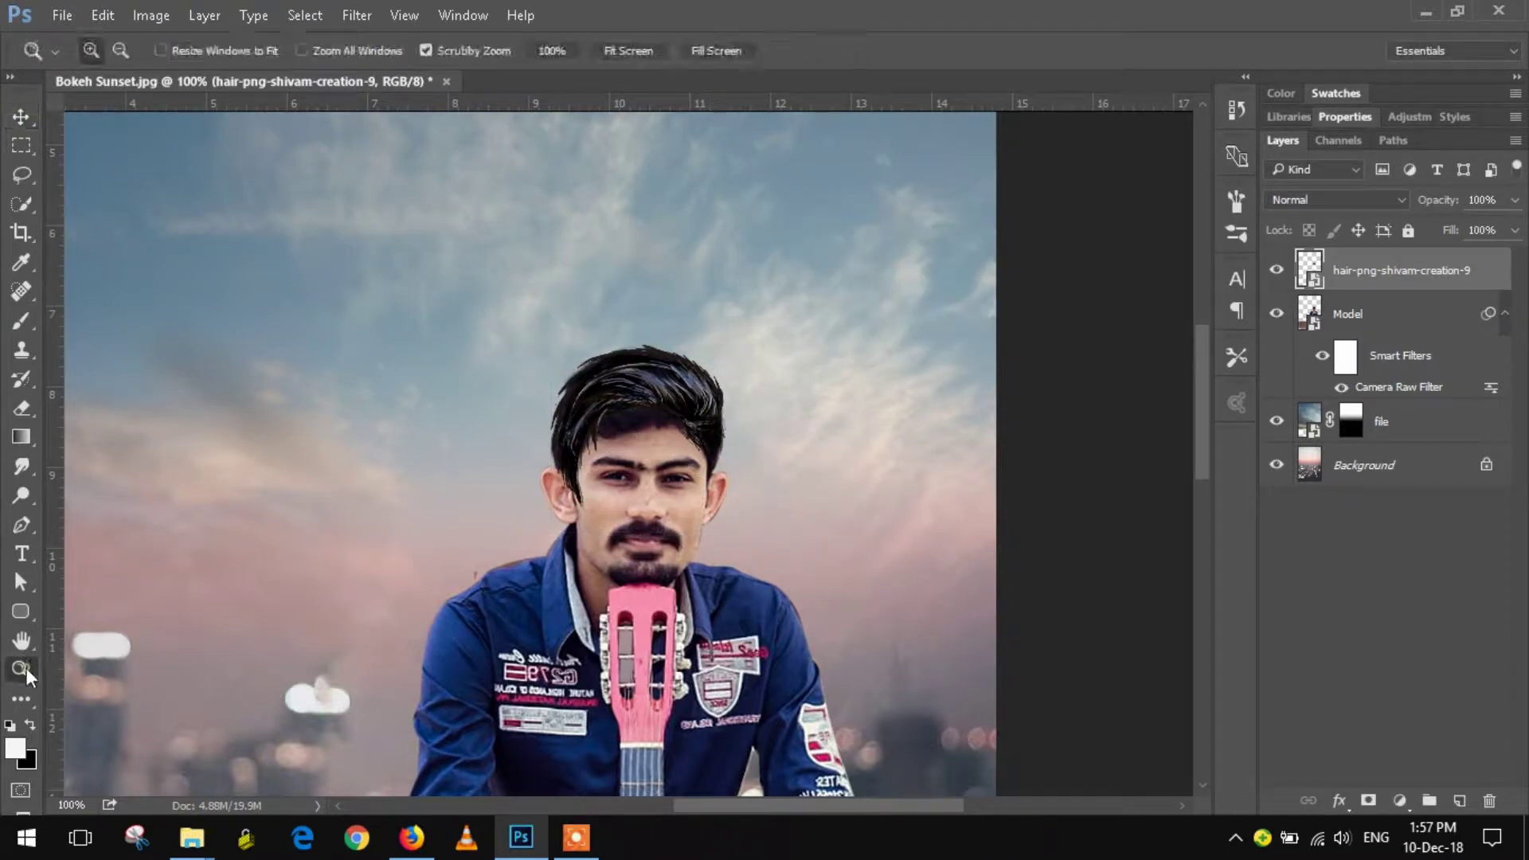
pyautogui.rightClick(346, 309)
pyautogui.click(383, 317)
pyautogui.rightClick(778, 332)
pyautogui.click(823, 372)
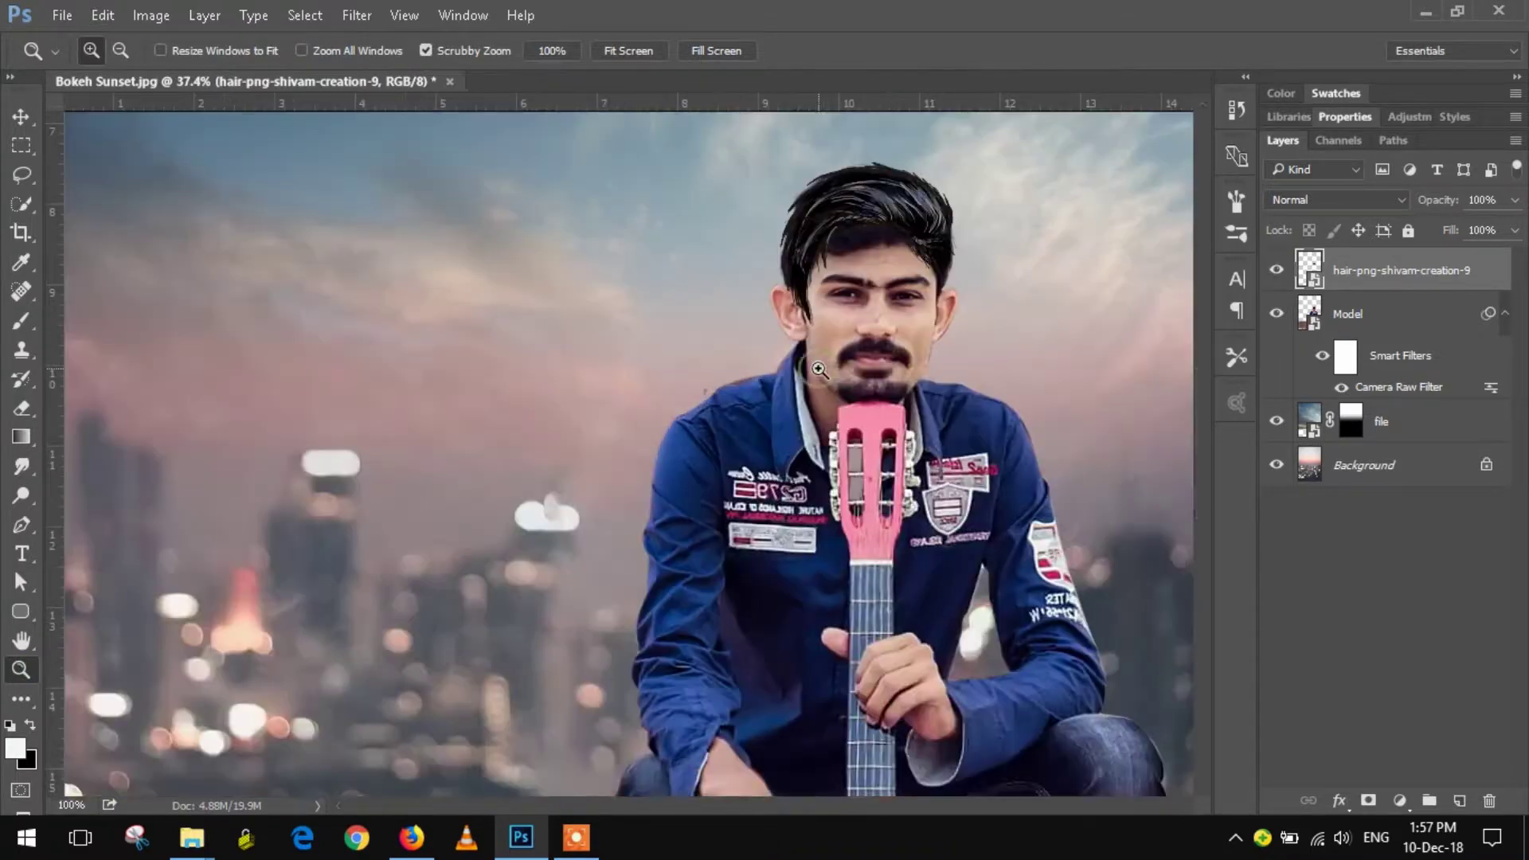
pyautogui.click(357, 15)
pyautogui.moveTo(389, 283)
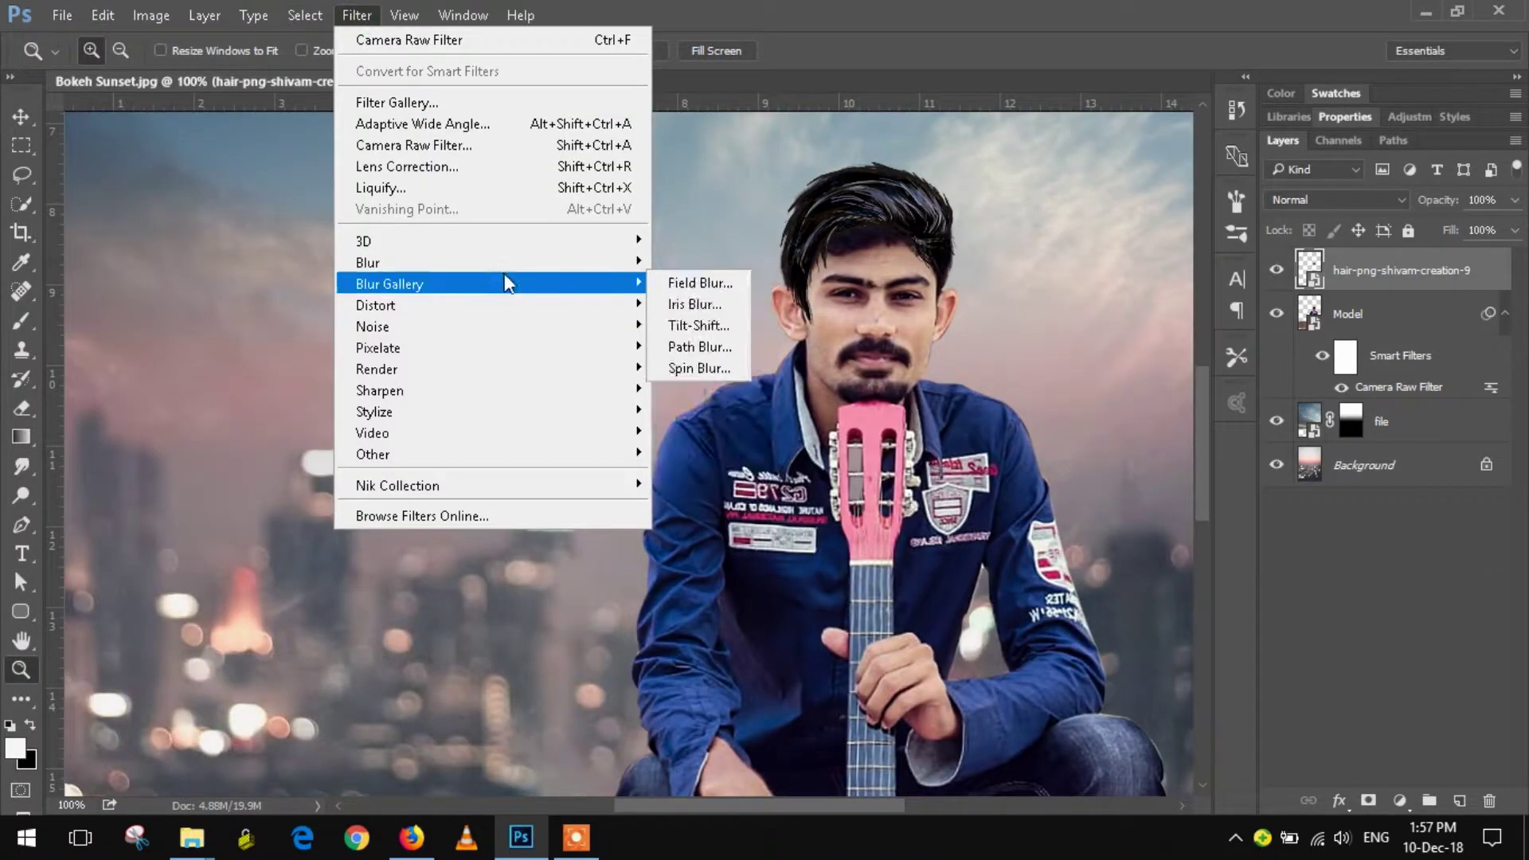
pyautogui.click(711, 346)
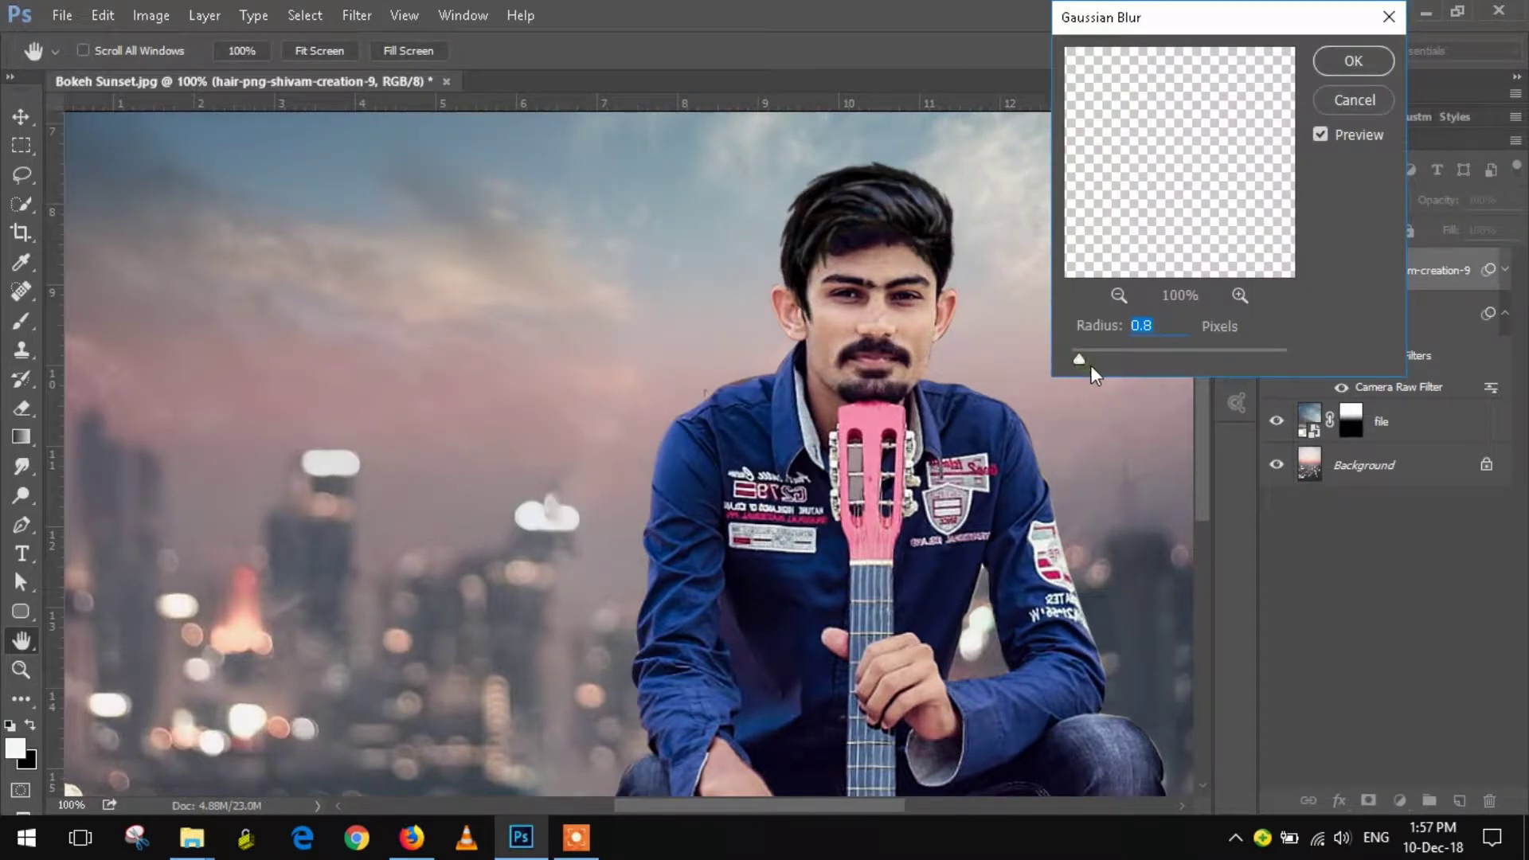
pyautogui.moveTo(1091, 365); pyautogui.dragTo(1081, 364)
pyautogui.click(1362, 59)
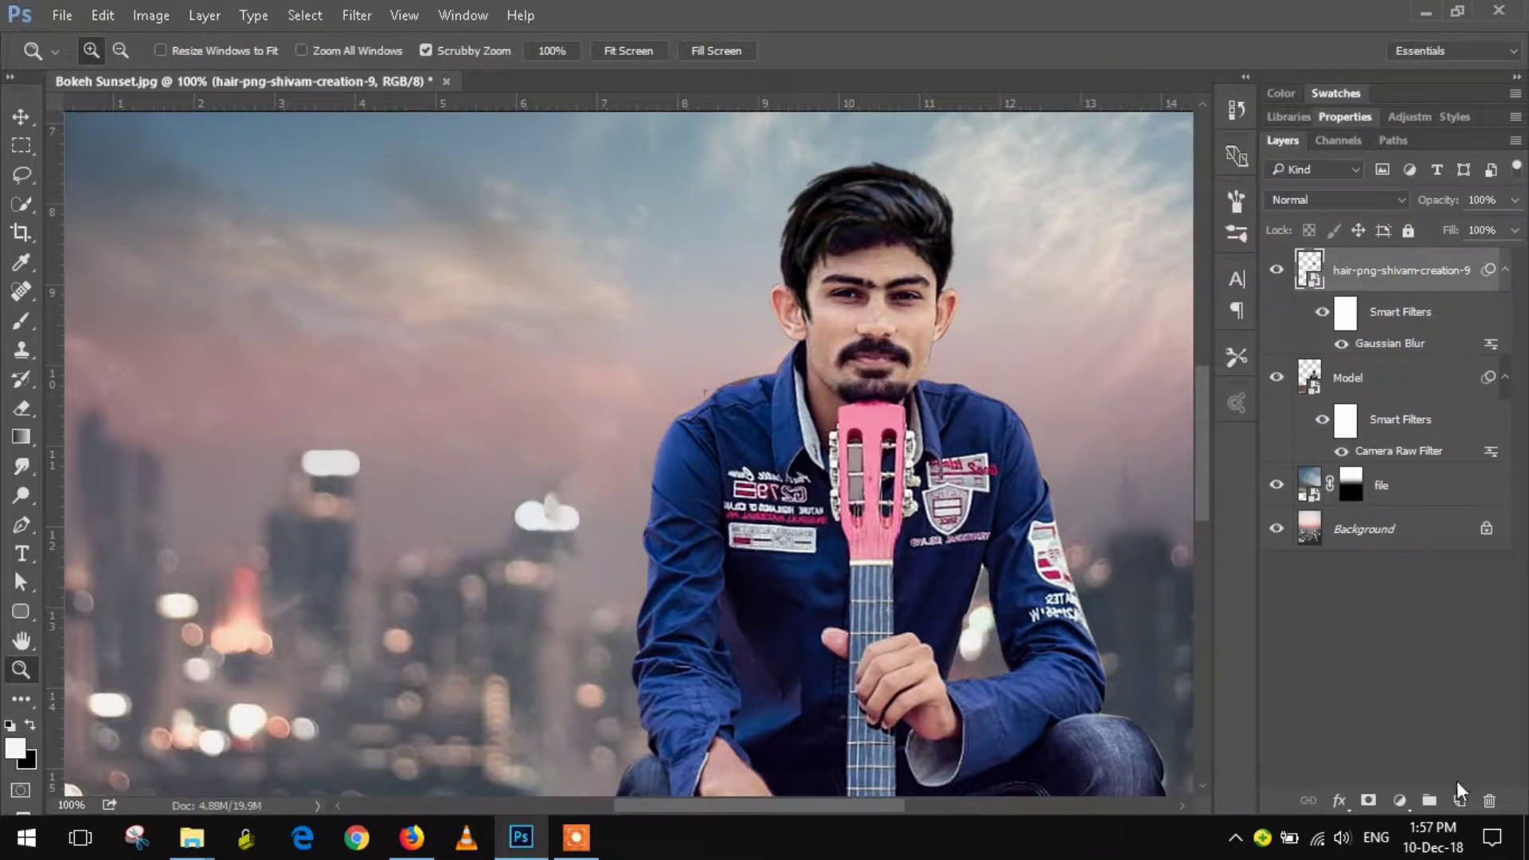
pyautogui.click(1459, 800)
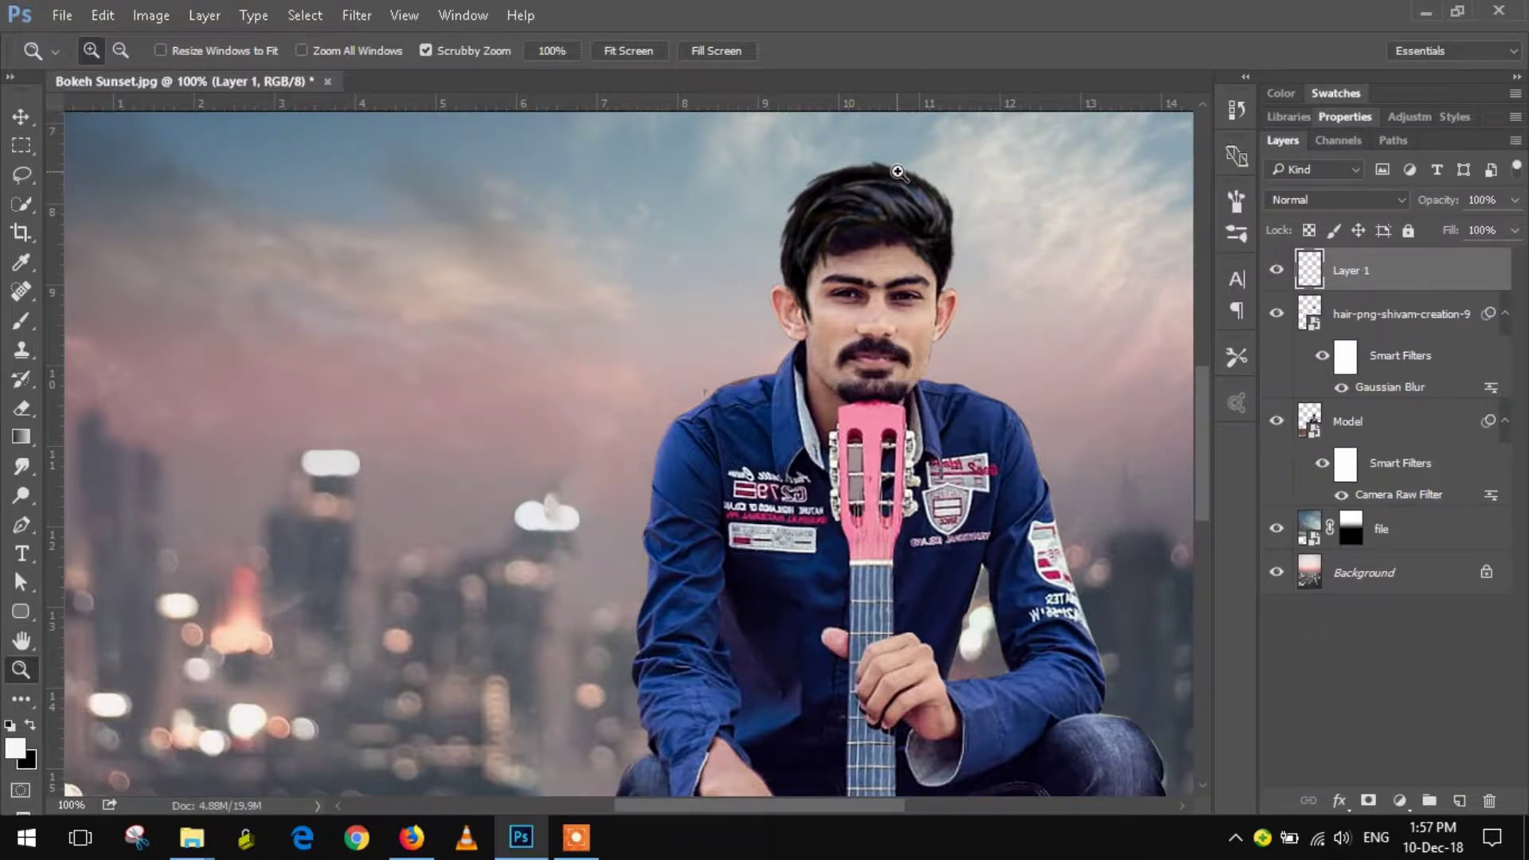
# Clone-stamp hair strands over the fringe on Layer 1 to blend the added hair.
pyautogui.moveTo(897, 171); pyautogui.dragTo(908, 177)
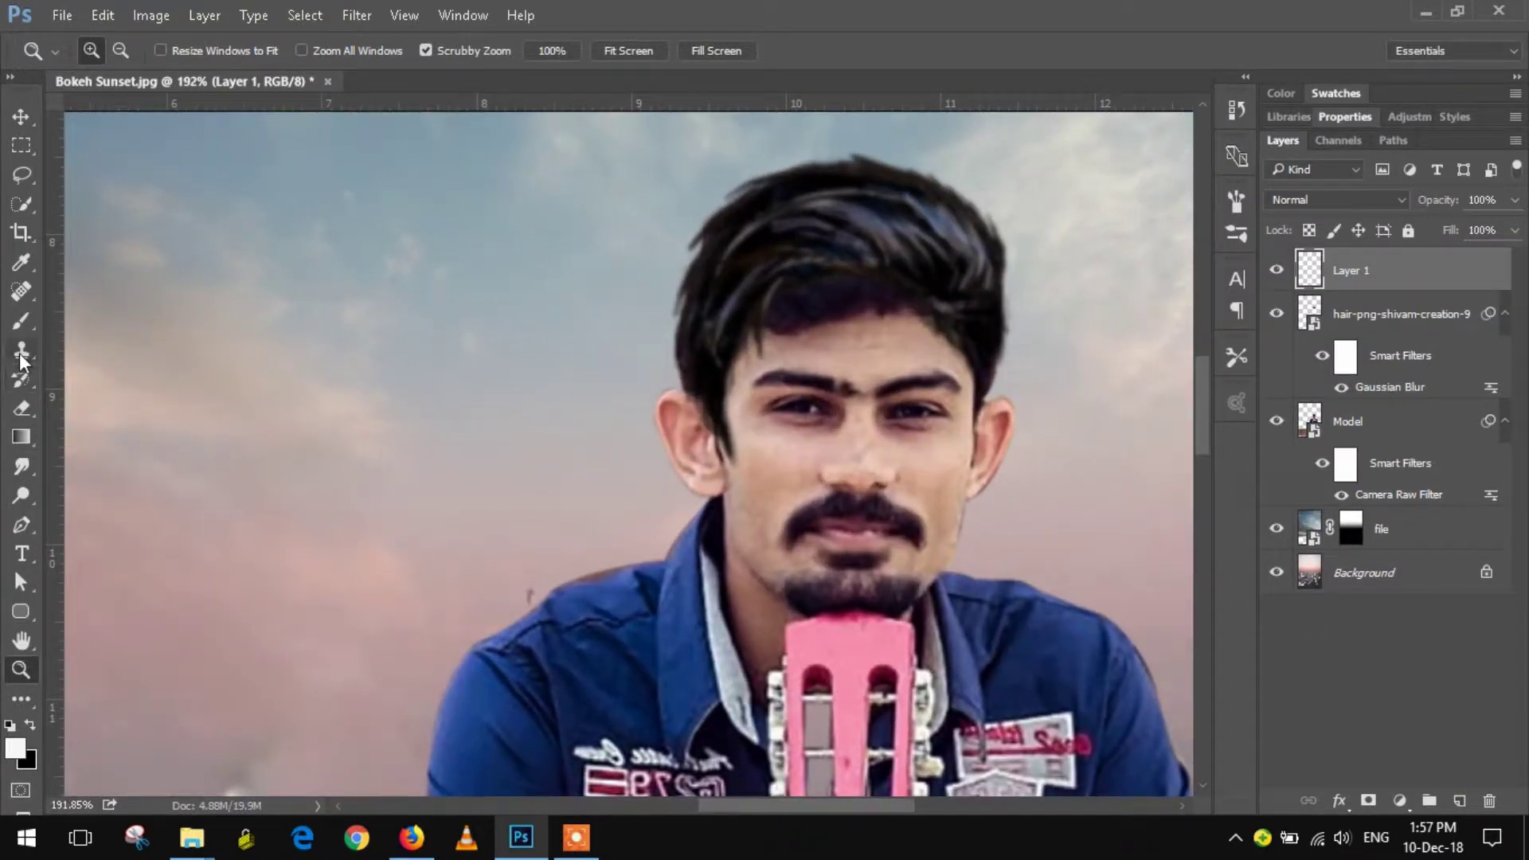
pyautogui.click(22, 356)
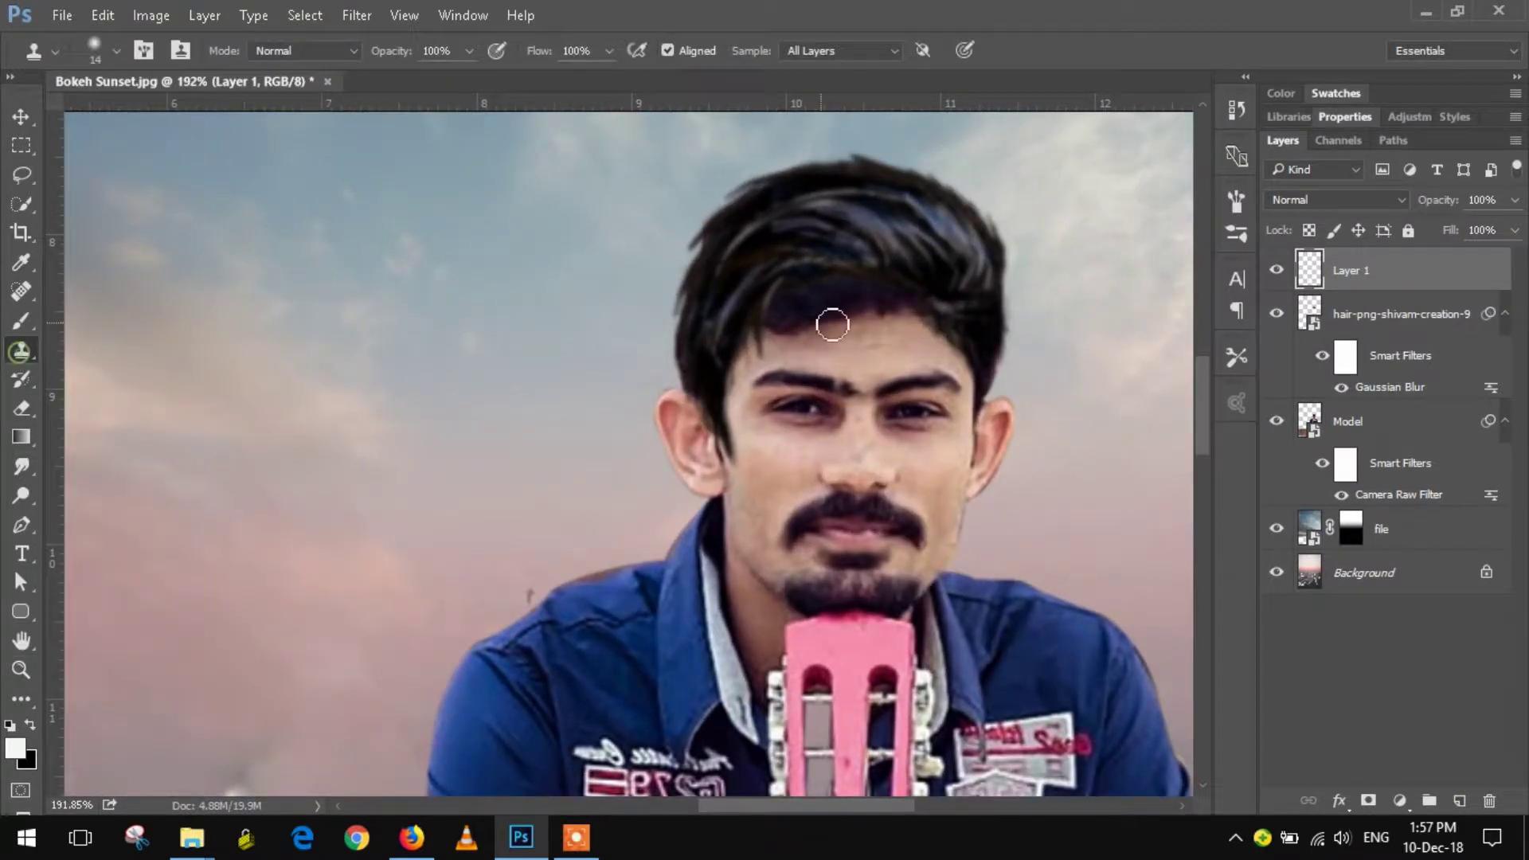
pyautogui.keyDown('alt'); pyautogui.click(839, 248); pyautogui.keyUp('alt')
pyautogui.moveTo(792, 306)
pyautogui.mouseDown()
pyautogui.moveTo(905, 285)
pyautogui.moveTo(847, 278)
pyautogui.moveTo(769, 305)
pyautogui.mouseUp()
pyautogui.keyDown('alt'); pyautogui.click(856, 239); pyautogui.keyUp('alt')
pyautogui.keyDown('alt'); pyautogui.click(822, 253); pyautogui.keyUp('alt')
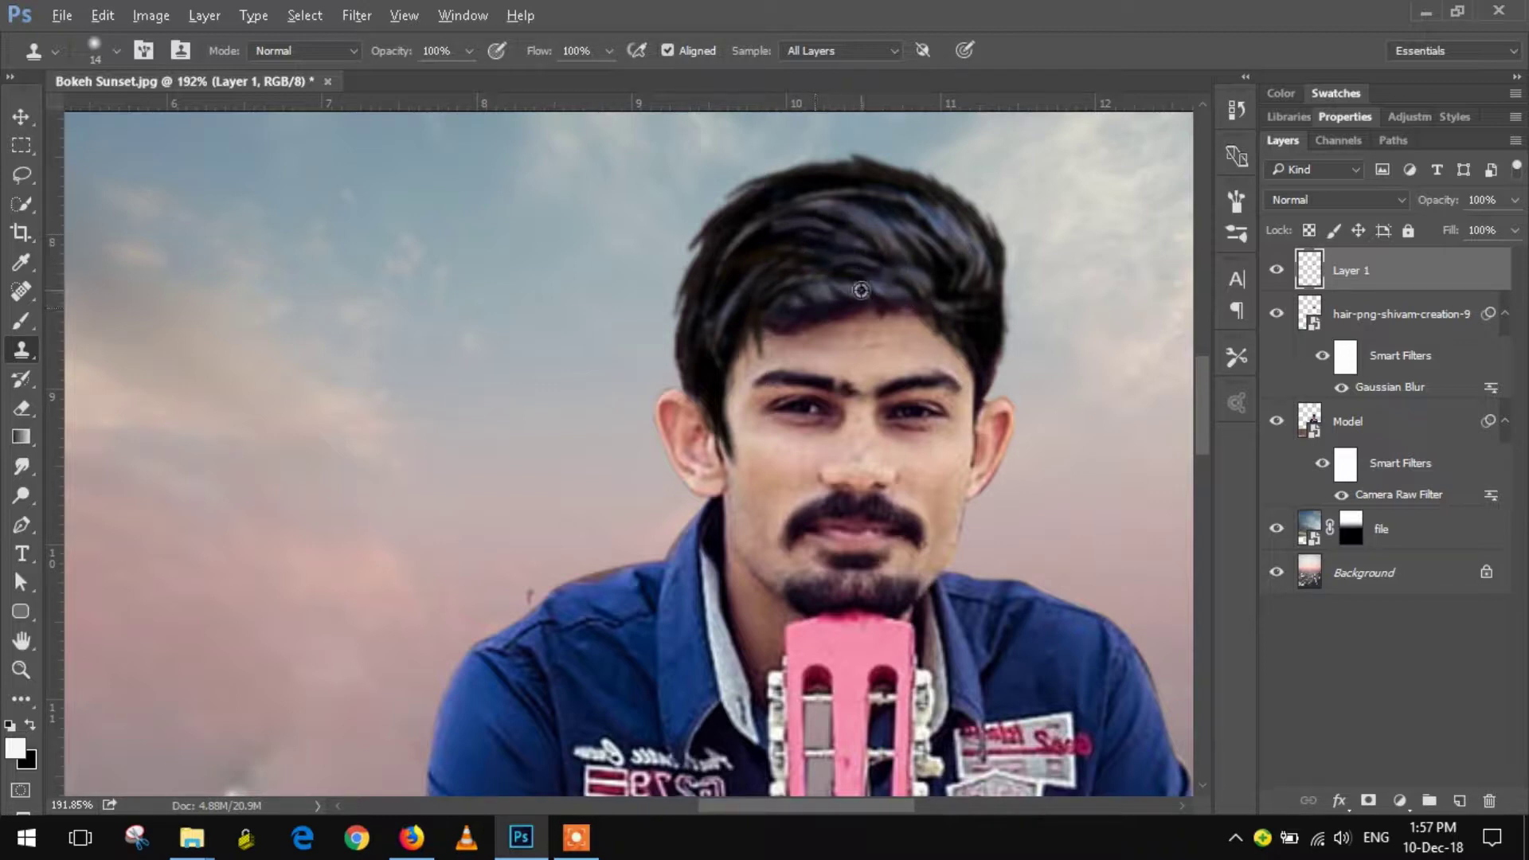
pyautogui.moveTo(819, 307)
pyautogui.mouseDown()
pyautogui.moveTo(783, 329)
pyautogui.moveTo(951, 316)
pyautogui.mouseUp()
pyautogui.keyDown('alt'); pyautogui.click(908, 281); pyautogui.keyUp('alt')
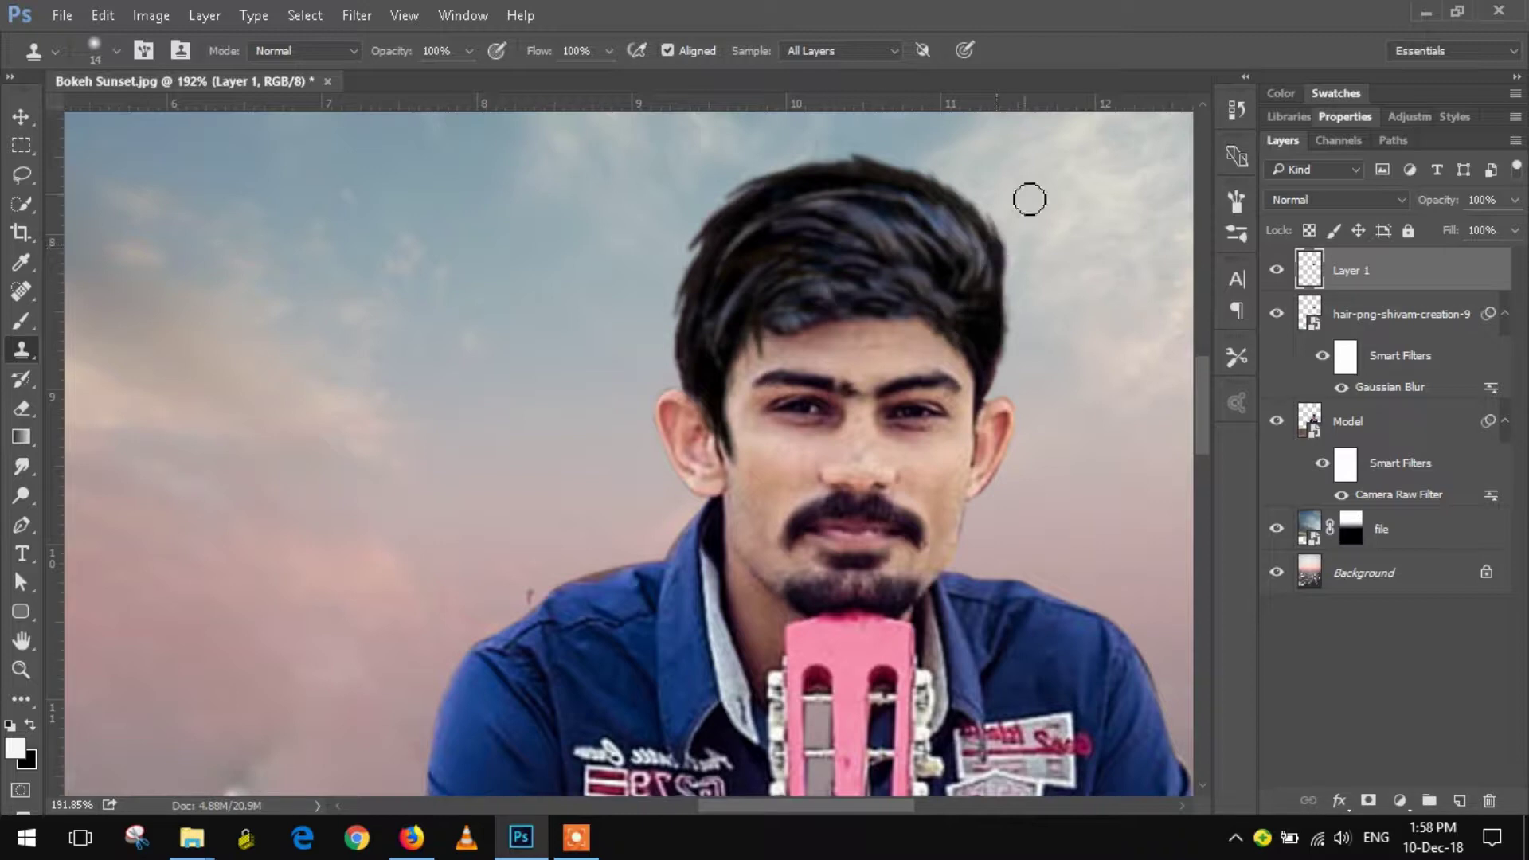
# Set the Eraser brush size to 31 px.
pyautogui.click(22, 412)
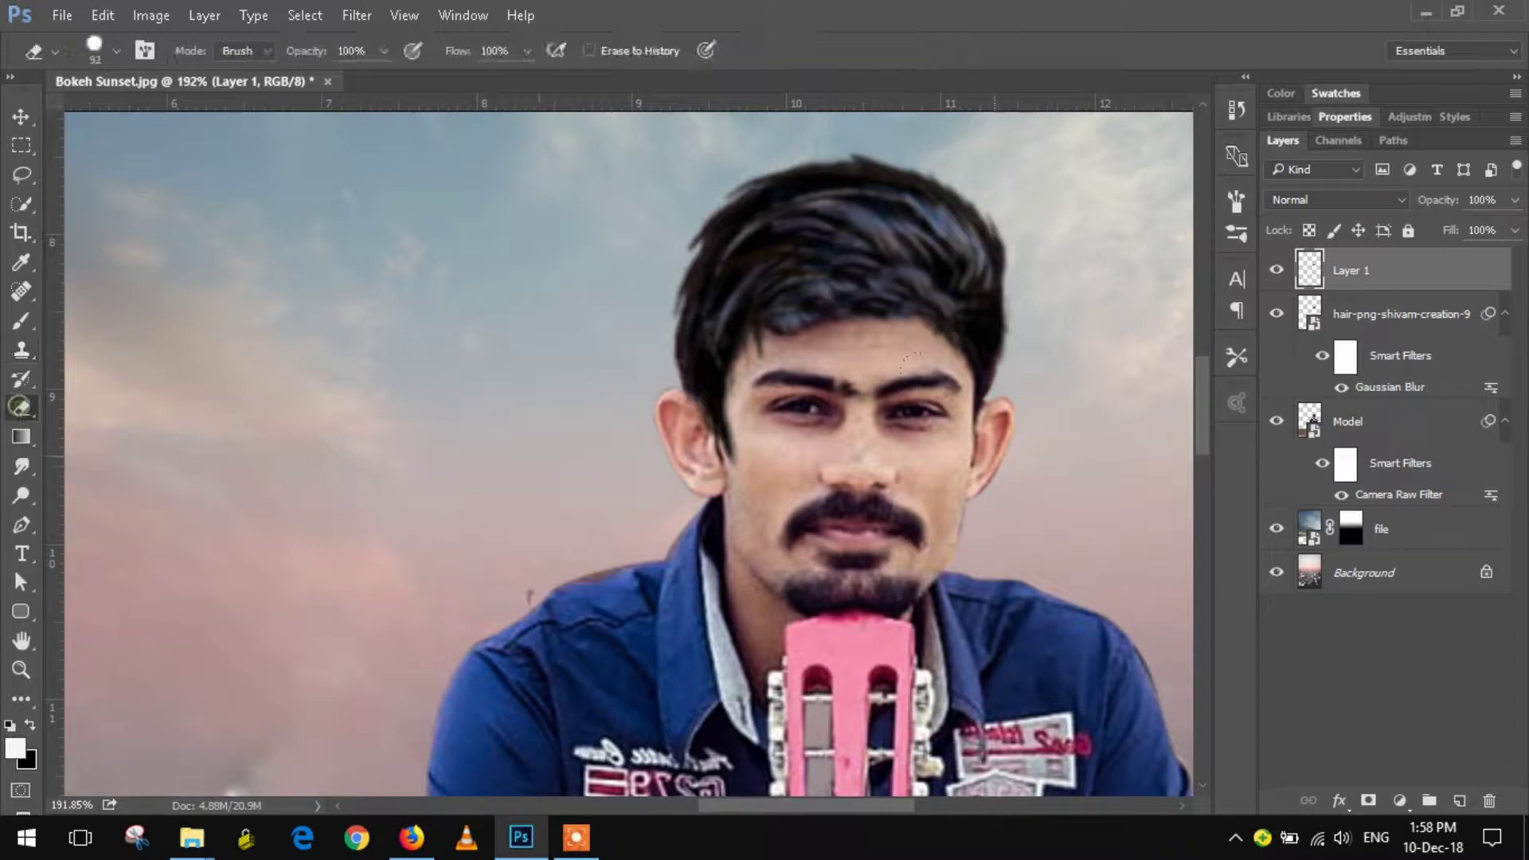
pyautogui.rightClick(914, 312)
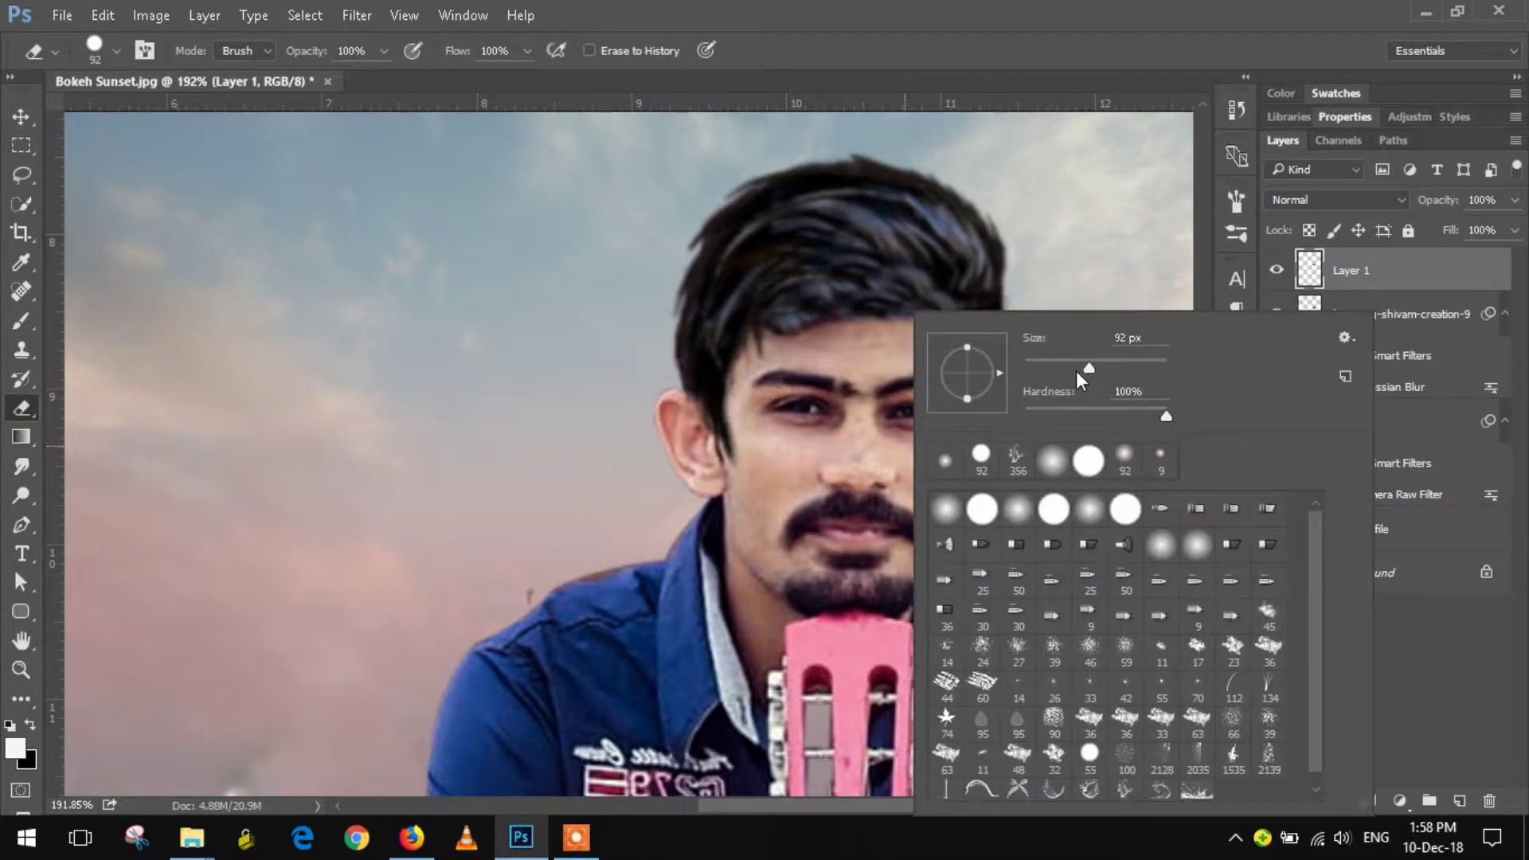
pyautogui.moveTo(1076, 371); pyautogui.dragTo(1047, 365)
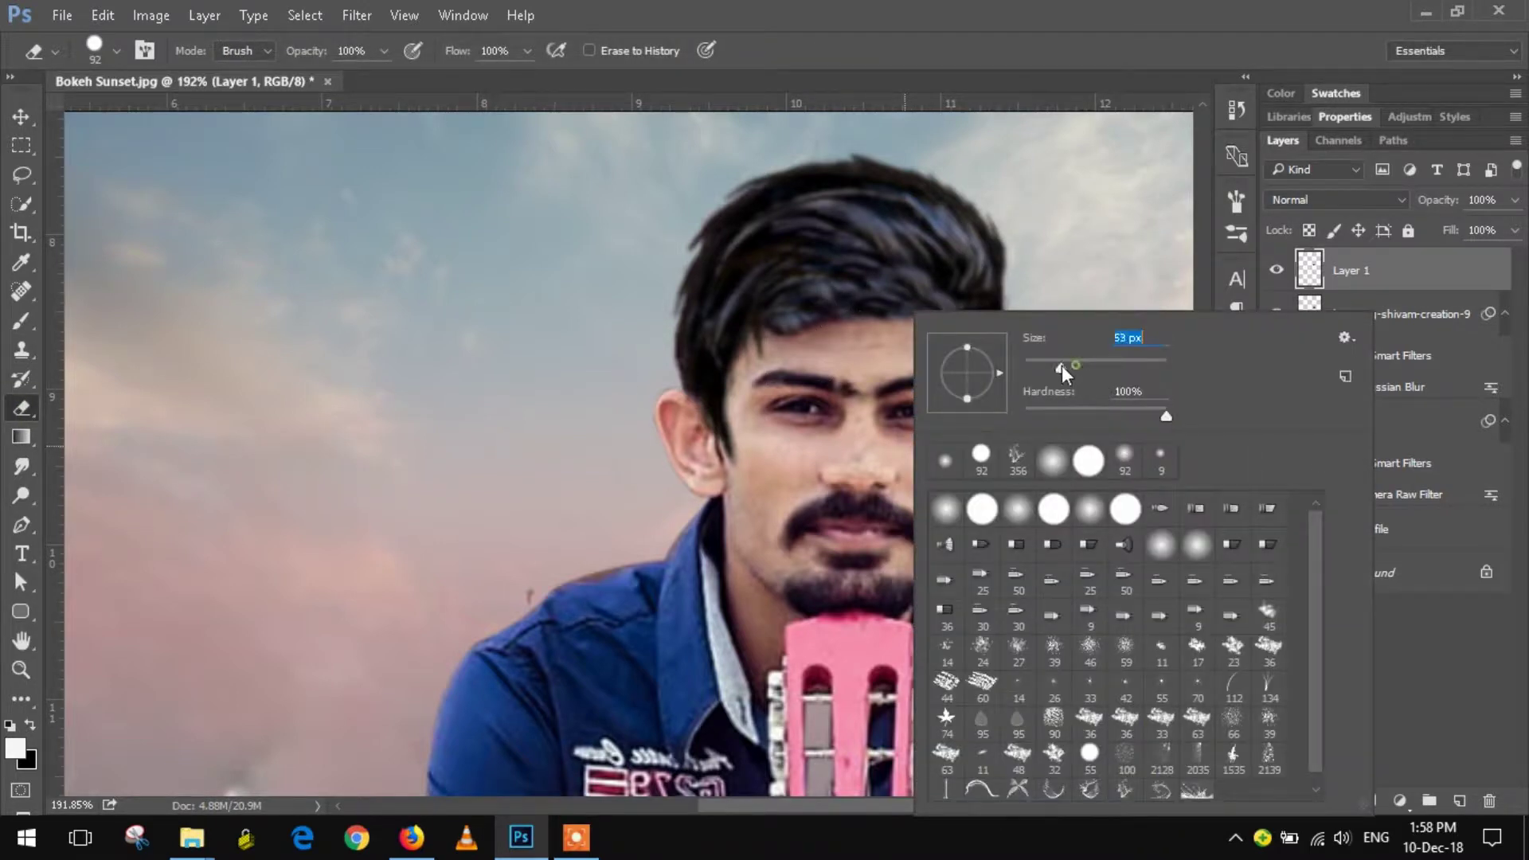
pyautogui.click(860, 324)
# Fit the view, unlock Background as Layer 0, and collapse the Model and hair filter lists.
pyautogui.press('z')
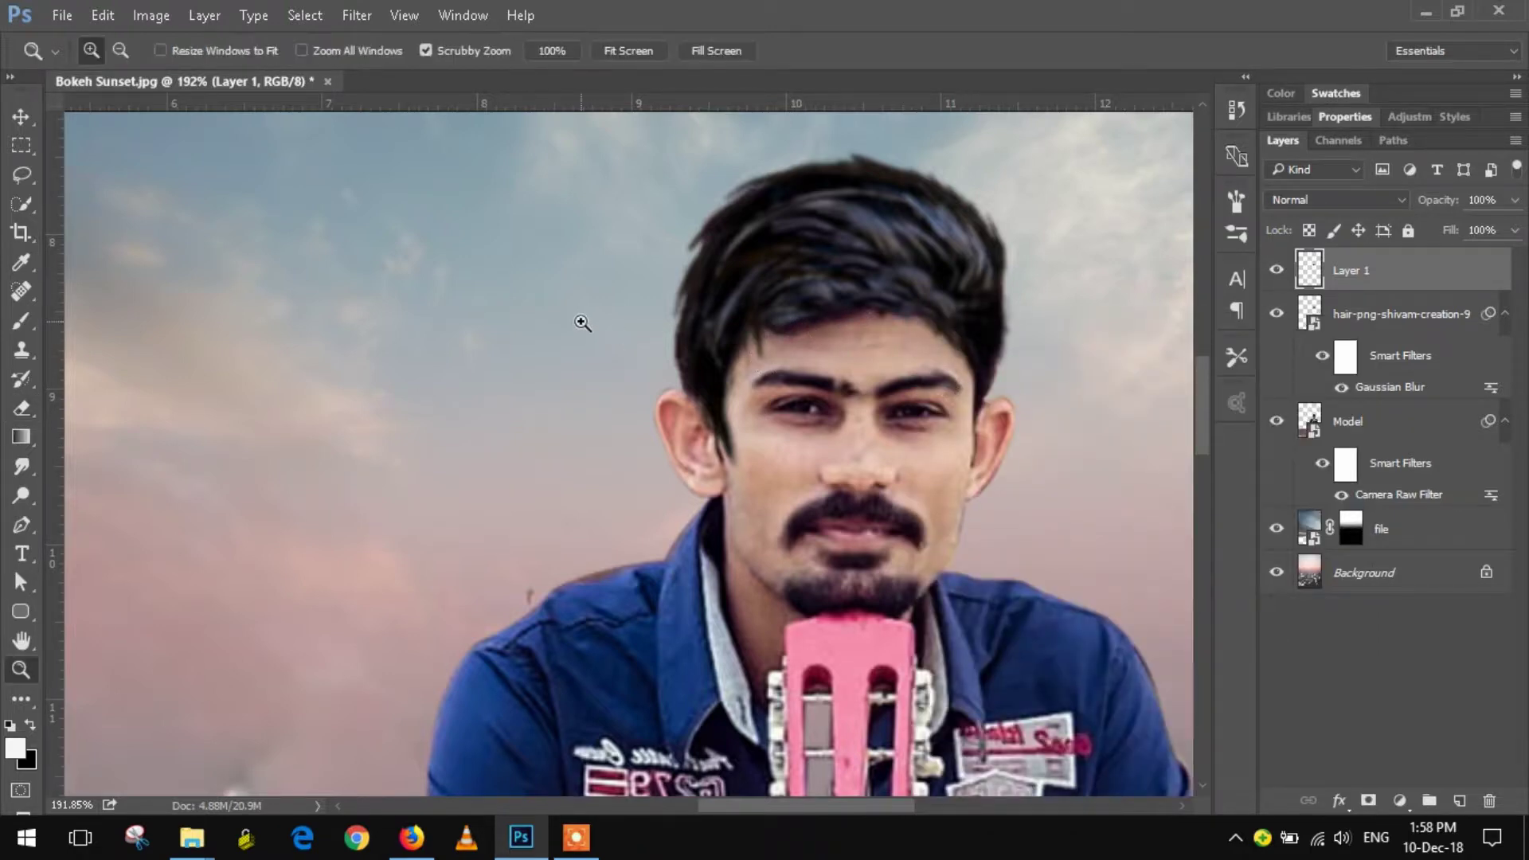
pyautogui.hotkey('ctrl', '0')
pyautogui.press('v')
pyautogui.click(1486, 585)
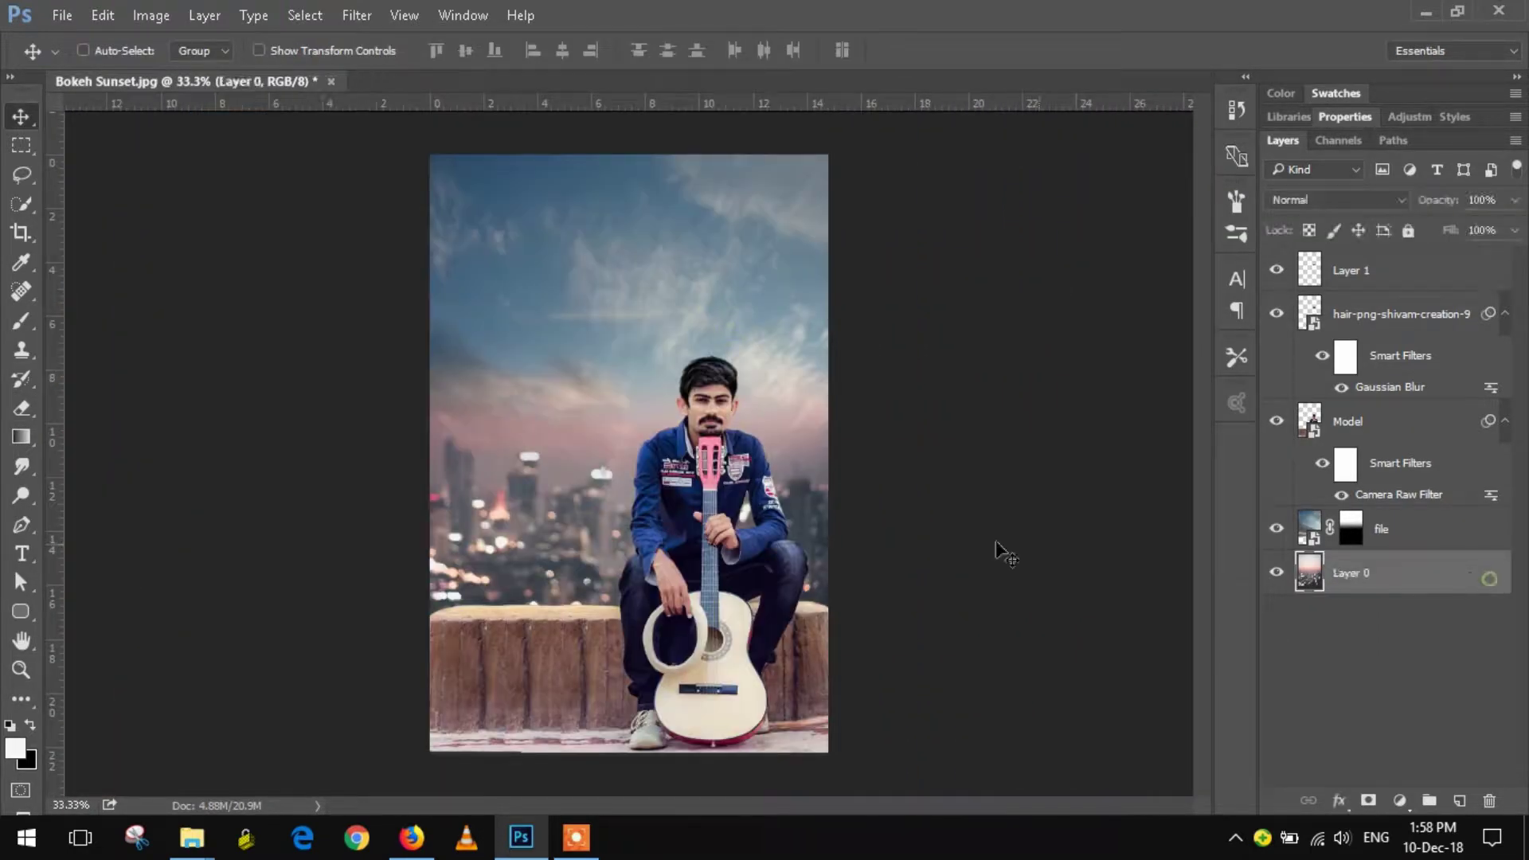
pyautogui.moveTo(632, 507); pyautogui.dragTo(588, 461)
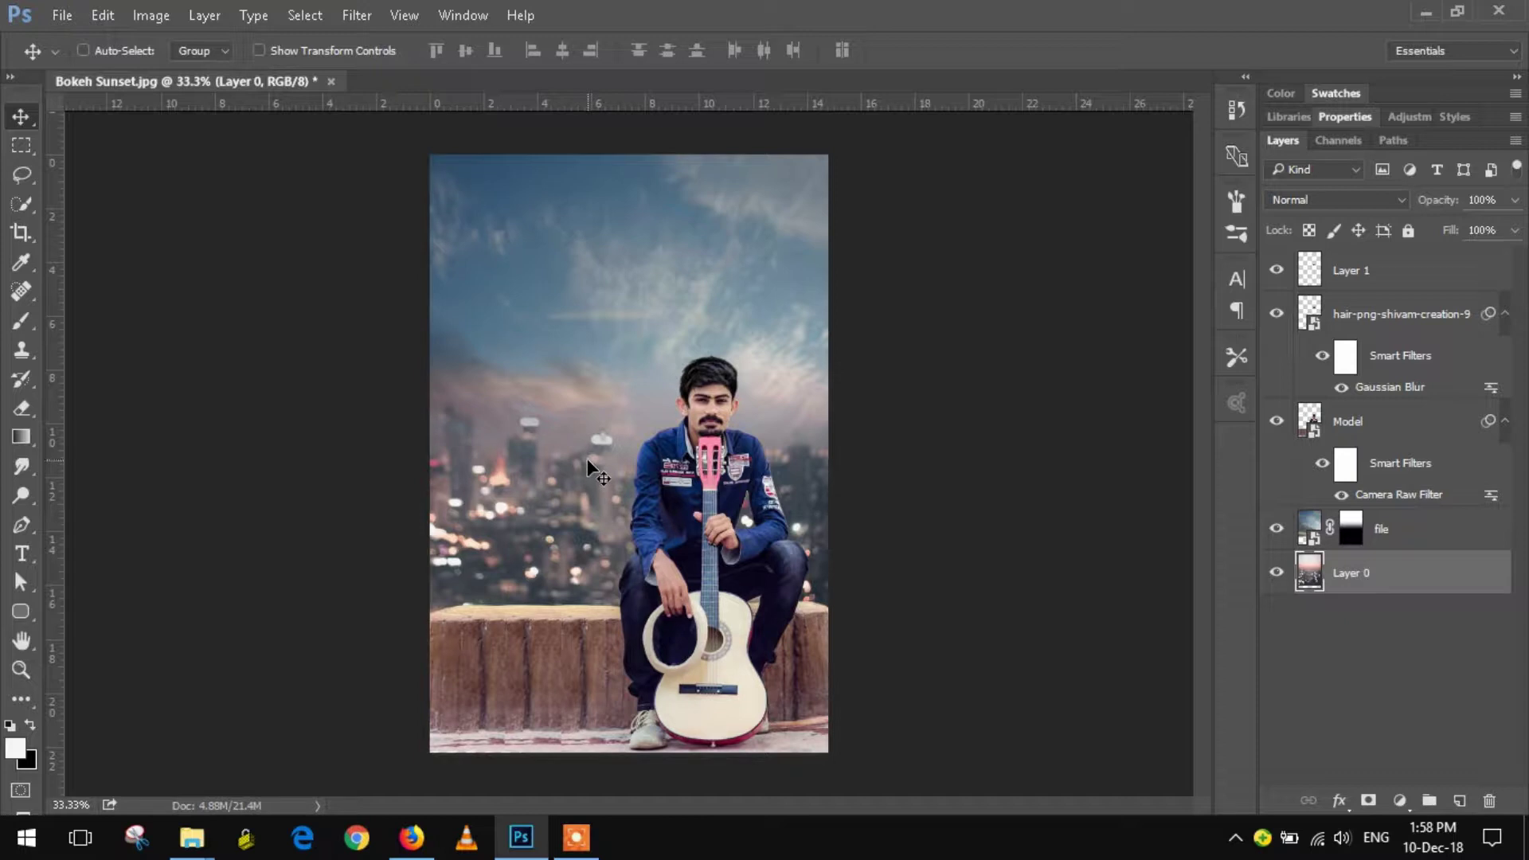
pyautogui.click(1504, 421)
pyautogui.click(1504, 313)
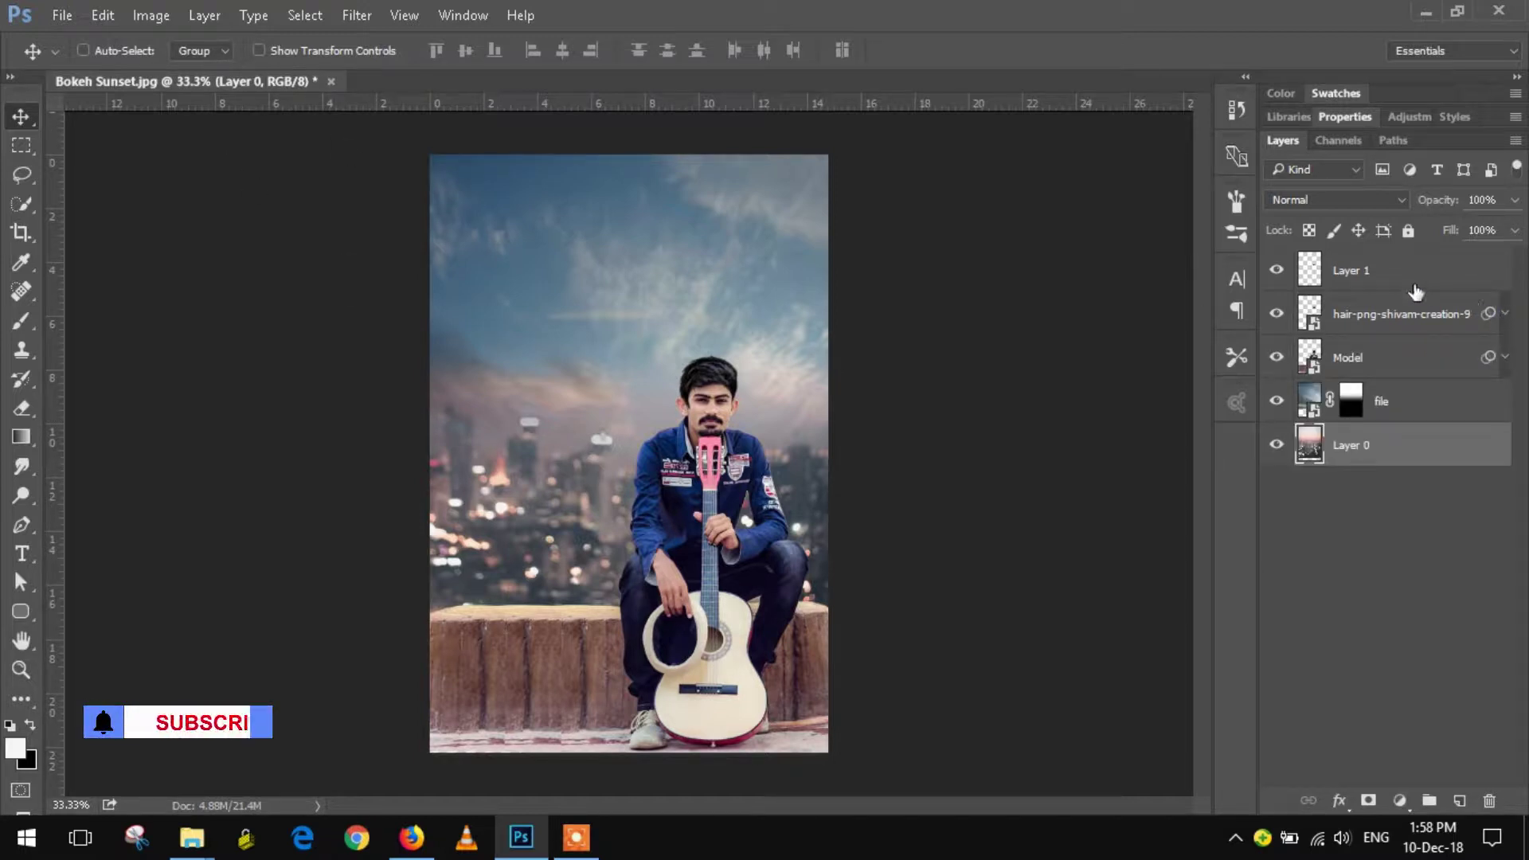
# Place the blue light spiral image and move it above the Model layer over the man.
pyautogui.click(65, 13)
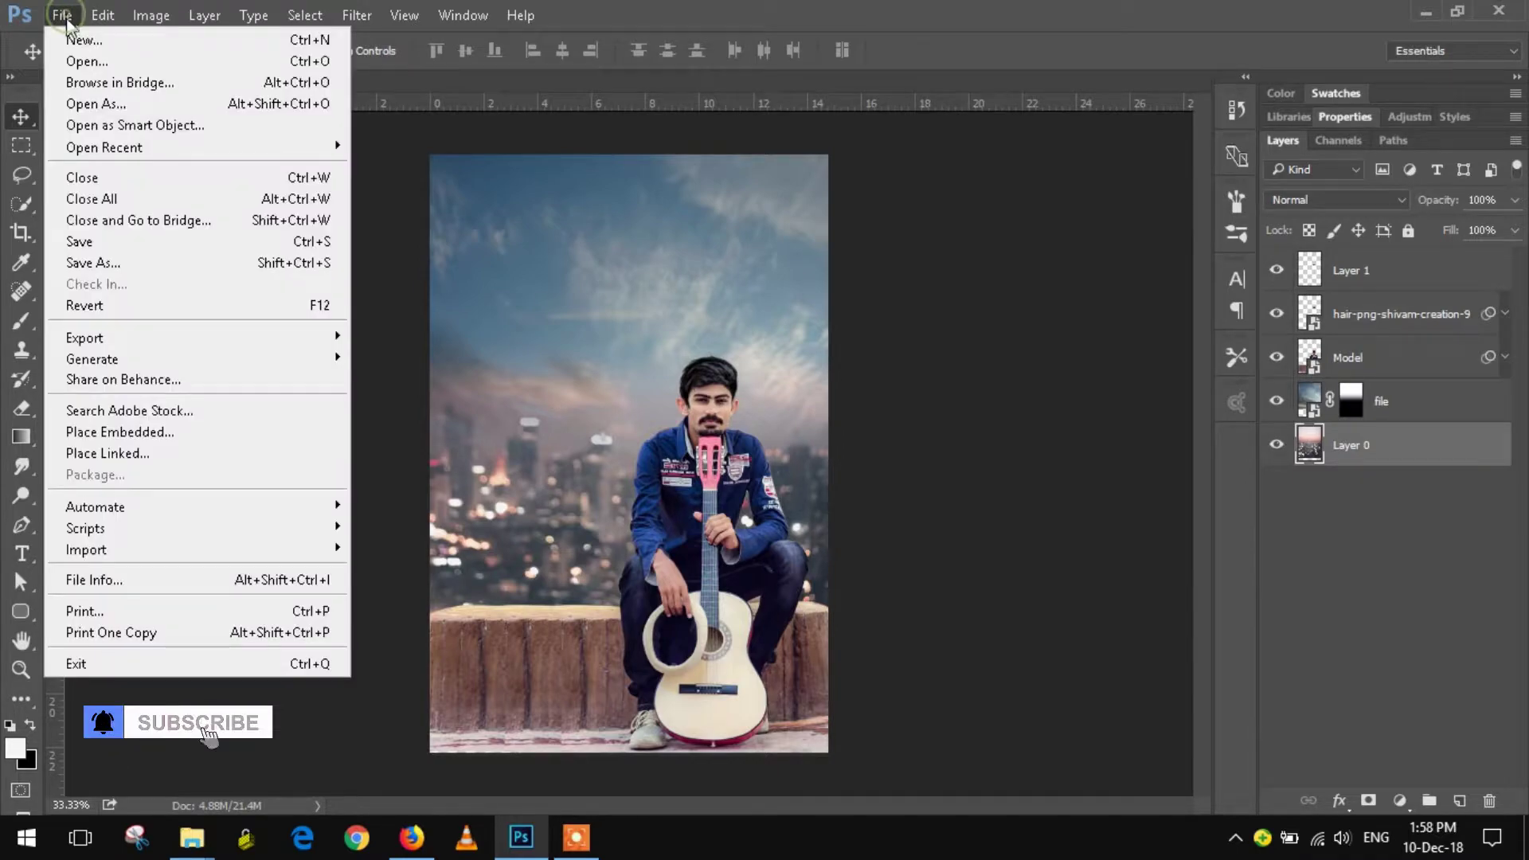
pyautogui.click(163, 432)
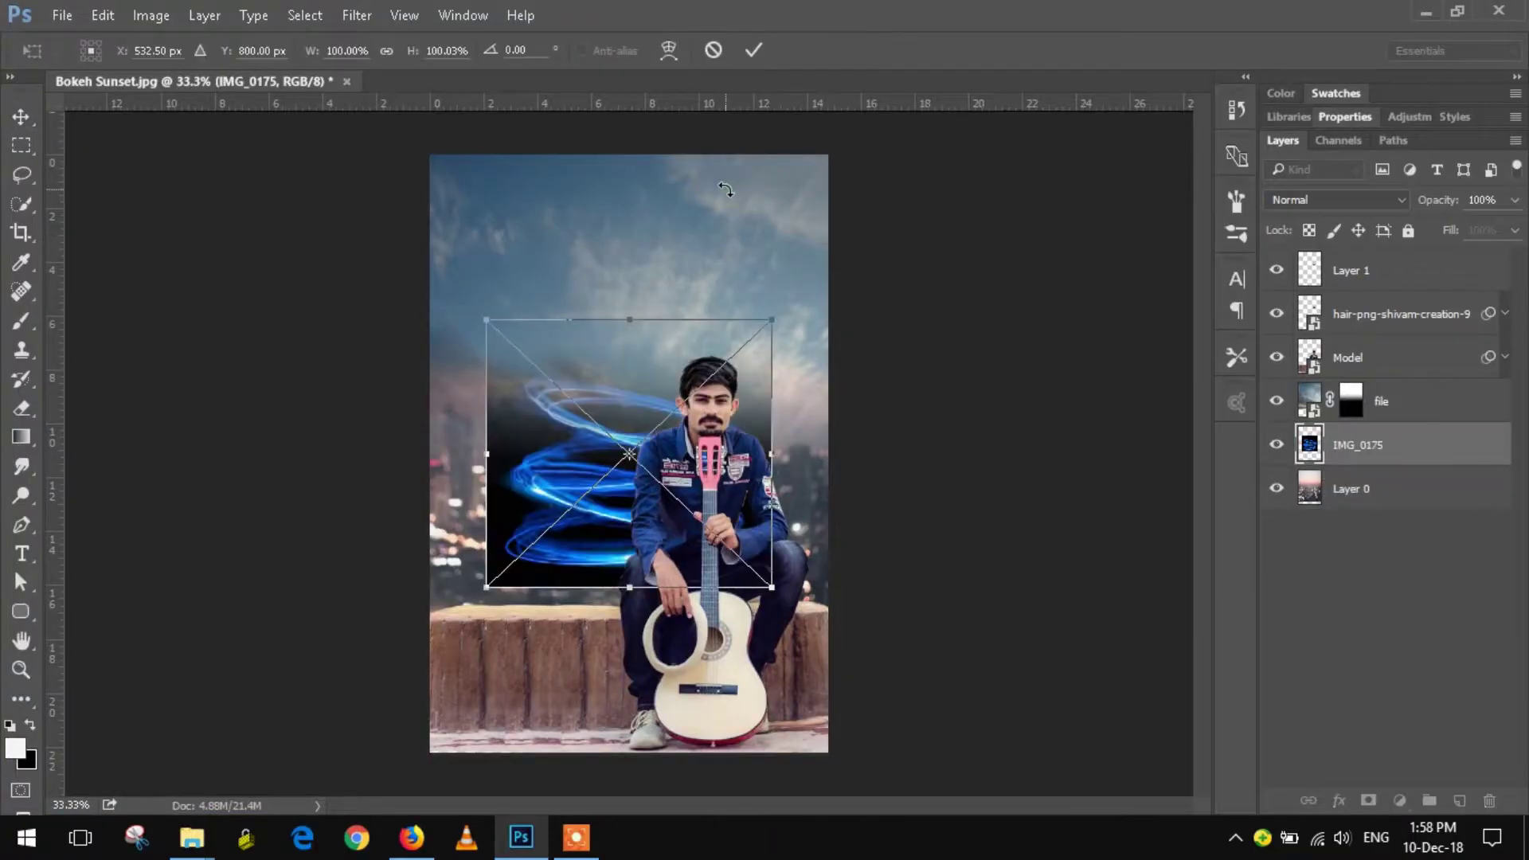
pyautogui.click(752, 50)
pyautogui.moveTo(527, 456); pyautogui.dragTo(550, 472)
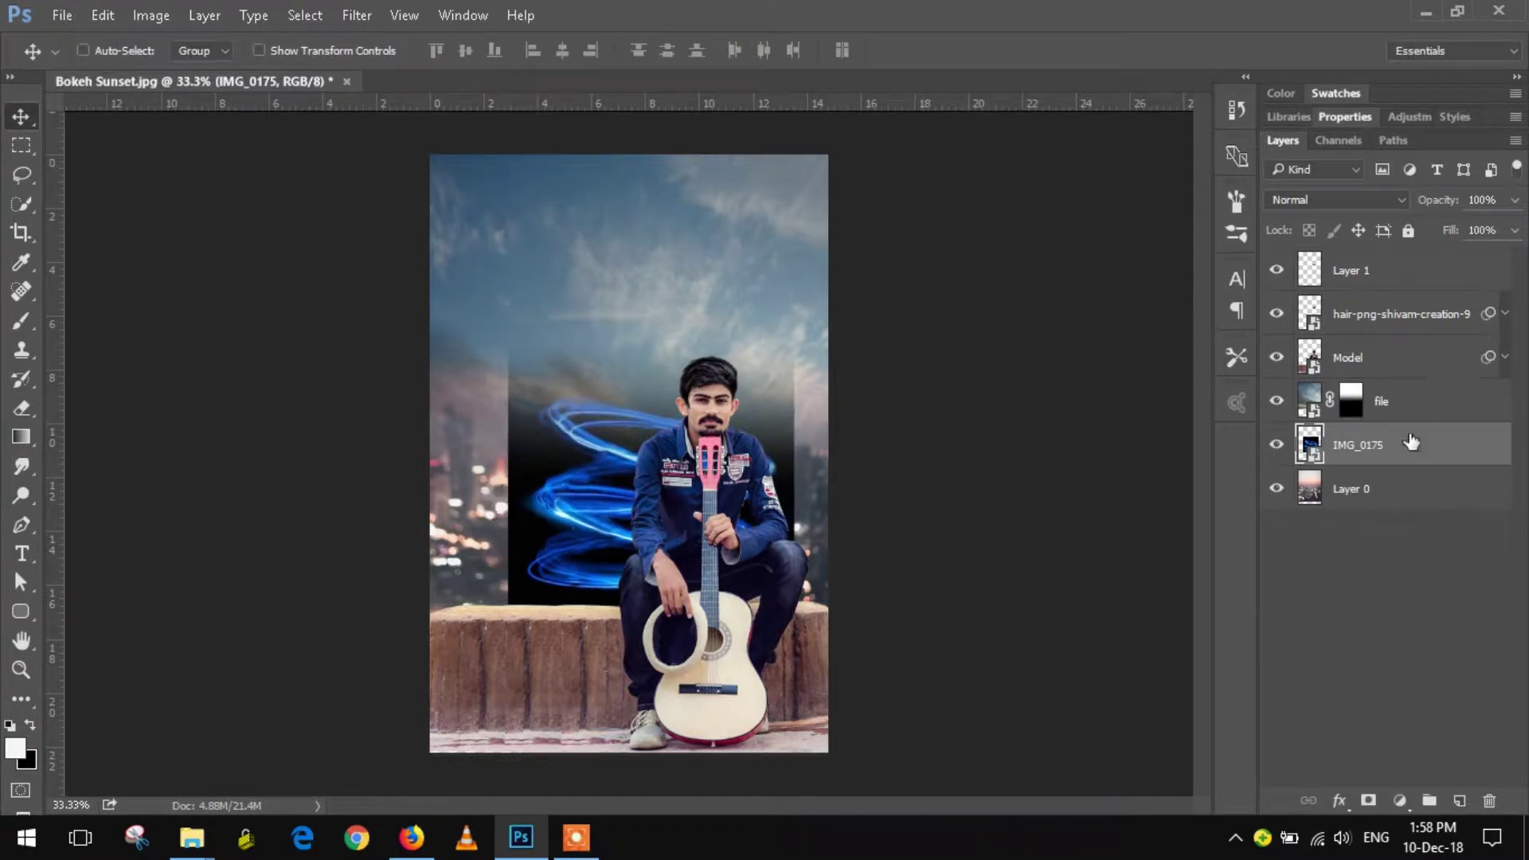
pyautogui.moveTo(1393, 447); pyautogui.dragTo(1397, 346)
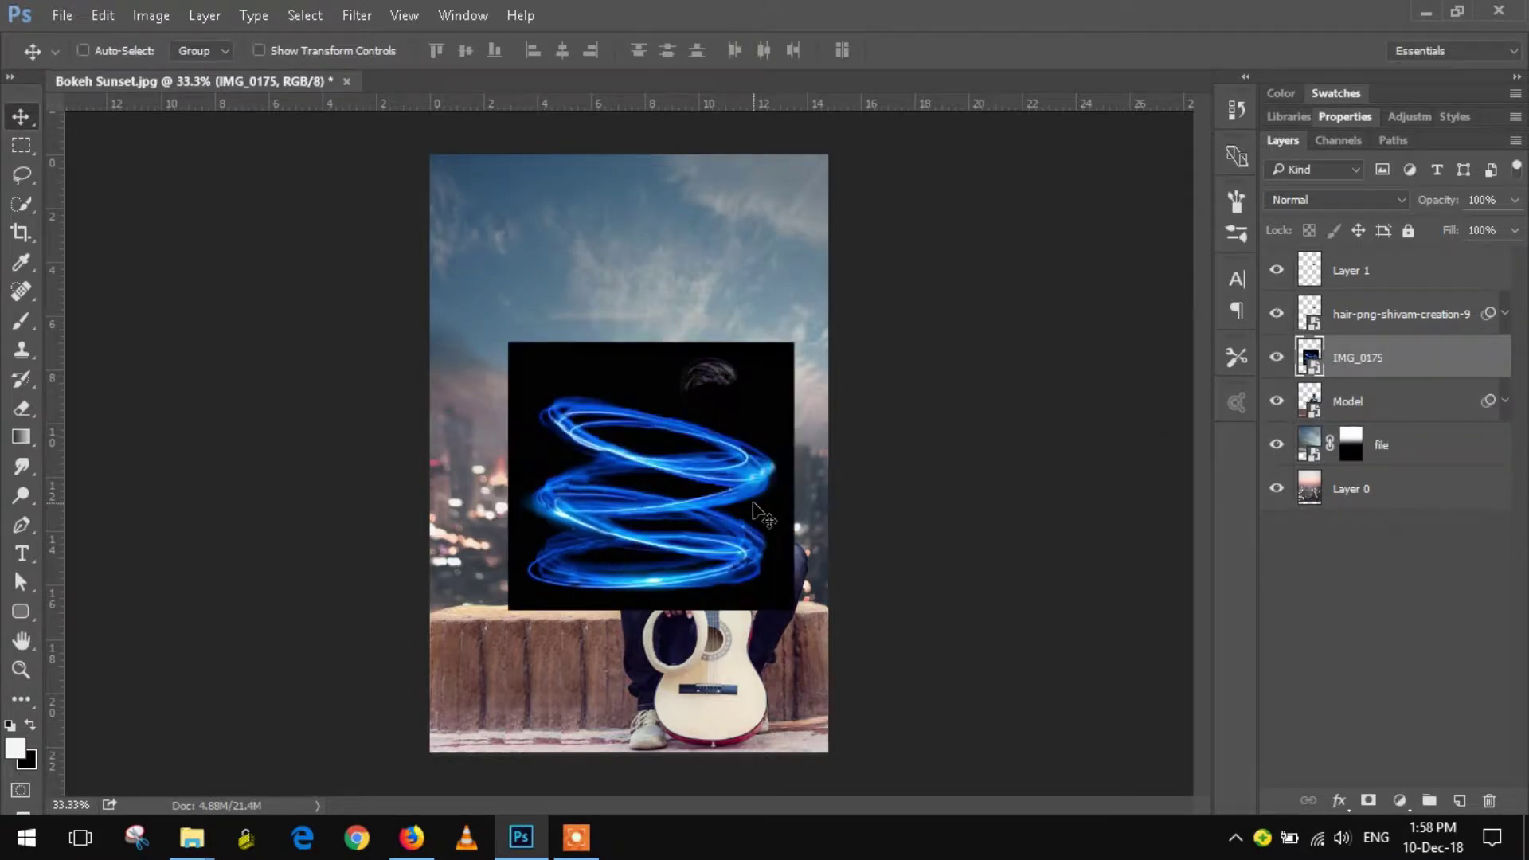
pyautogui.moveTo(748, 502); pyautogui.dragTo(794, 545)
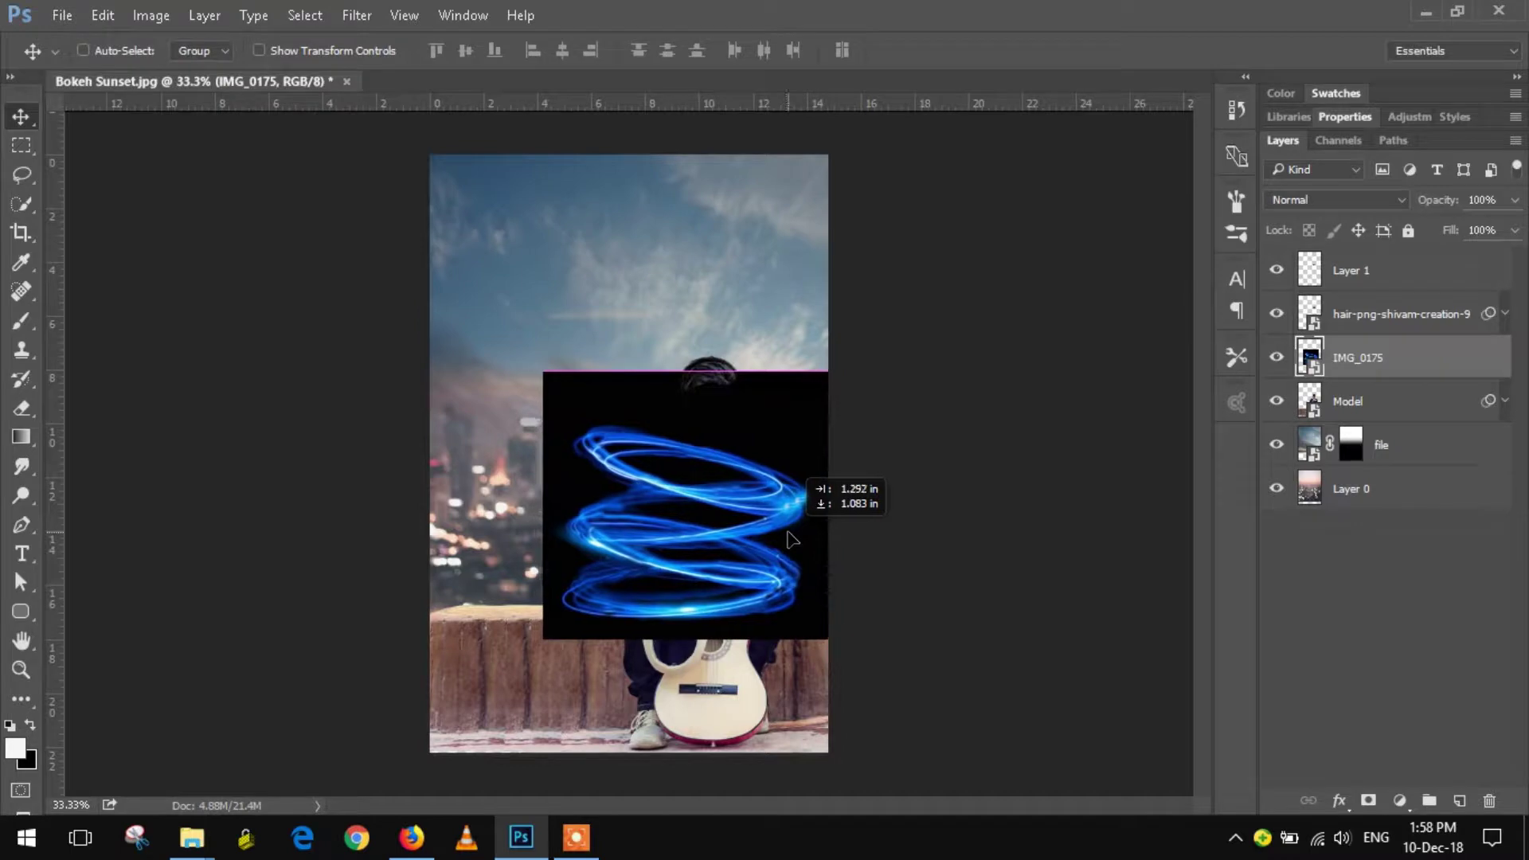
# Set the spiral layer to Screen blending and position it around the guitar.
pyautogui.click(1355, 201)
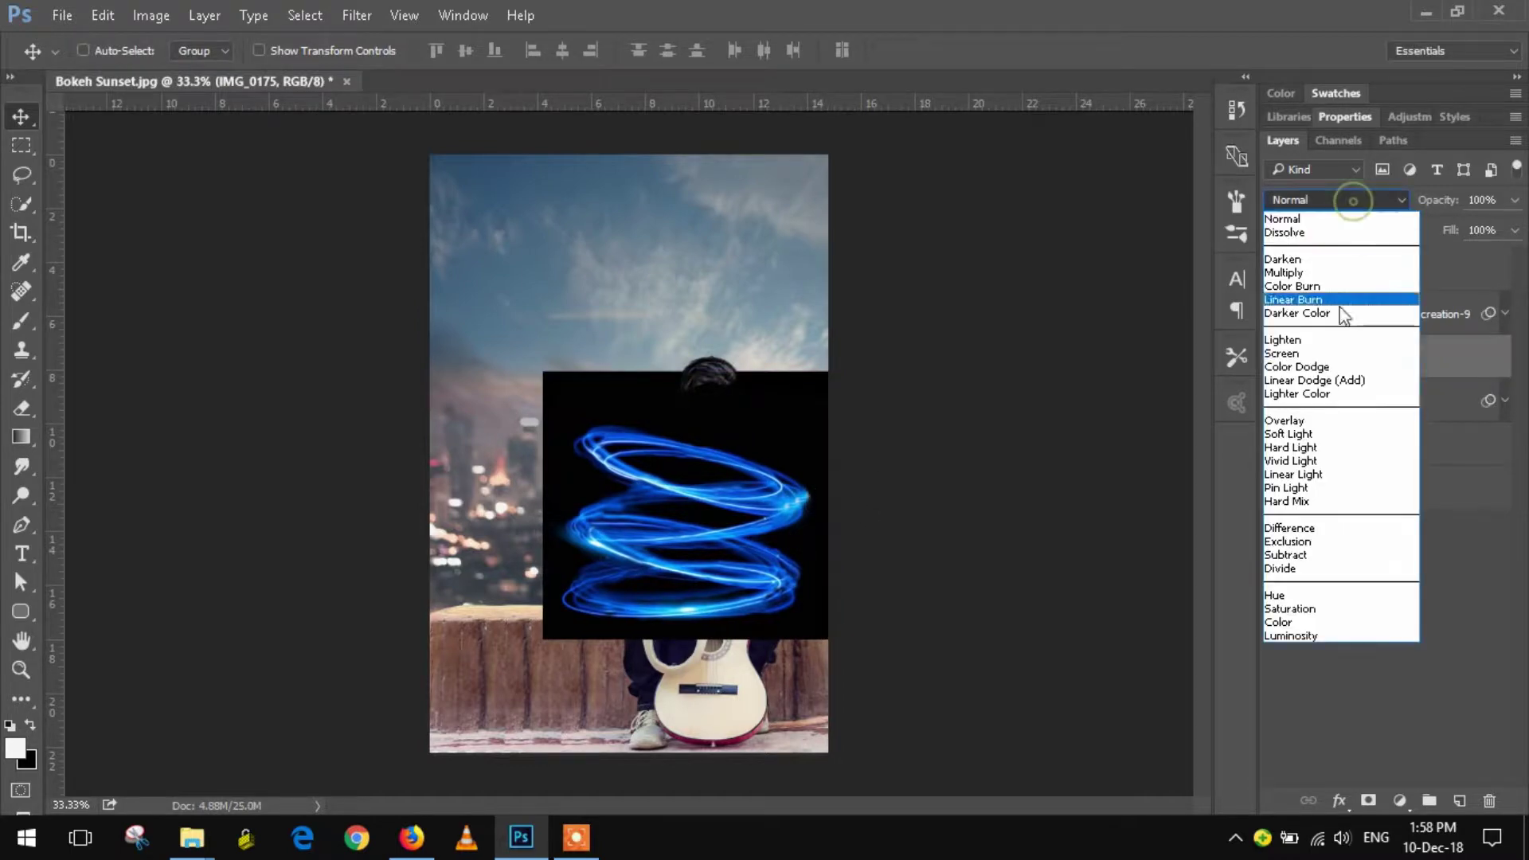
pyautogui.click(1302, 353)
pyautogui.moveTo(747, 567); pyautogui.dragTo(770, 691)
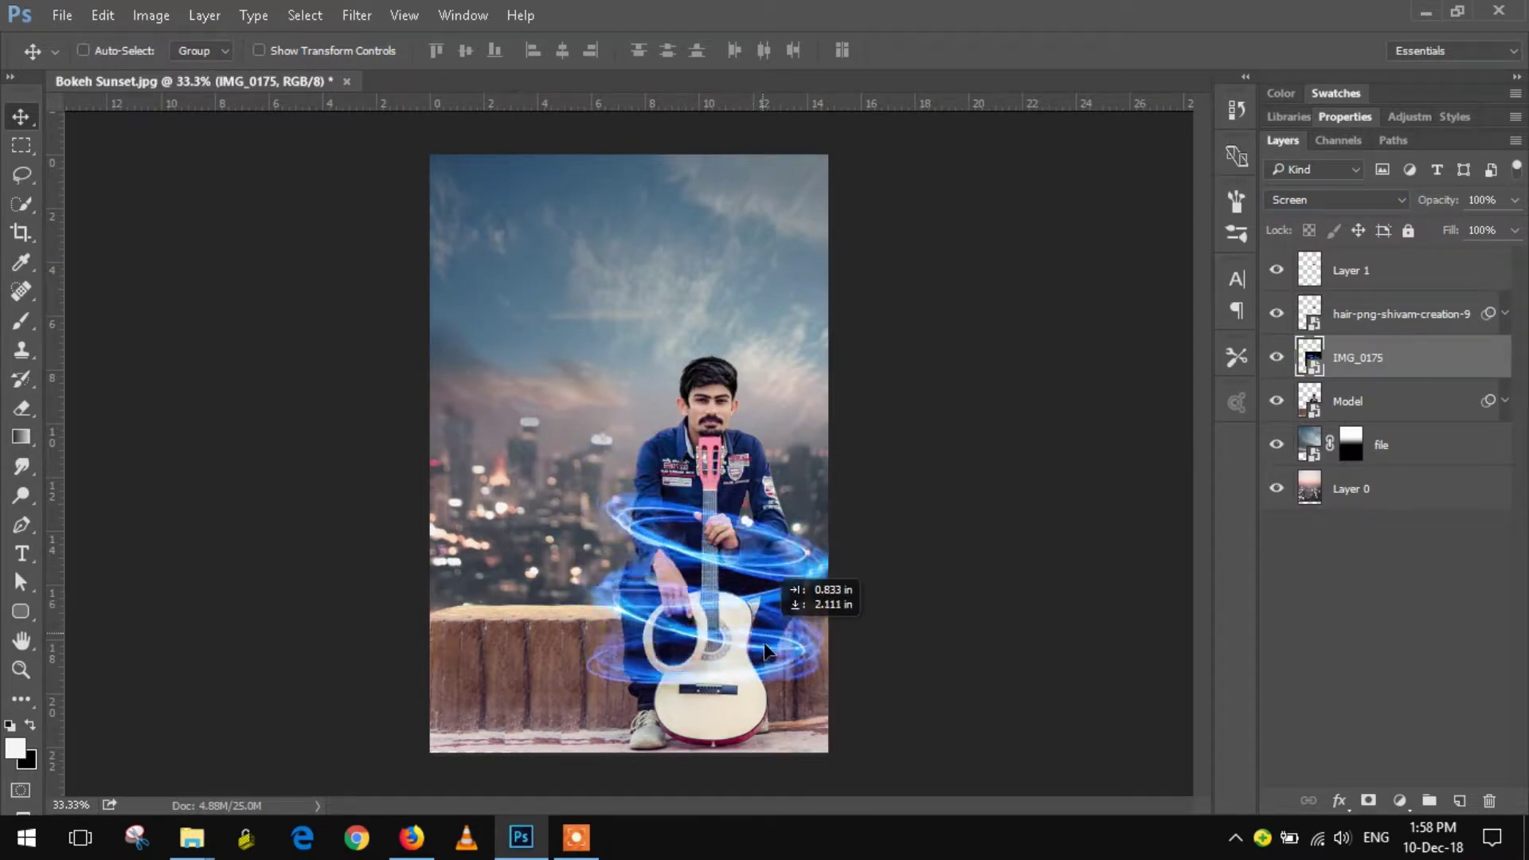
pyautogui.moveTo(765, 682); pyautogui.dragTo(765, 680)
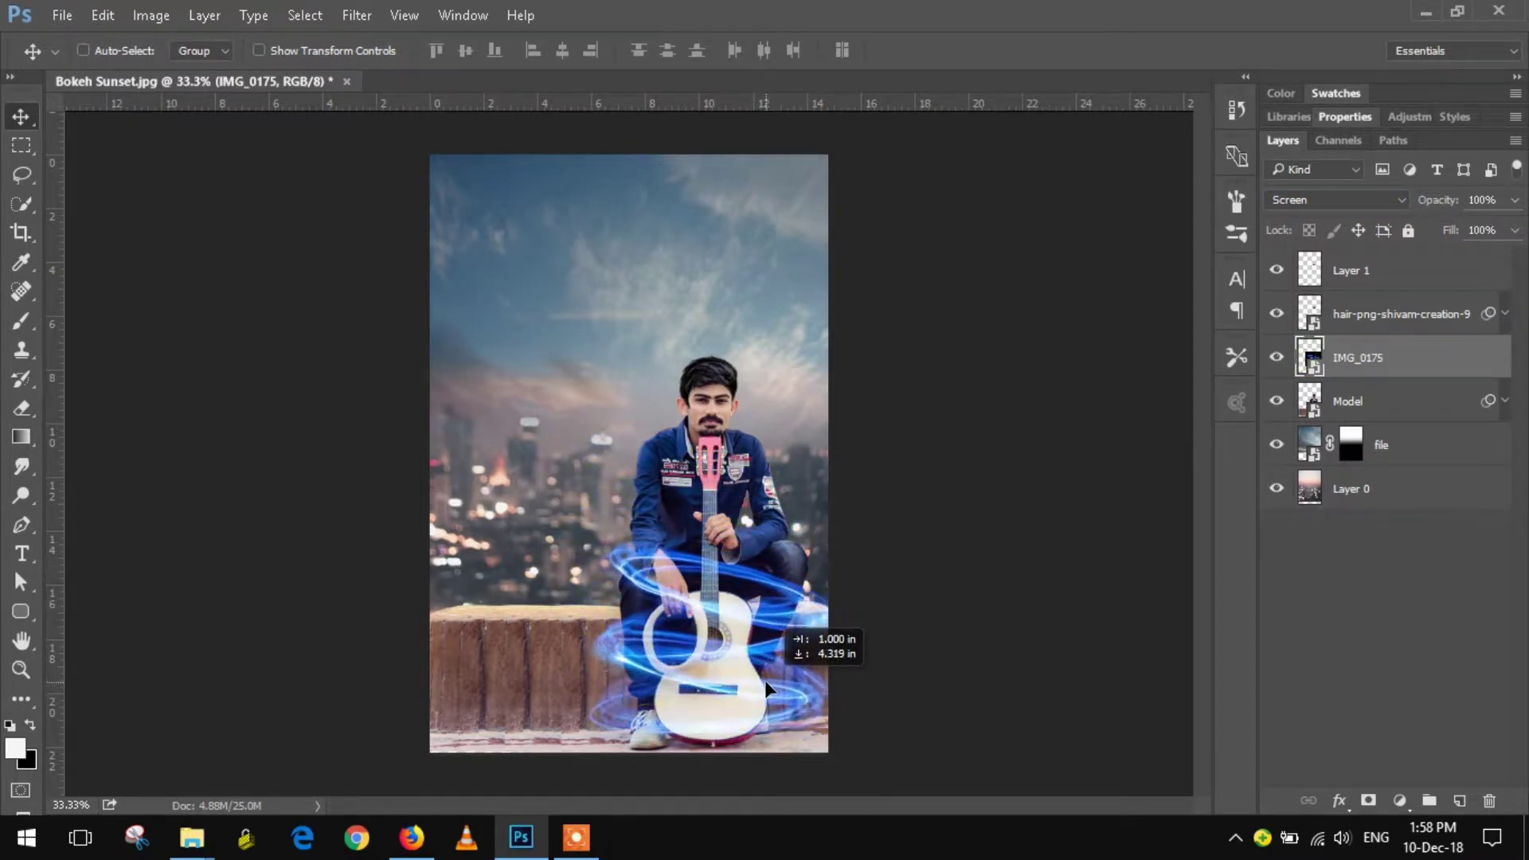
# Duplicate the spiral twice, raising the copies up over the torso.
pyautogui.hotkey('alt', 'shift')
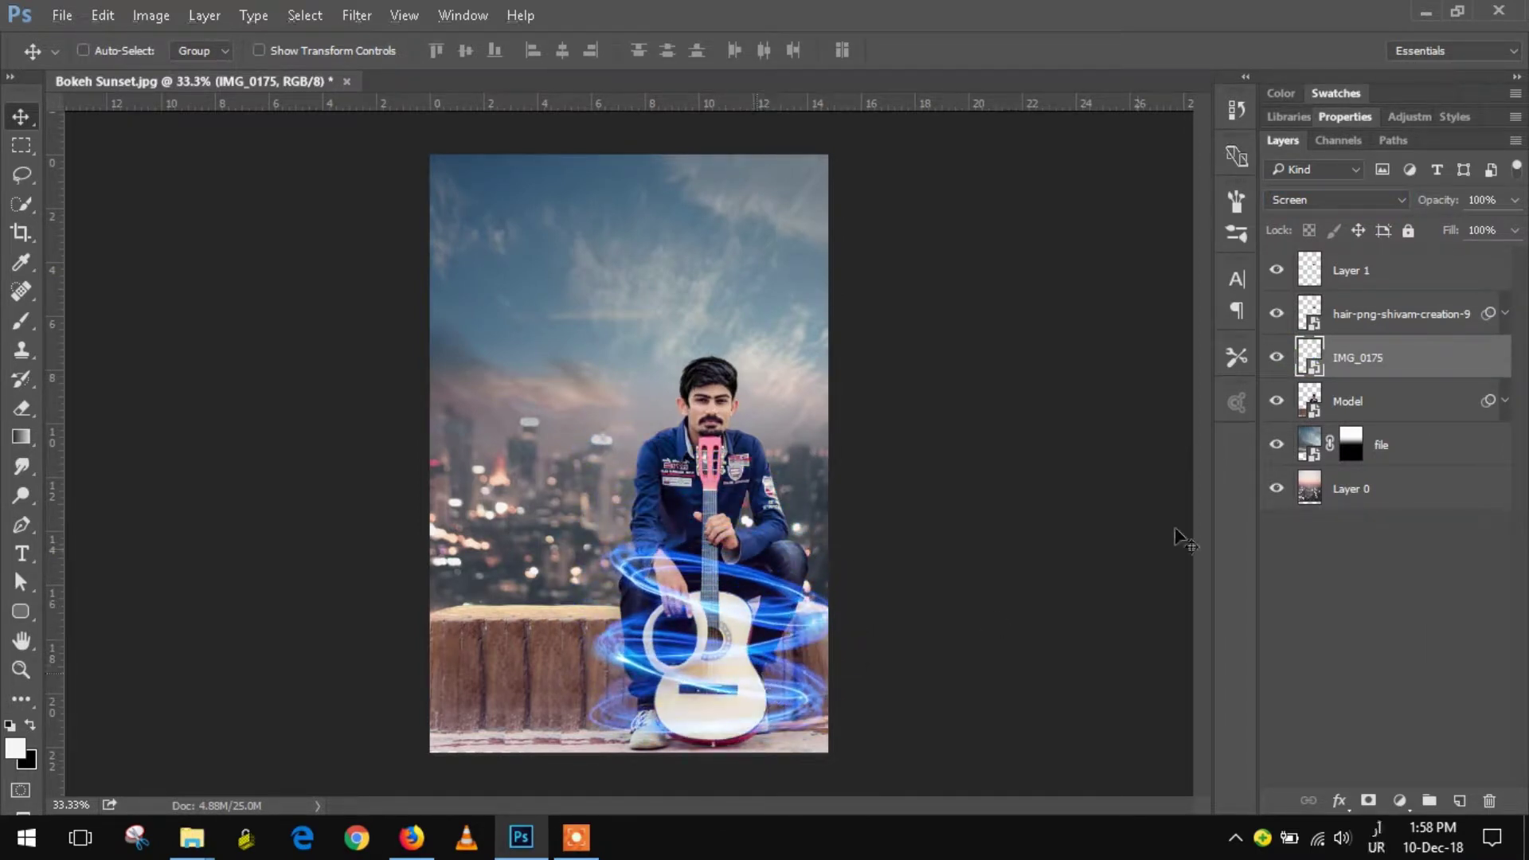
pyautogui.moveTo(1393, 369); pyautogui.dragTo(1459, 800)
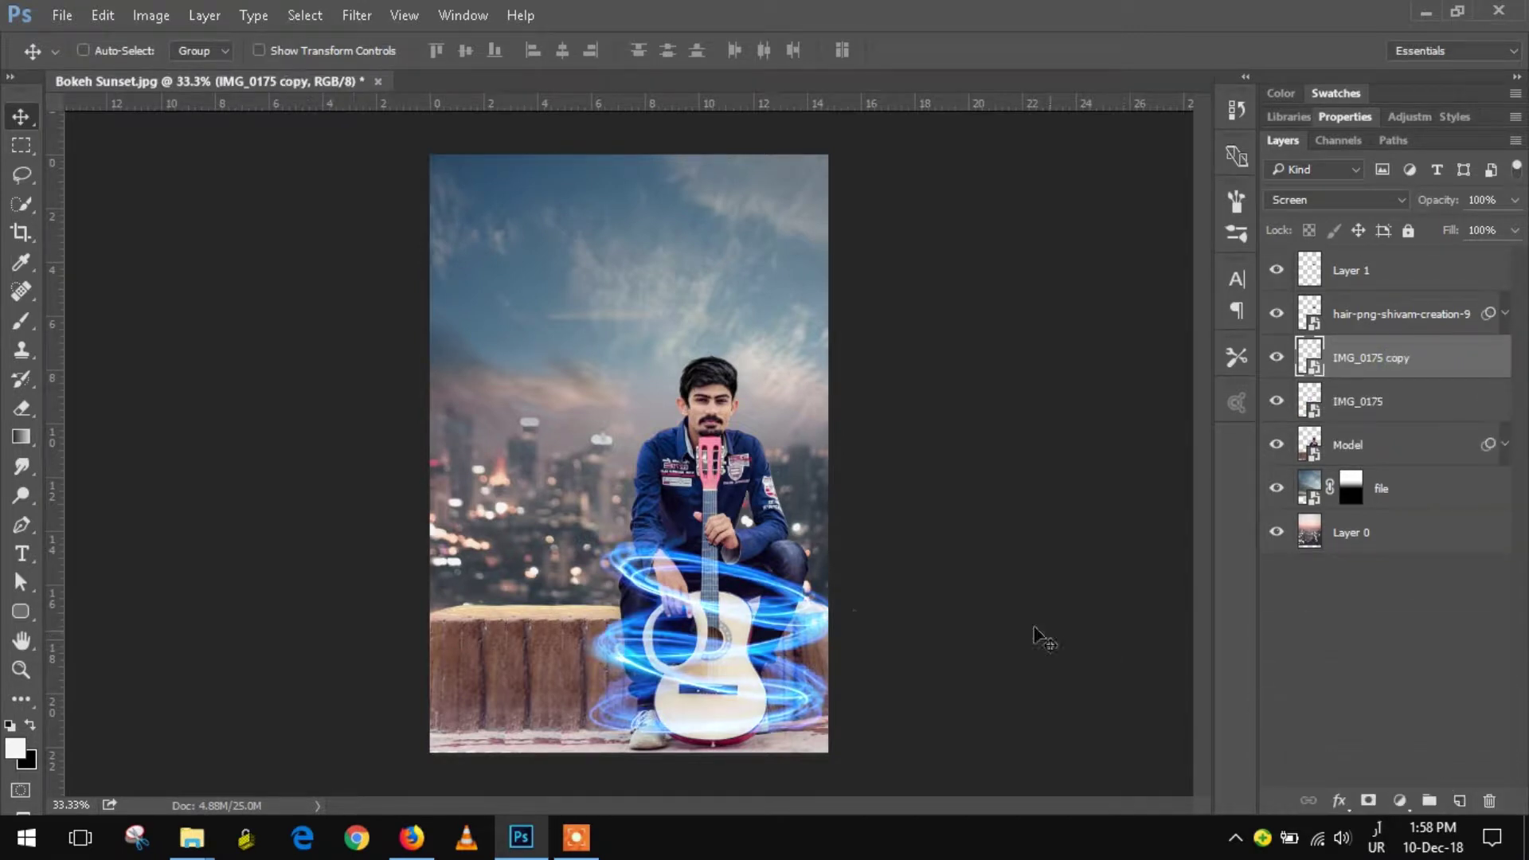
pyautogui.moveTo(784, 637)
pyautogui.mouseDown()
pyautogui.moveTo(737, 571)
pyautogui.moveTo(735, 539)
pyautogui.mouseUp()
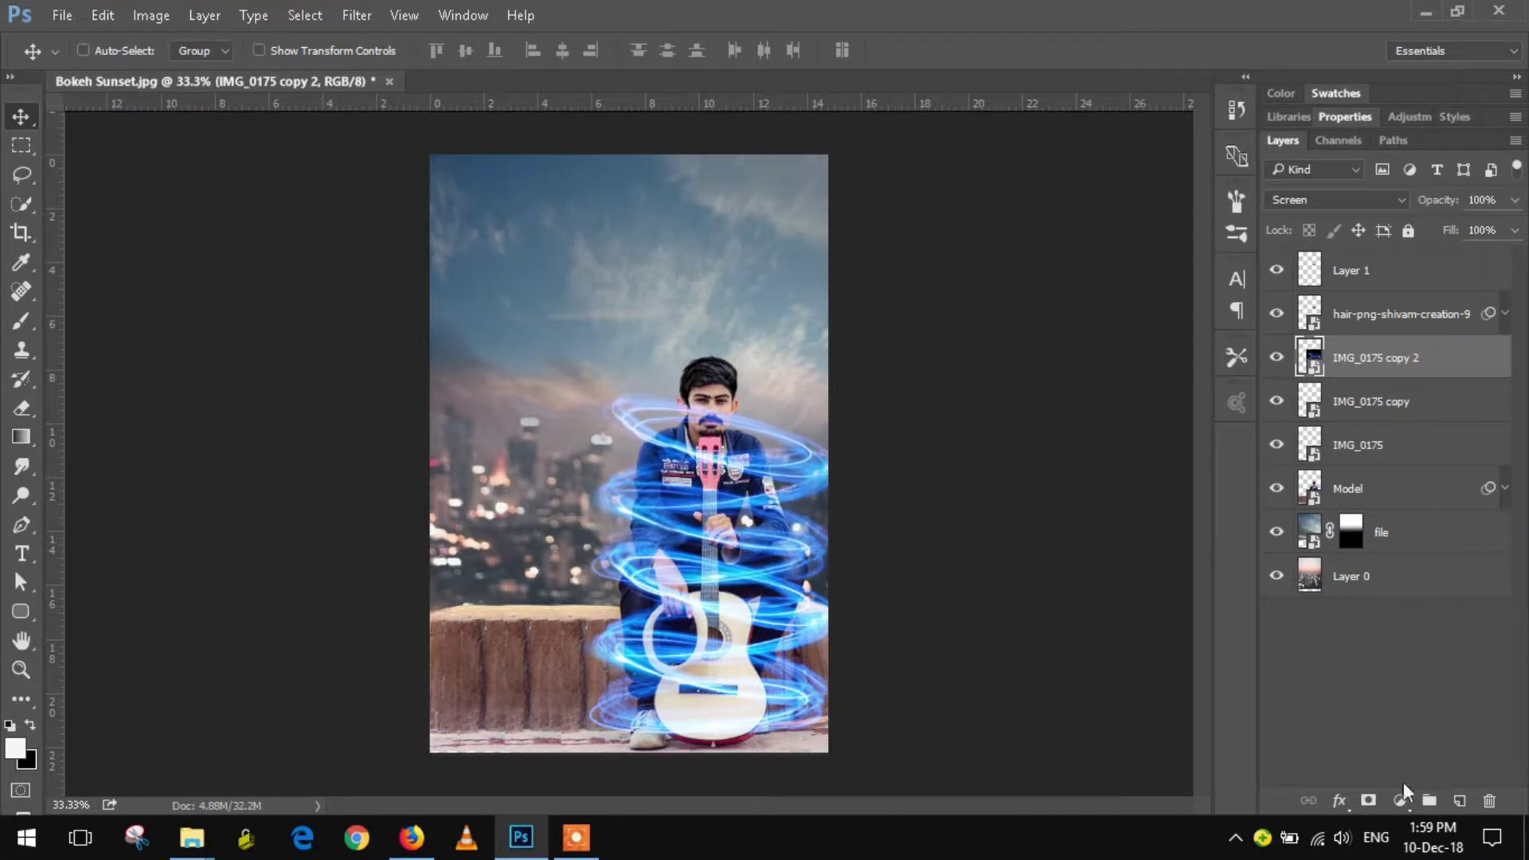
# Add a layer mask to the top spiral copy with black as the colour, zoomed in on the face.
pyautogui.click(1368, 799)
pyautogui.press('d')
pyautogui.click(21, 669)
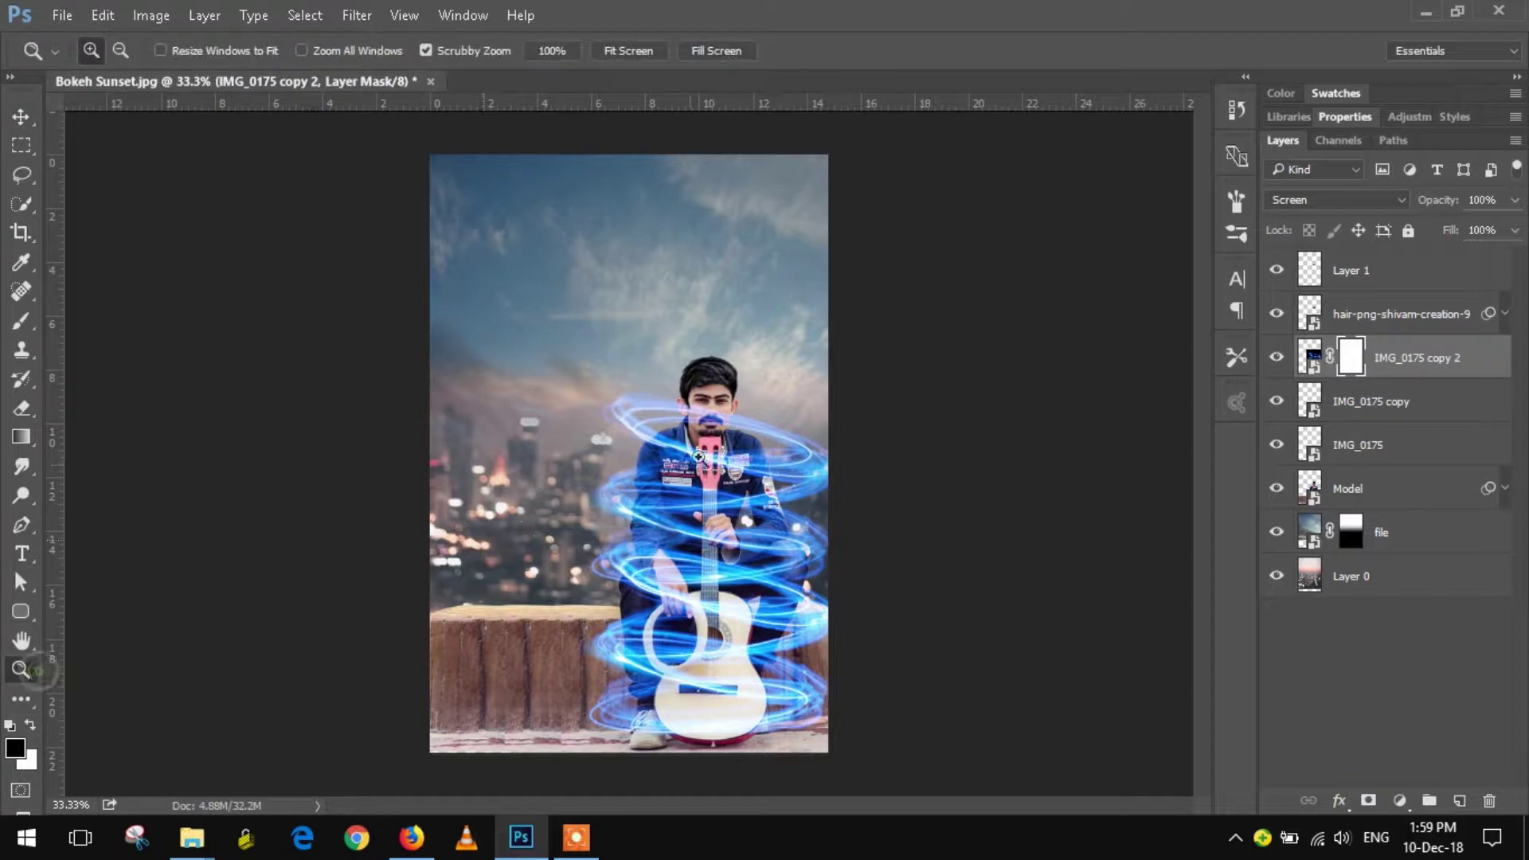
pyautogui.moveTo(720, 364); pyautogui.dragTo(828, 492)
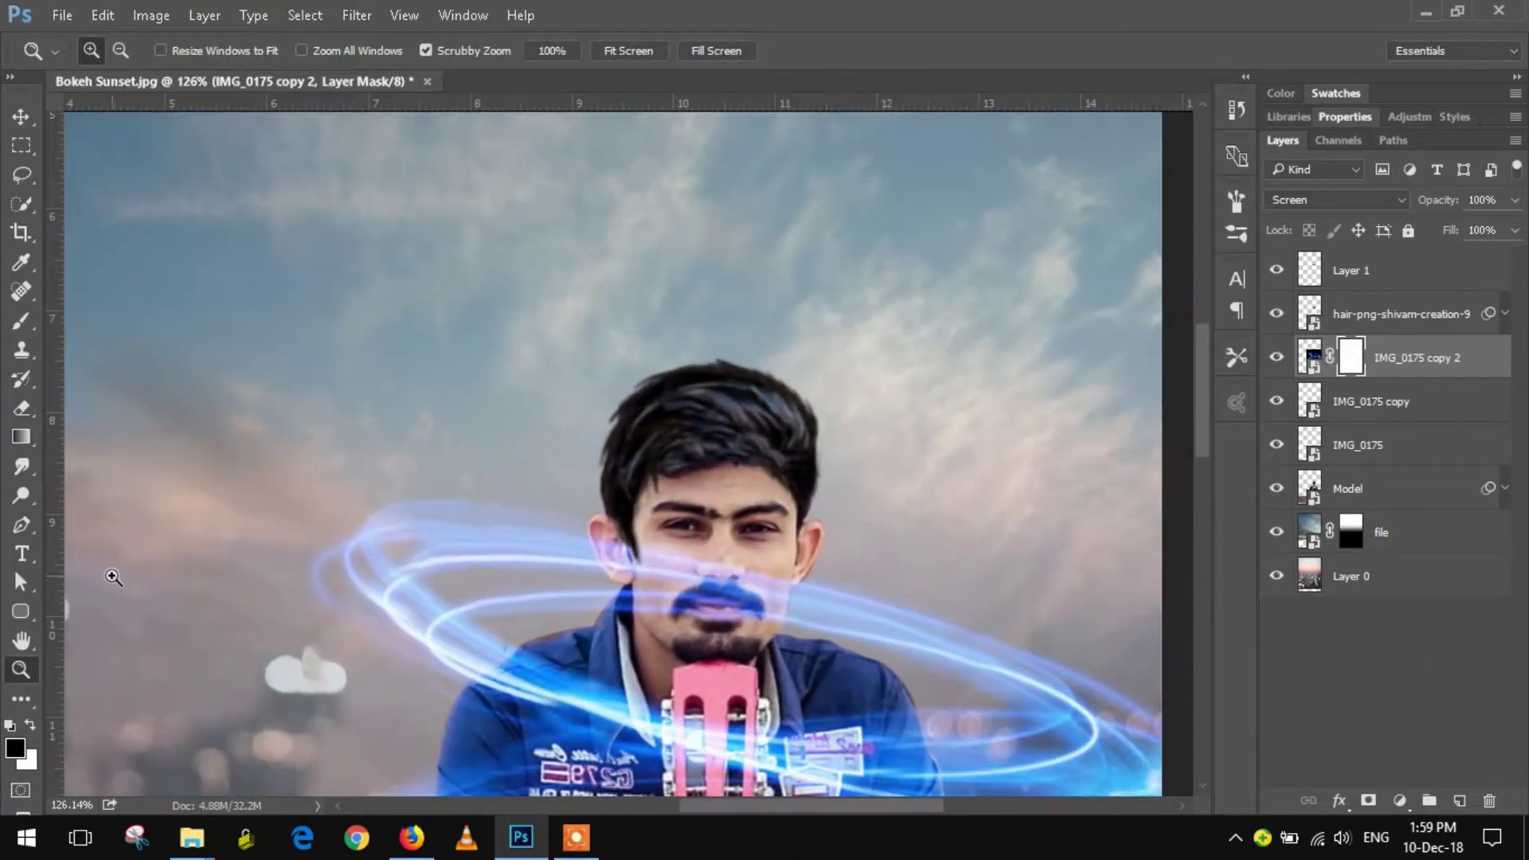
# Set up a small round brush with 0% hardness for mask painting.
pyautogui.click(22, 320)
pyautogui.rightClick(731, 402)
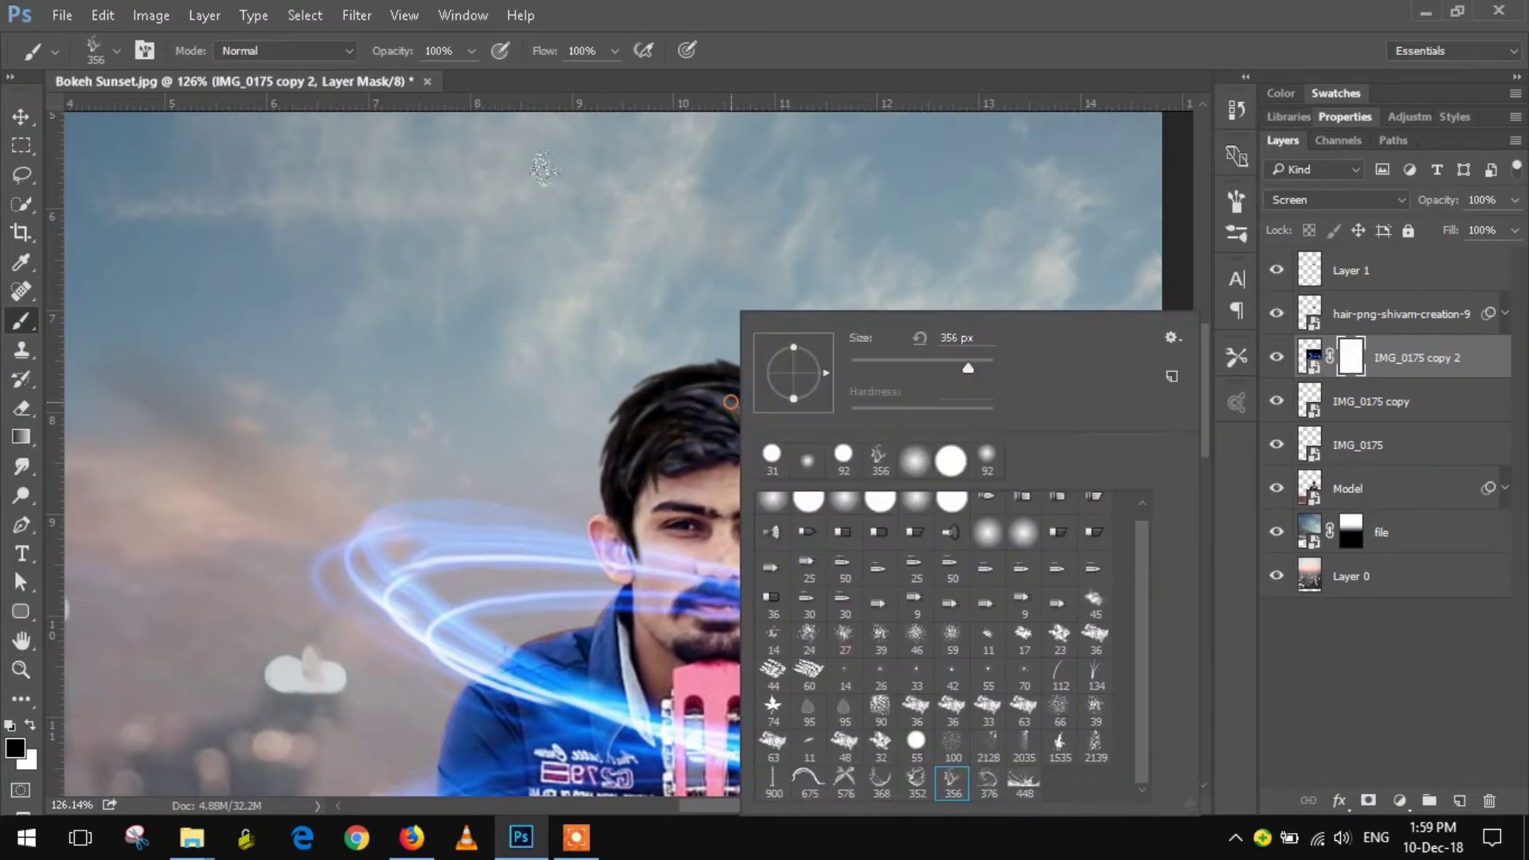
pyautogui.click(771, 460)
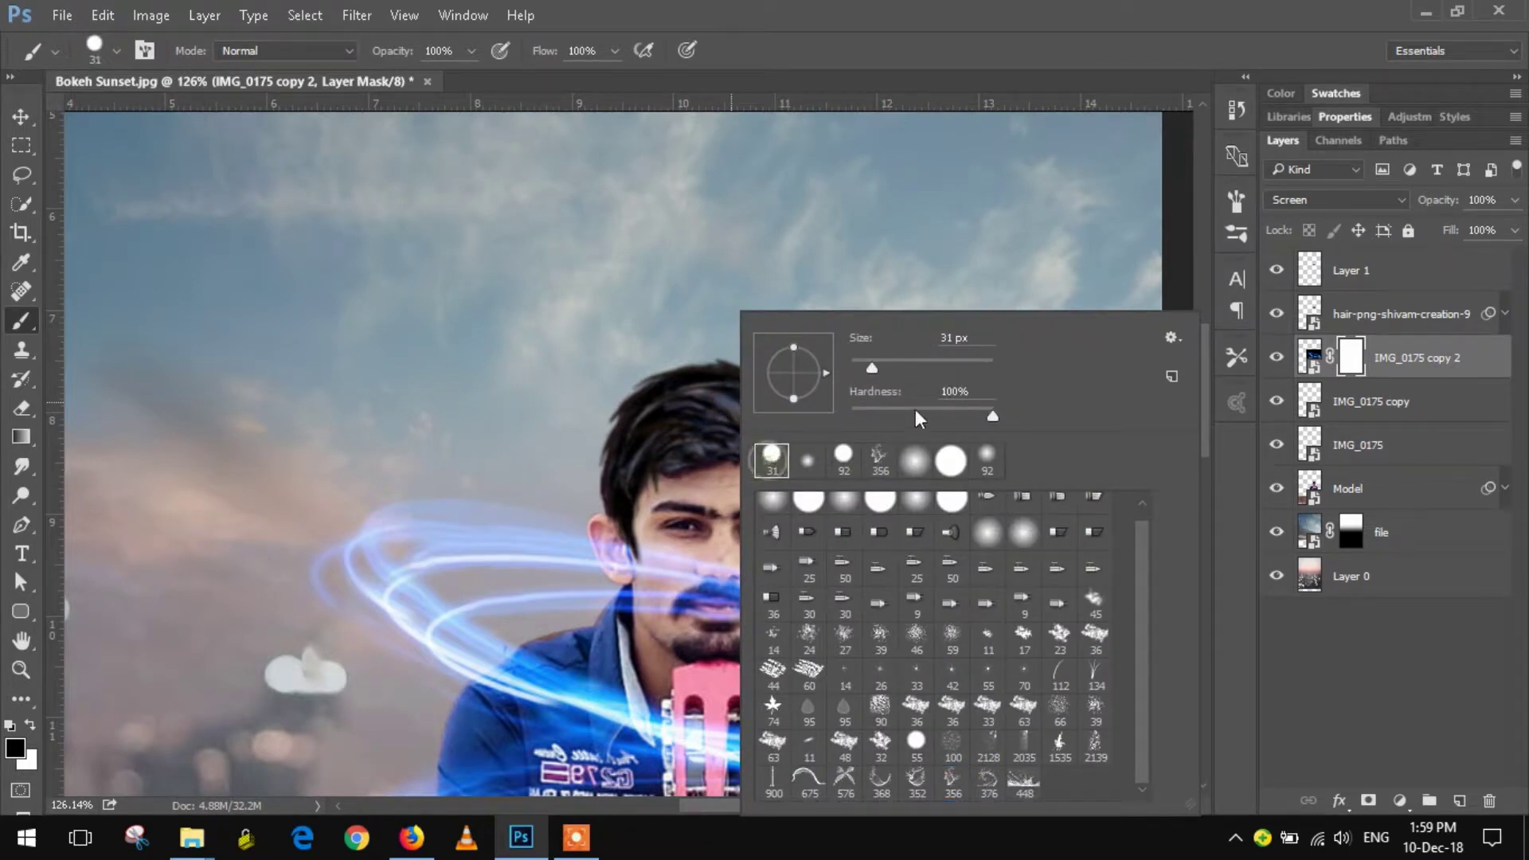
pyautogui.moveTo(990, 415)
pyautogui.mouseDown()
pyautogui.moveTo(850, 415)
pyautogui.moveTo(902, 371)
pyautogui.mouseUp()
pyautogui.press('Return')
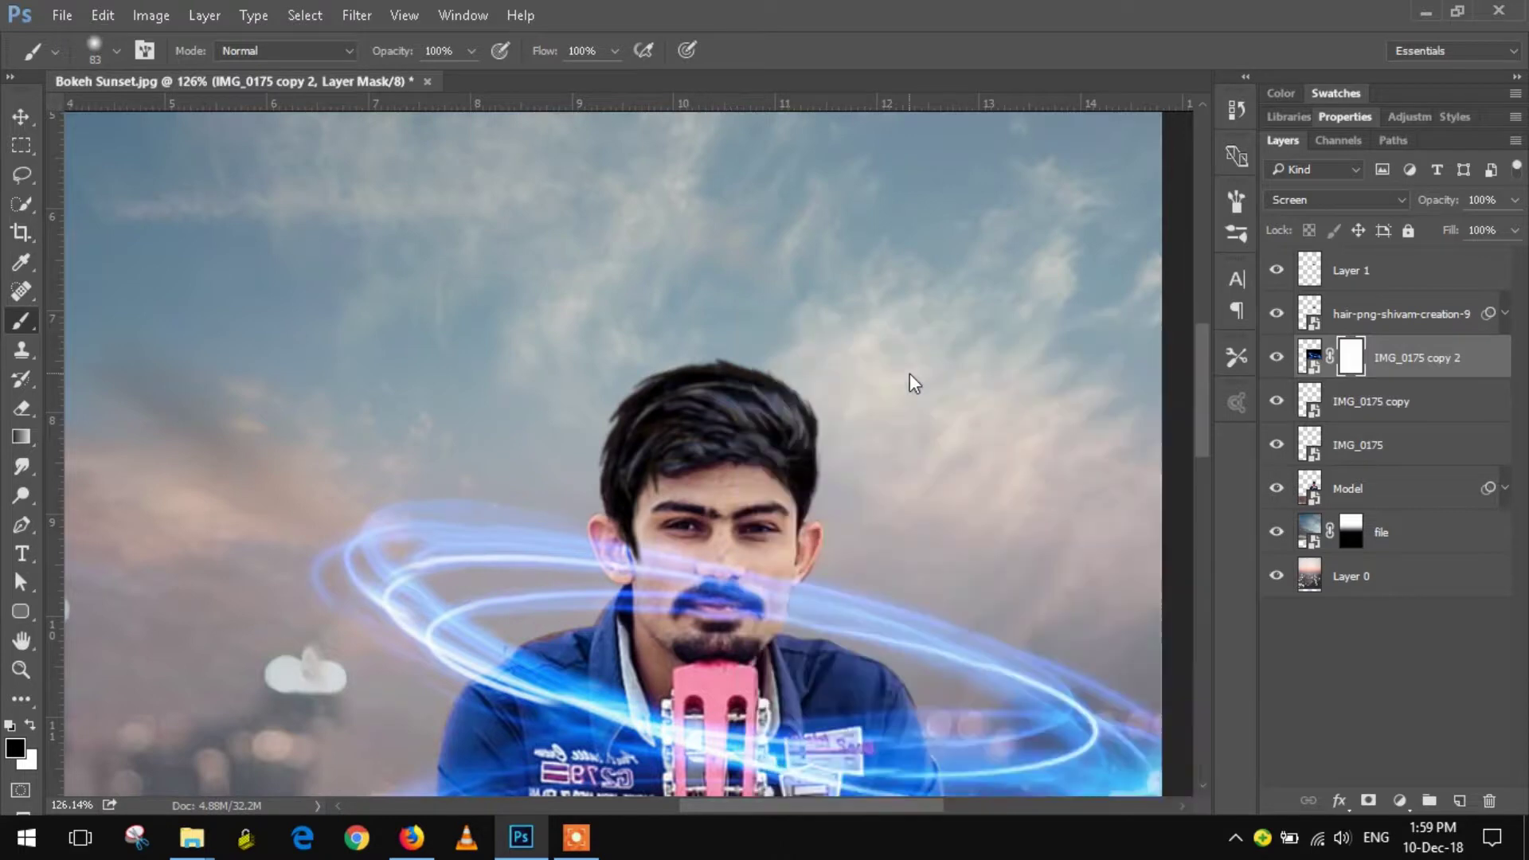
# Paint out the blue glow over the moustache, then zoom back out to the whole image.
pyautogui.moveTo(719, 538)
pyautogui.mouseDown()
pyautogui.moveTo(716, 593)
pyautogui.moveTo(637, 561)
pyautogui.moveTo(681, 609)
pyautogui.moveTo(722, 567)
pyautogui.mouseUp()
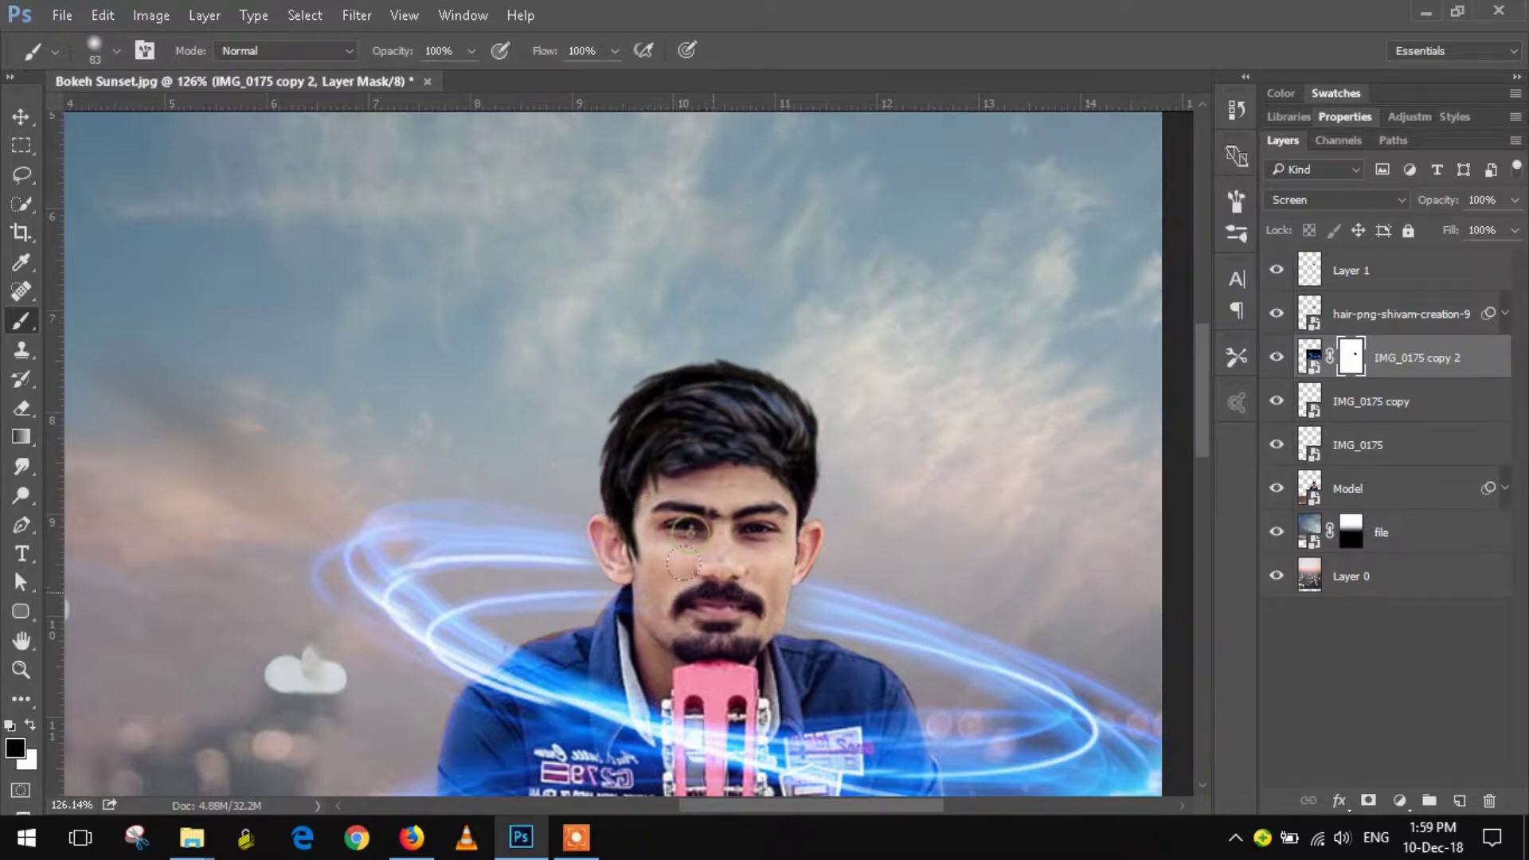
pyautogui.moveTo(732, 541)
pyautogui.mouseDown()
pyautogui.moveTo(779, 446)
pyautogui.moveTo(755, 332)
pyautogui.mouseUp()
pyautogui.moveTo(774, 519)
pyautogui.mouseDown()
pyautogui.moveTo(740, 270)
pyautogui.moveTo(731, 363)
pyautogui.moveTo(719, 297)
pyautogui.mouseUp()
pyautogui.press('z')
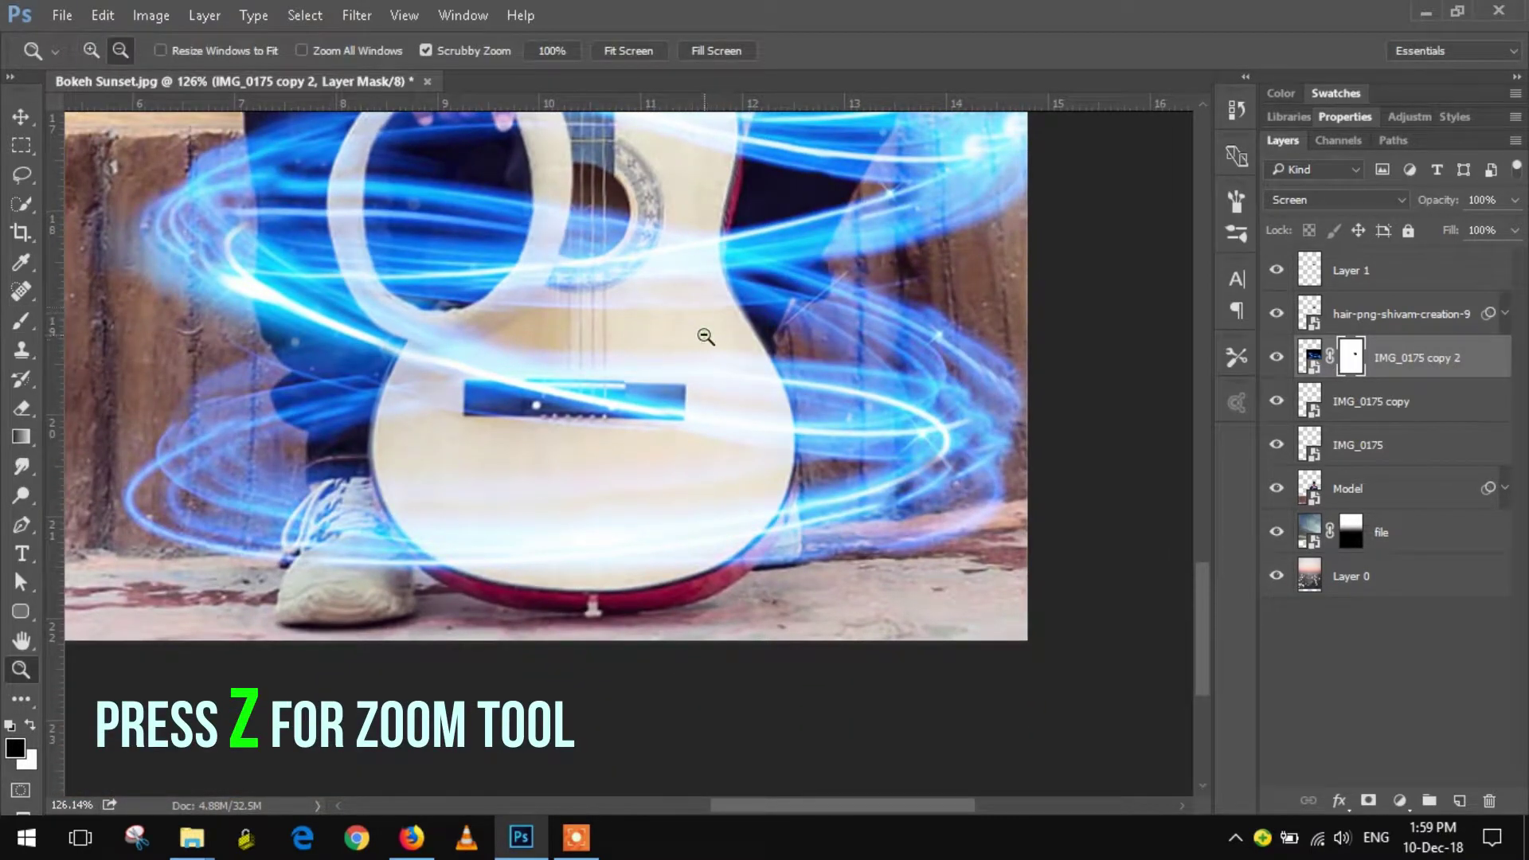
pyautogui.keyDown('alt'); pyautogui.click(701, 335); pyautogui.keyUp('alt')
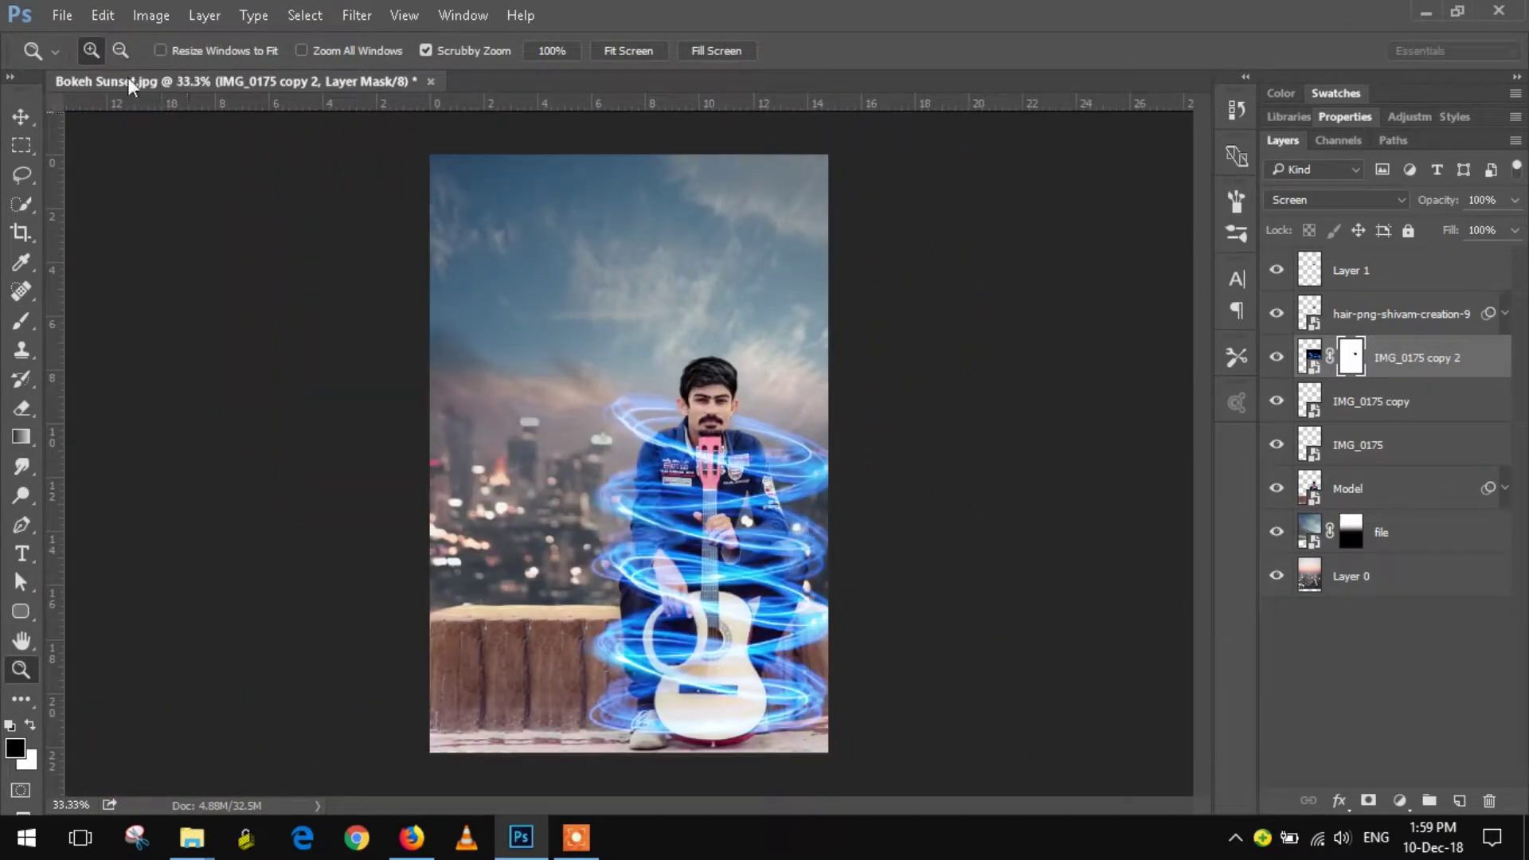
# Place heavy-snowfall-texture.jpg and set its blend mode to Screen.
pyautogui.click(61, 15)
pyautogui.click(188, 436)
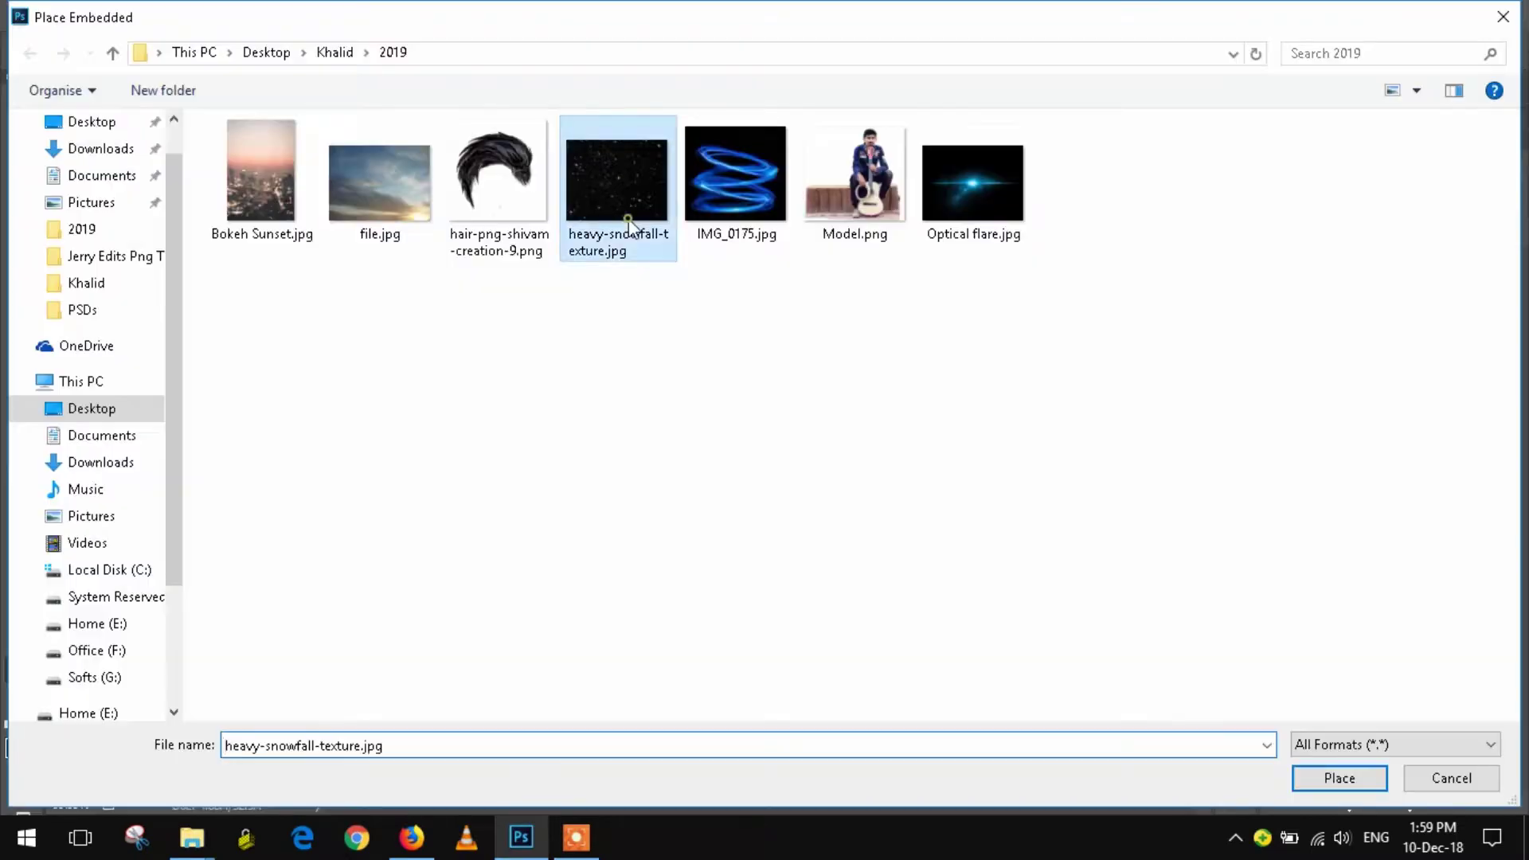
pyautogui.doubleClick(629, 219)
pyautogui.moveTo(747, 319); pyautogui.dragTo(790, 482)
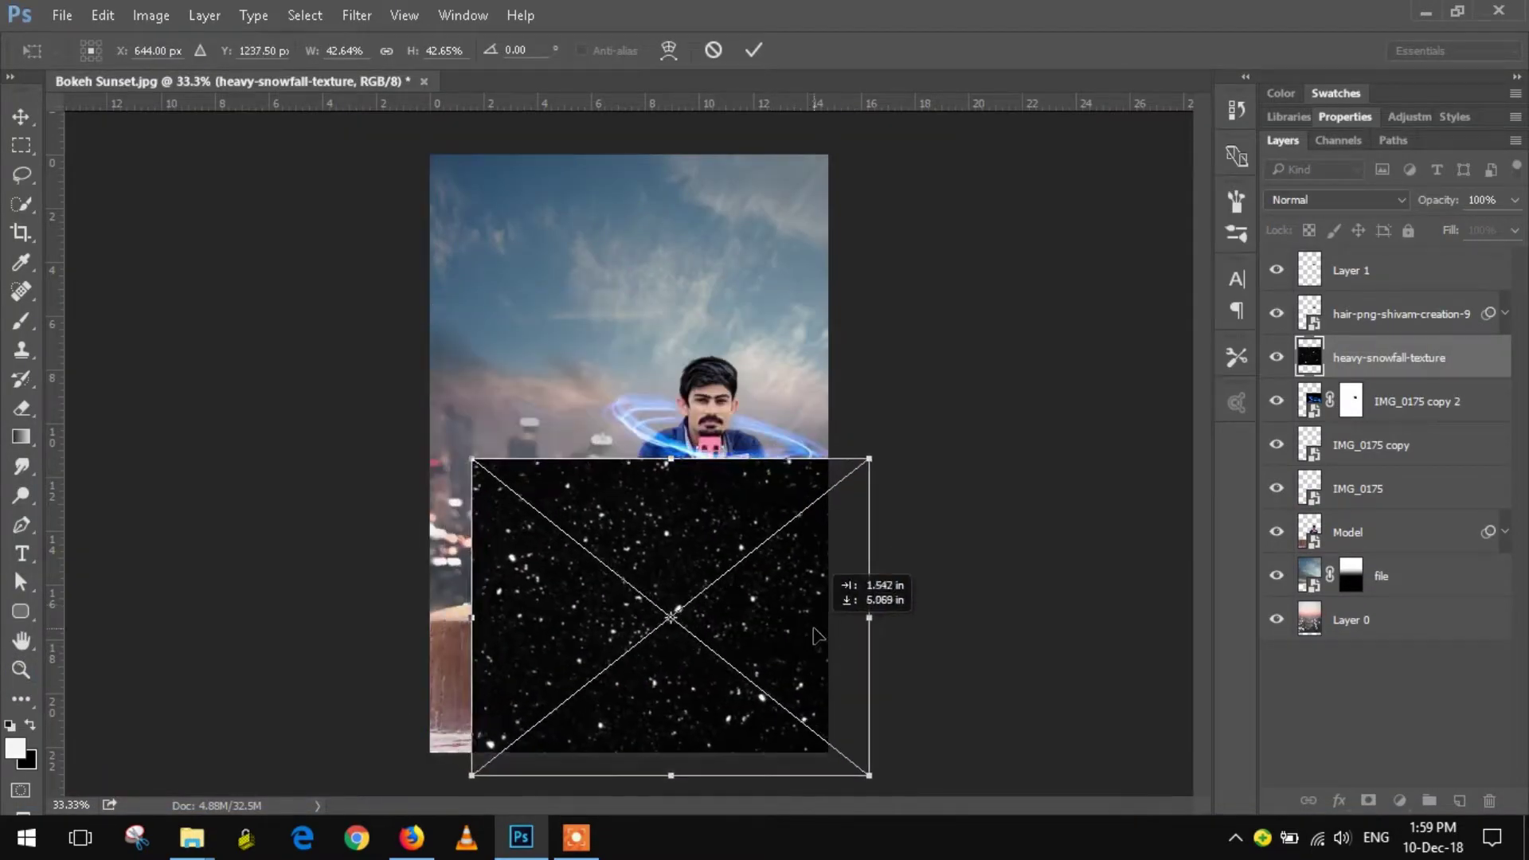
pyautogui.click(1364, 203)
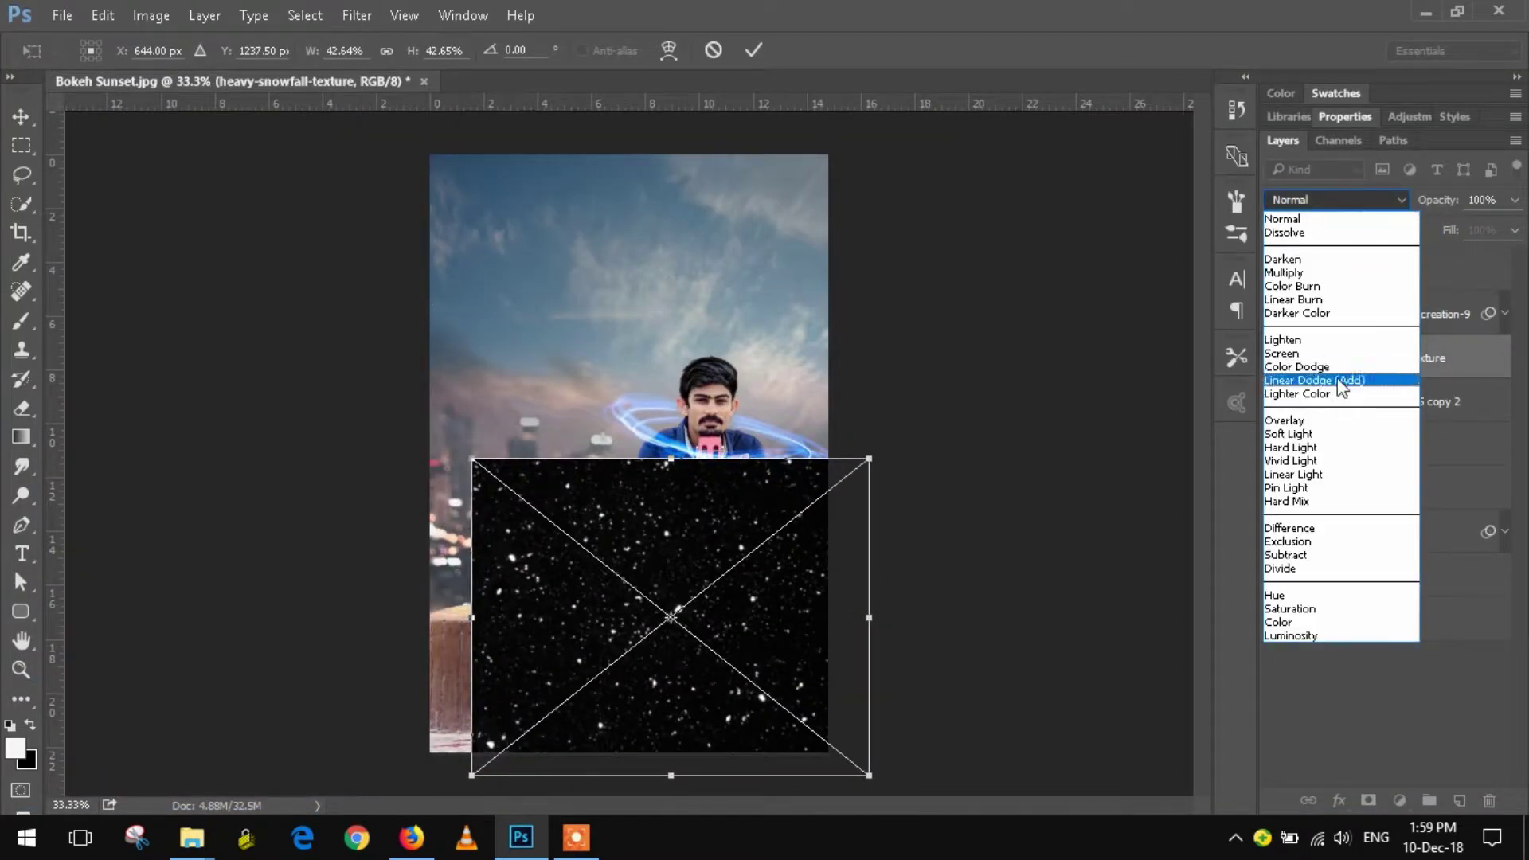
pyautogui.click(1338, 354)
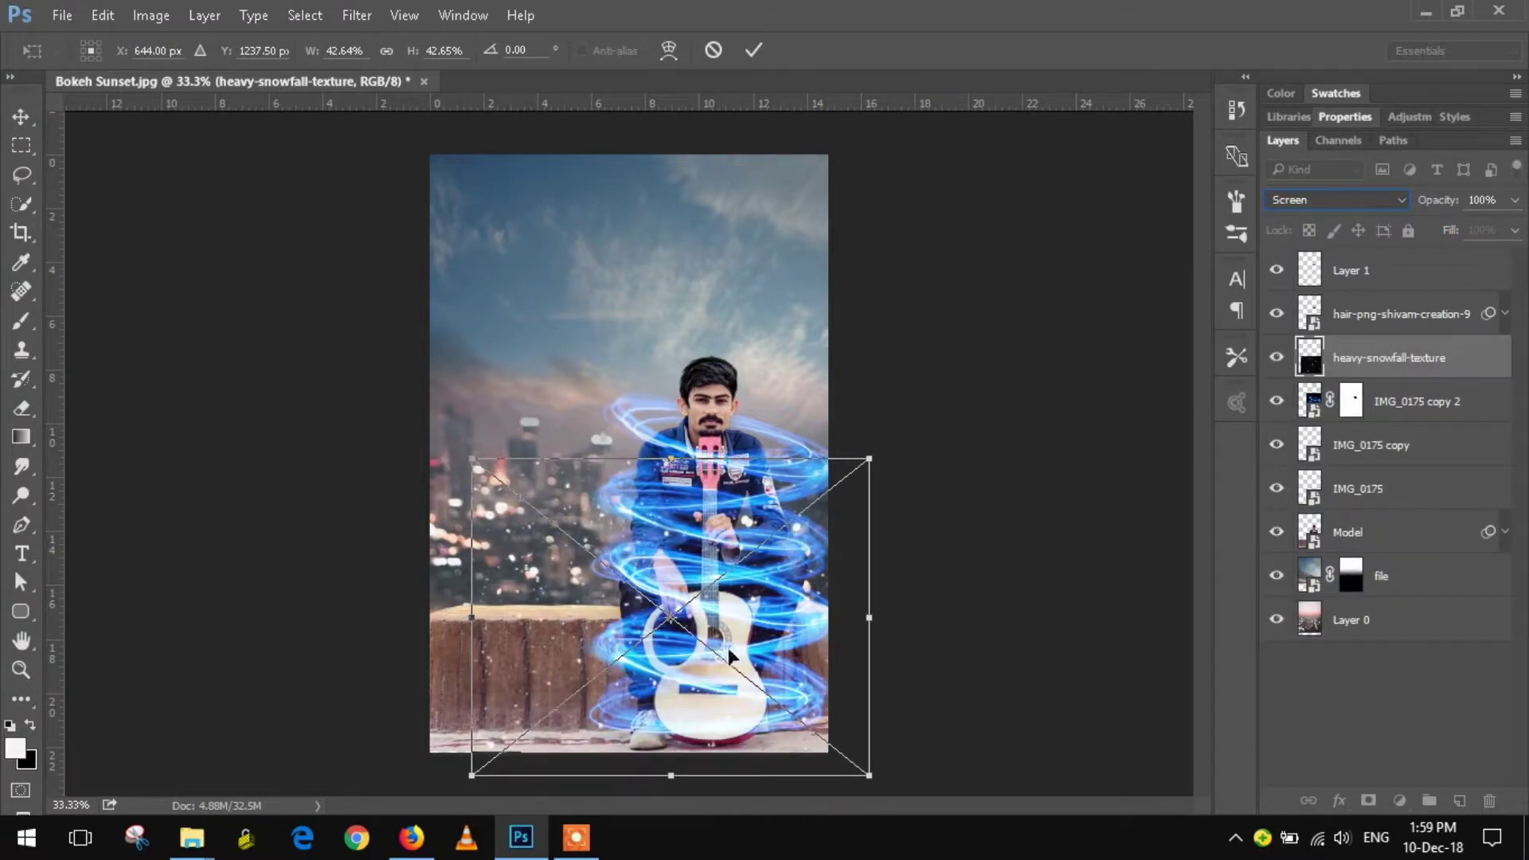
# Shrink the snowfall to about 29% width and commit it over the guitarist.
pyautogui.moveTo(730, 654); pyautogui.dragTo(799, 636)
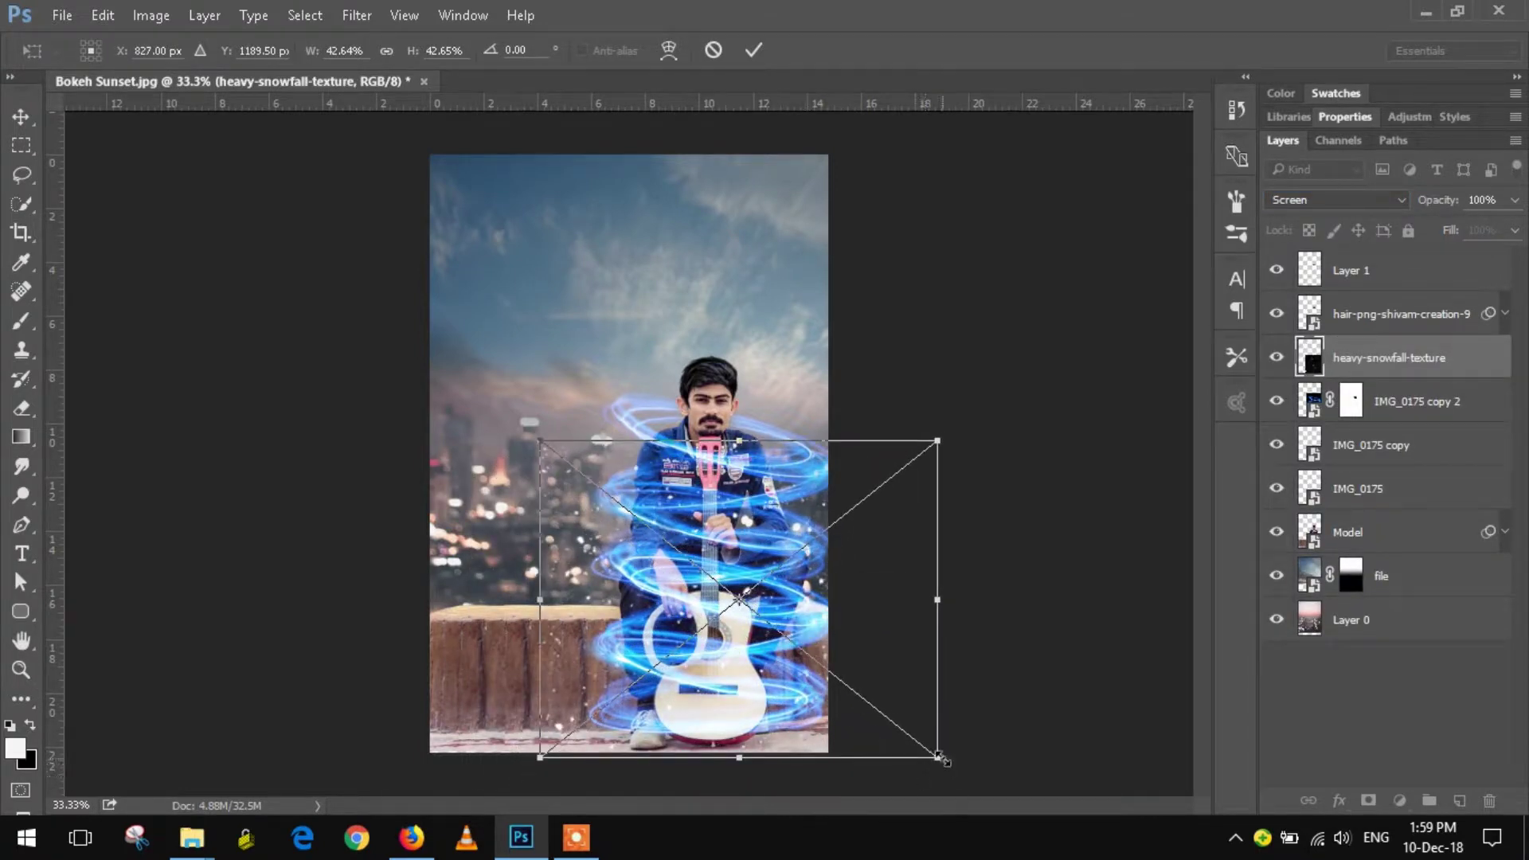
pyautogui.moveTo(939, 756); pyautogui.dragTo(922, 746)
pyautogui.moveTo(916, 606); pyautogui.dragTo(880, 607)
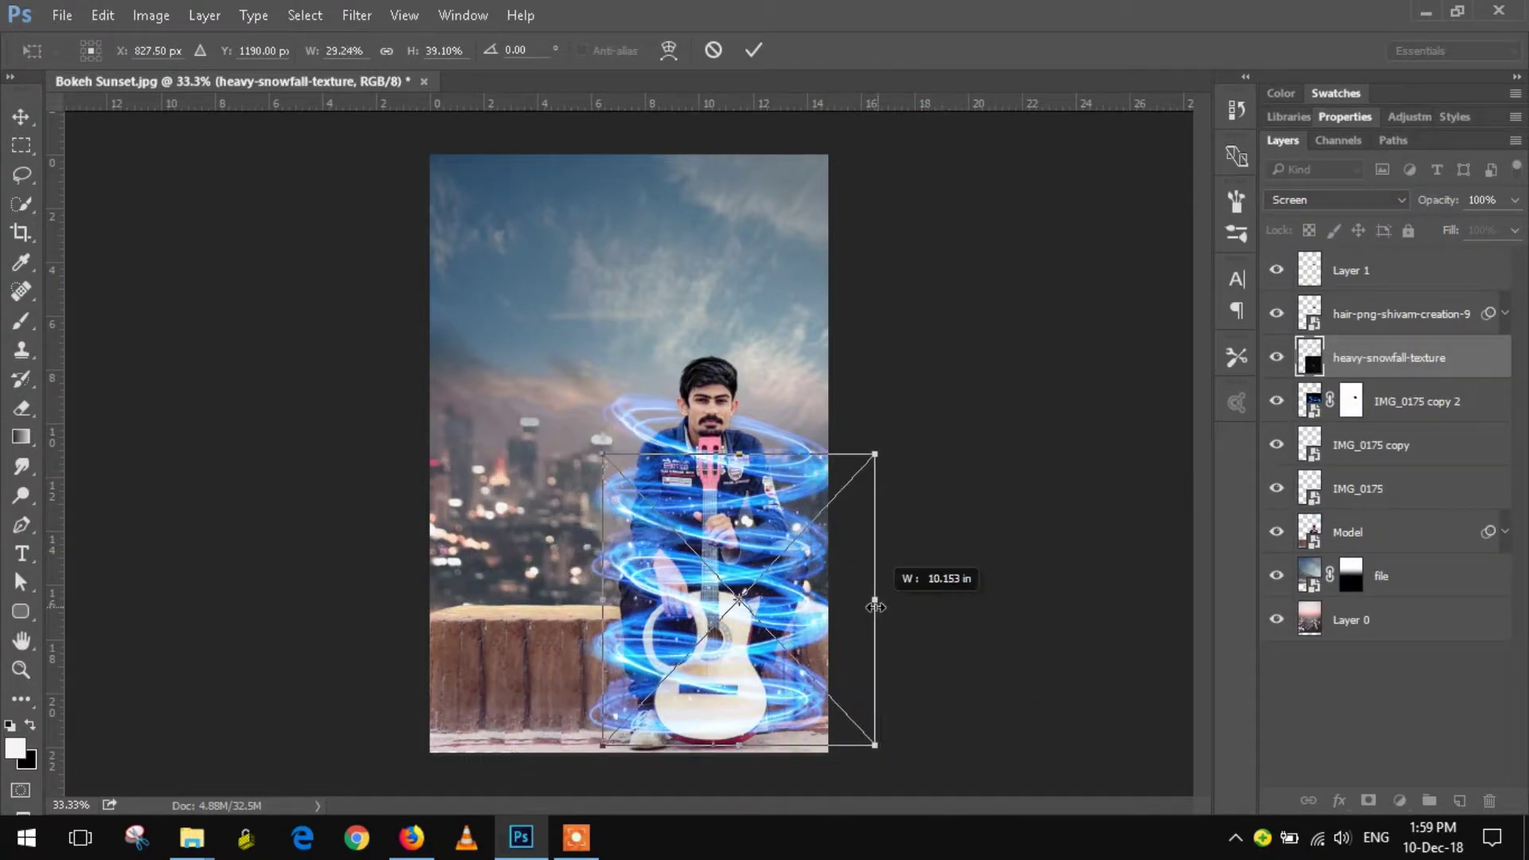
pyautogui.moveTo(755, 583)
pyautogui.mouseDown()
pyautogui.moveTo(723, 555)
pyautogui.moveTo(700, 572)
pyautogui.moveTo(713, 573)
pyautogui.mouseUp()
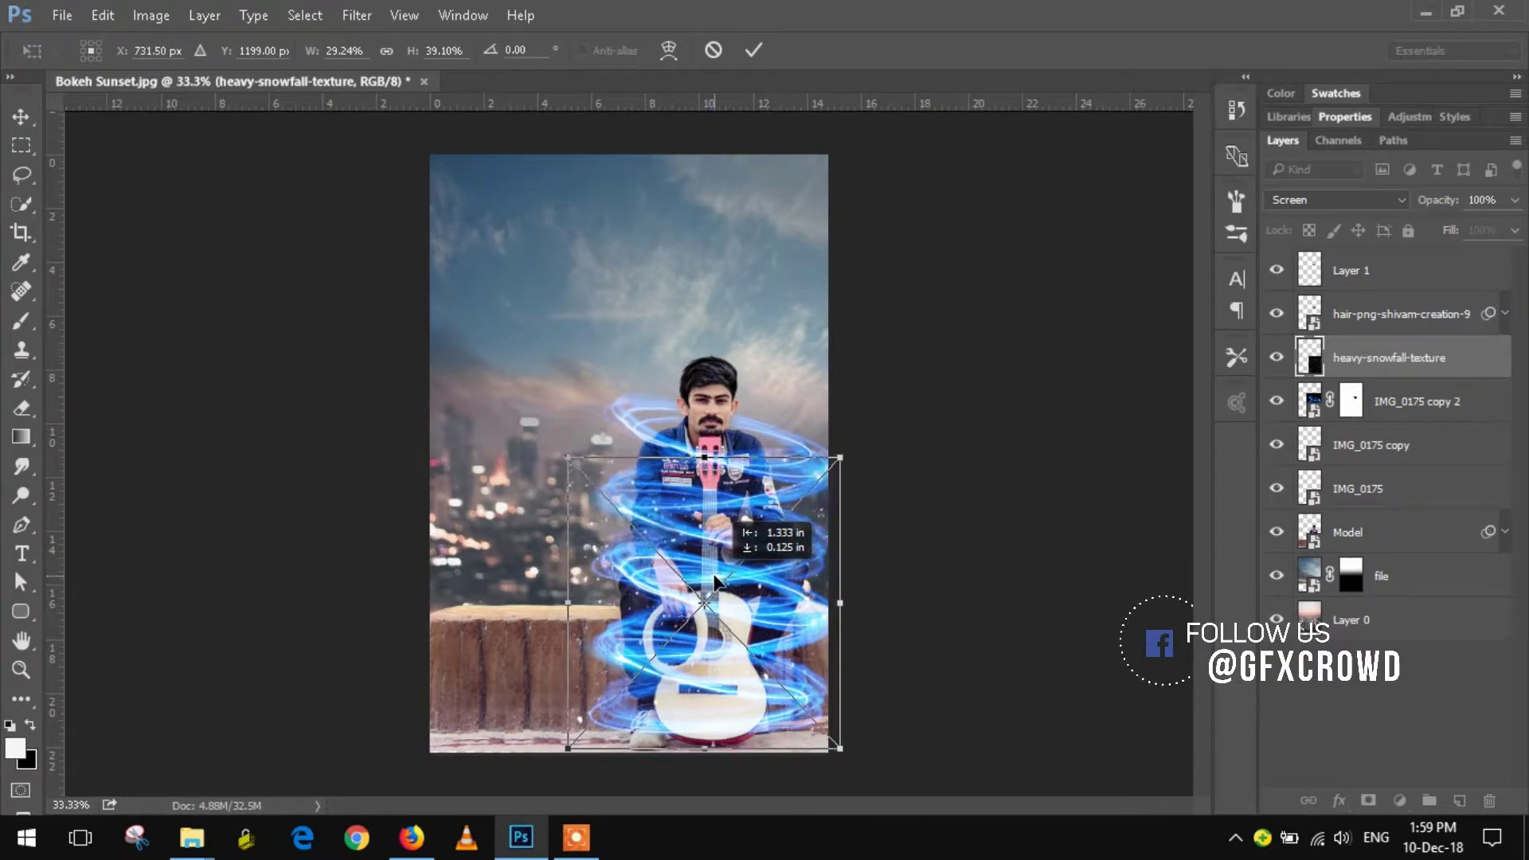
pyautogui.click(753, 51)
pyautogui.press('z')
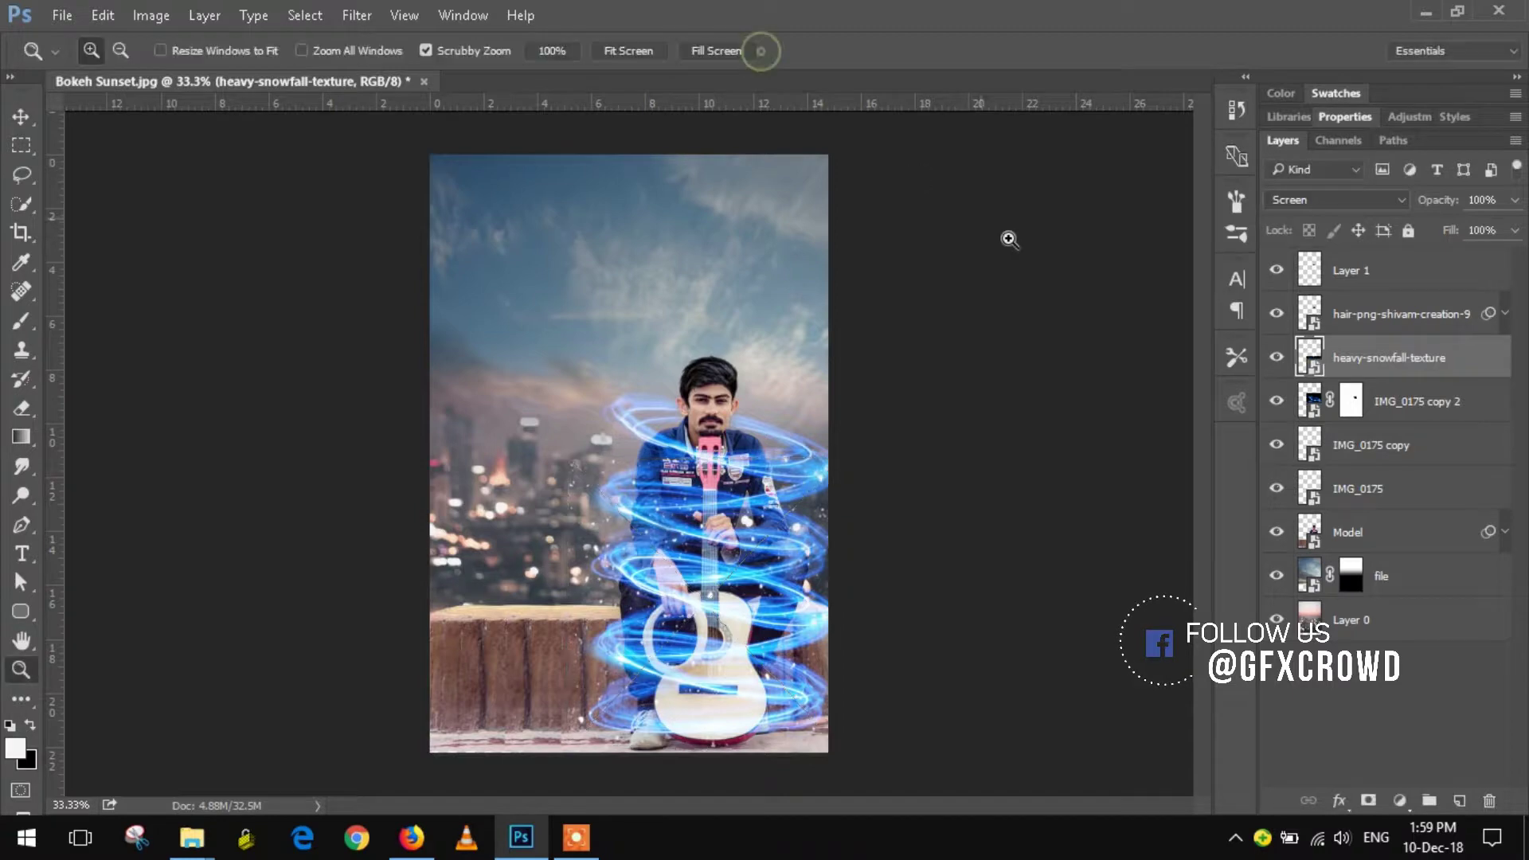
# Place Optical flare.jpg in Screen mode, moved down-left onto the wall beside the guitar.
pyautogui.click(64, 16)
pyautogui.click(143, 430)
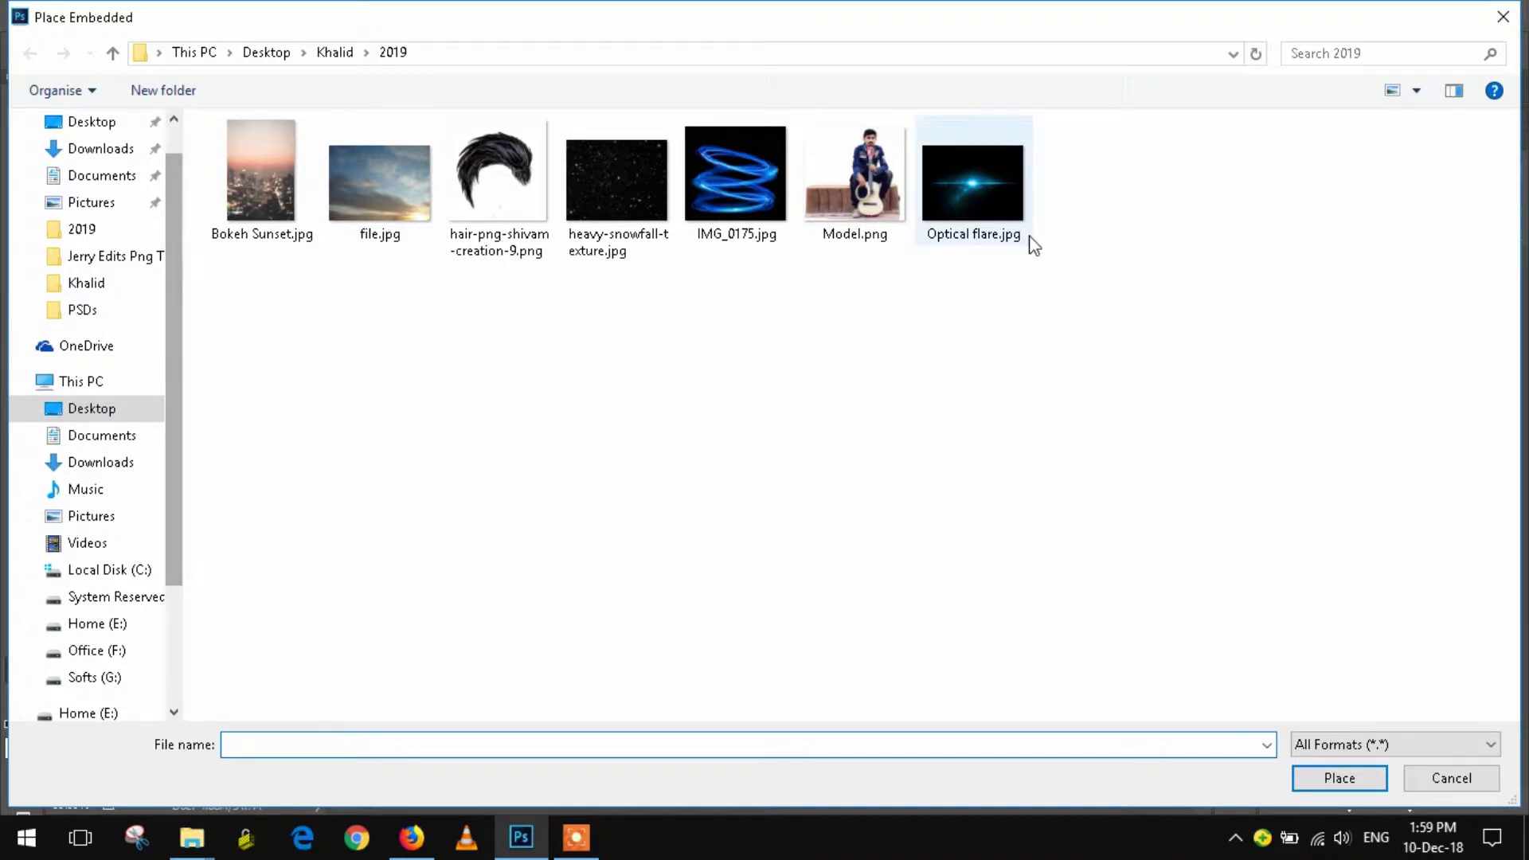
pyautogui.doubleClick(984, 188)
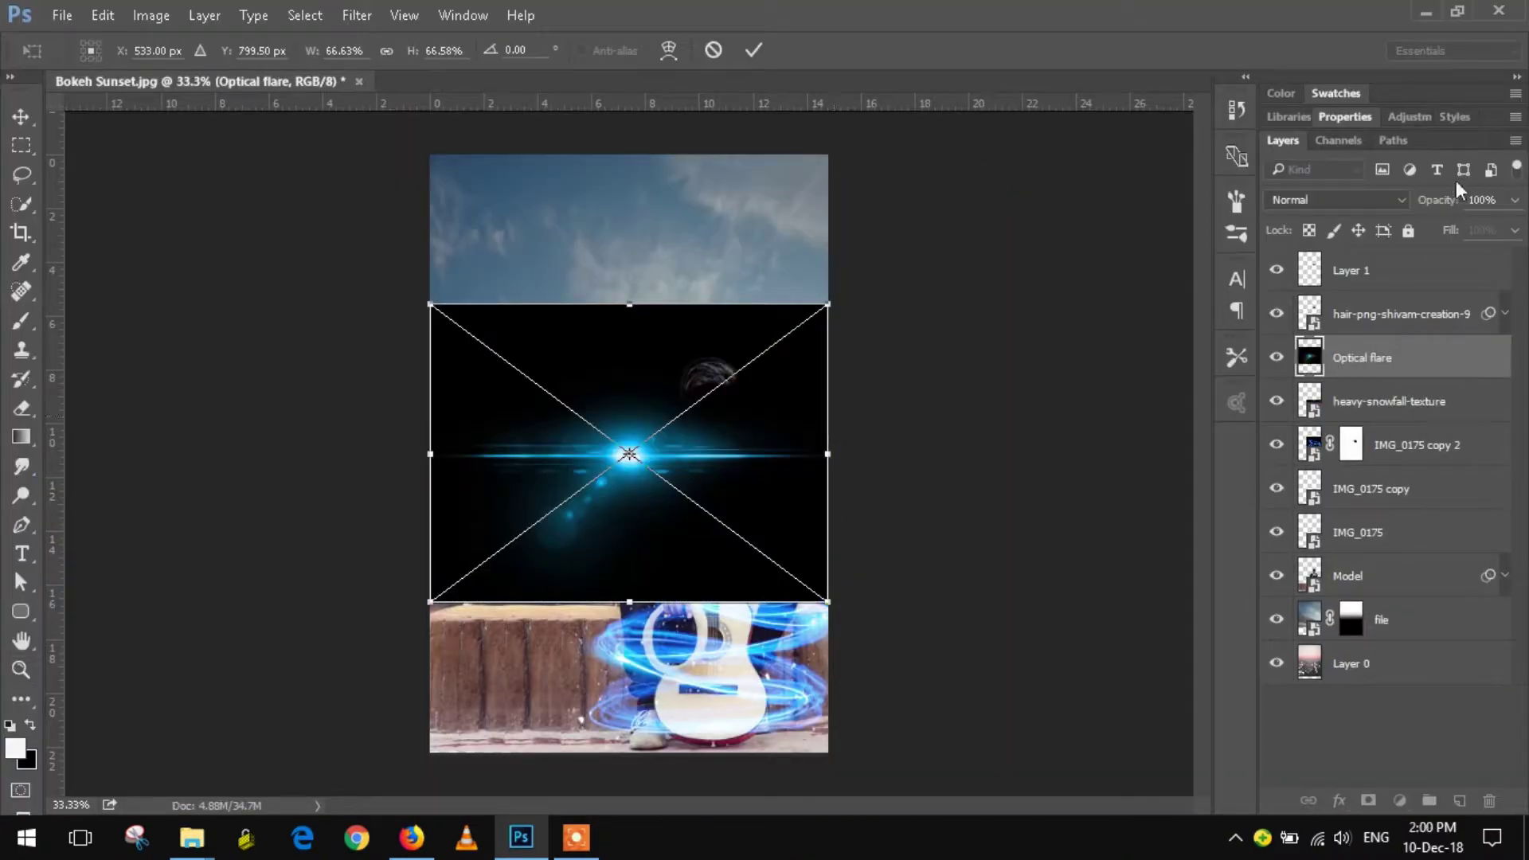
pyautogui.click(1338, 199)
pyautogui.click(1306, 364)
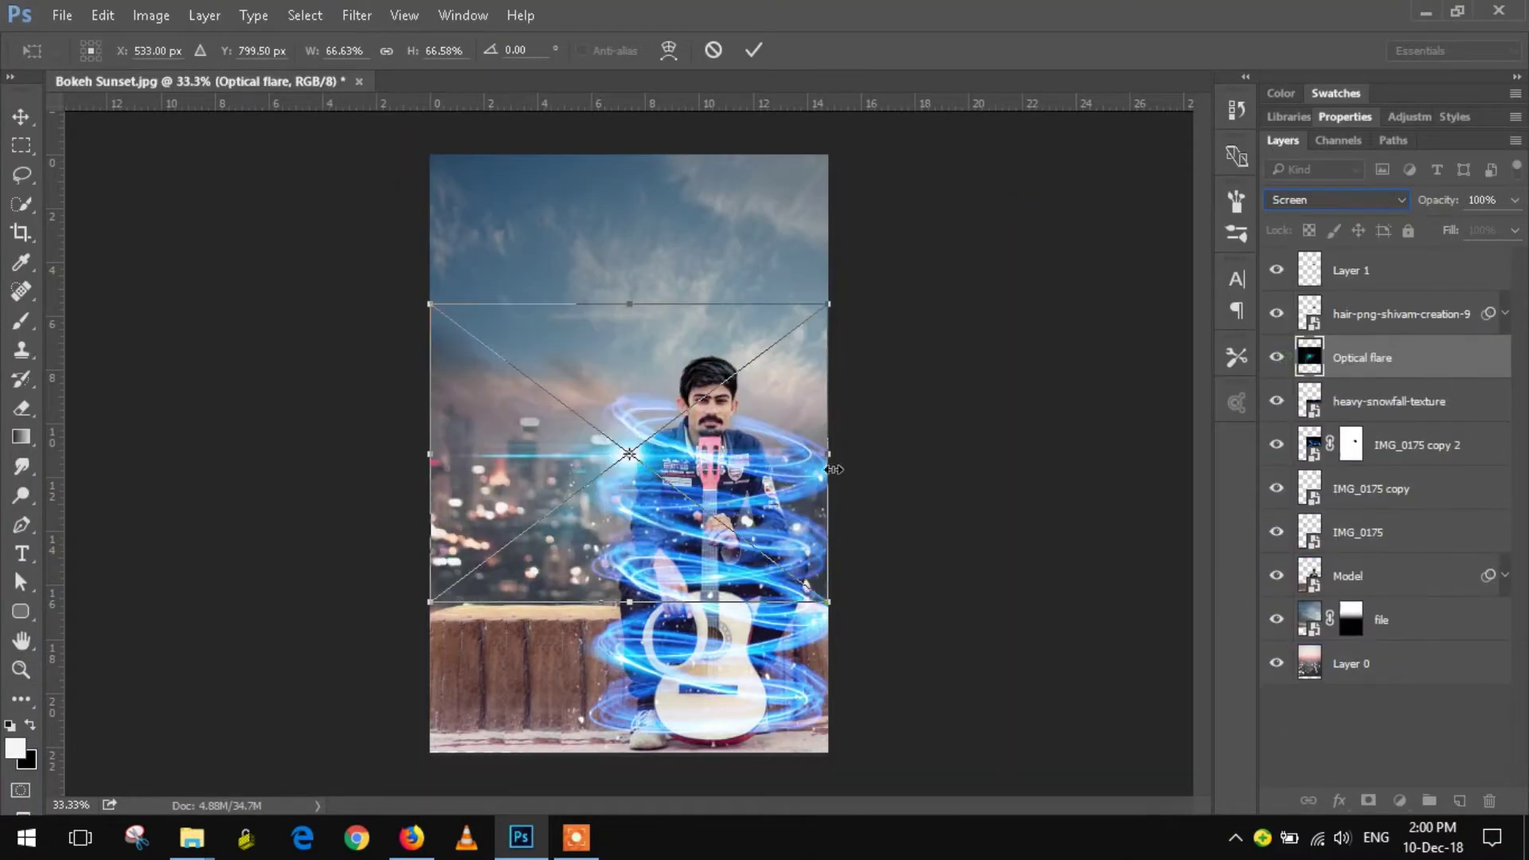
pyautogui.moveTo(676, 456); pyautogui.dragTo(650, 597)
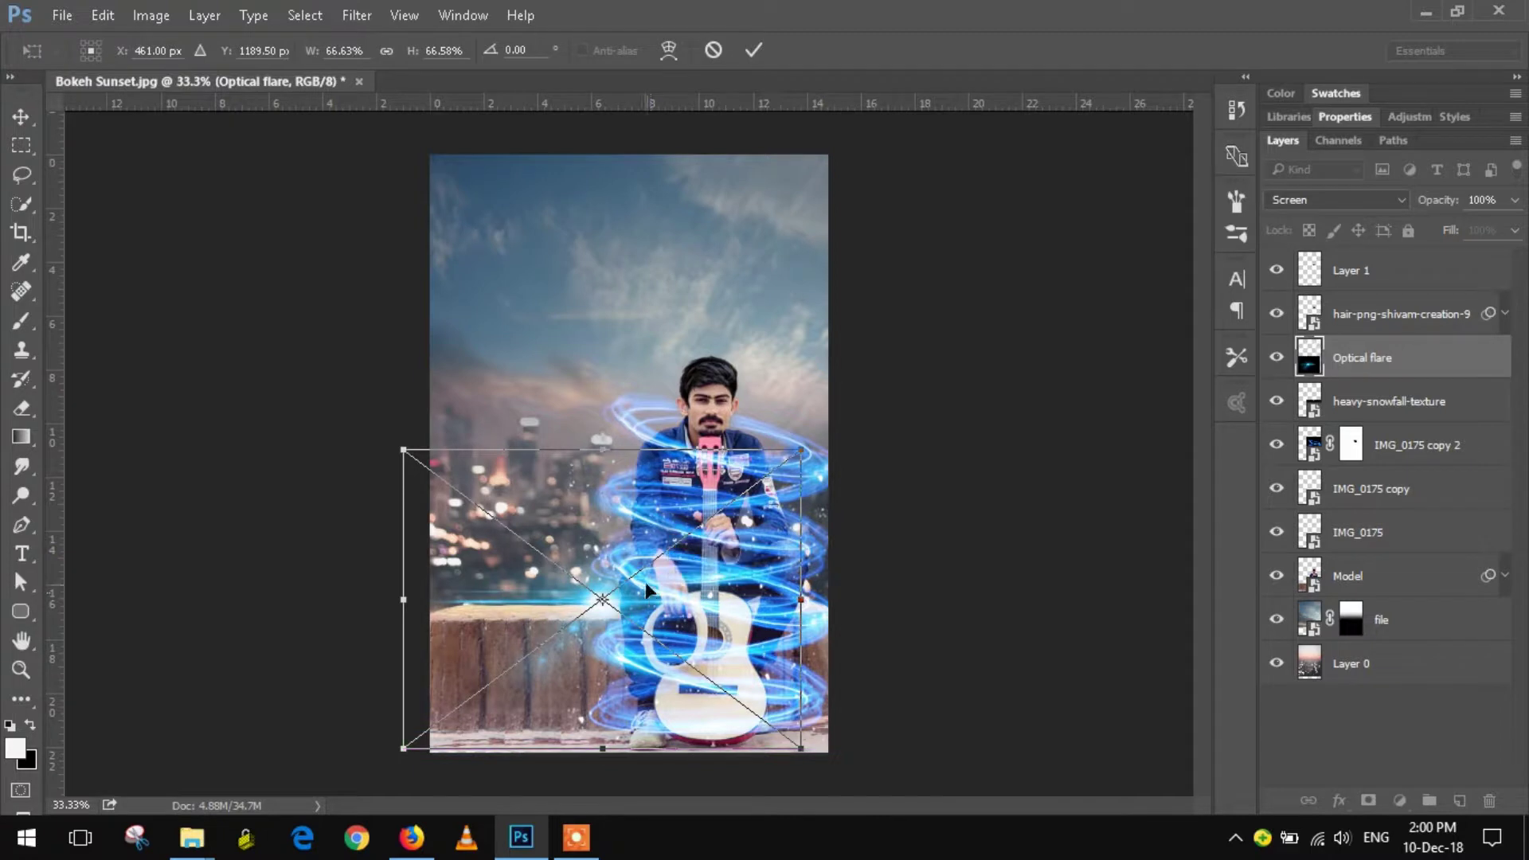
pyautogui.click(754, 50)
pyautogui.press('z')
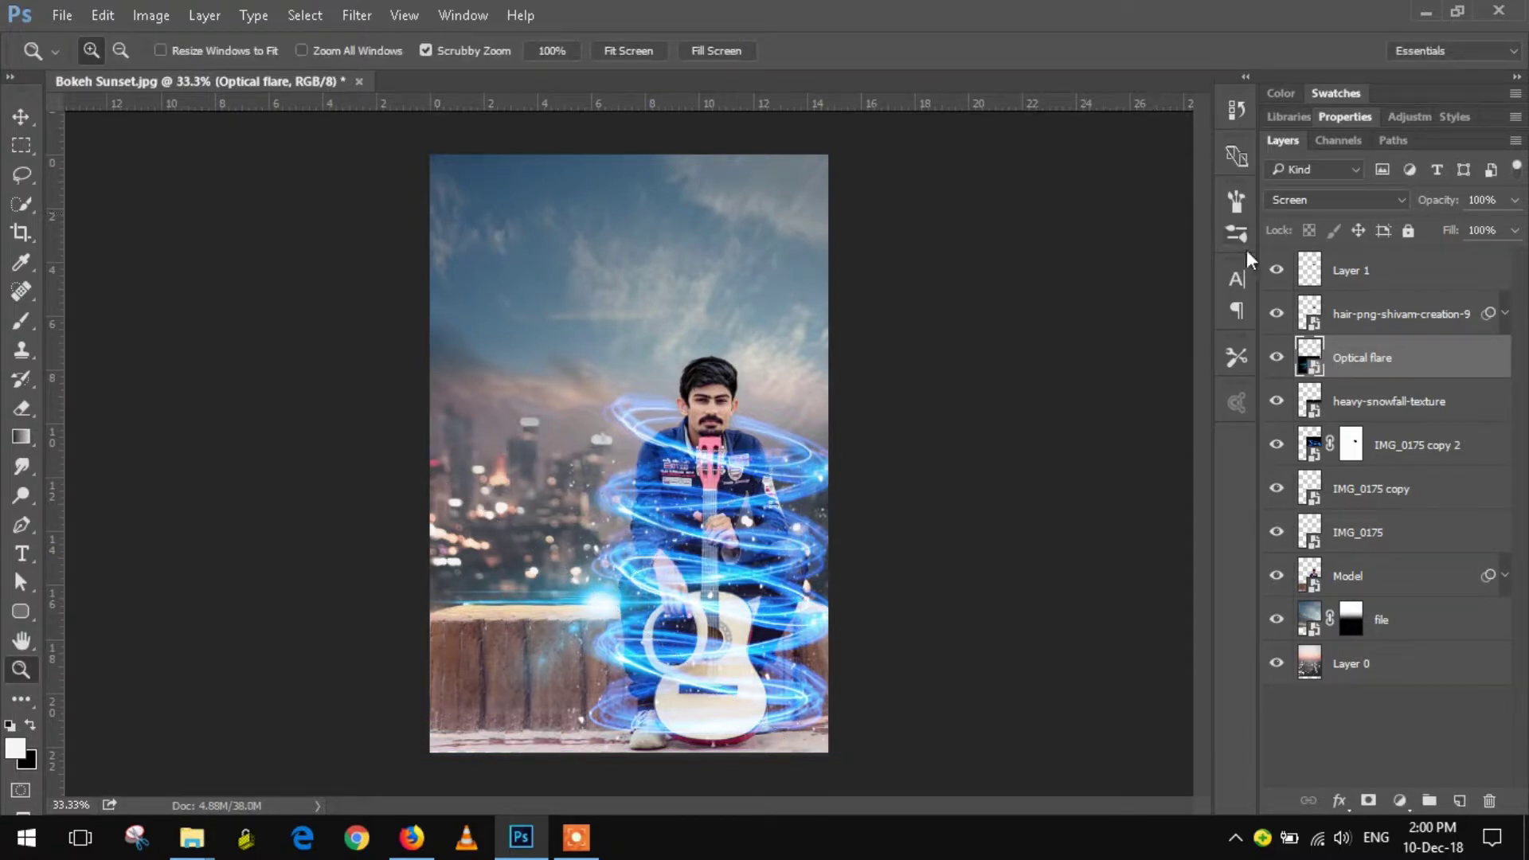
pyautogui.click(64, 15)
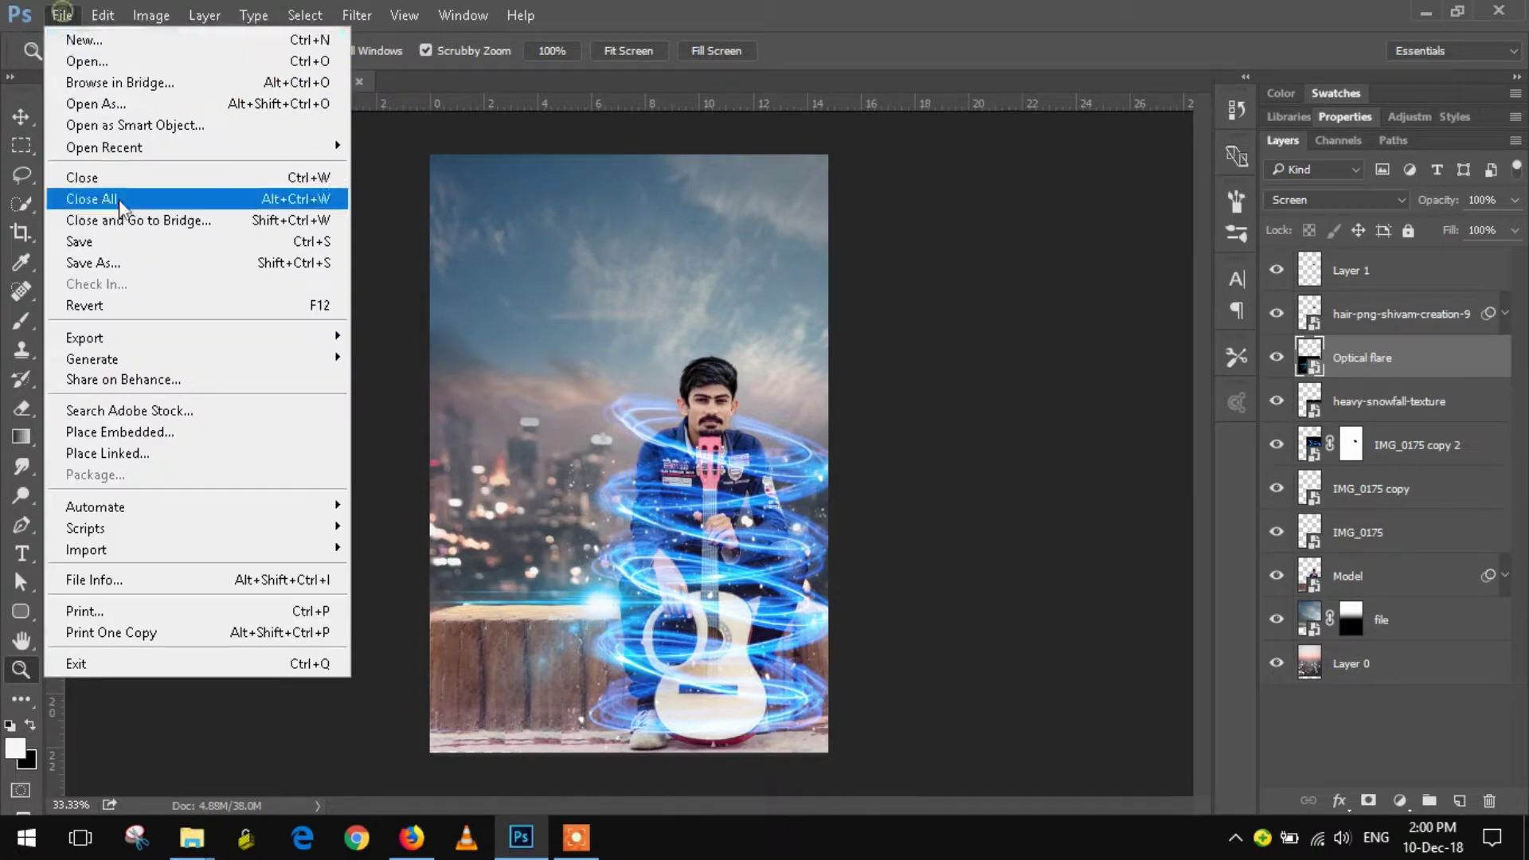
# Place the air-atmosphere-blue image flipped vertically, slightly widened along the canvas bottom.
pyautogui.click(143, 432)
pyautogui.doubleClick(408, 546)
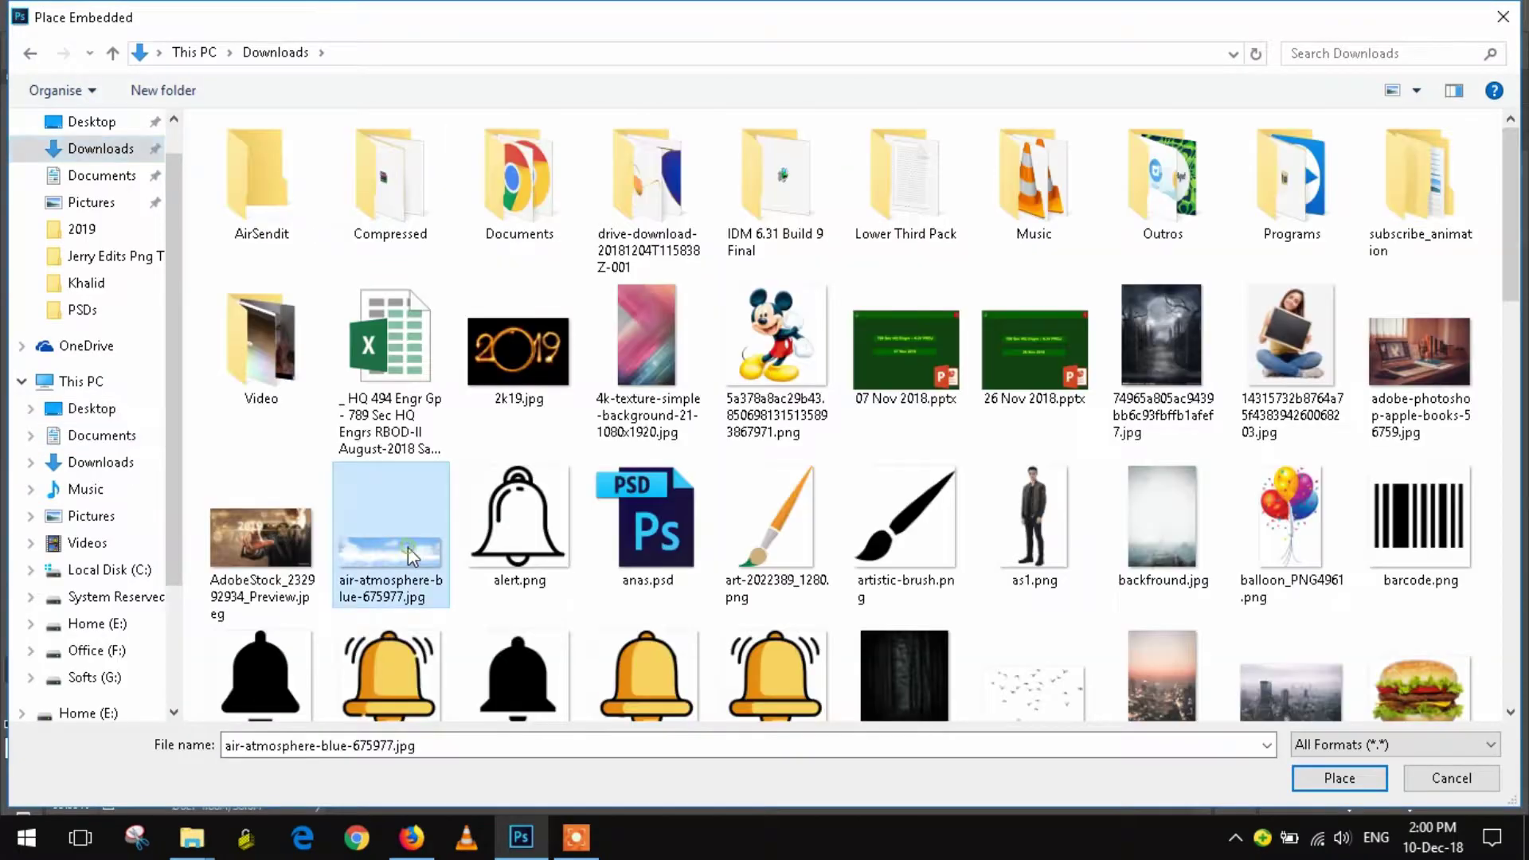
pyautogui.moveTo(636, 541); pyautogui.dragTo(637, 559)
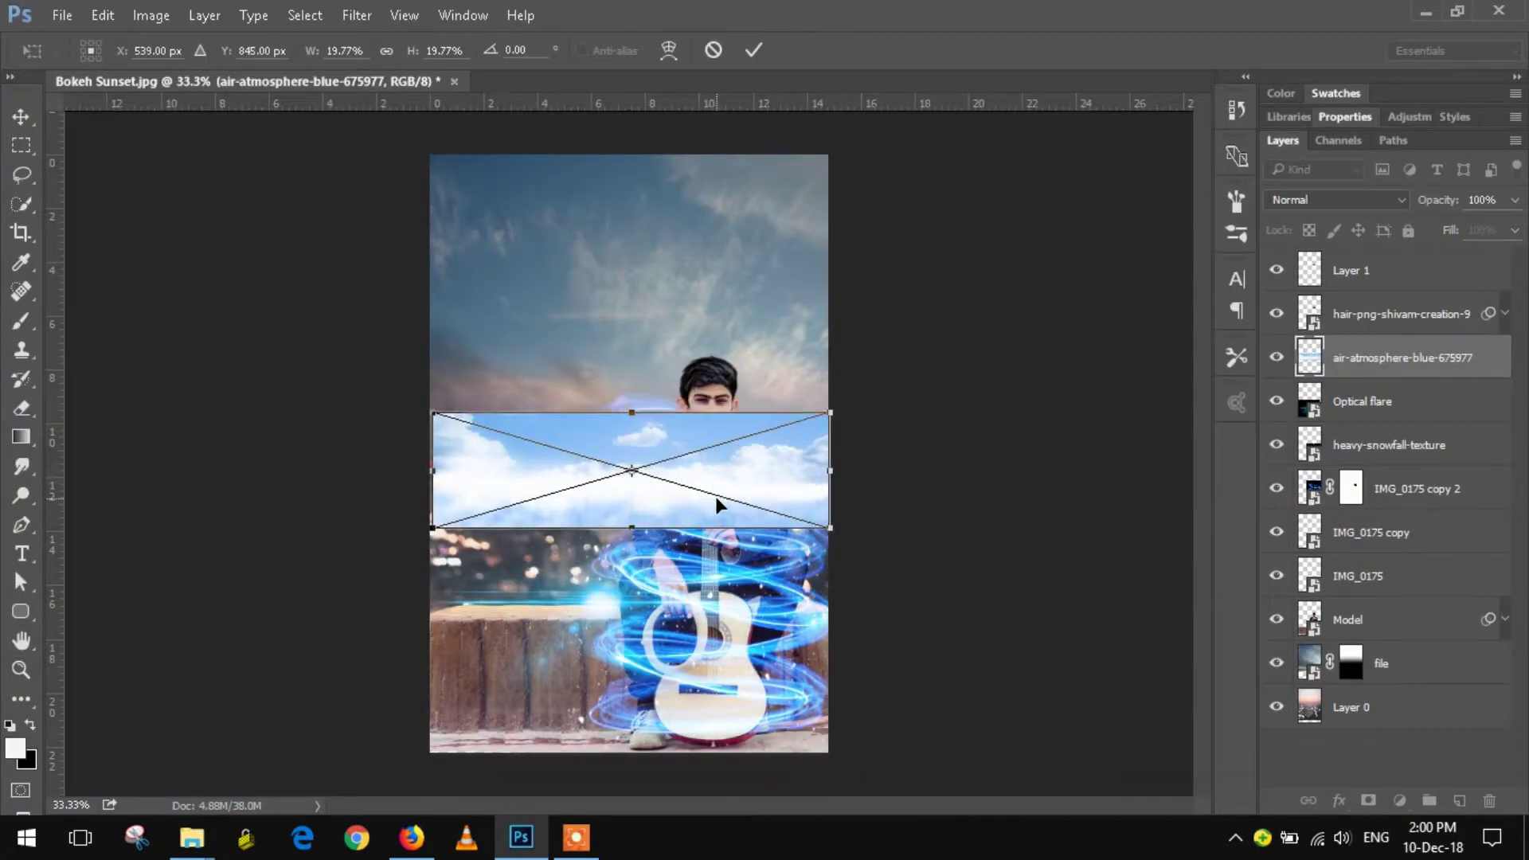
pyautogui.rightClick(715, 499)
pyautogui.click(770, 483)
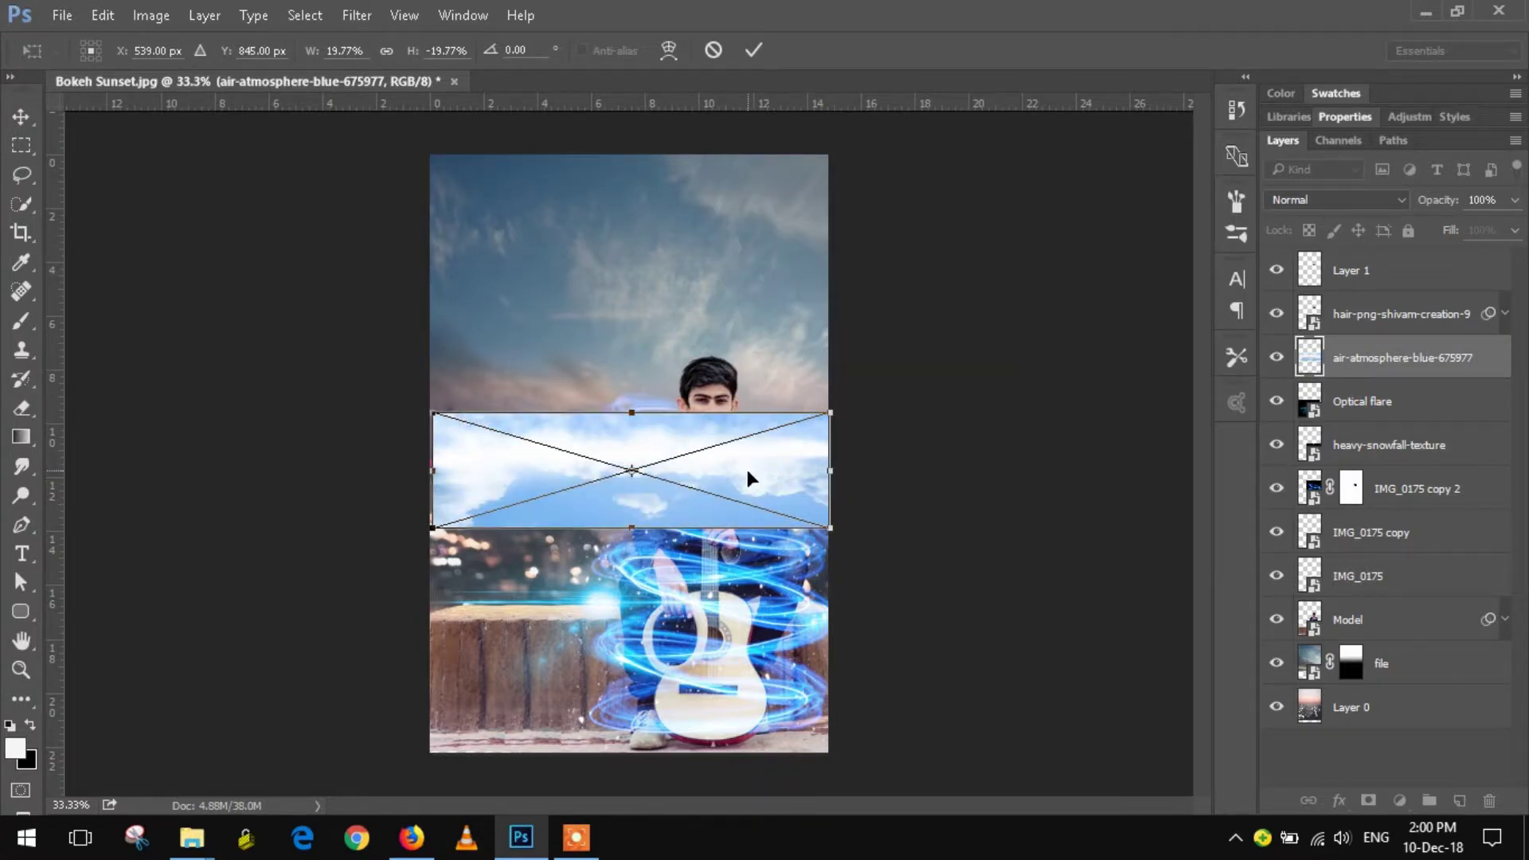
pyautogui.moveTo(748, 478); pyautogui.dragTo(747, 713)
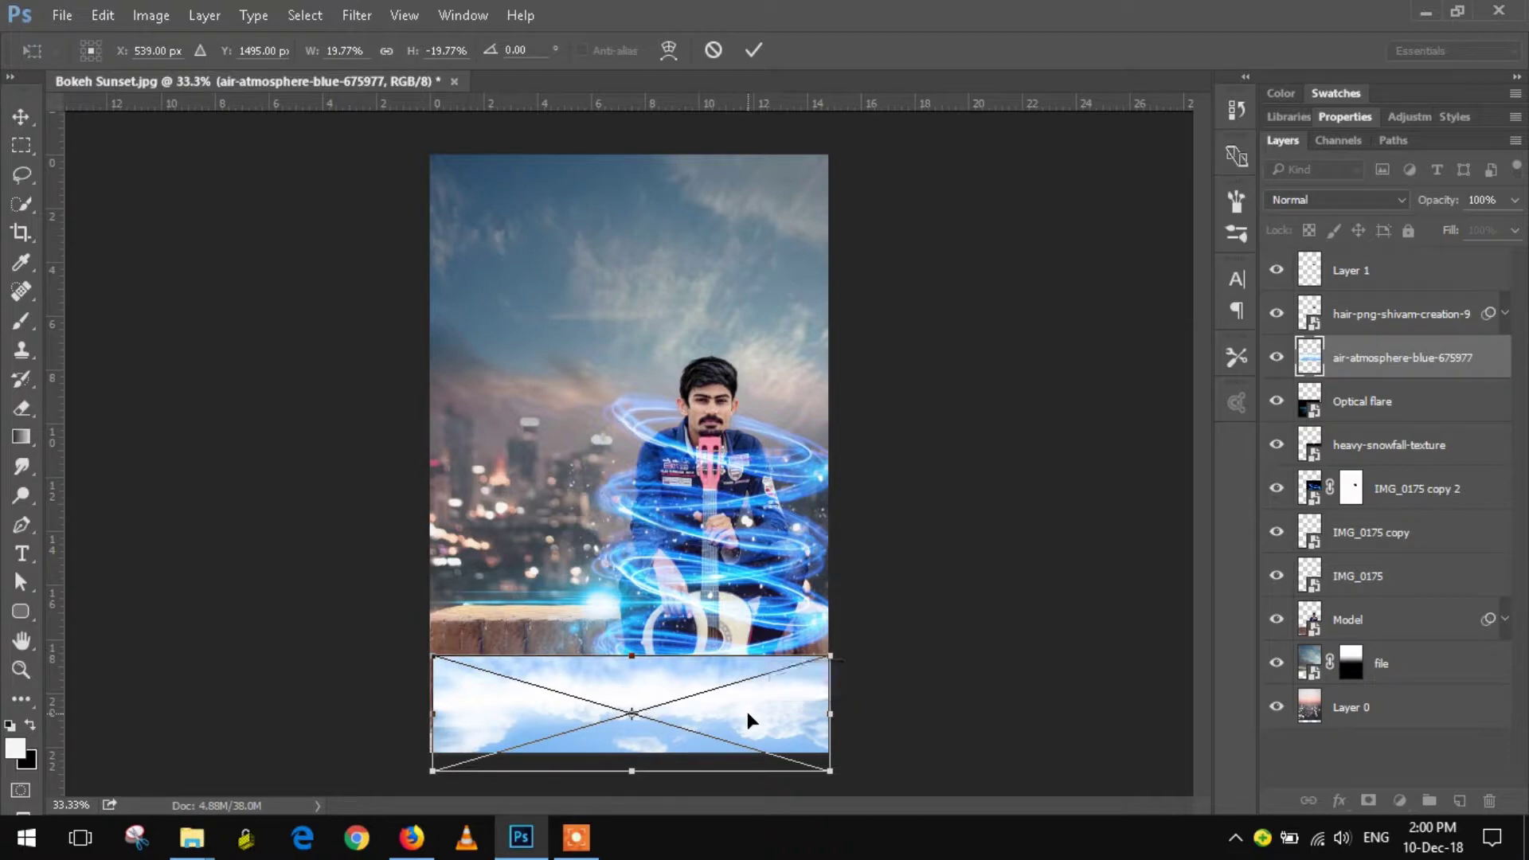
pyautogui.moveTo(830, 656); pyautogui.dragTo(841, 652)
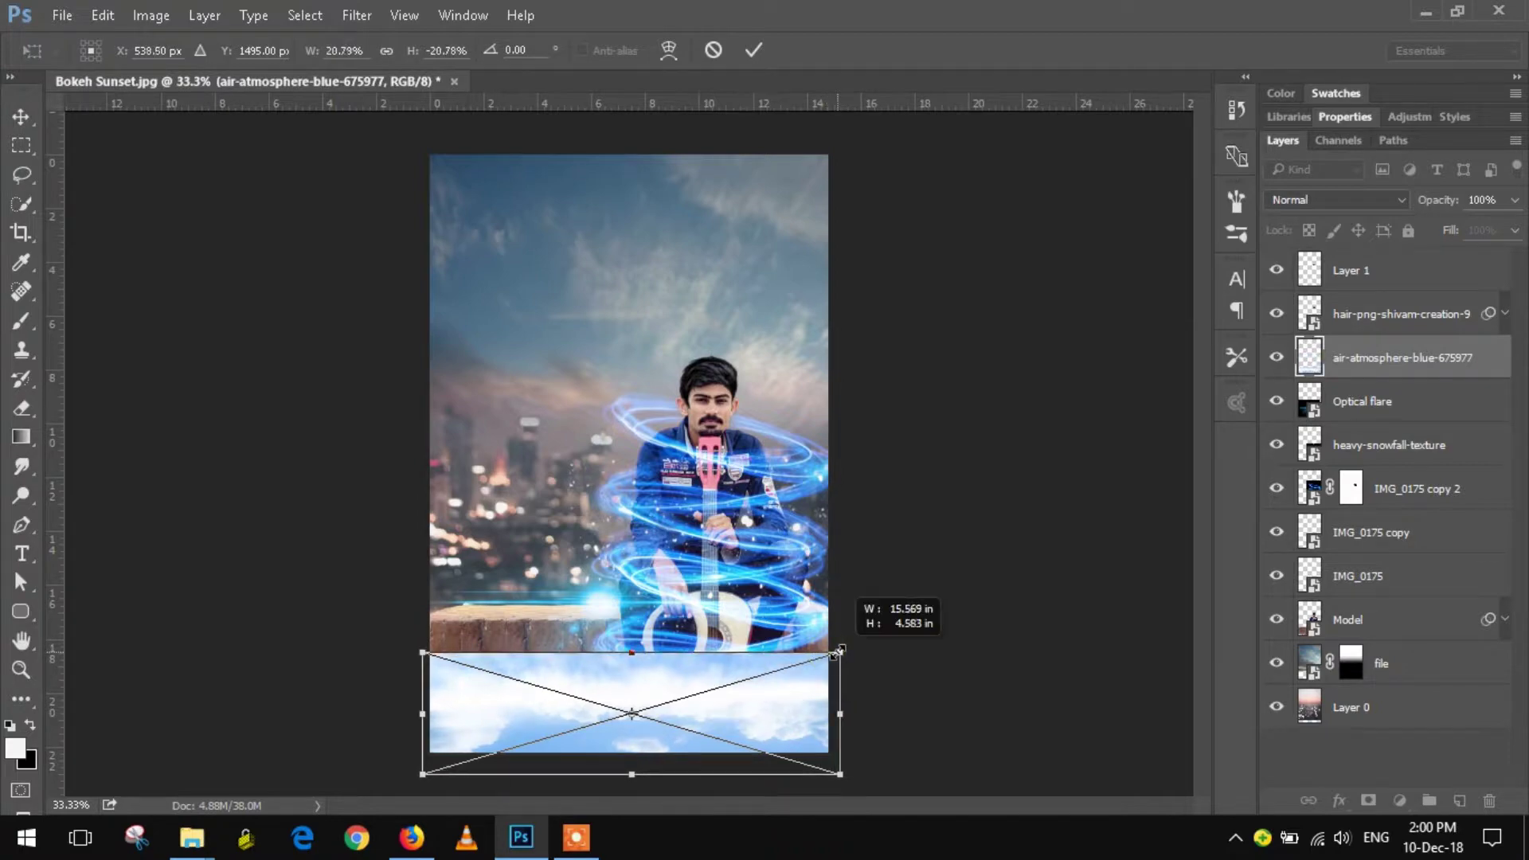
pyautogui.click(753, 50)
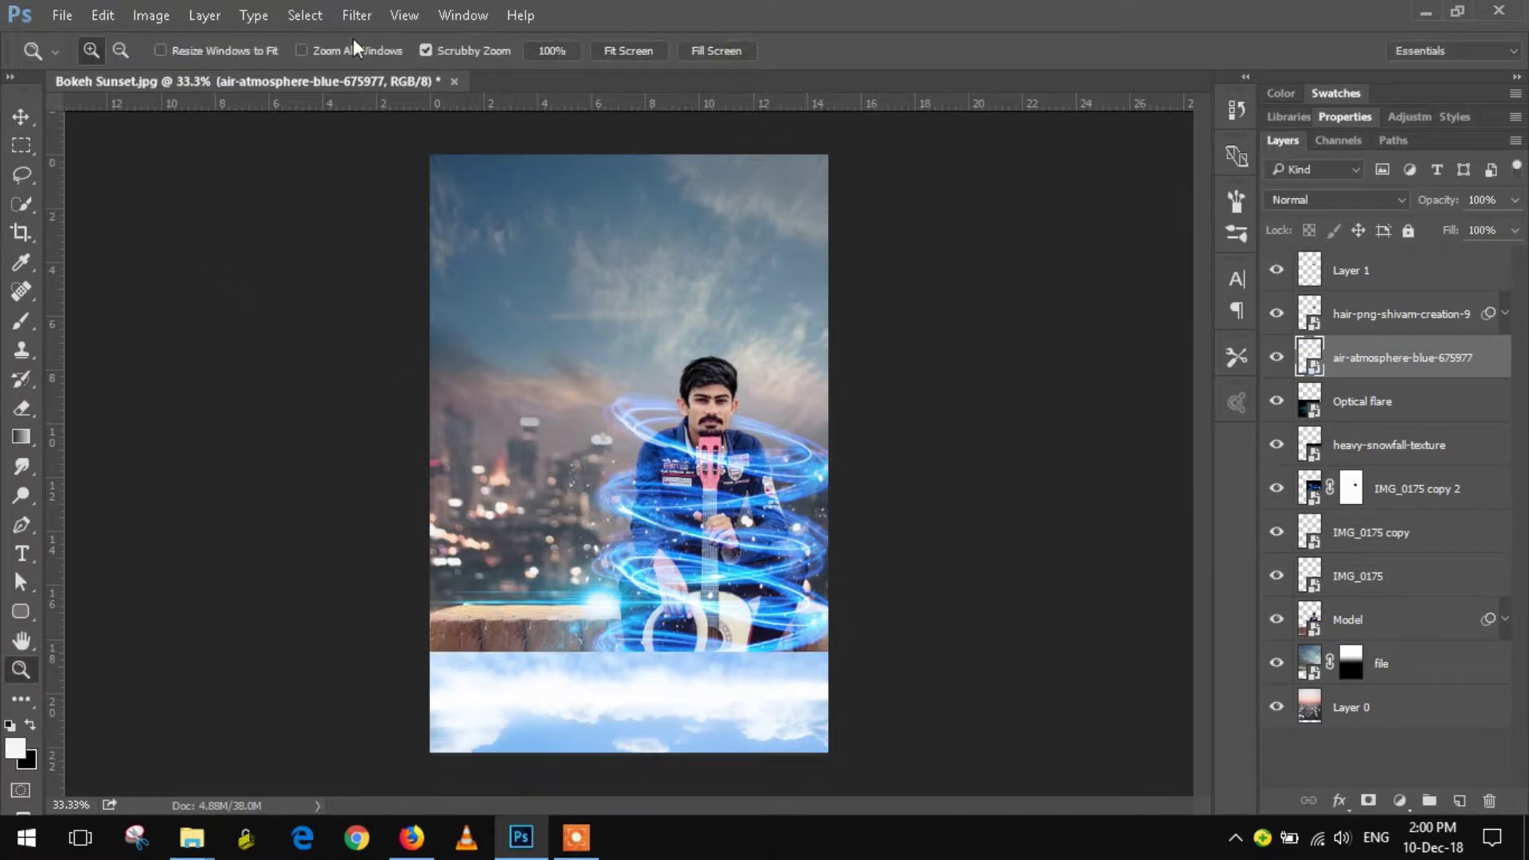
# Apply a Gaussian Blur with 170.5 px radius to the bottom cloud layer.
pyautogui.click(357, 15)
pyautogui.moveTo(489, 263)
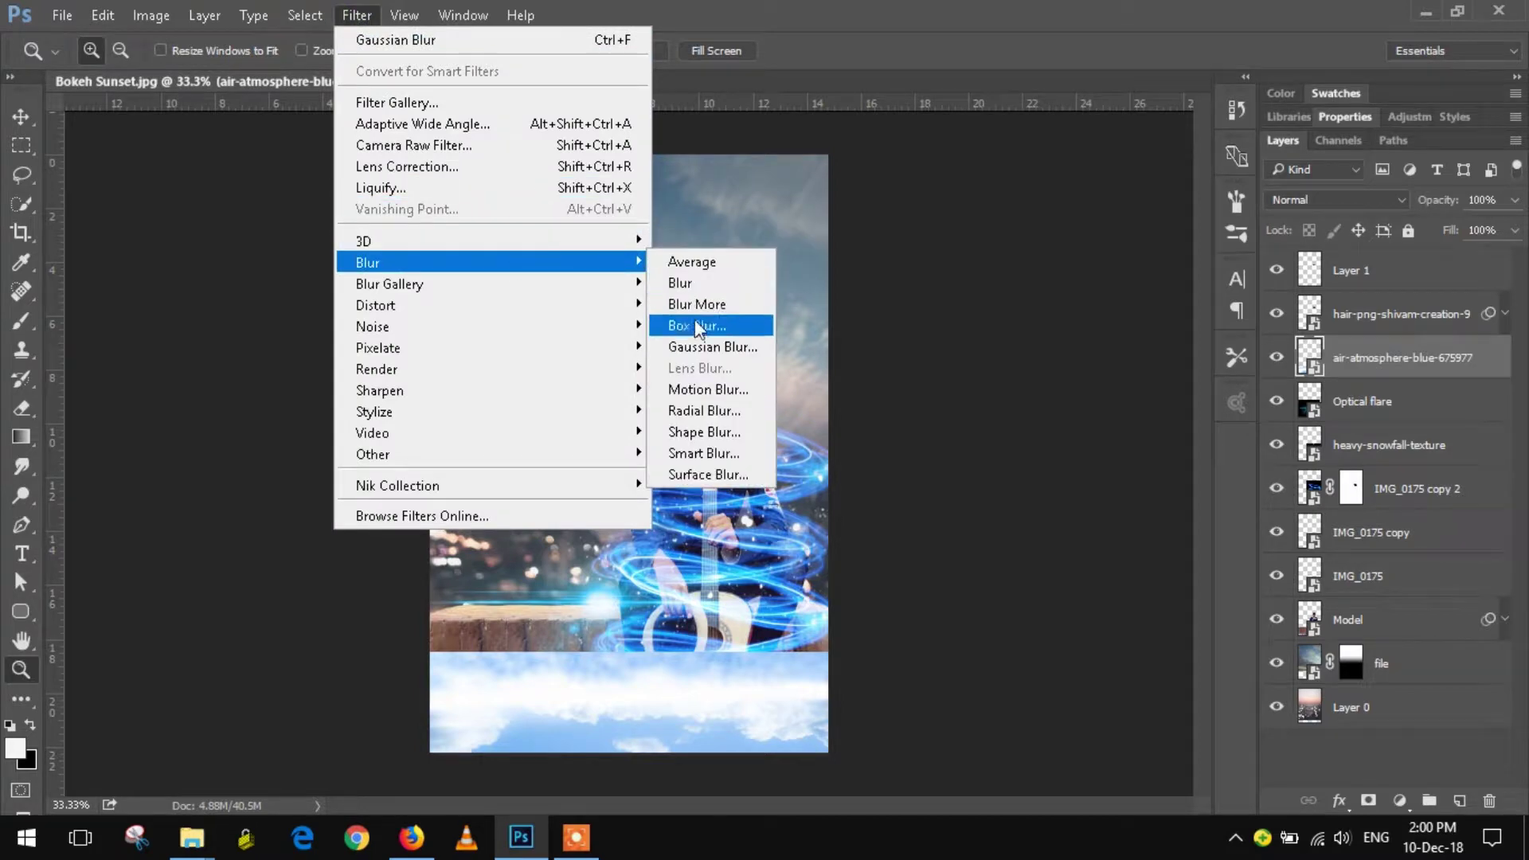
pyautogui.click(710, 346)
pyautogui.moveTo(1092, 362); pyautogui.dragTo(1236, 366)
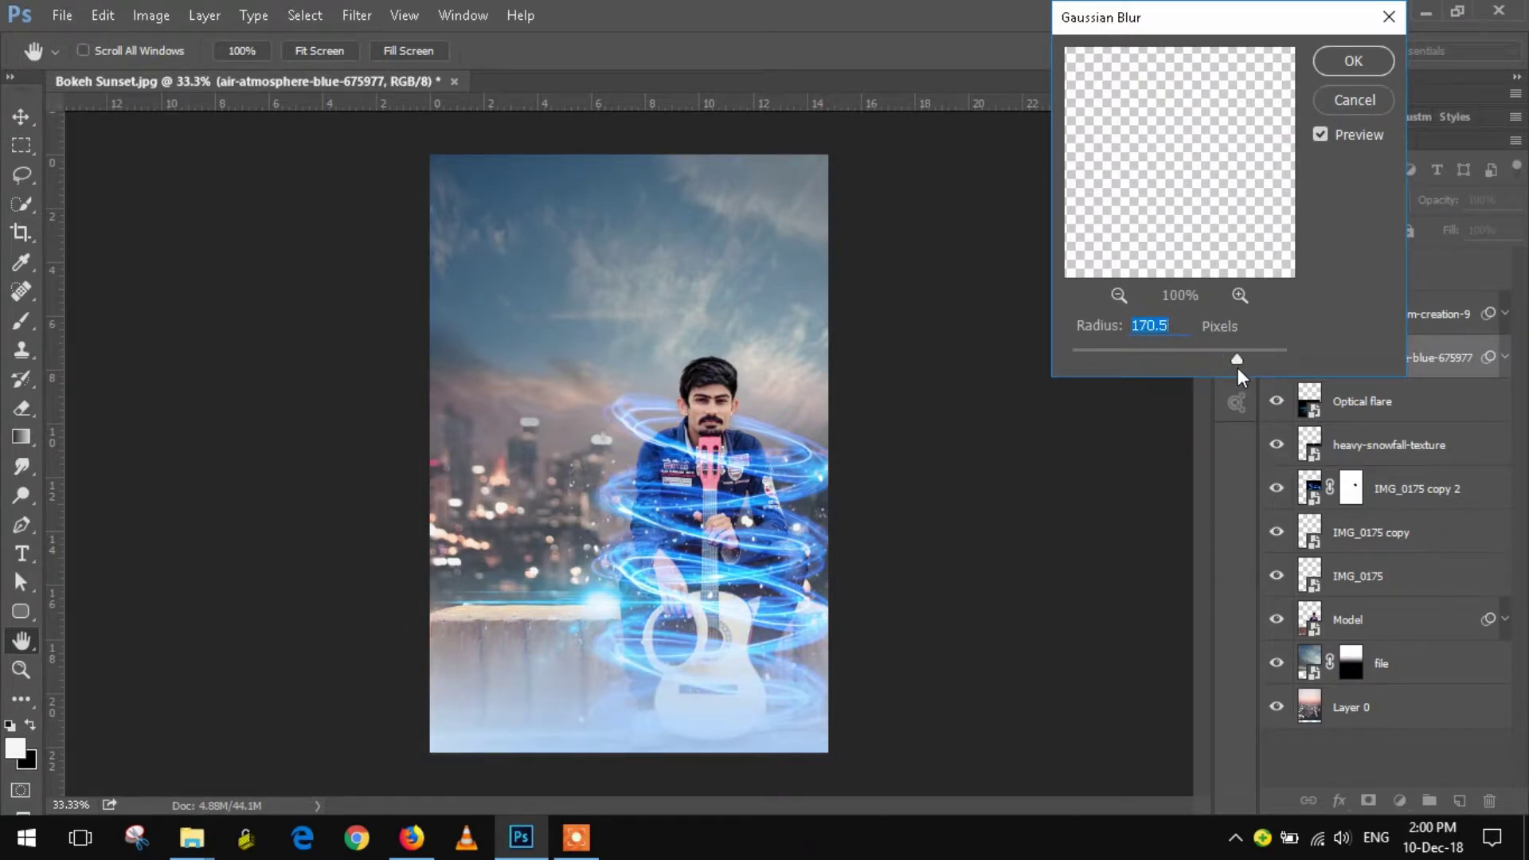
pyautogui.click(1351, 72)
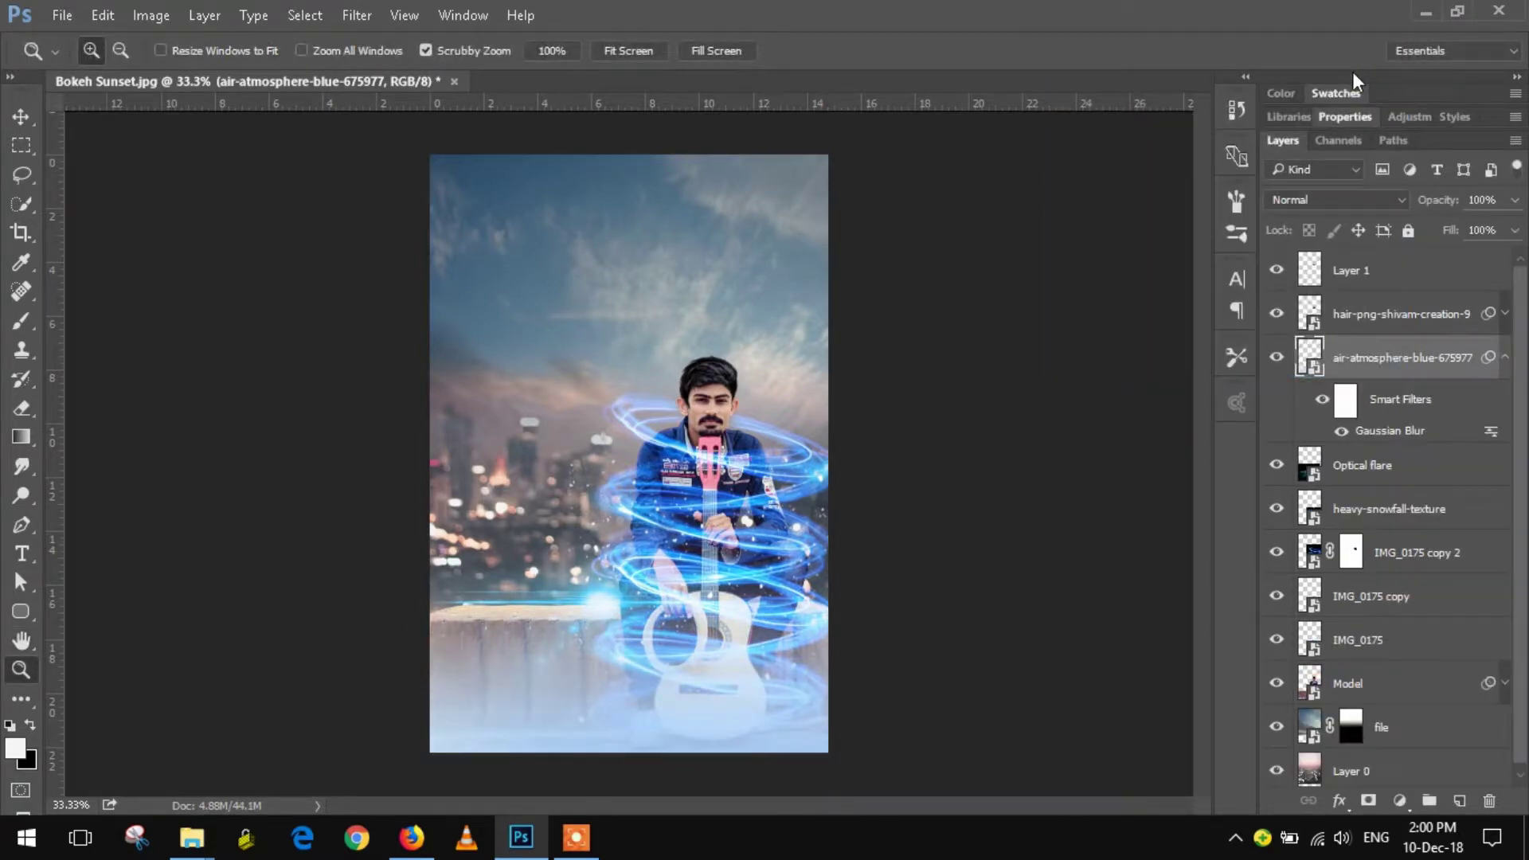
# Free-transform the blurred cloud strip, lowering its top edge slightly.
pyautogui.click(95, 23)
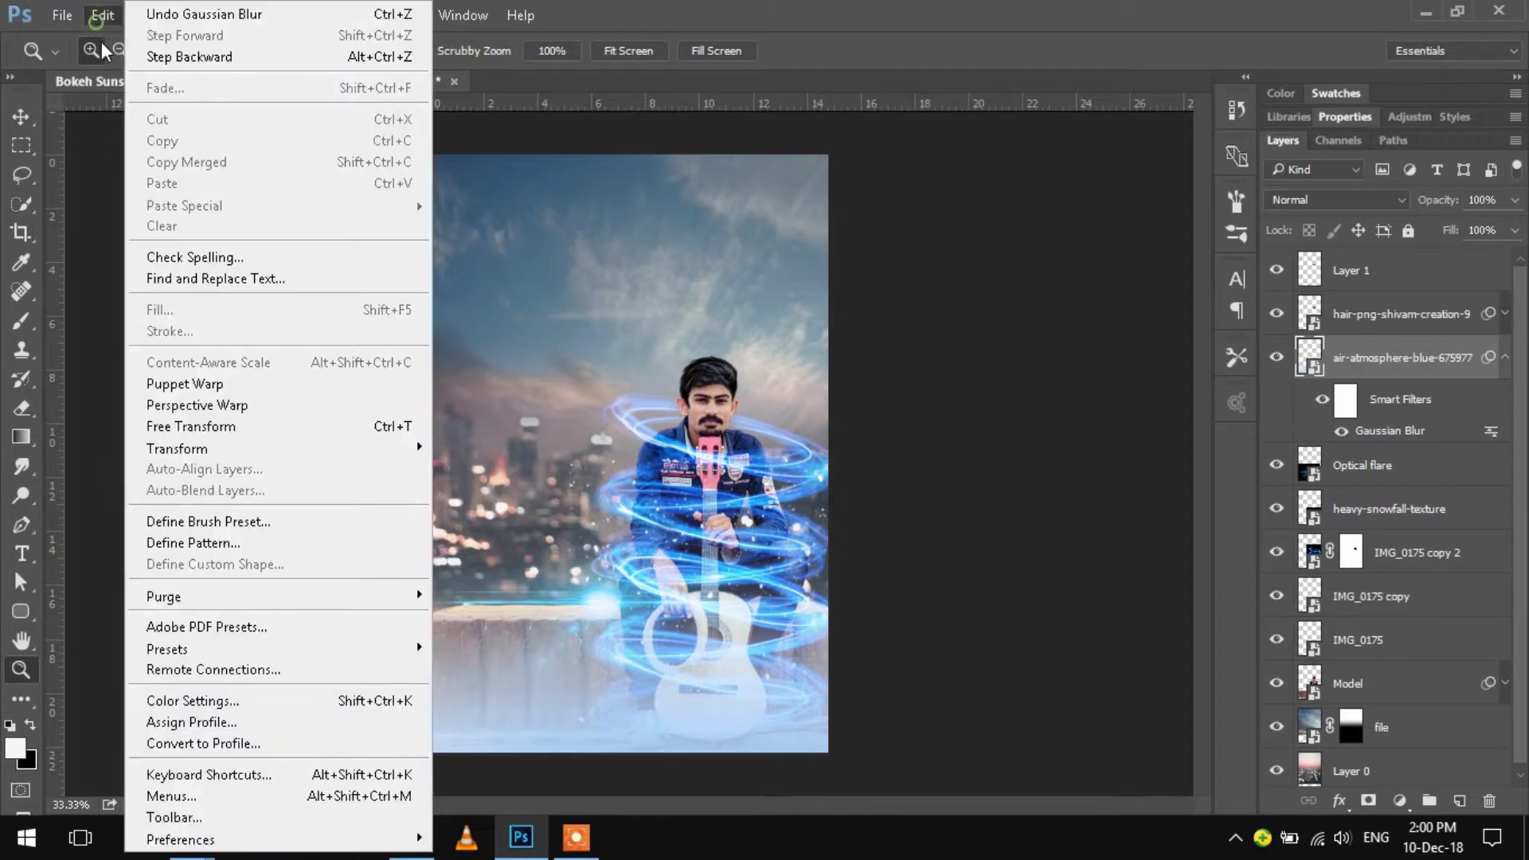
pyautogui.click(203, 430)
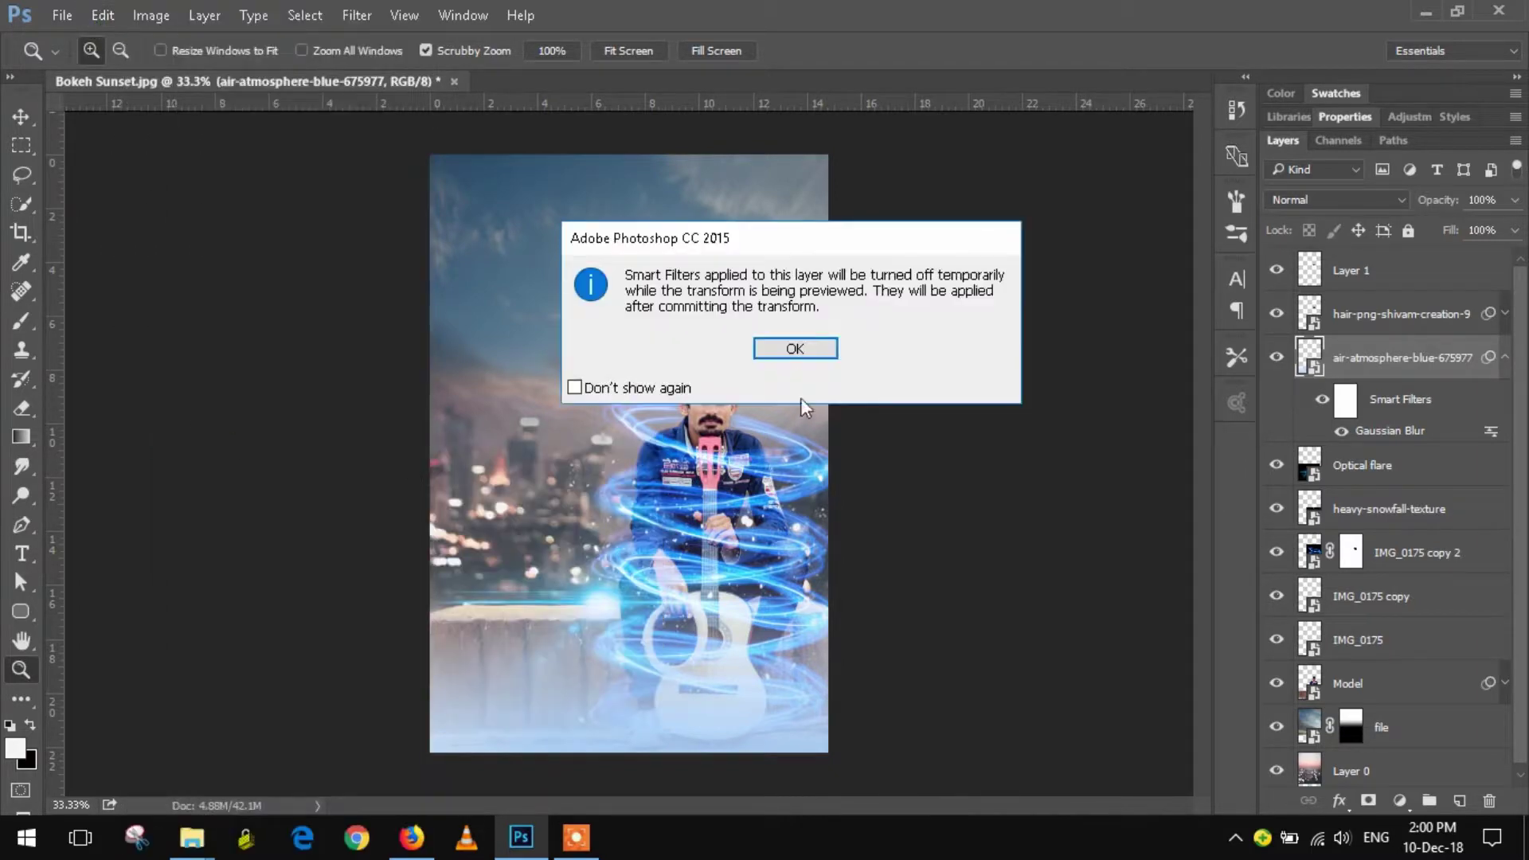
pyautogui.click(794, 350)
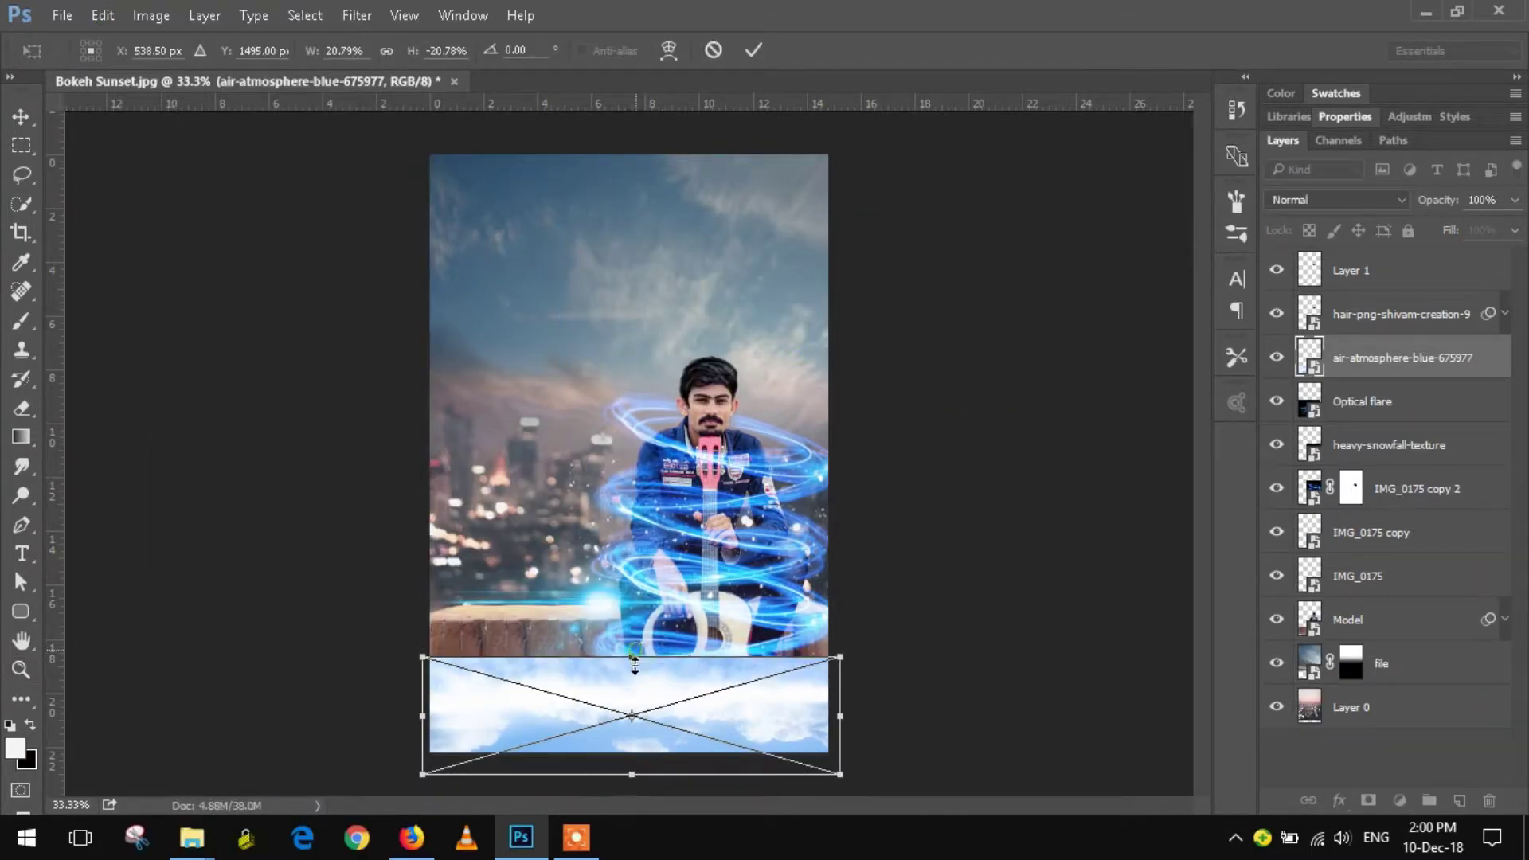
pyautogui.moveTo(640, 651); pyautogui.dragTo(641, 673)
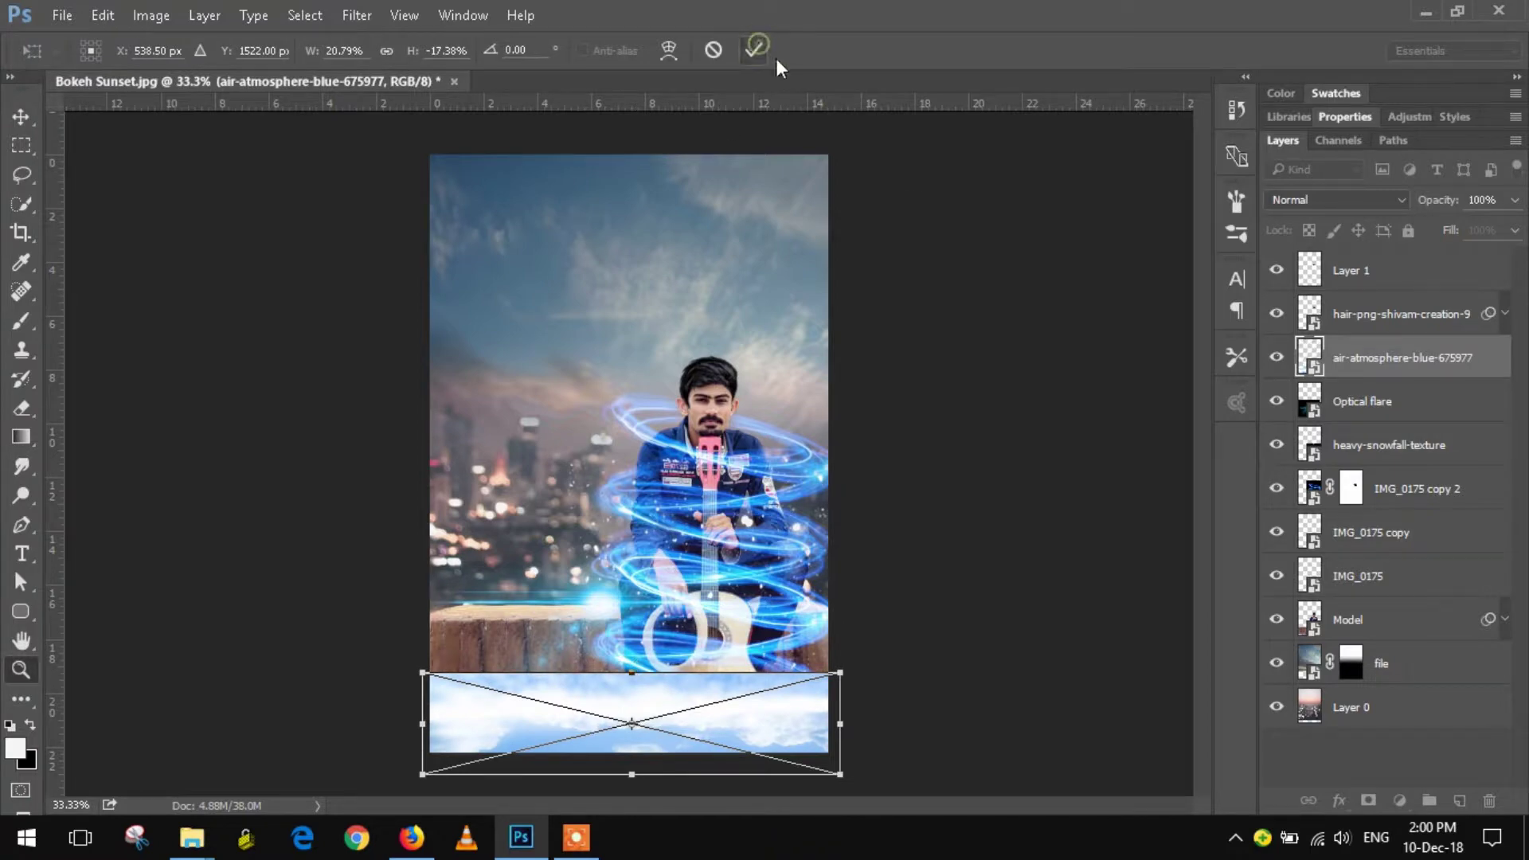
pyautogui.click(752, 50)
pyautogui.press('z')
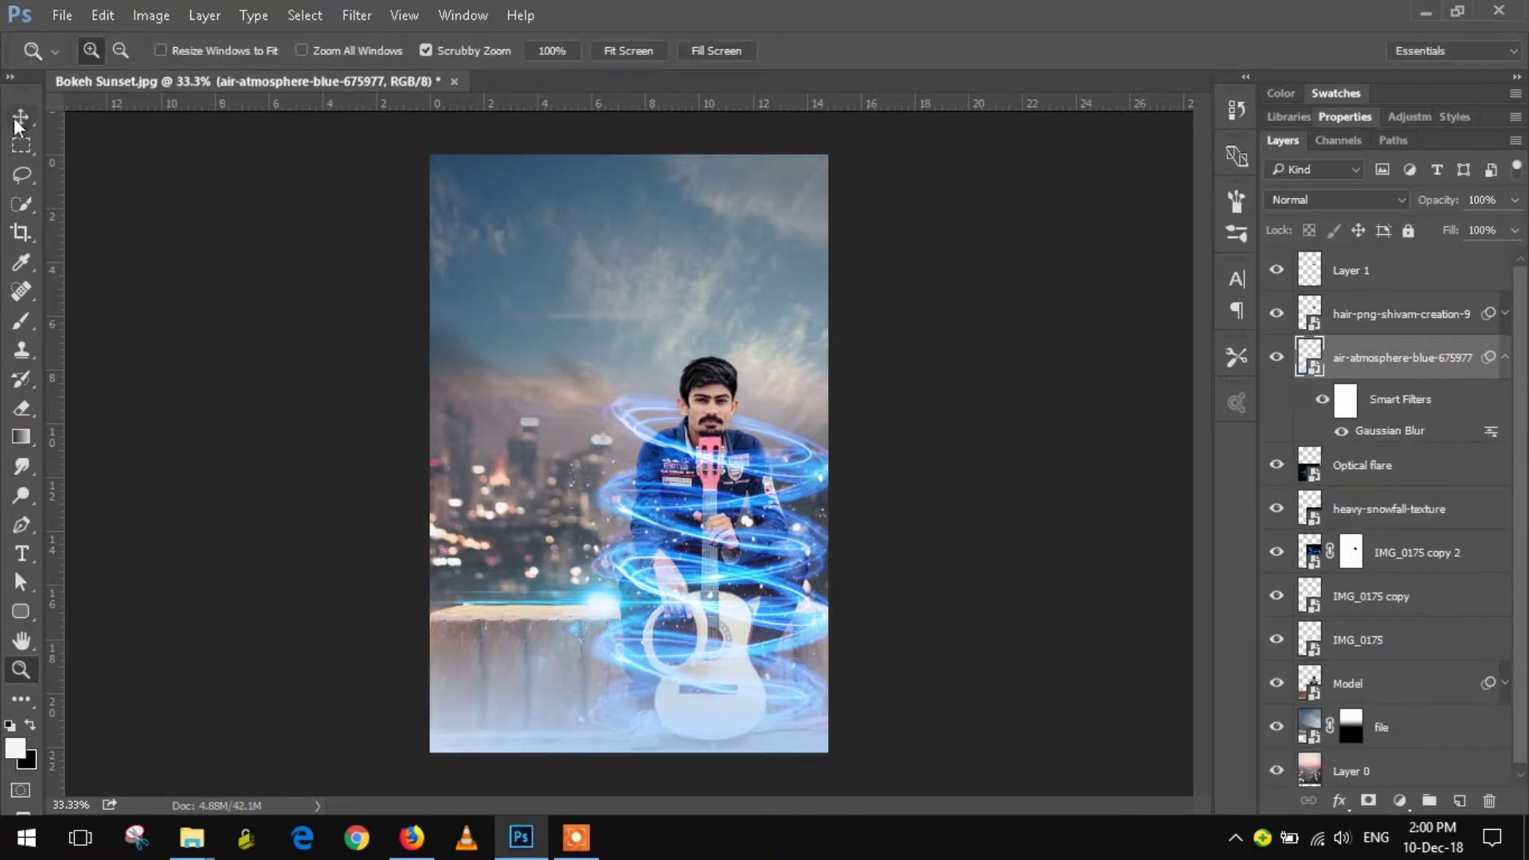
pyautogui.click(18, 120)
# Place texture.jpg above the heavy-snowfall-texture layer and blend it in Screen mode.
pyautogui.click(704, 691)
pyautogui.click(59, 17)
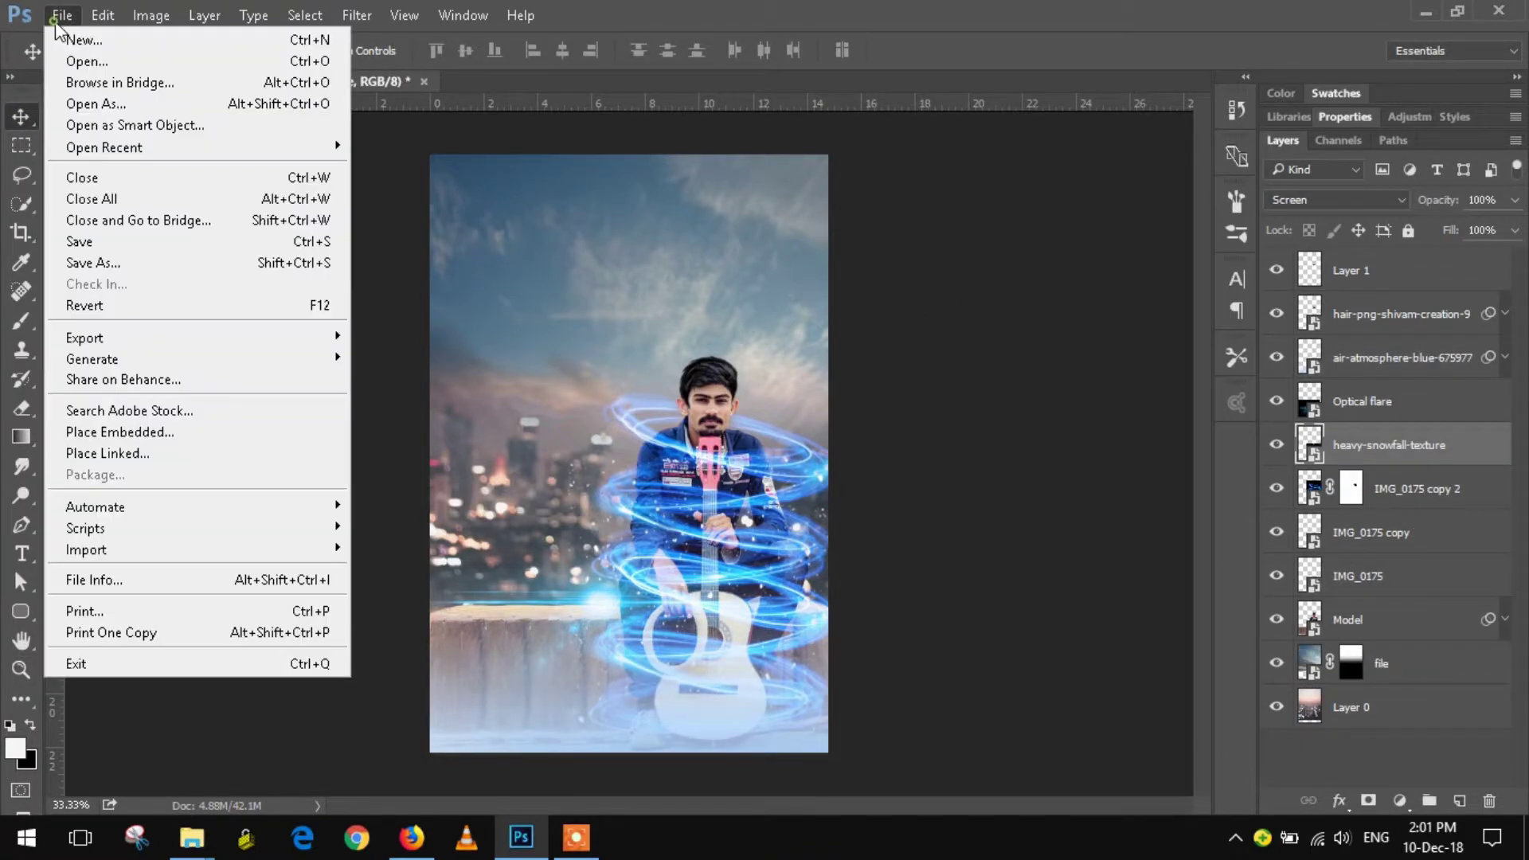
pyautogui.click(120, 431)
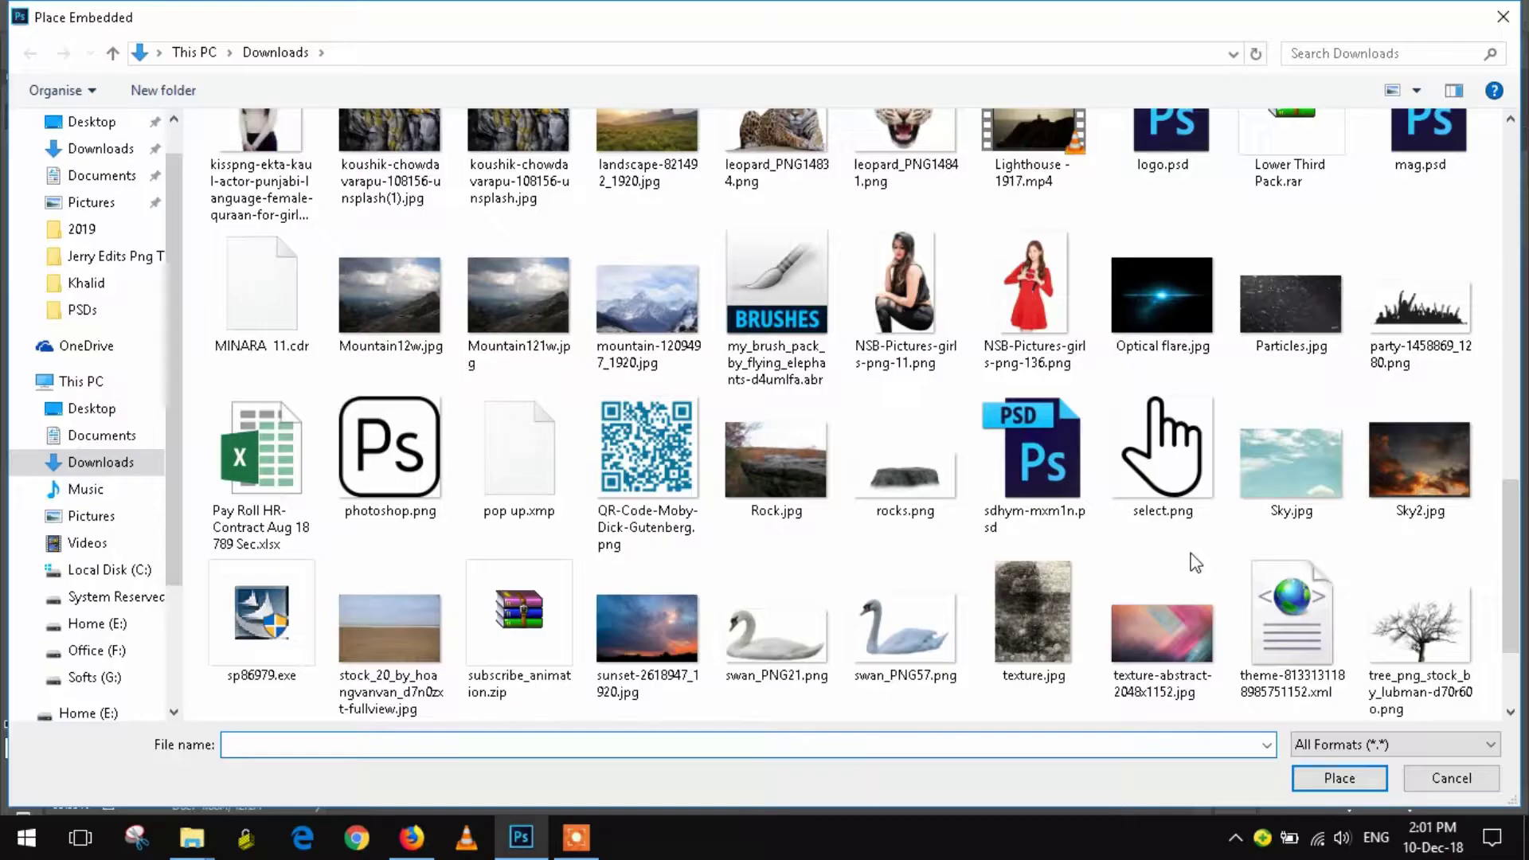
pyautogui.doubleClick(1020, 597)
pyautogui.moveTo(642, 392)
pyautogui.mouseDown()
pyautogui.moveTo(735, 704)
pyautogui.moveTo(692, 508)
pyautogui.mouseUp()
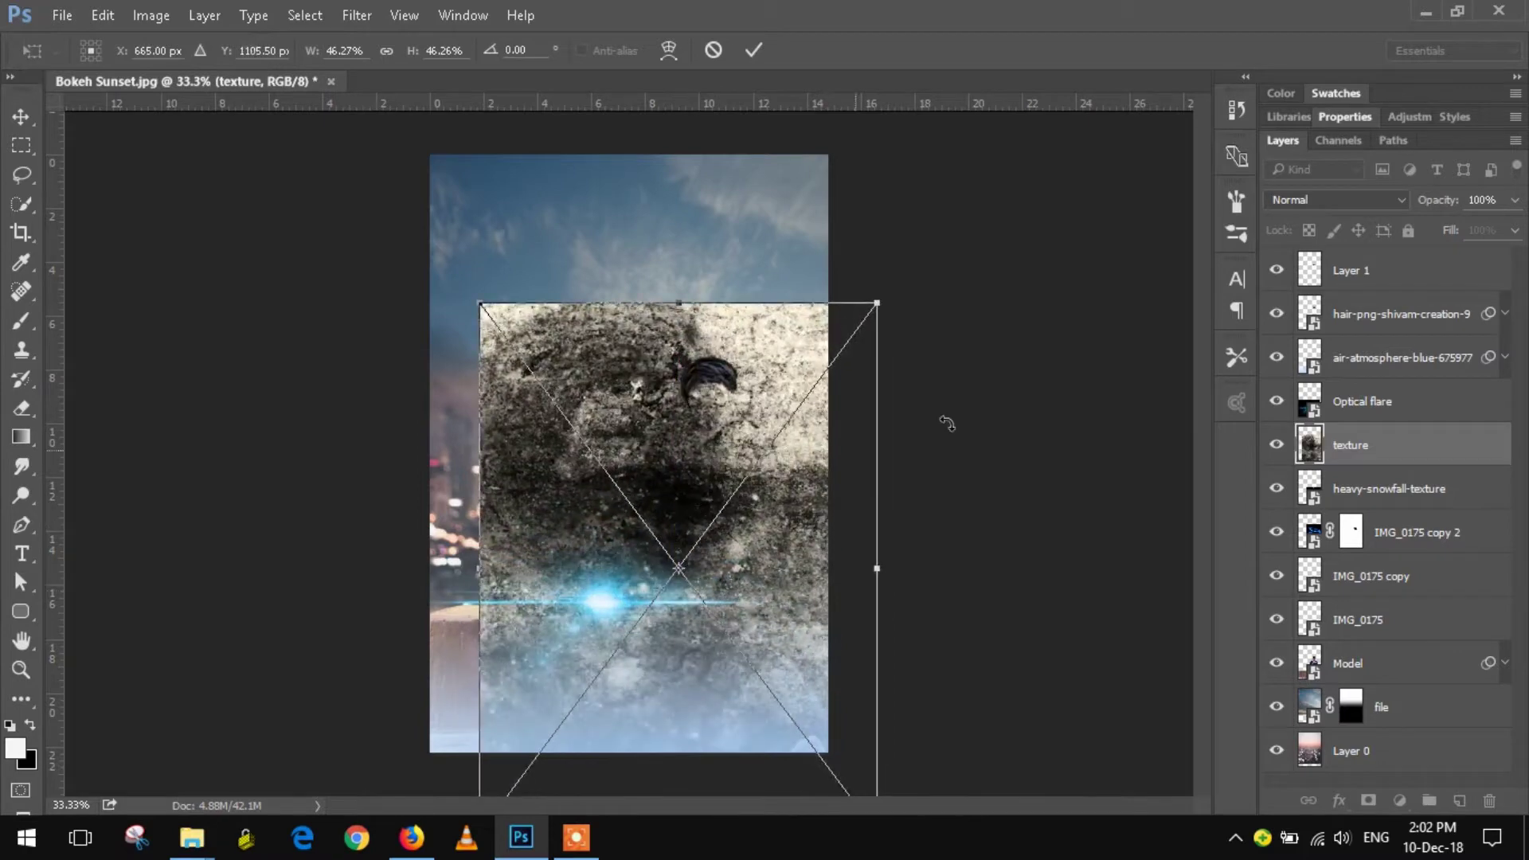
pyautogui.click(1337, 207)
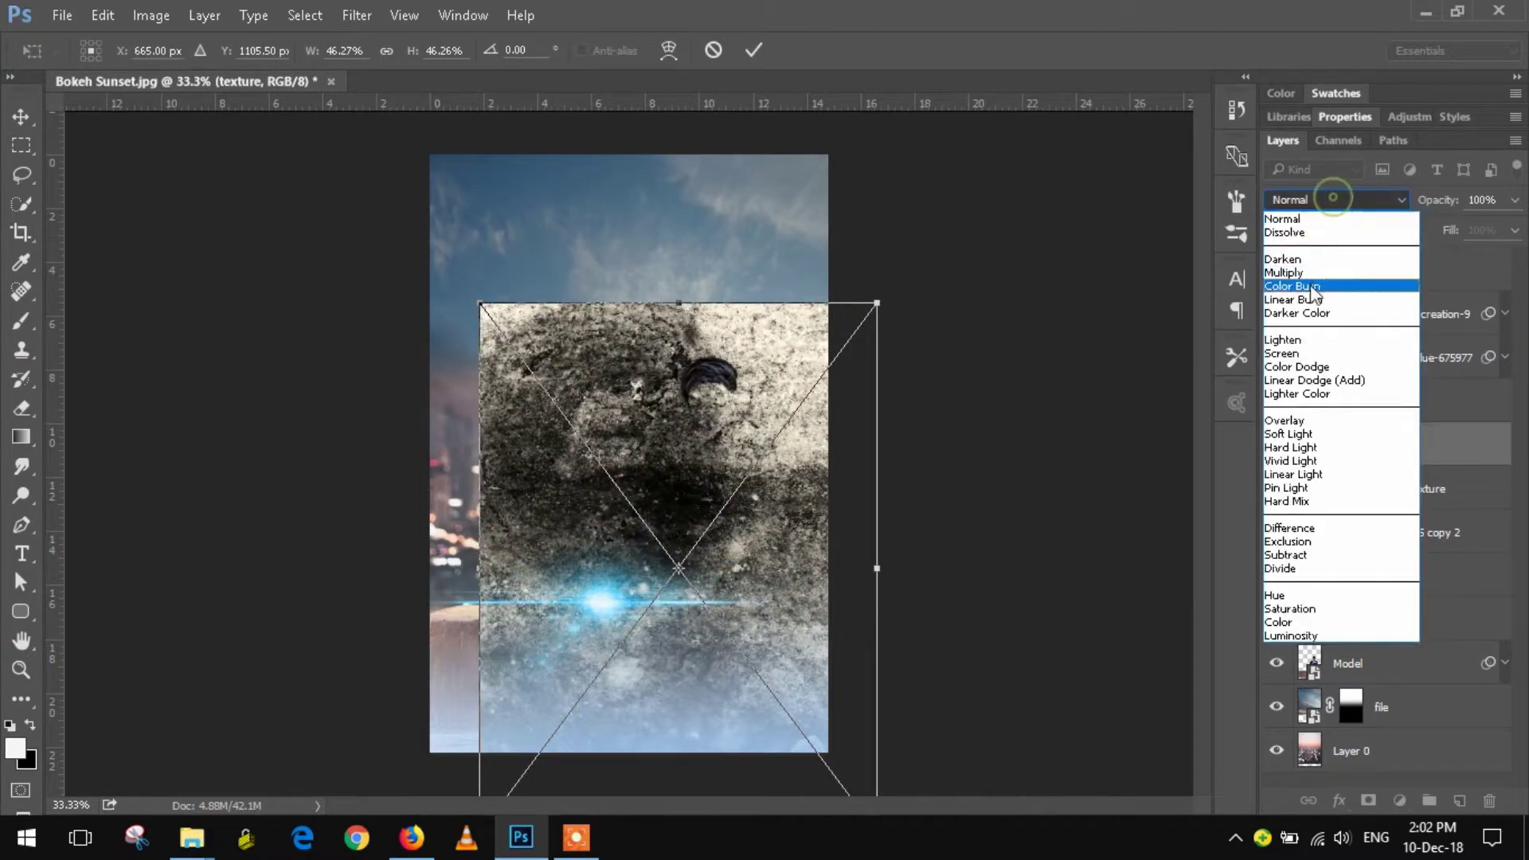
pyautogui.click(1309, 351)
# Scale the texture to about half size over the guitar and set its opacity to 32%.
pyautogui.moveTo(684, 419)
pyautogui.mouseDown()
pyautogui.moveTo(733, 673)
pyautogui.moveTo(722, 411)
pyautogui.mouseUp()
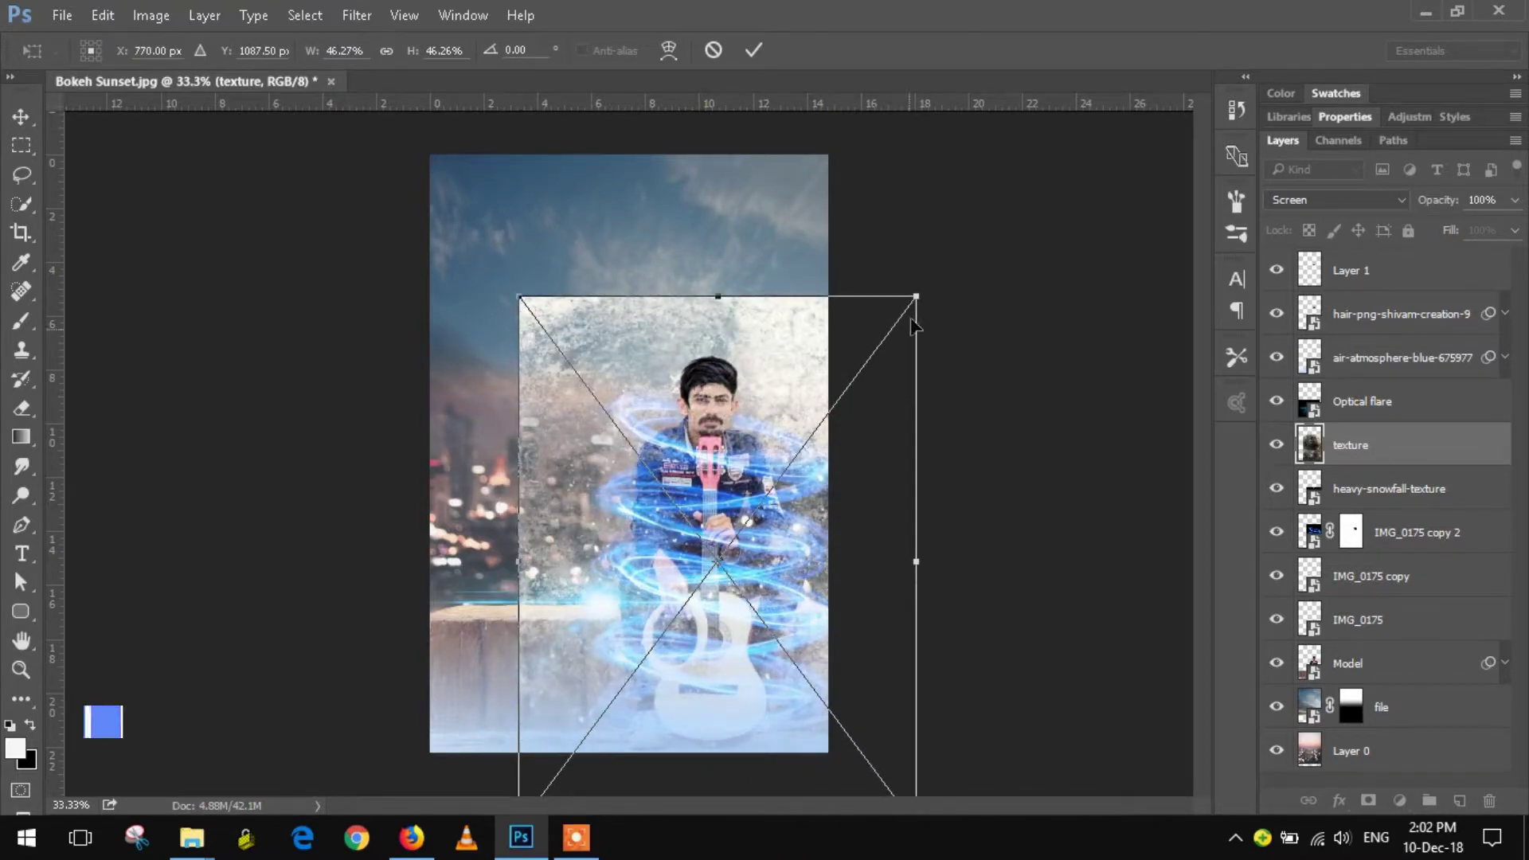
pyautogui.moveTo(917, 297); pyautogui.dragTo(813, 410)
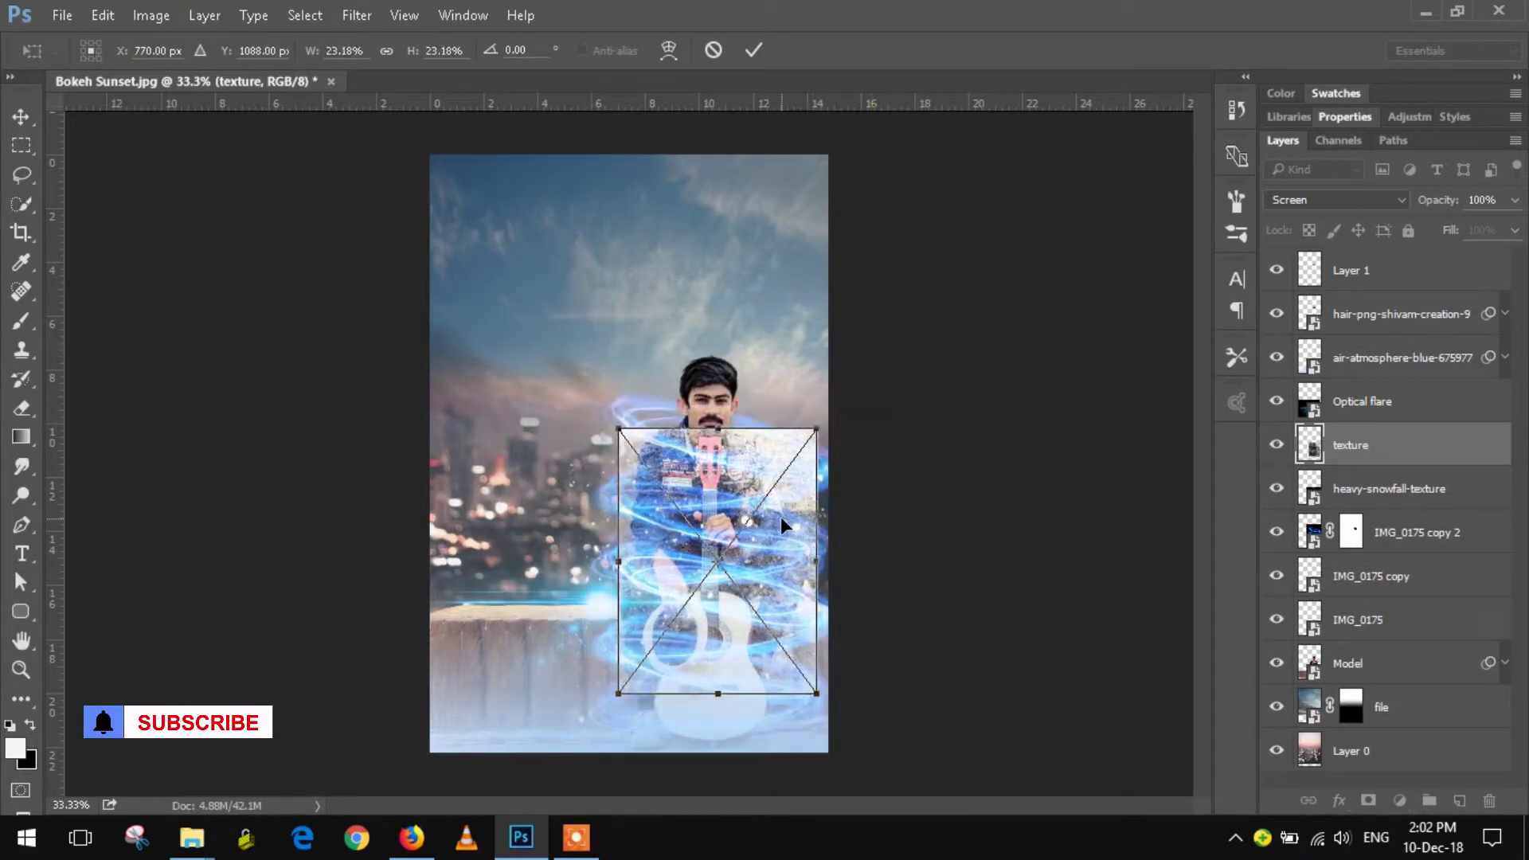
pyautogui.moveTo(780, 517); pyautogui.dragTo(767, 653)
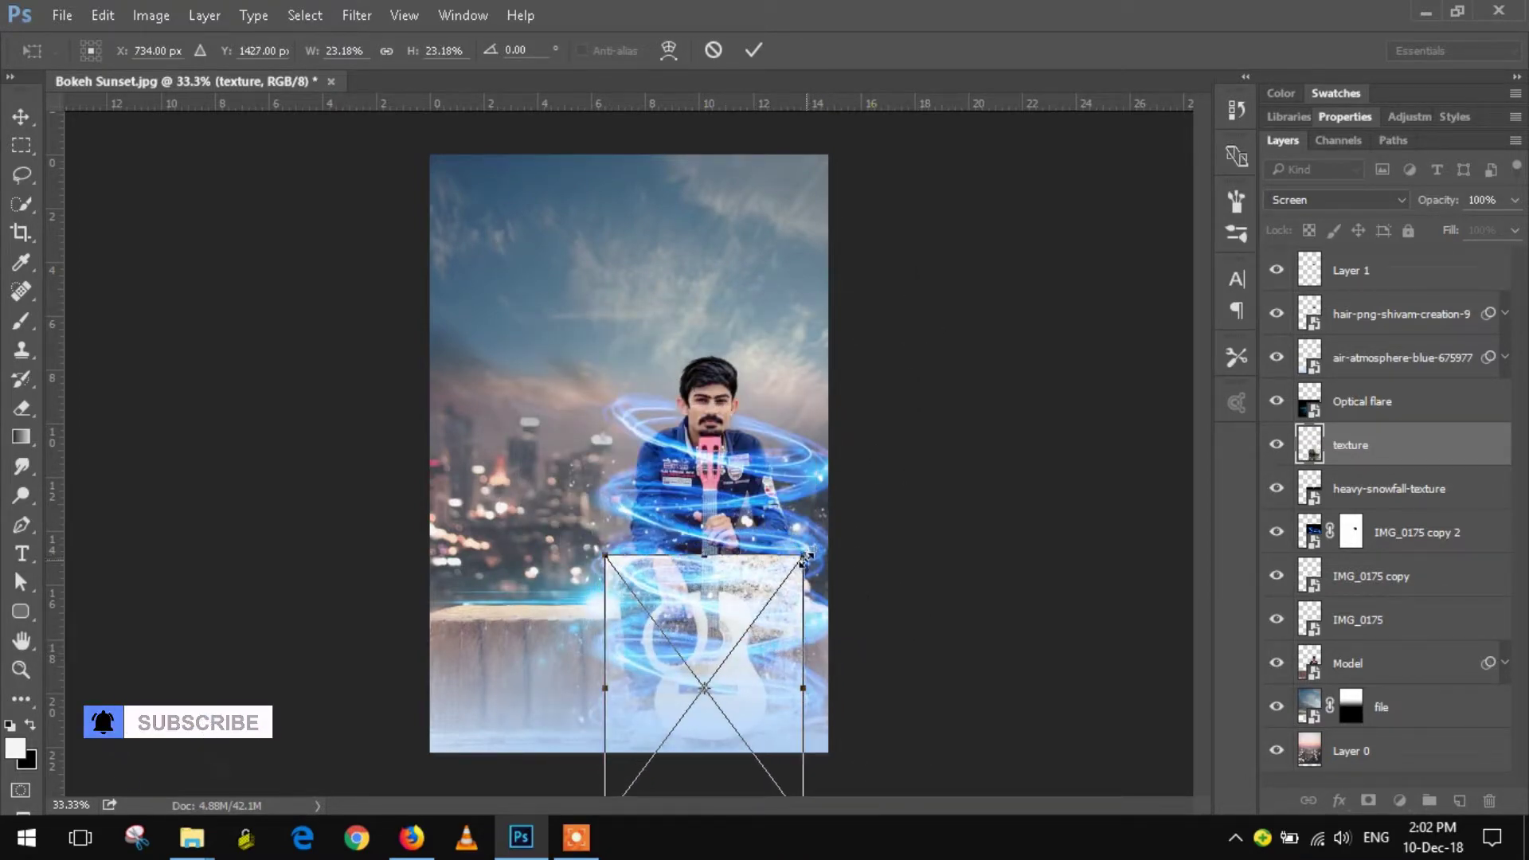
pyautogui.moveTo(799, 548); pyautogui.dragTo(861, 535)
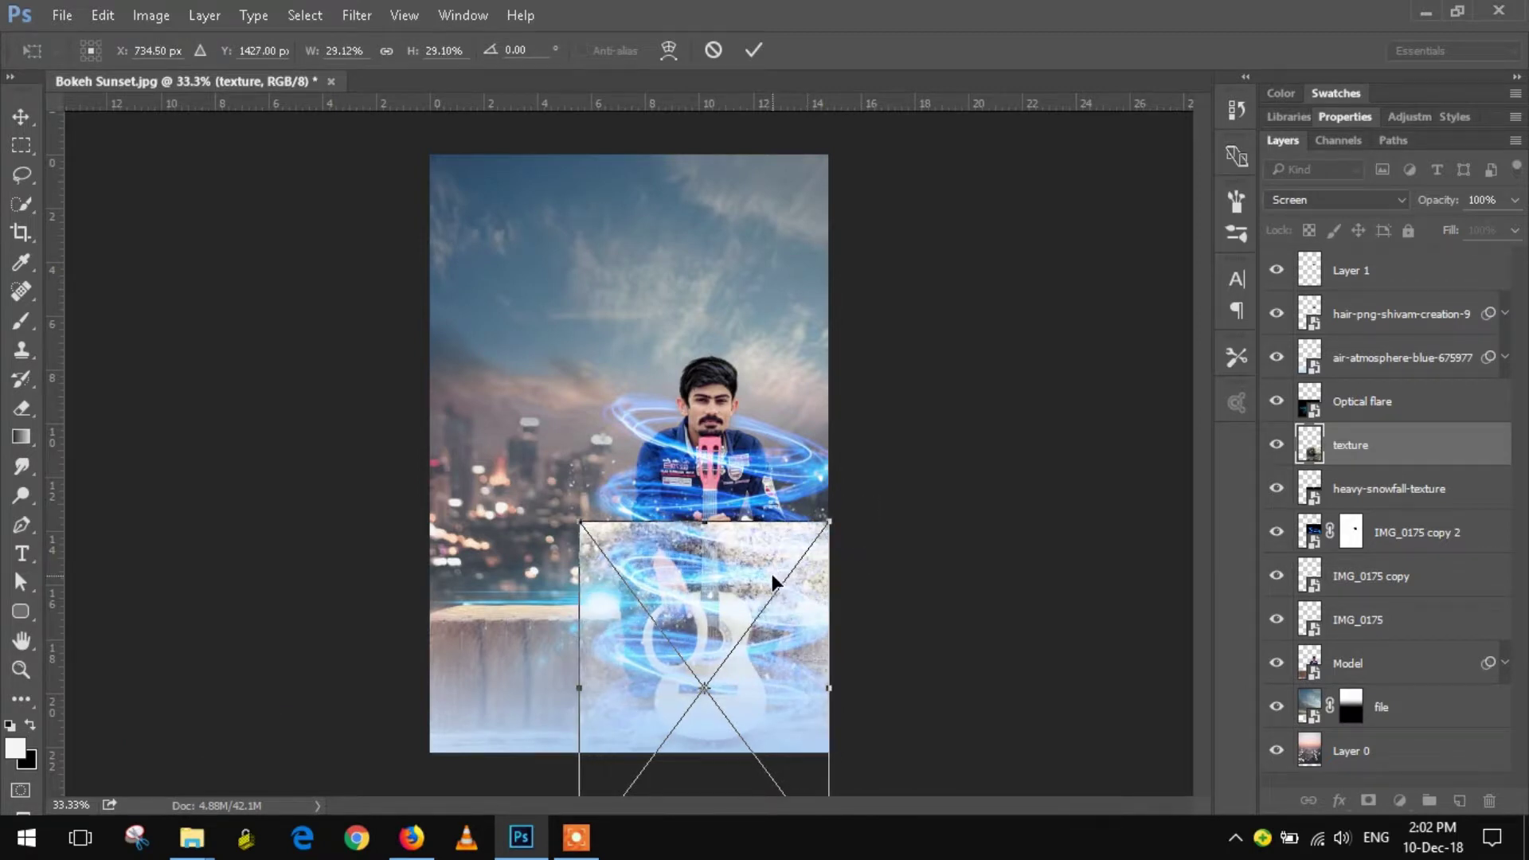
pyautogui.press('Return')
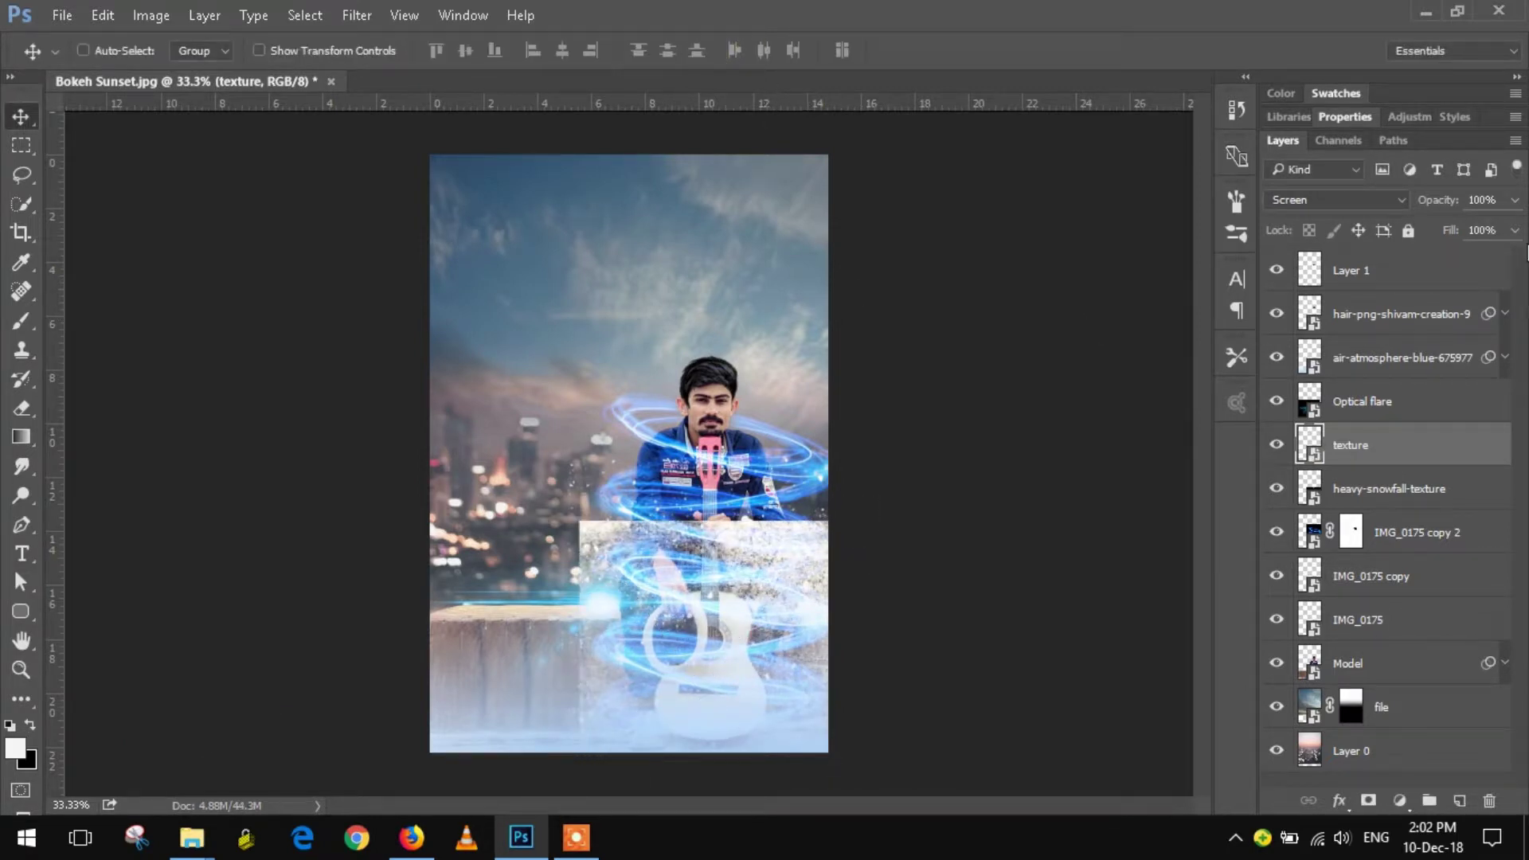
pyautogui.click(1513, 201)
pyautogui.moveTo(1479, 236); pyautogui.dragTo(1441, 229)
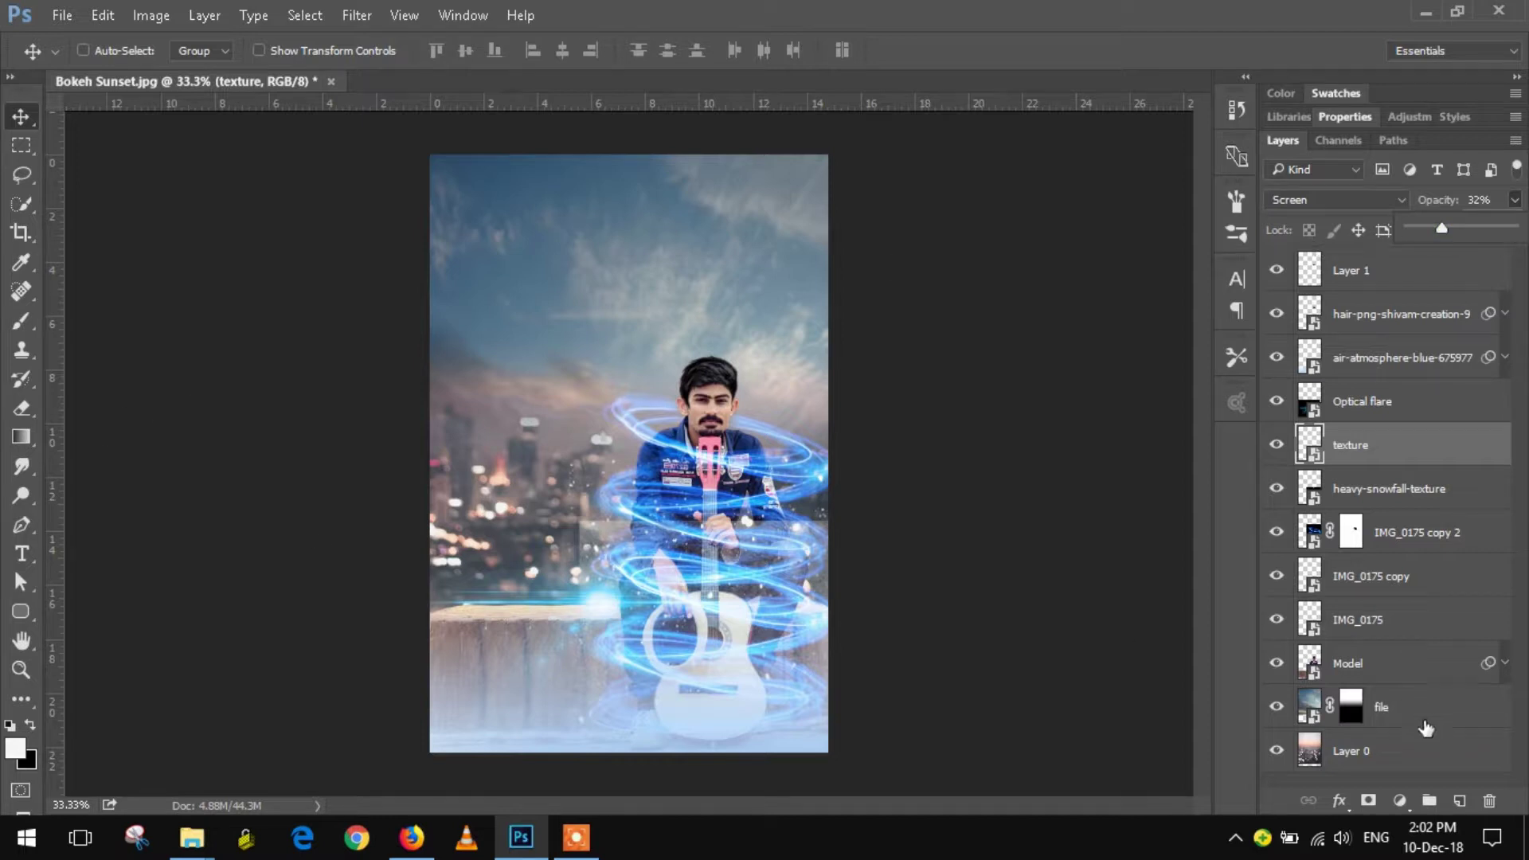
# Mask the texture layer to hide it around the figure.
pyautogui.click(1369, 801)
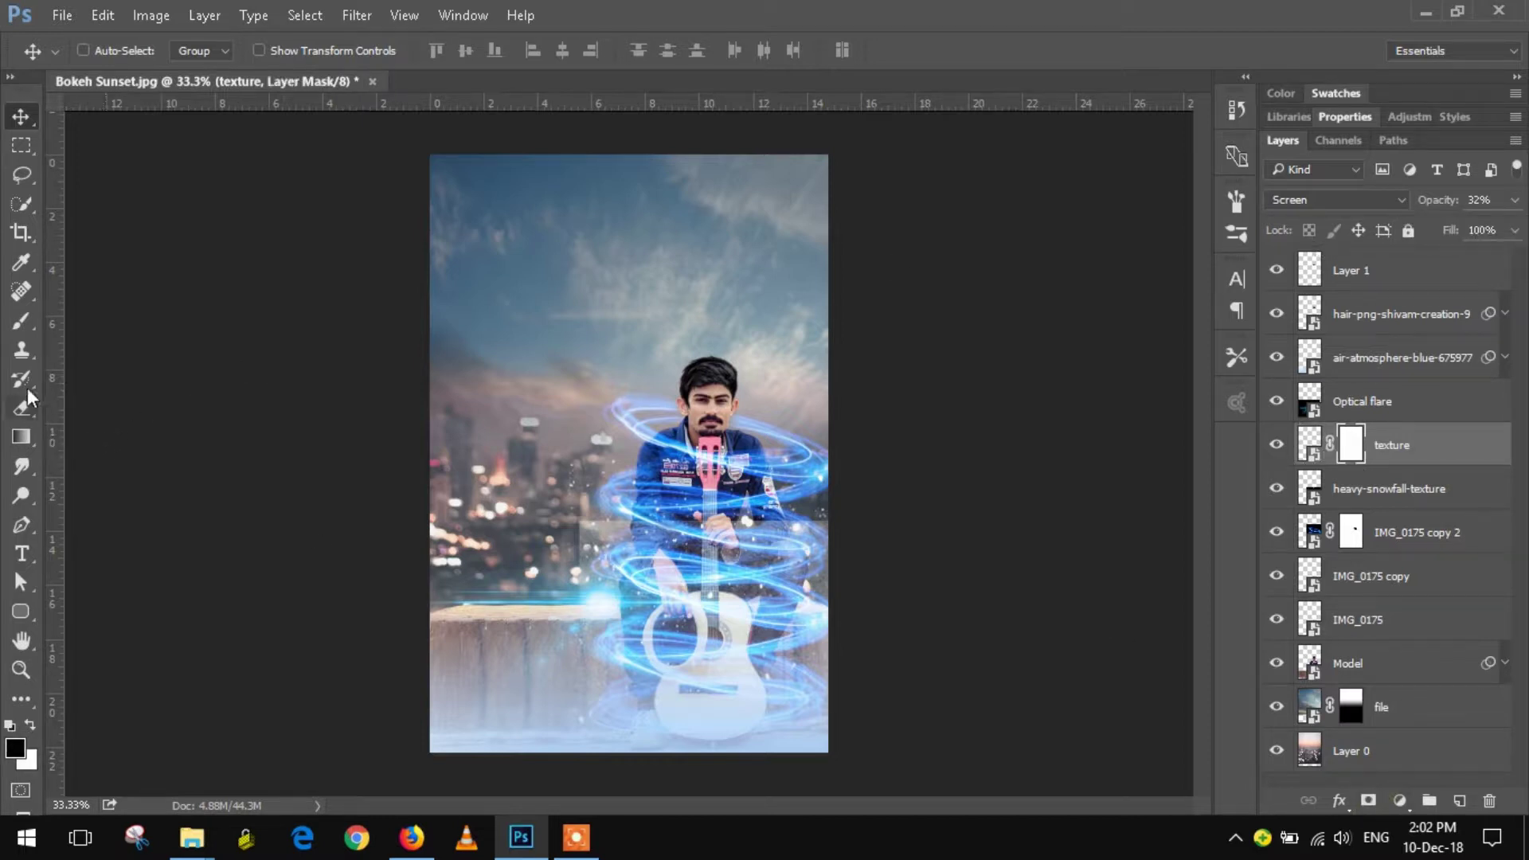
pyautogui.click(22, 321)
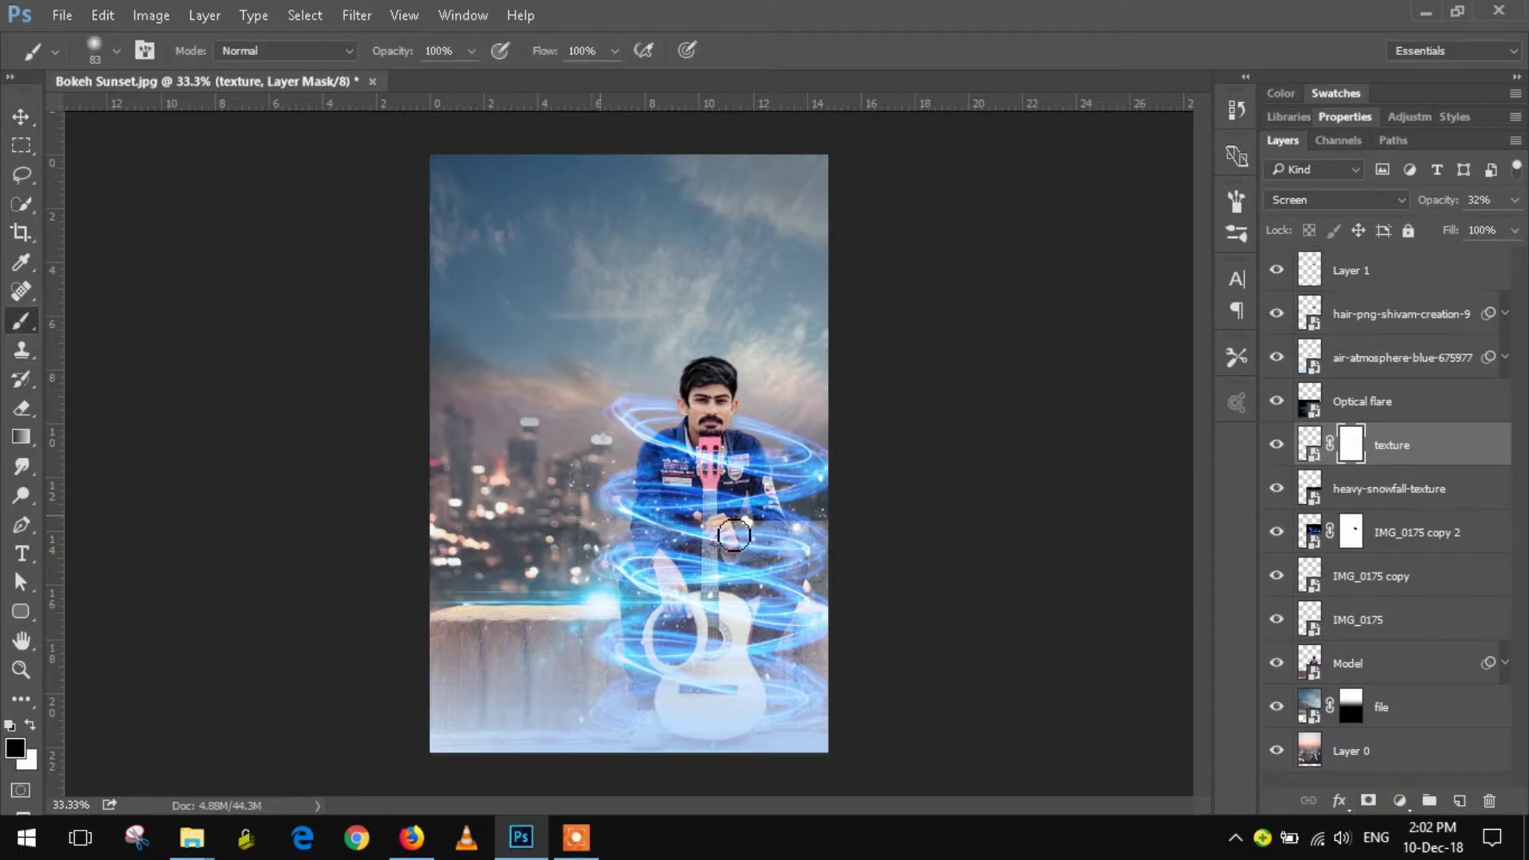
pyautogui.moveTo(733, 535)
pyautogui.mouseDown()
pyautogui.moveTo(836, 536)
pyautogui.moveTo(615, 506)
pyautogui.moveTo(609, 582)
pyautogui.mouseUp()
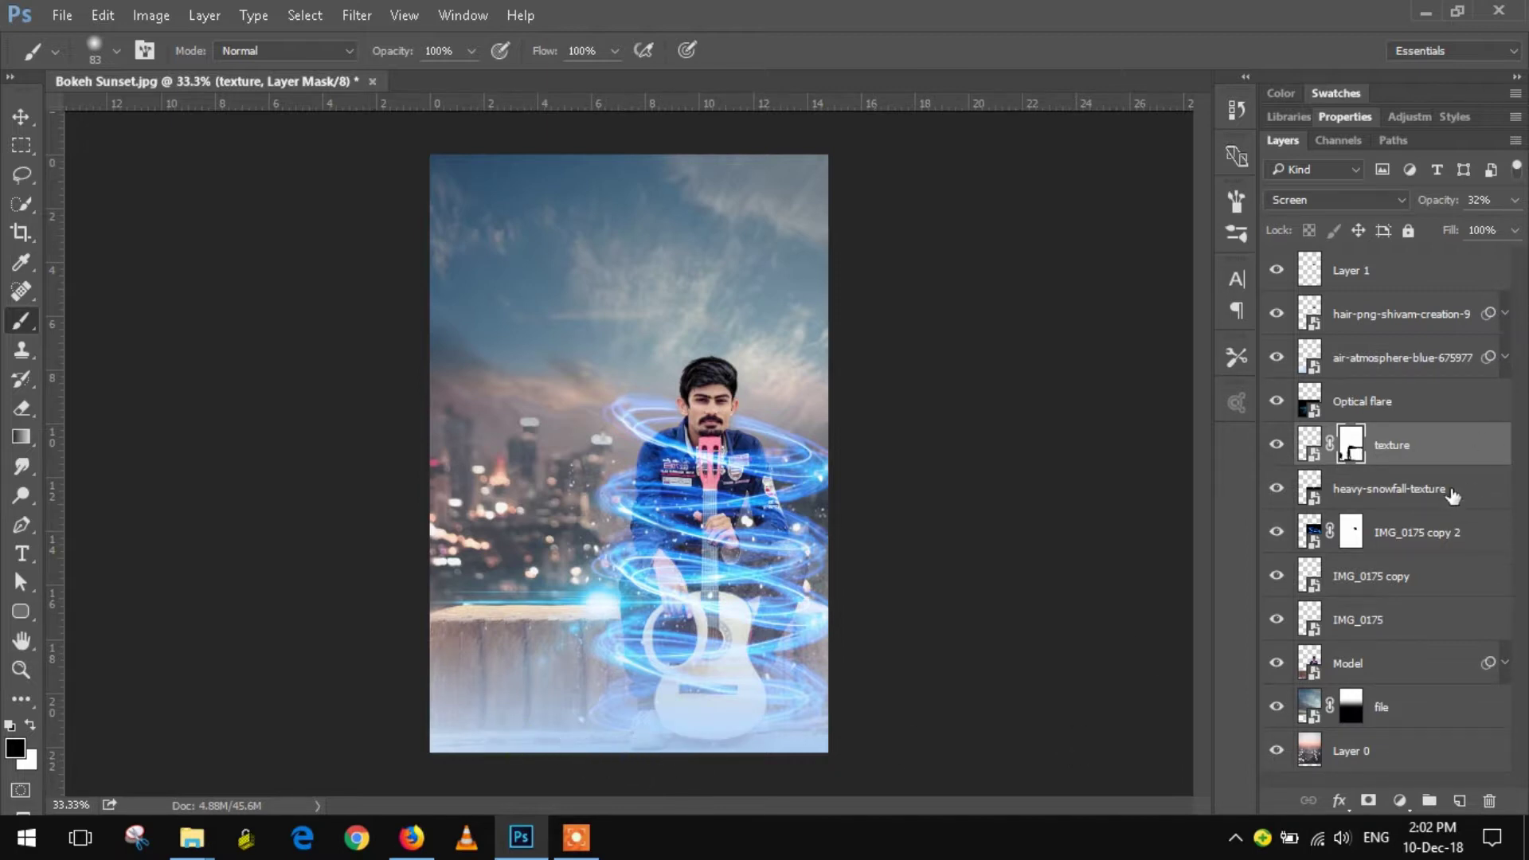
# Lower the air-atmosphere-blue cloud layer's opacity to 64%.
pyautogui.click(1410, 478)
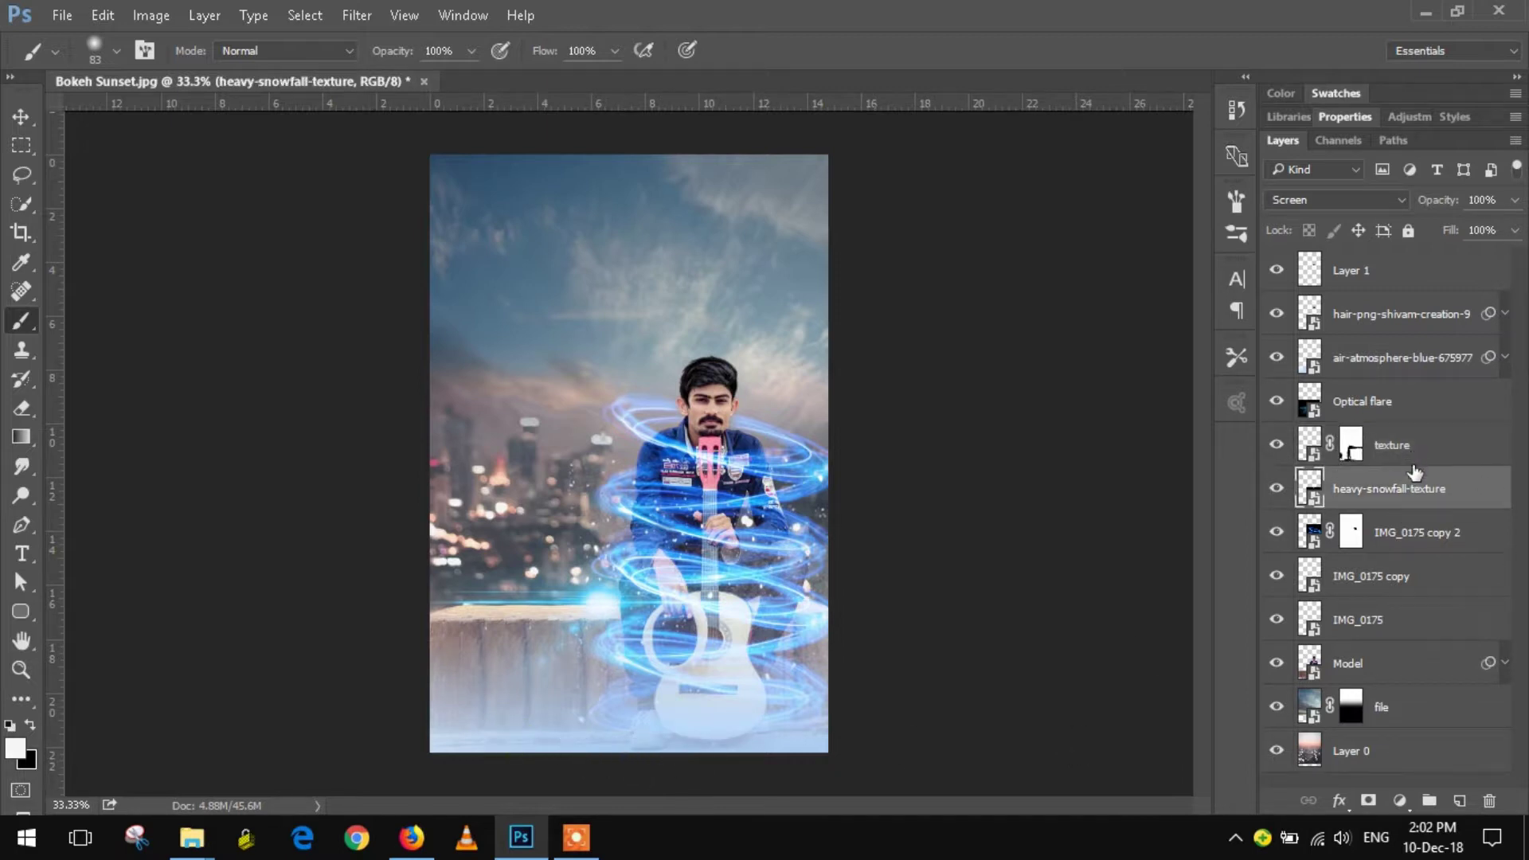
pyautogui.click(1377, 362)
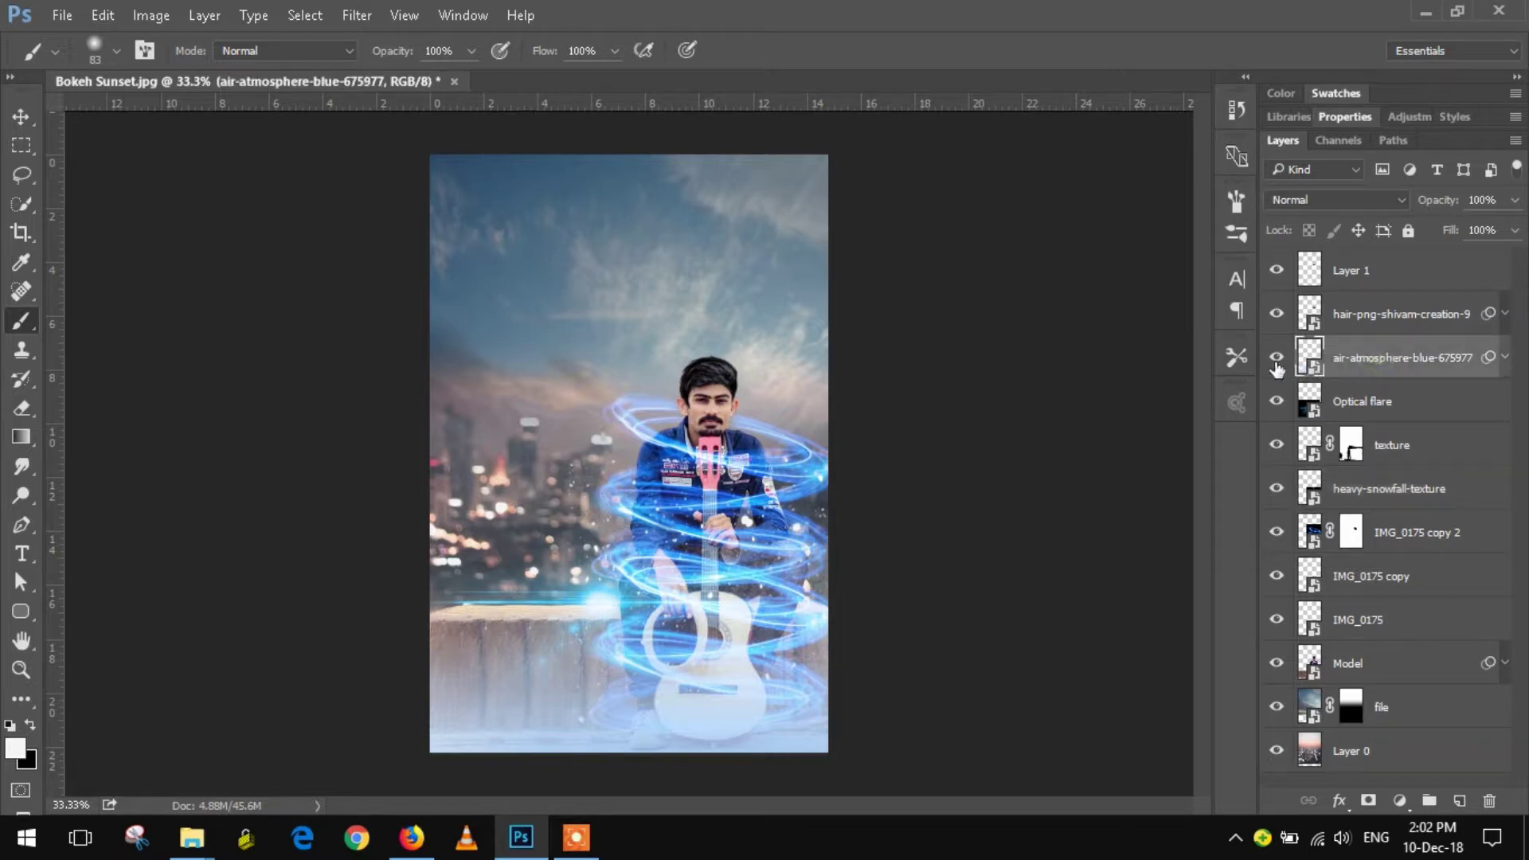
pyautogui.click(1276, 358)
pyautogui.click(1510, 200)
pyautogui.moveTo(1497, 227); pyautogui.dragTo(1478, 226)
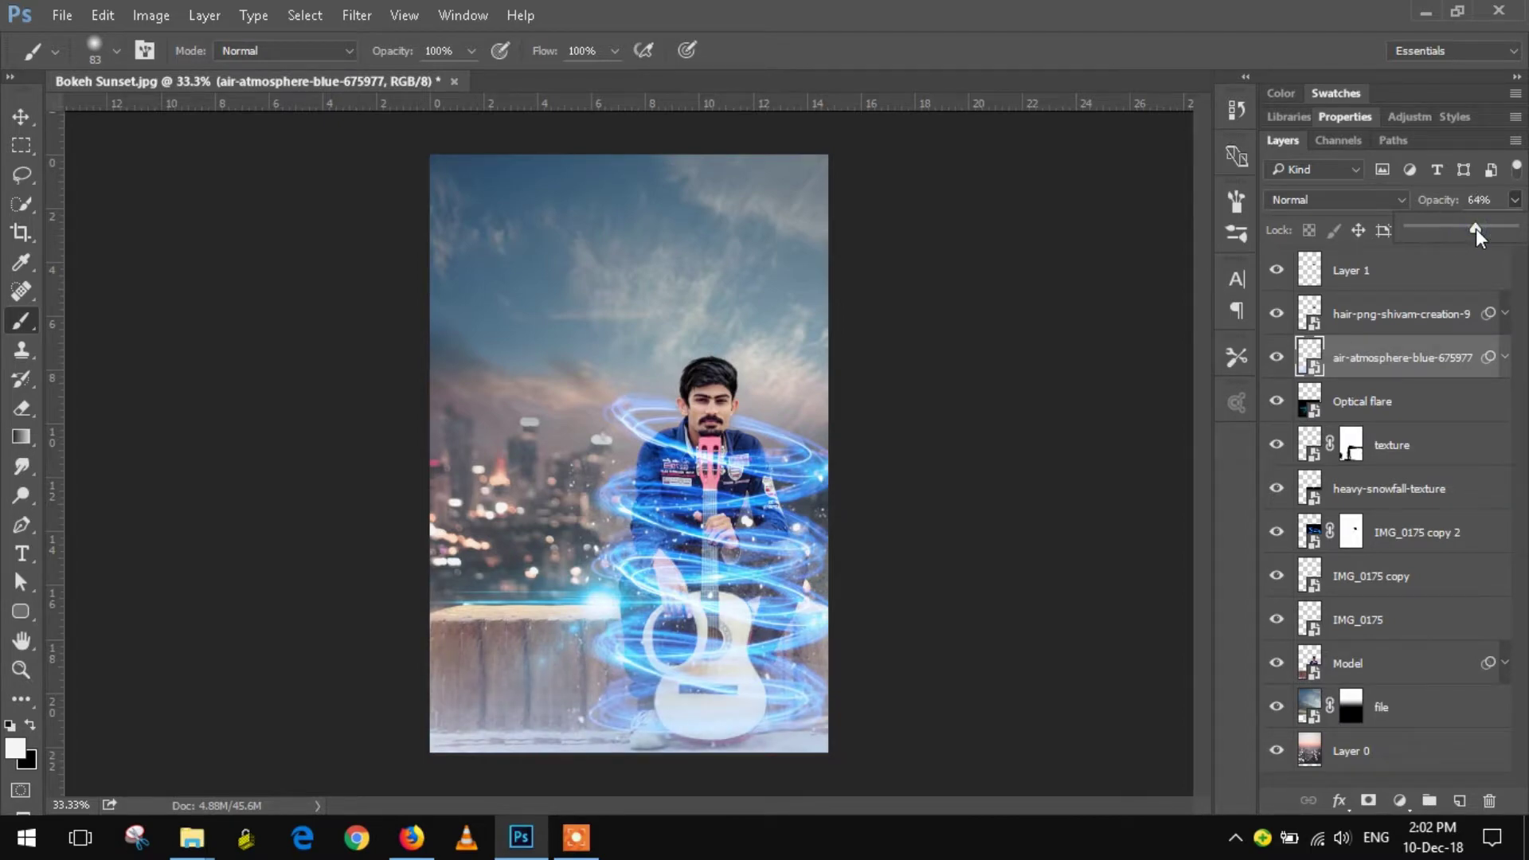
pyautogui.click(24, 120)
# Place 2k19.jpg above Layer 1 at the canvas top in Screen blend mode.
pyautogui.click(1465, 283)
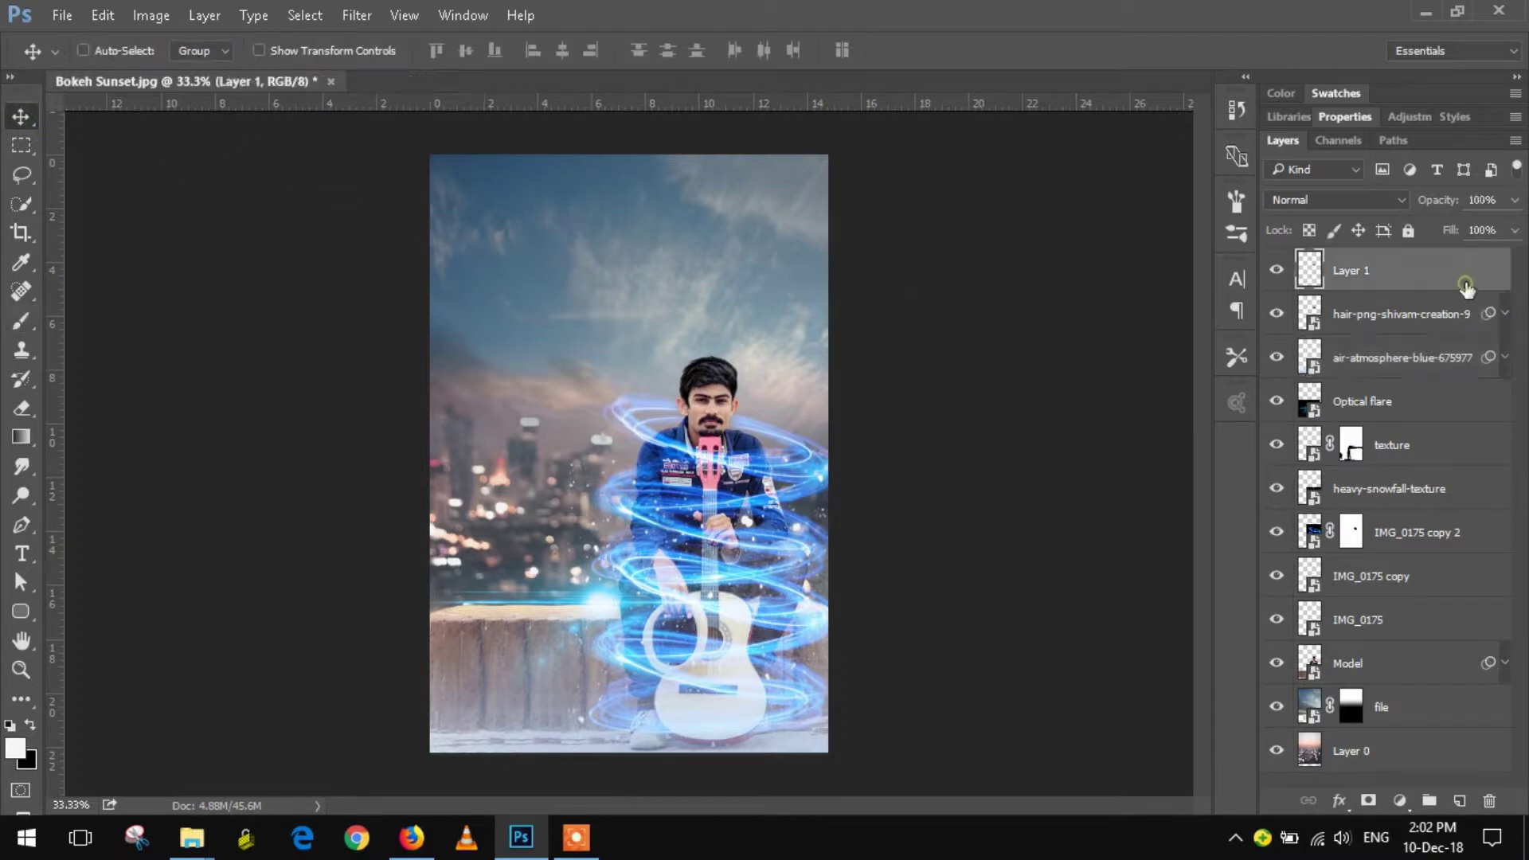
pyautogui.click(64, 16)
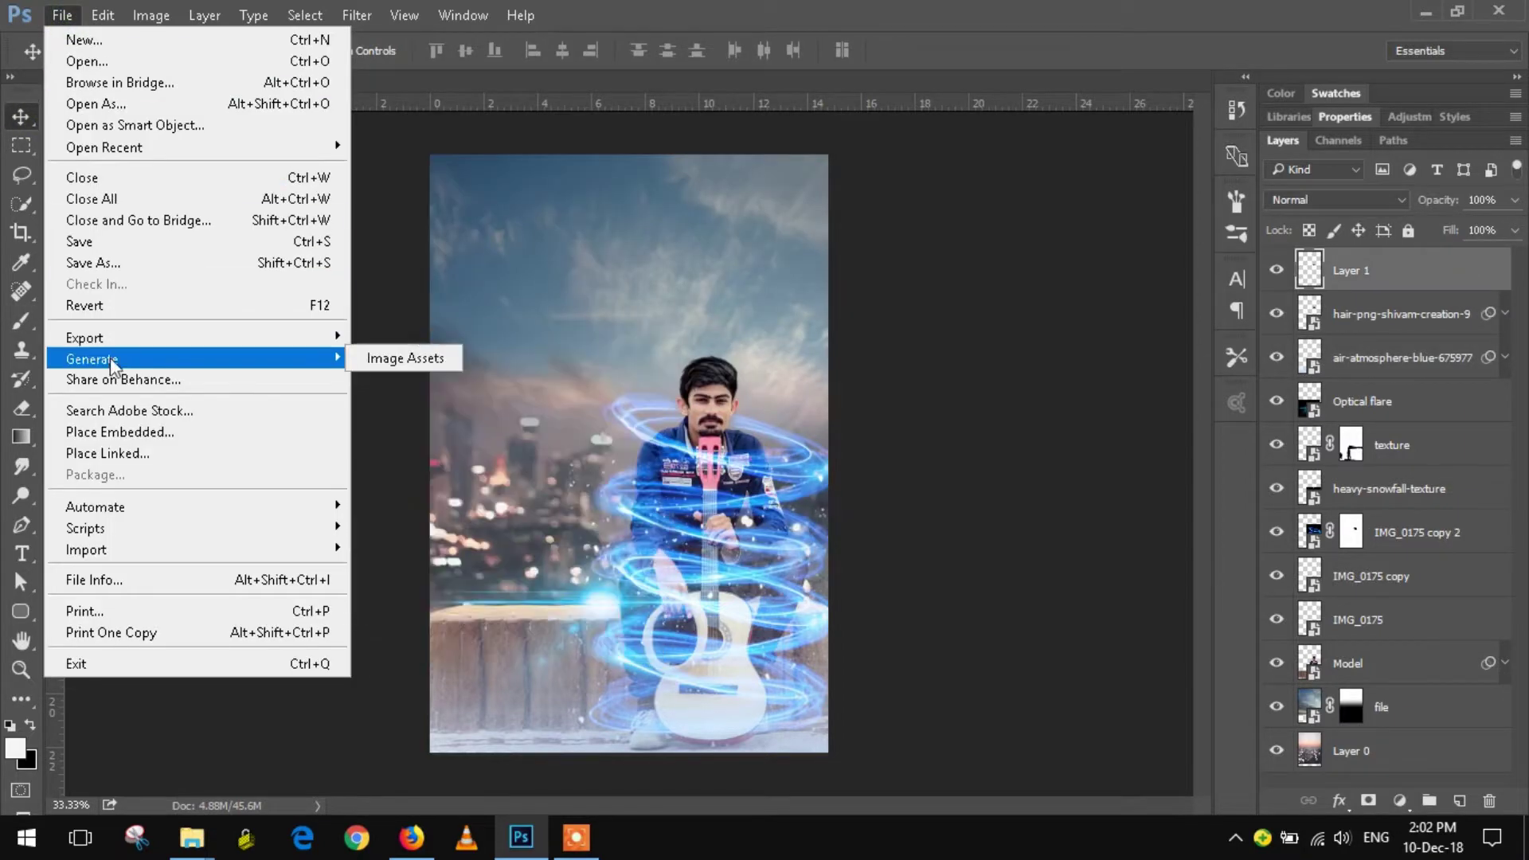
pyautogui.click(127, 431)
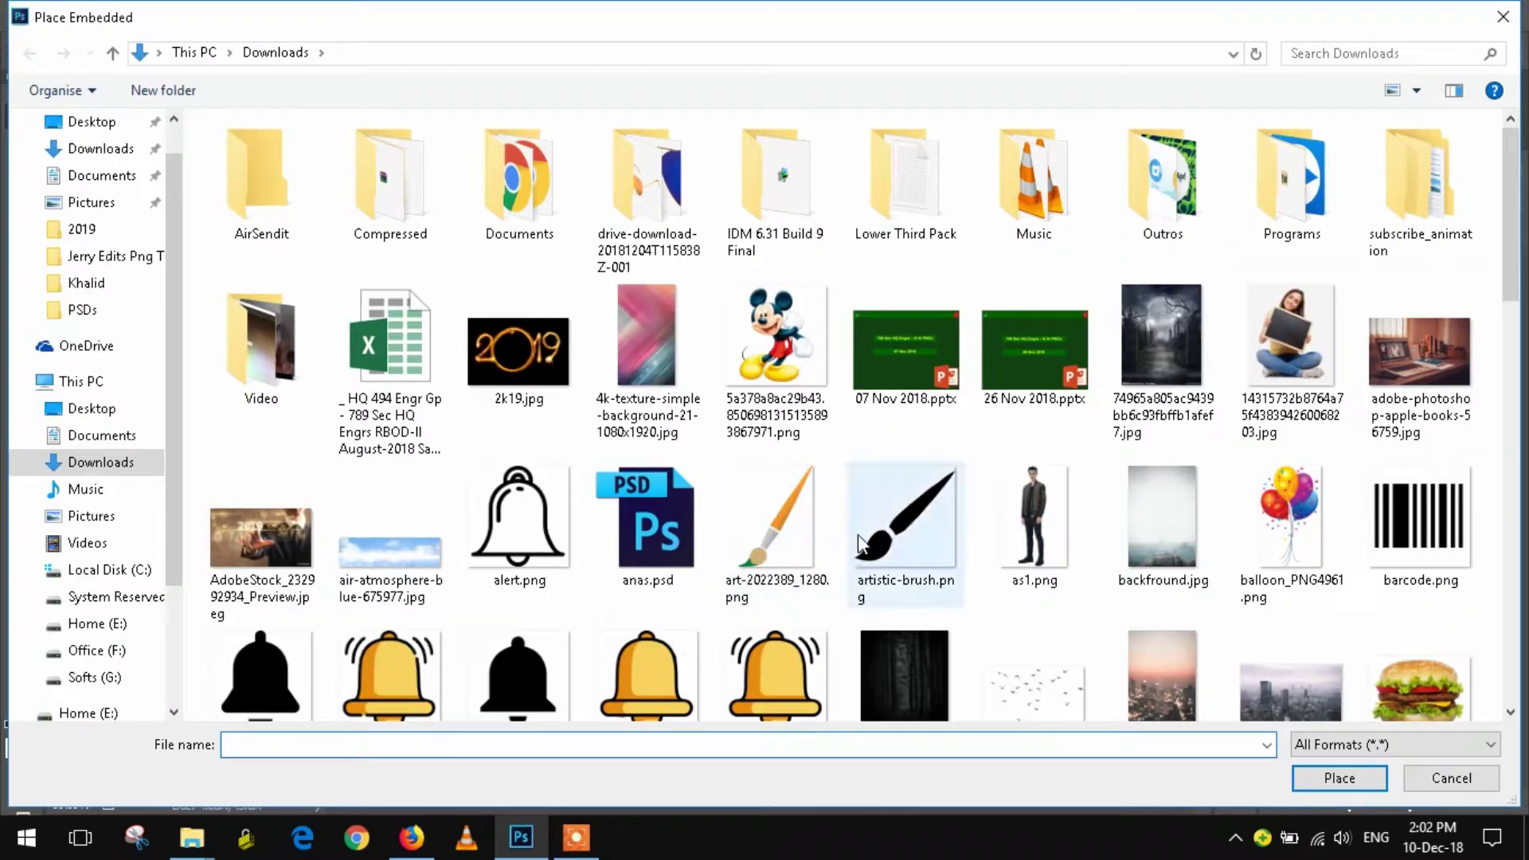
pyautogui.doubleClick(517, 350)
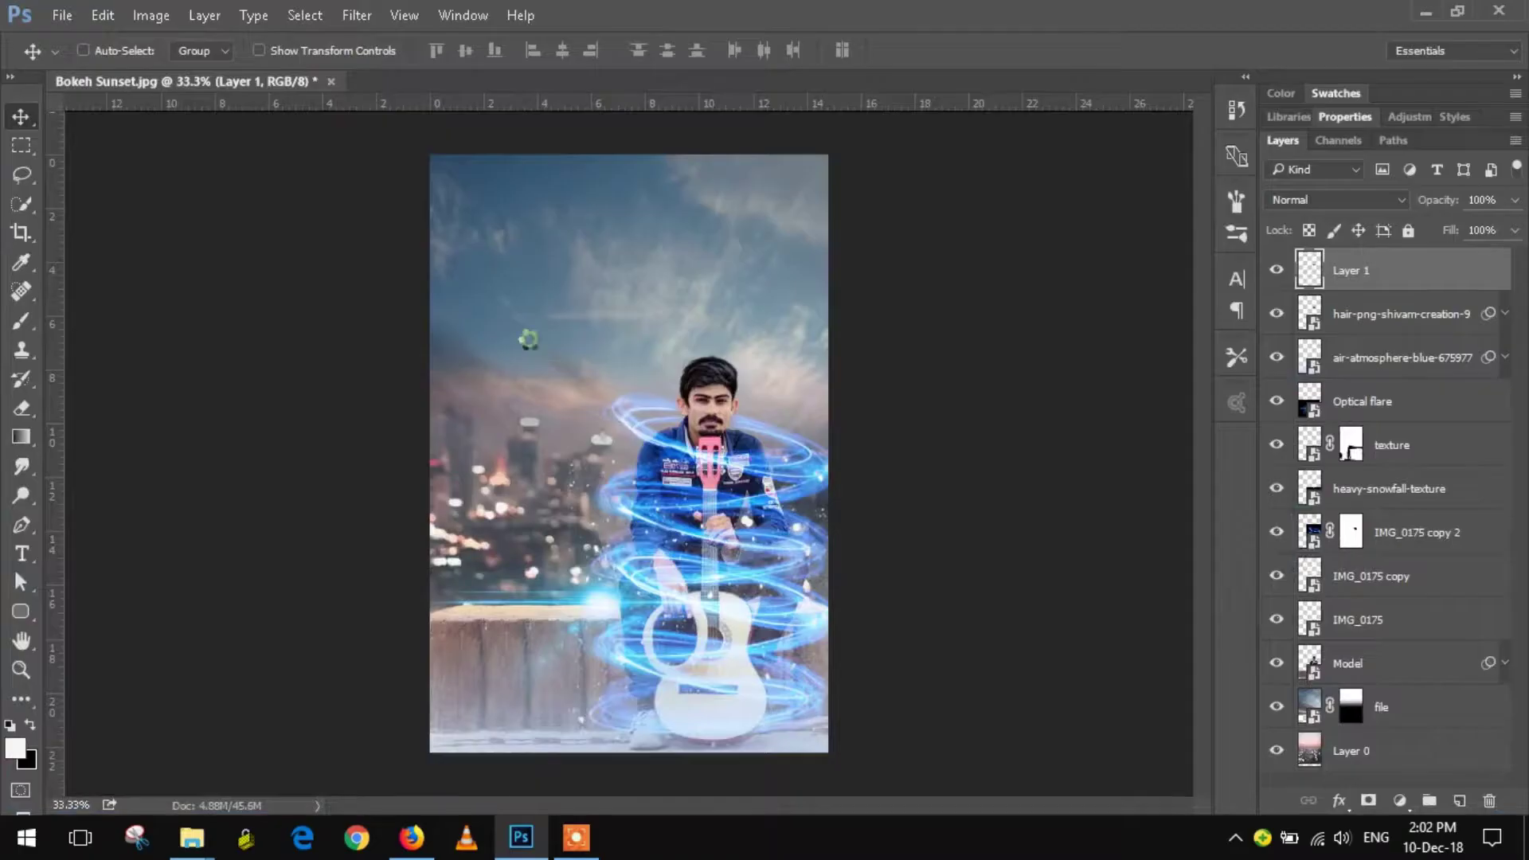
pyautogui.moveTo(669, 390); pyautogui.dragTo(666, 249)
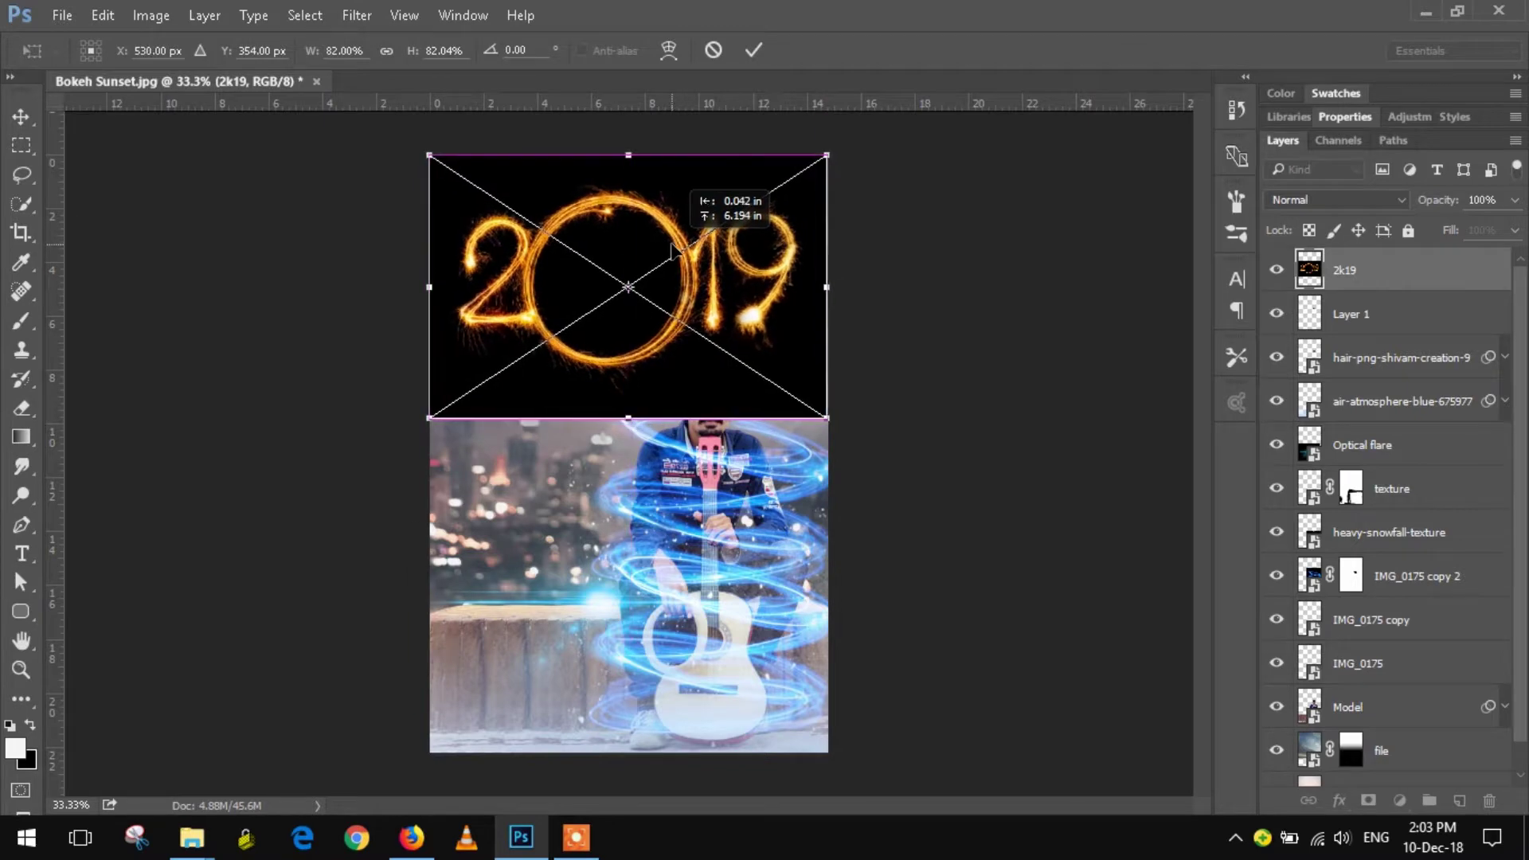
pyautogui.click(1313, 200)
pyautogui.click(1331, 353)
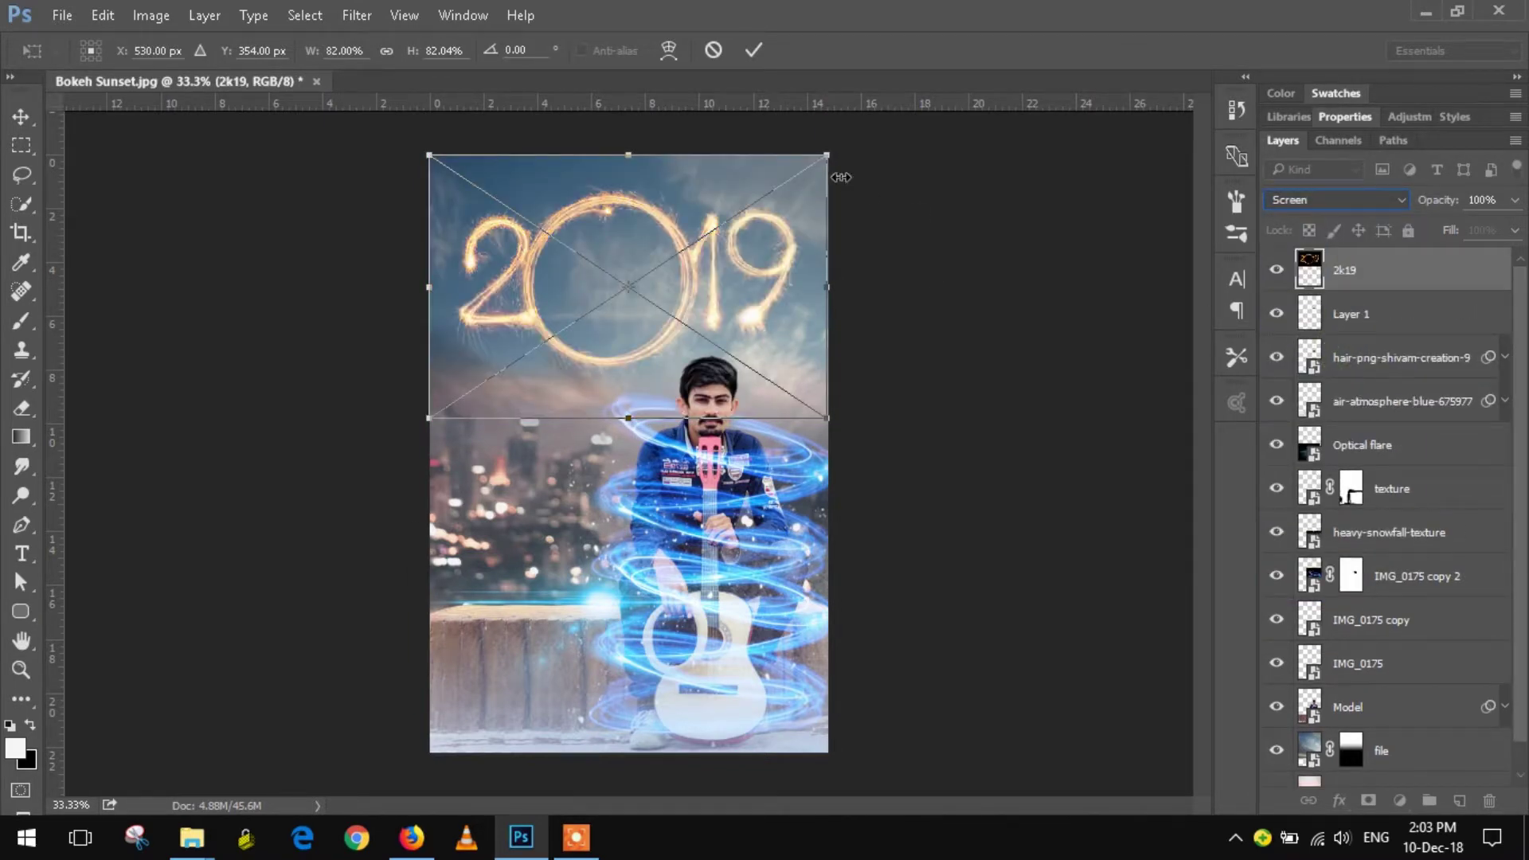
# Scale the 2019 lettering to about 60% and commit it slightly higher.
pyautogui.moveTo(828, 158); pyautogui.dragTo(778, 196)
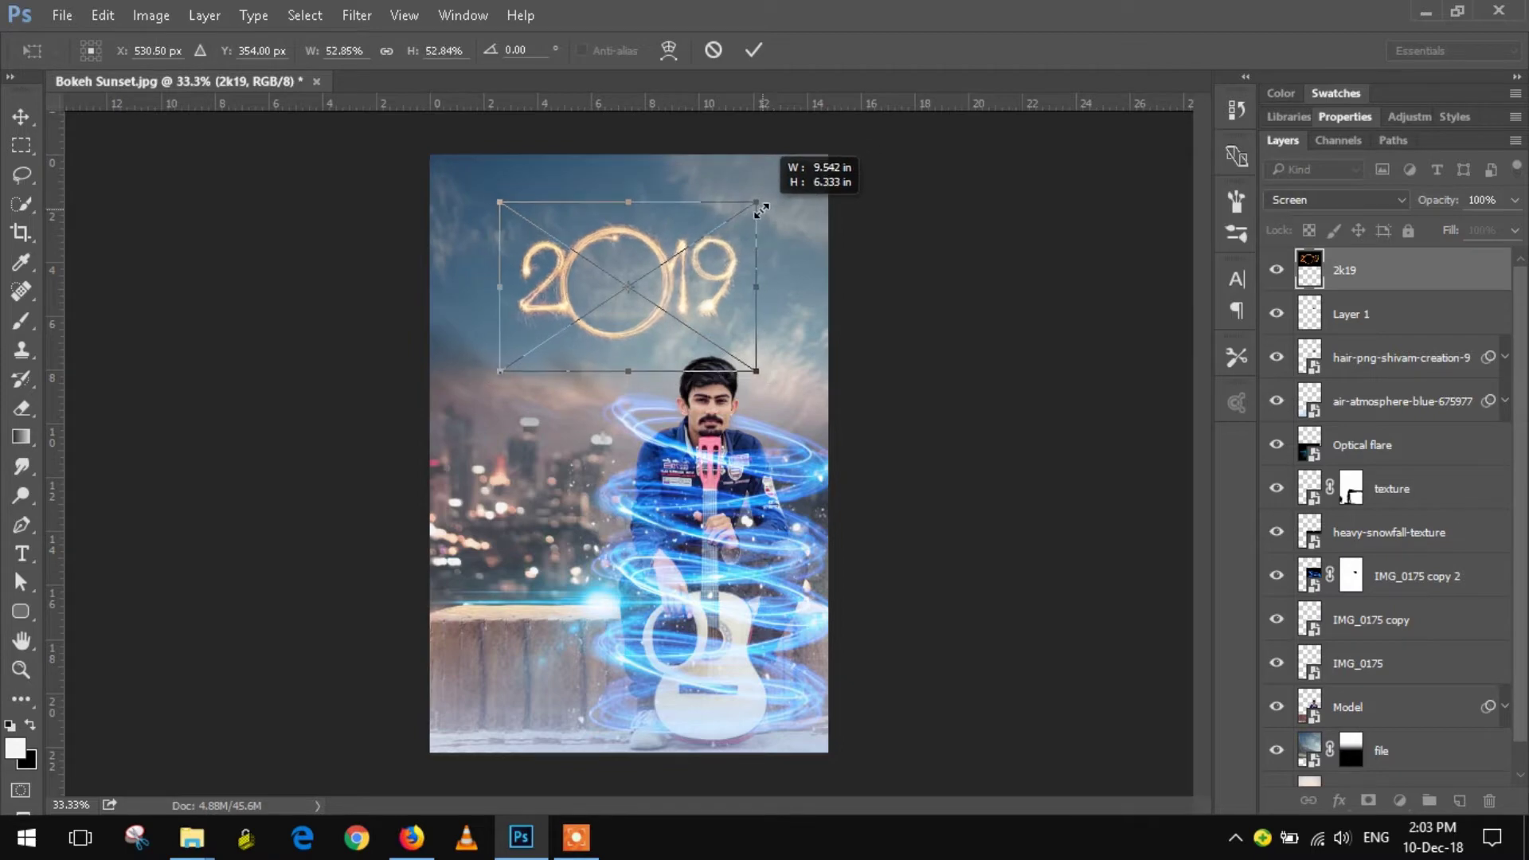
pyautogui.moveTo(723, 279); pyautogui.dragTo(727, 253)
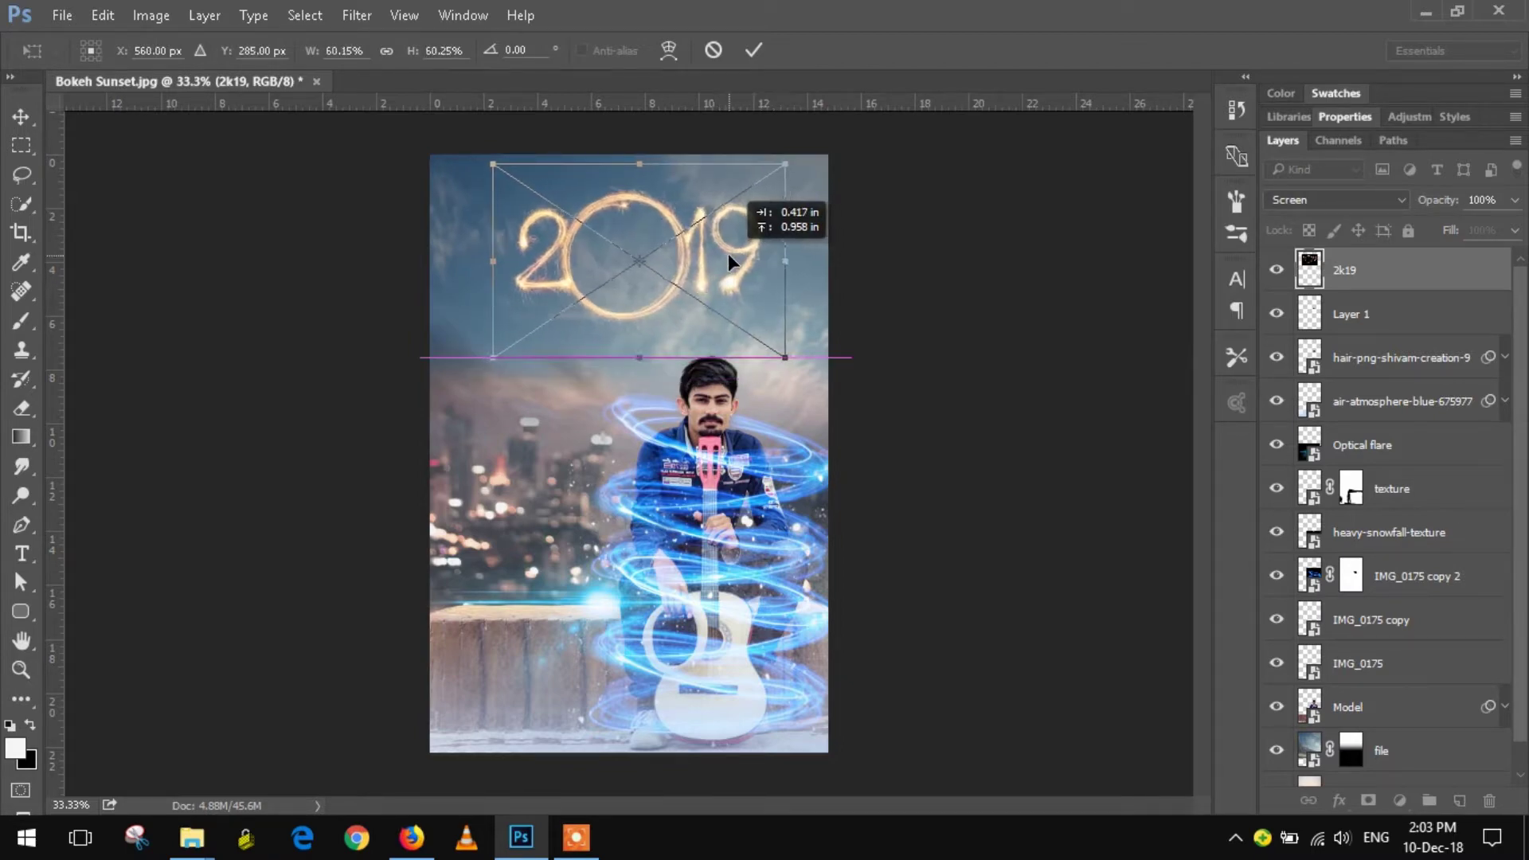
pyautogui.click(753, 49)
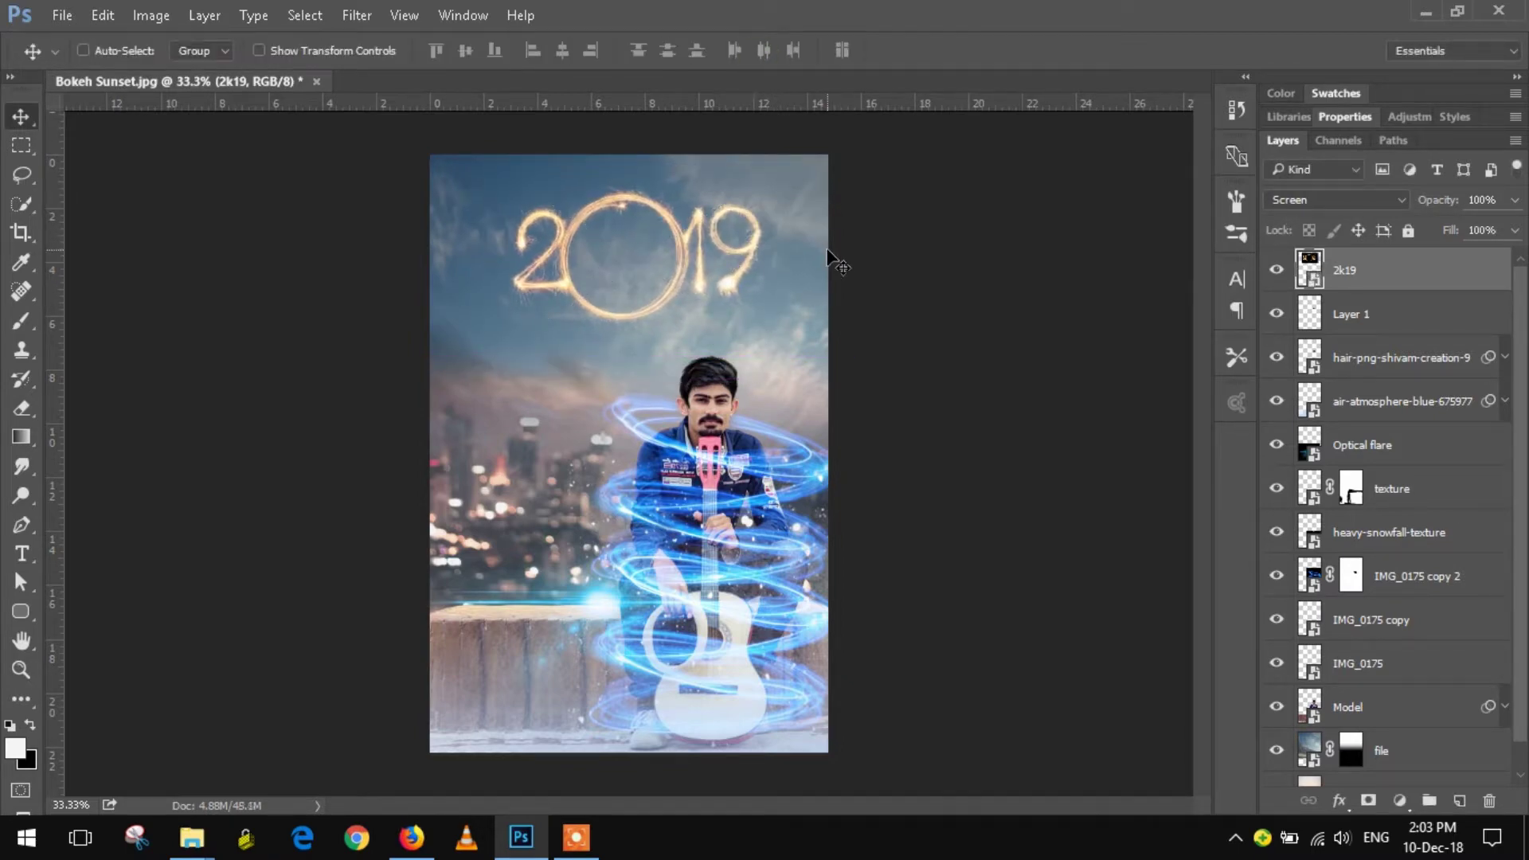
# Select all, align the 2k19 layer to horizontal centre, then deselect layers and selection.
pyautogui.click(304, 15)
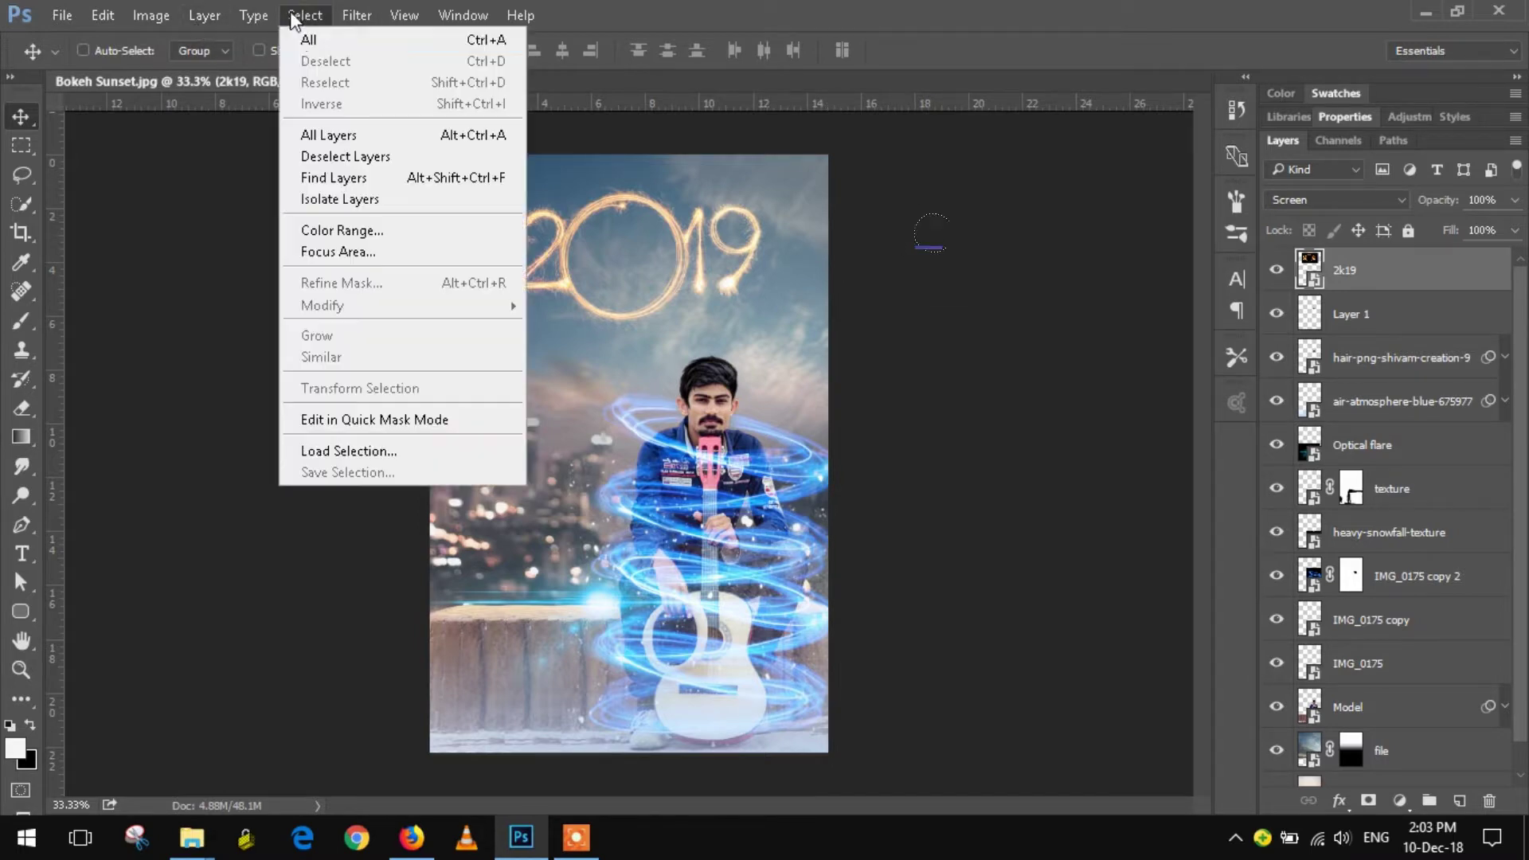
pyautogui.click(301, 38)
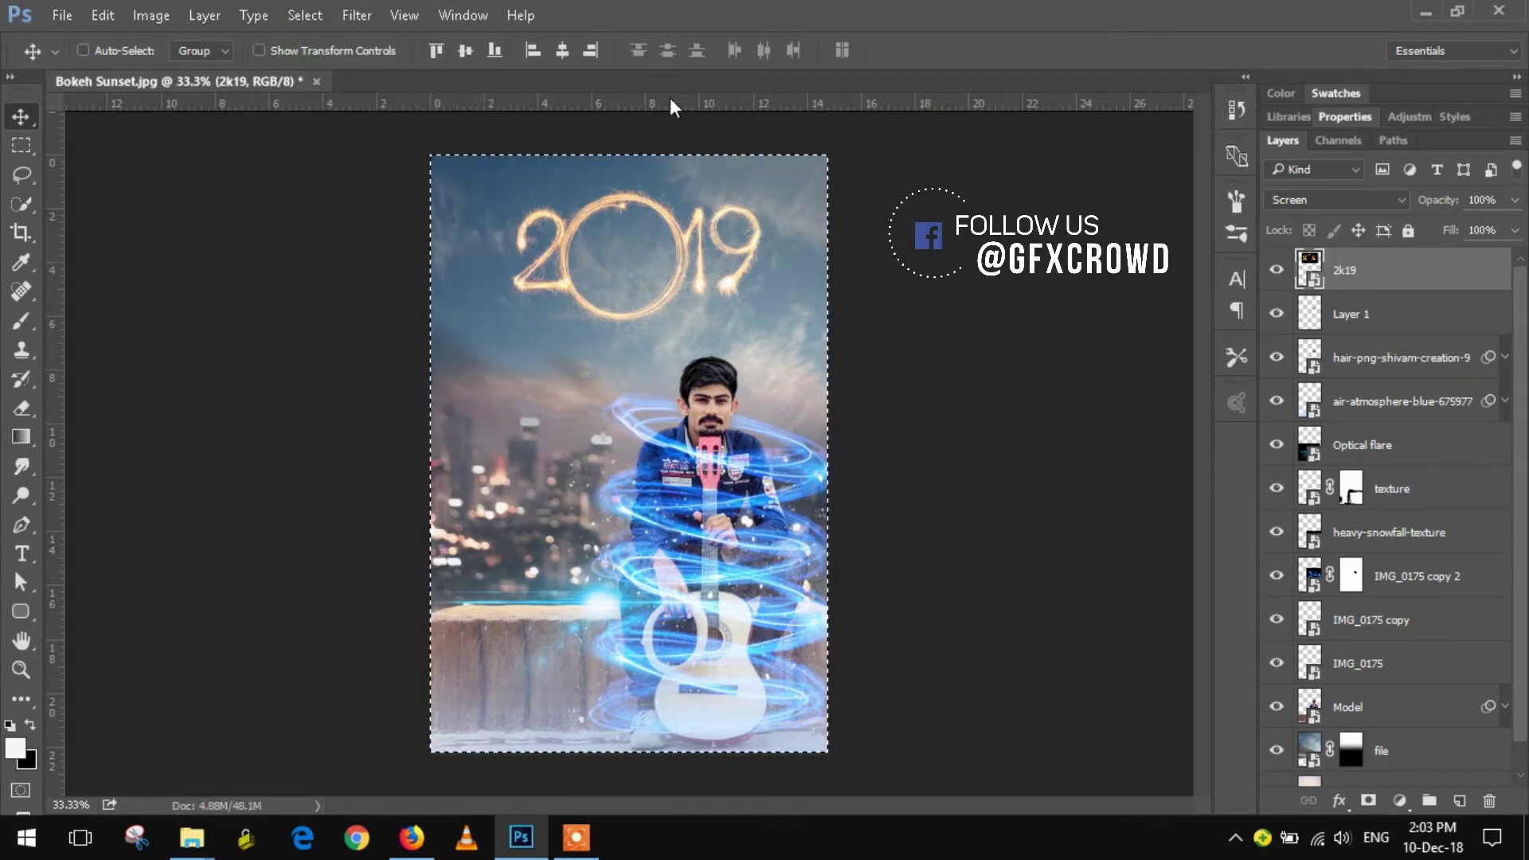
pyautogui.click(563, 53)
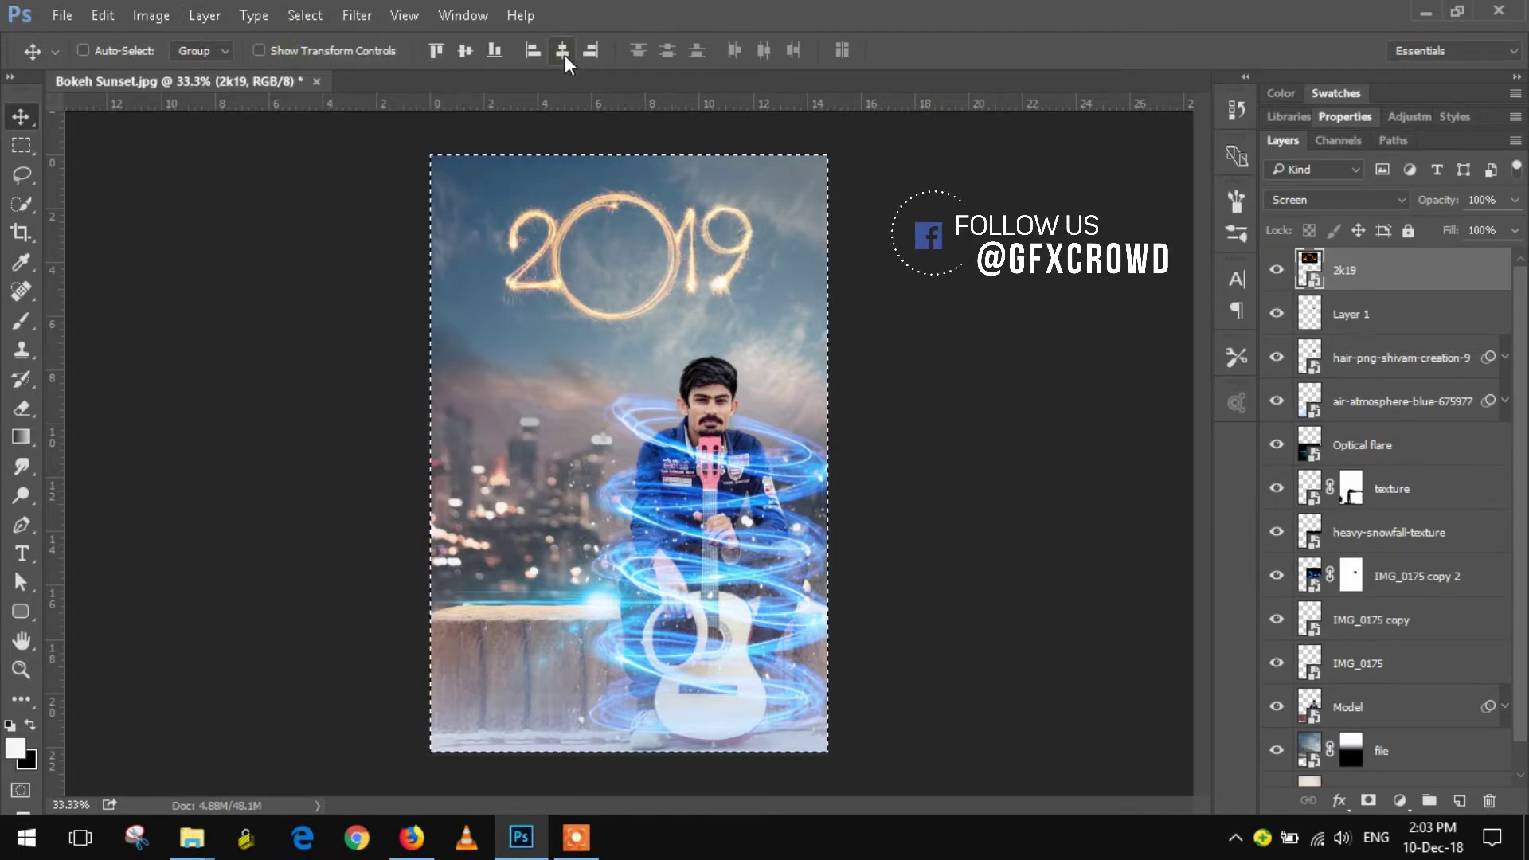
pyautogui.click(300, 18)
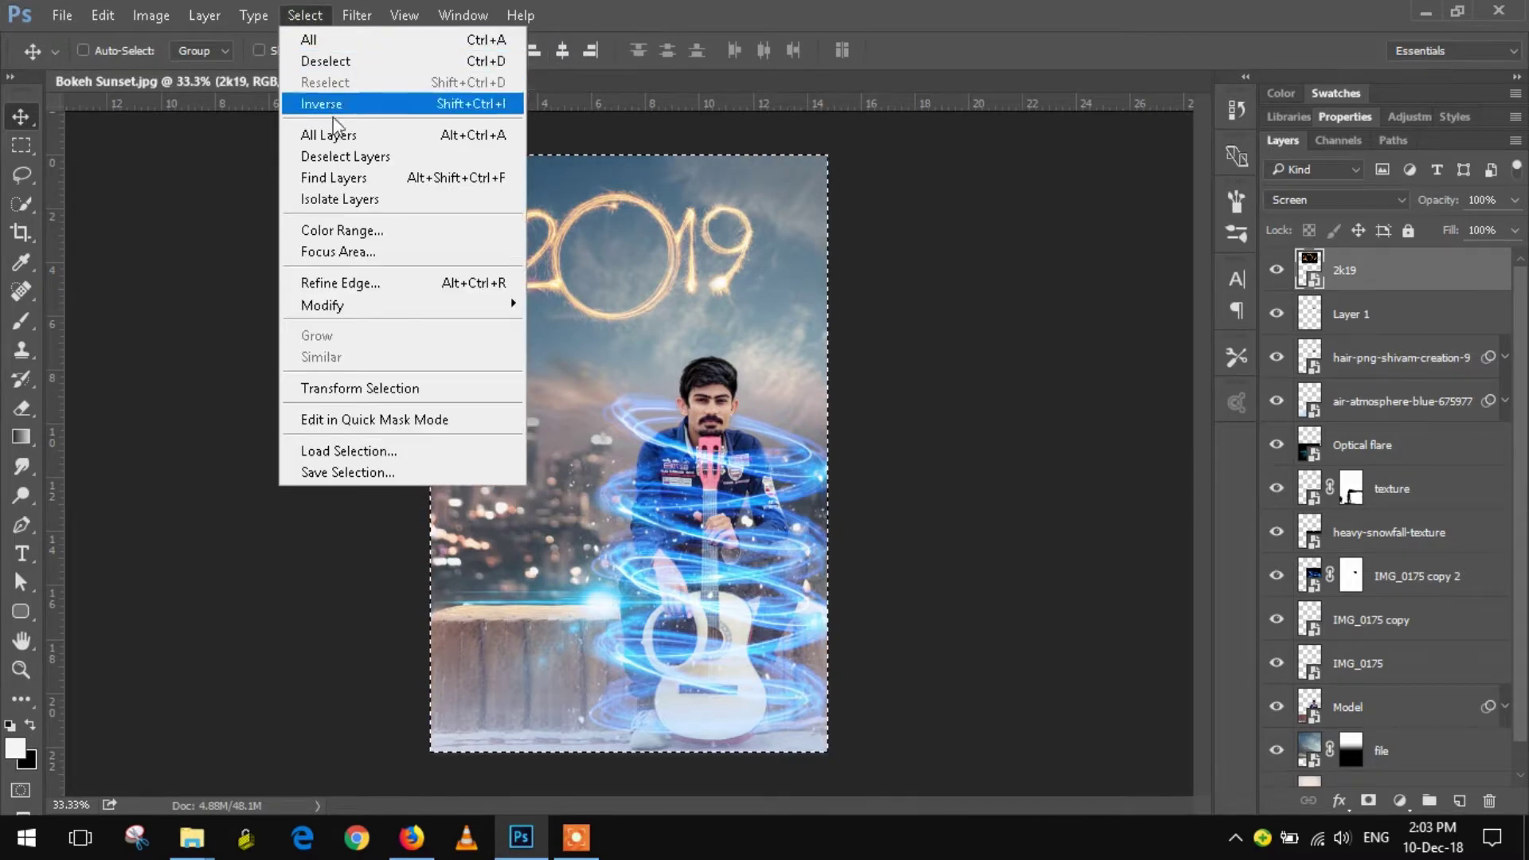
pyautogui.click(351, 156)
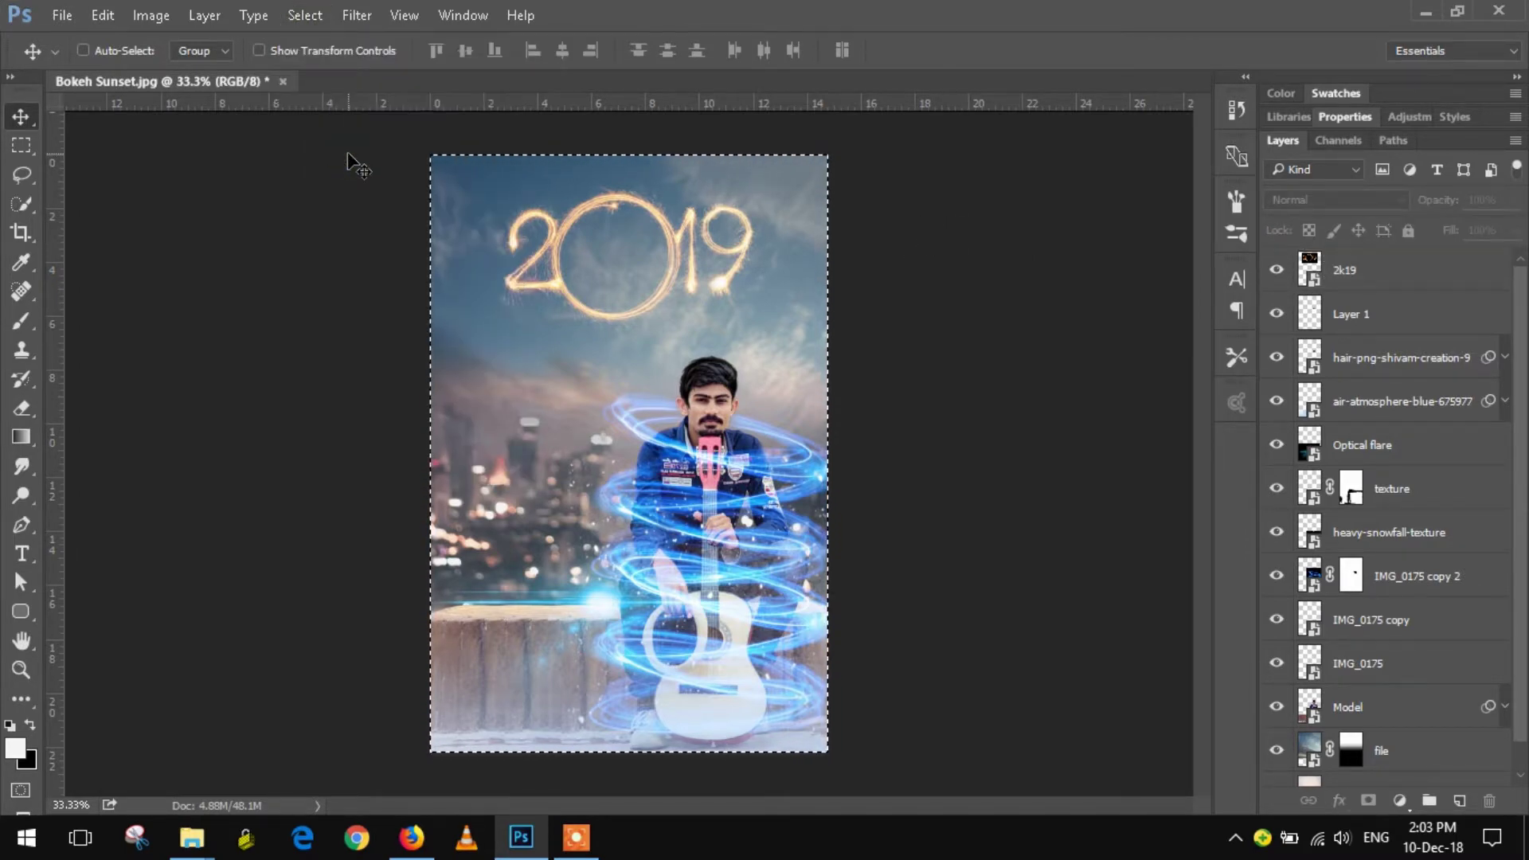
pyautogui.click(306, 16)
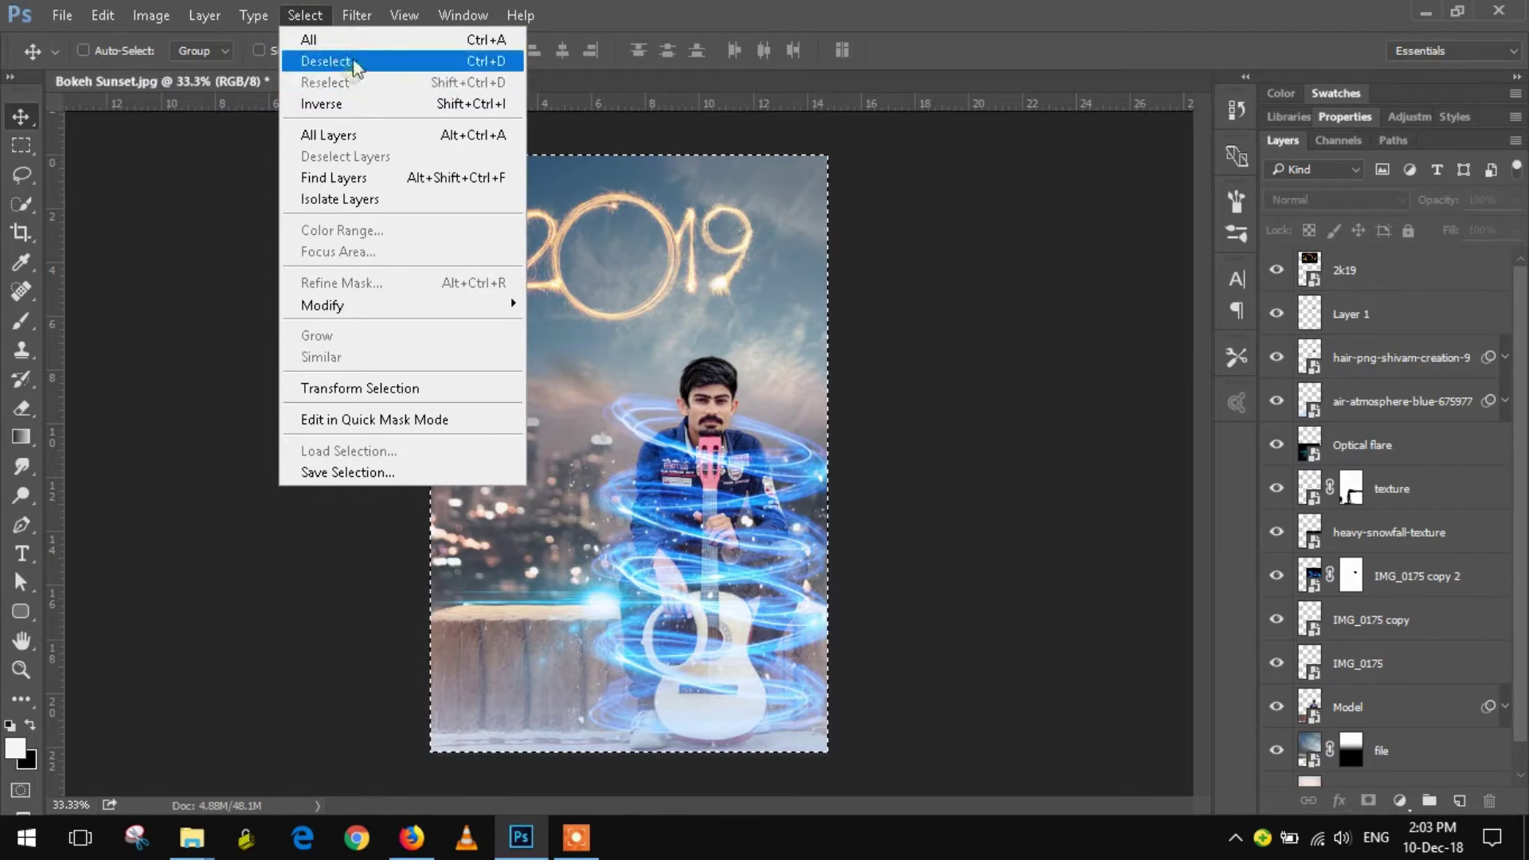
pyautogui.click(352, 61)
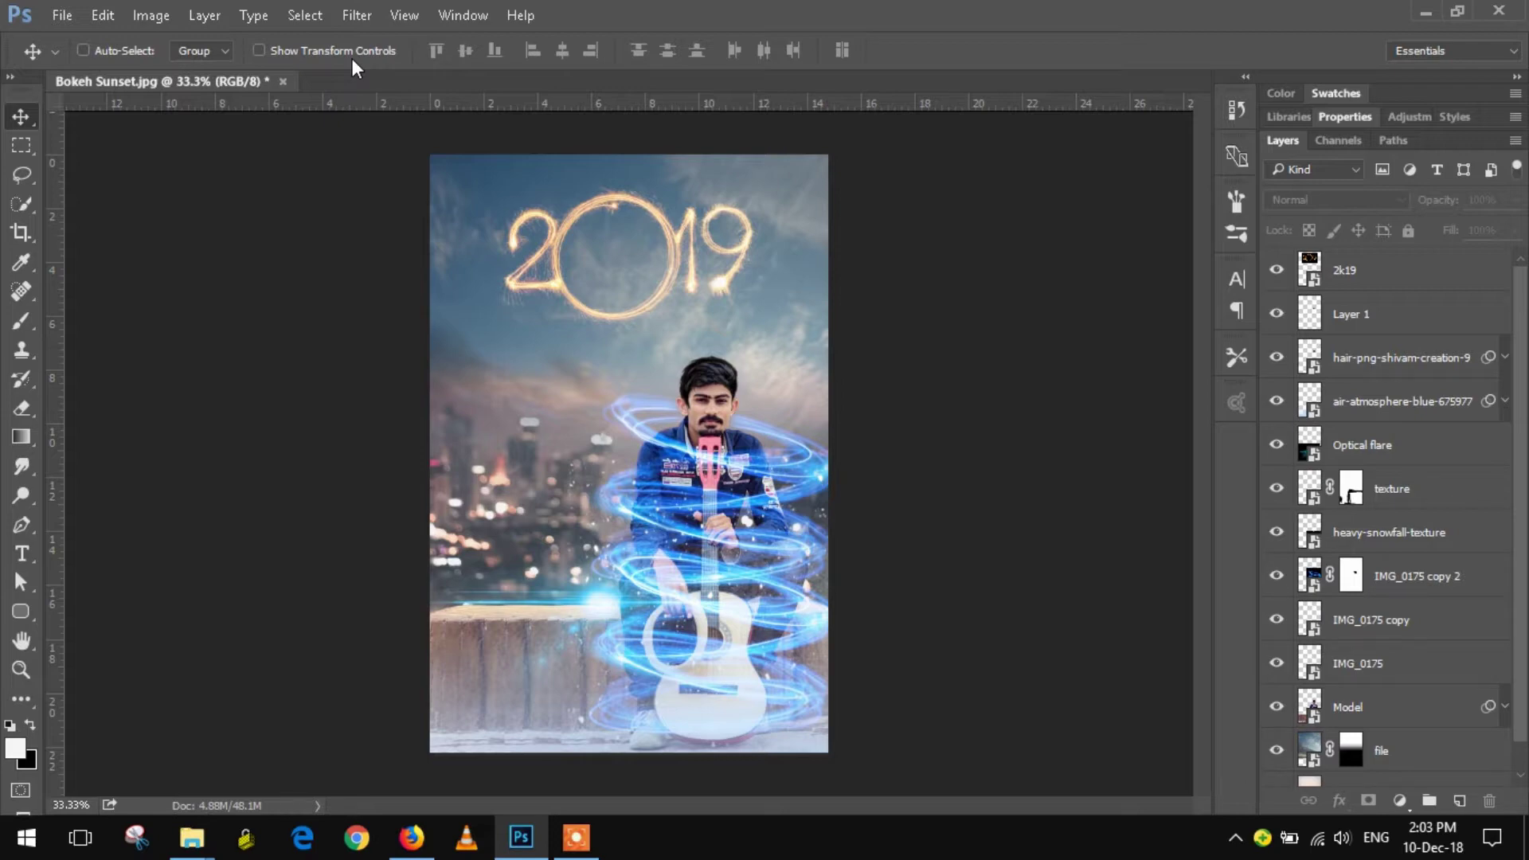
# Place birds_PNG97 as an embedded layer, scaled to about 32%, inside the 0 of 2019.
pyautogui.click(62, 15)
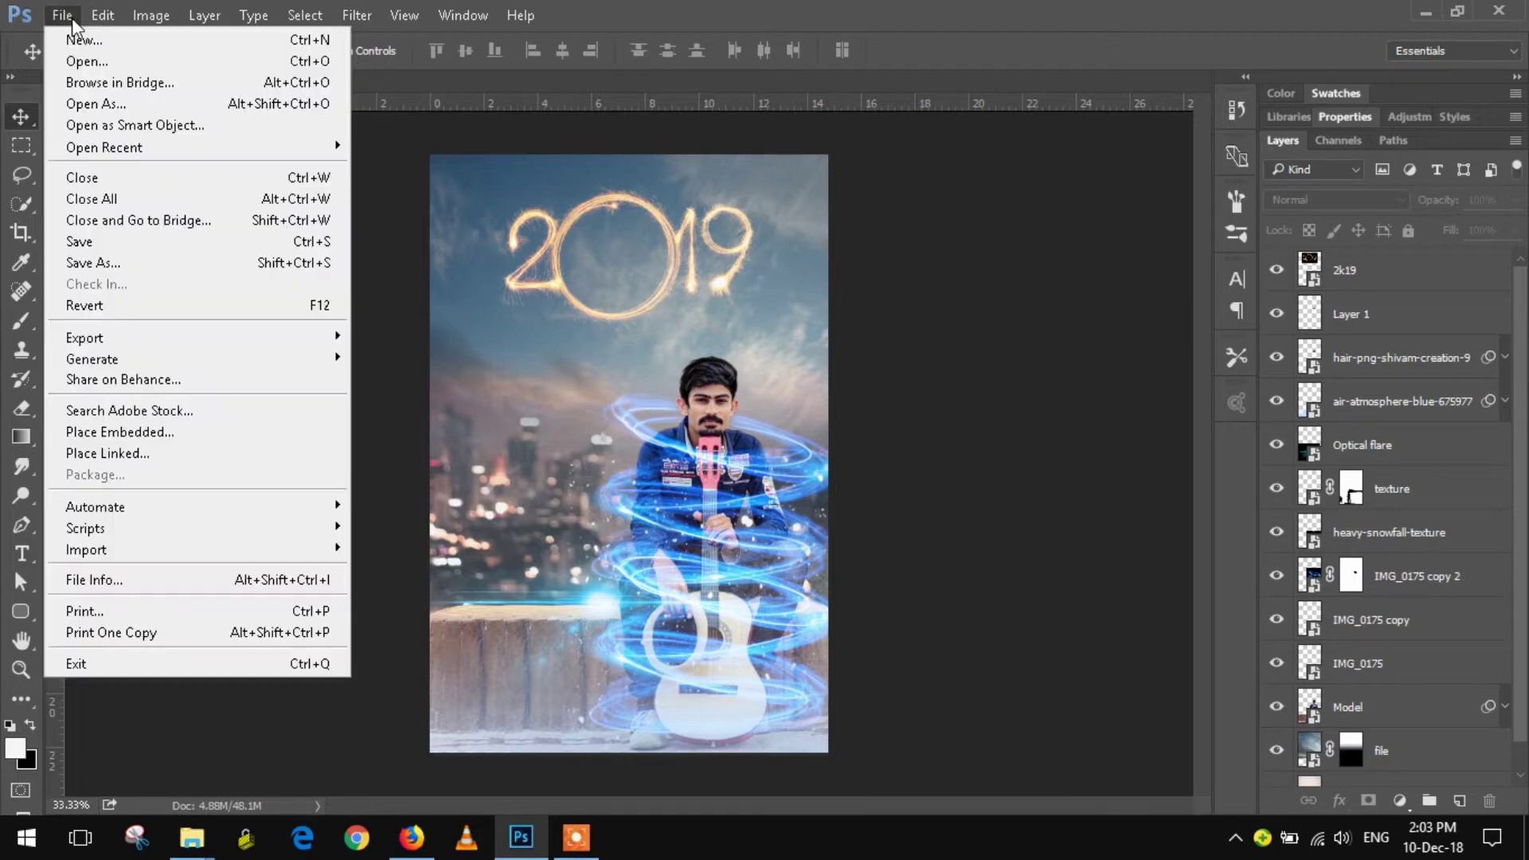
pyautogui.click(118, 431)
pyautogui.doubleClick(1056, 675)
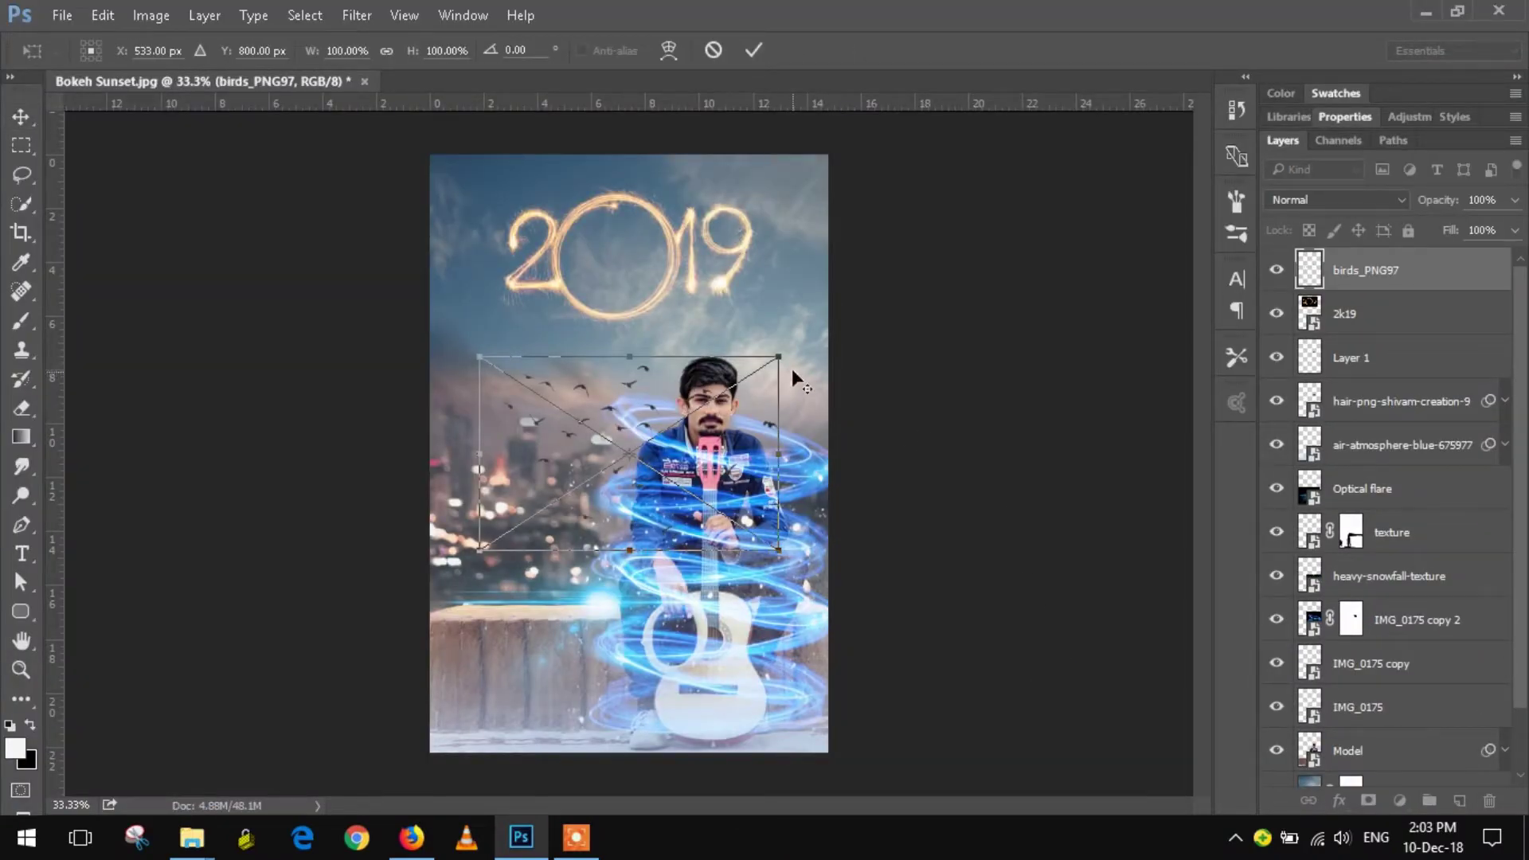
pyautogui.moveTo(780, 356); pyautogui.dragTo(698, 408)
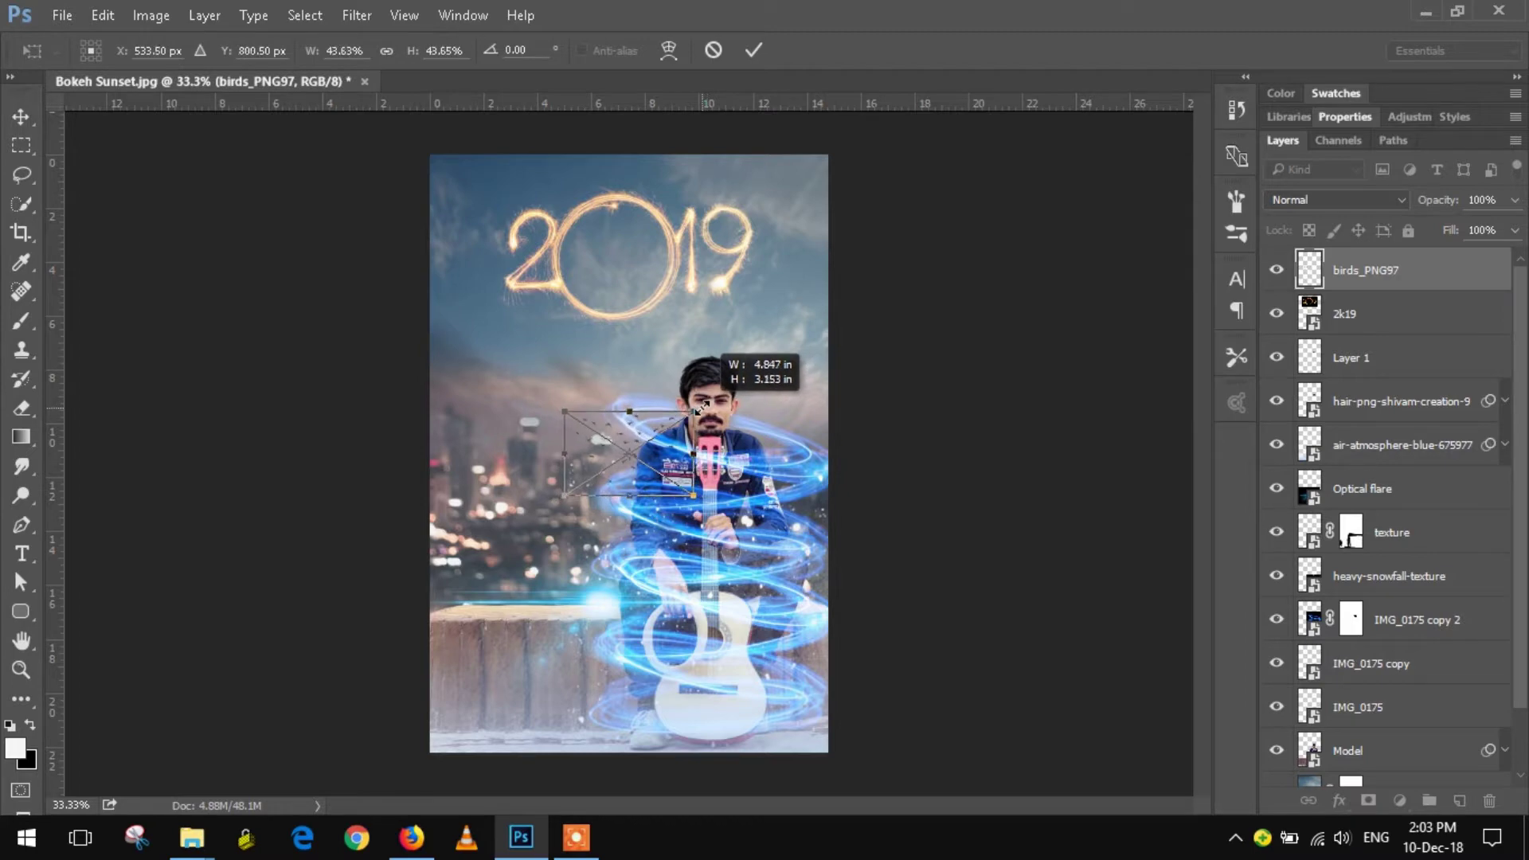
pyautogui.moveTo(615, 441); pyautogui.dragTo(608, 251)
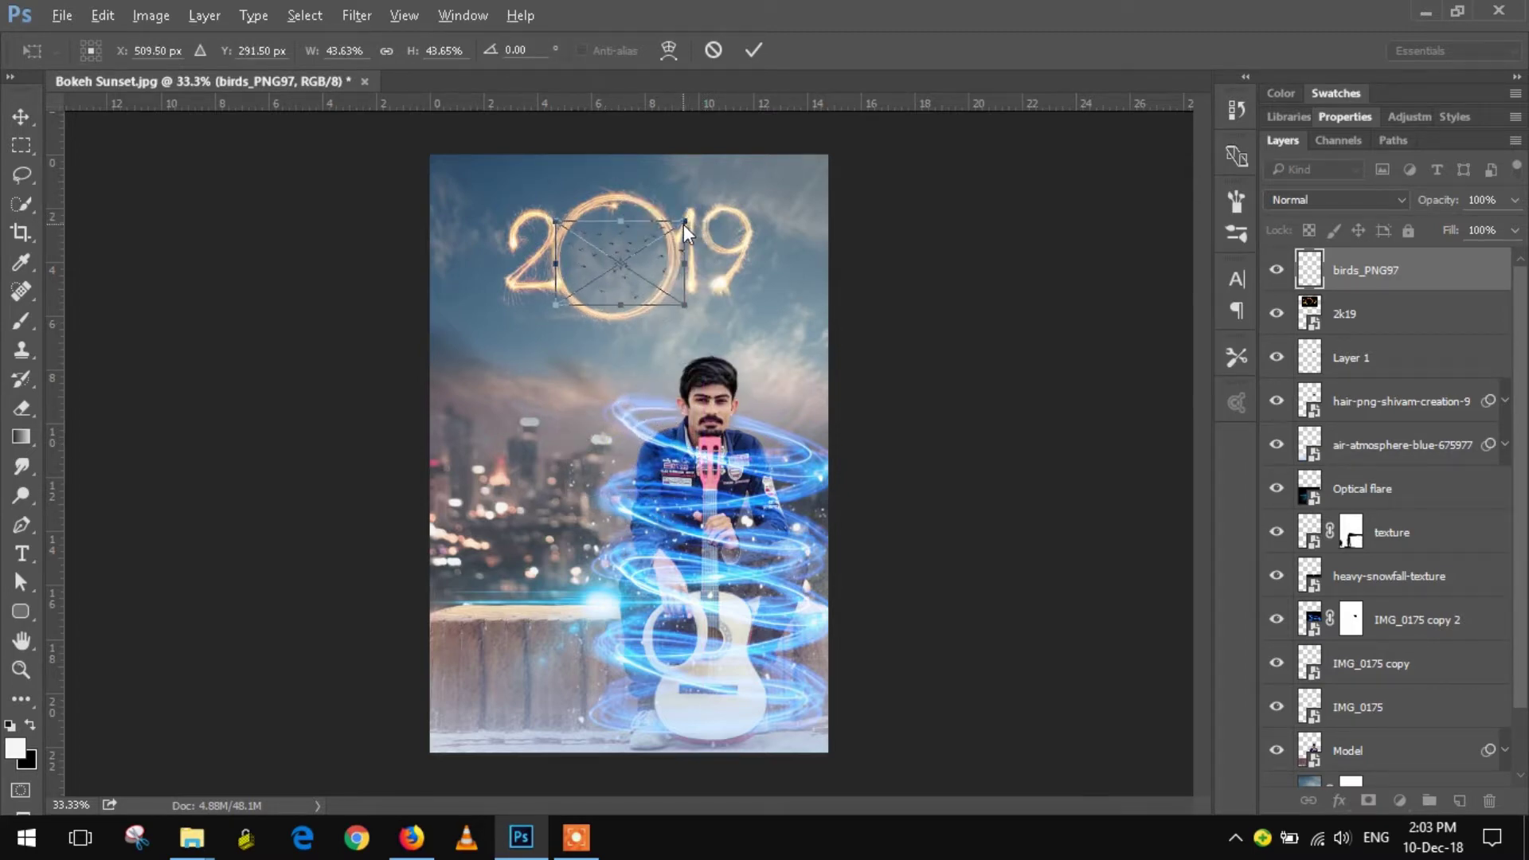
pyautogui.hotkey('alt', 'shift')
pyautogui.moveTo(687, 221); pyautogui.dragTo(632, 268)
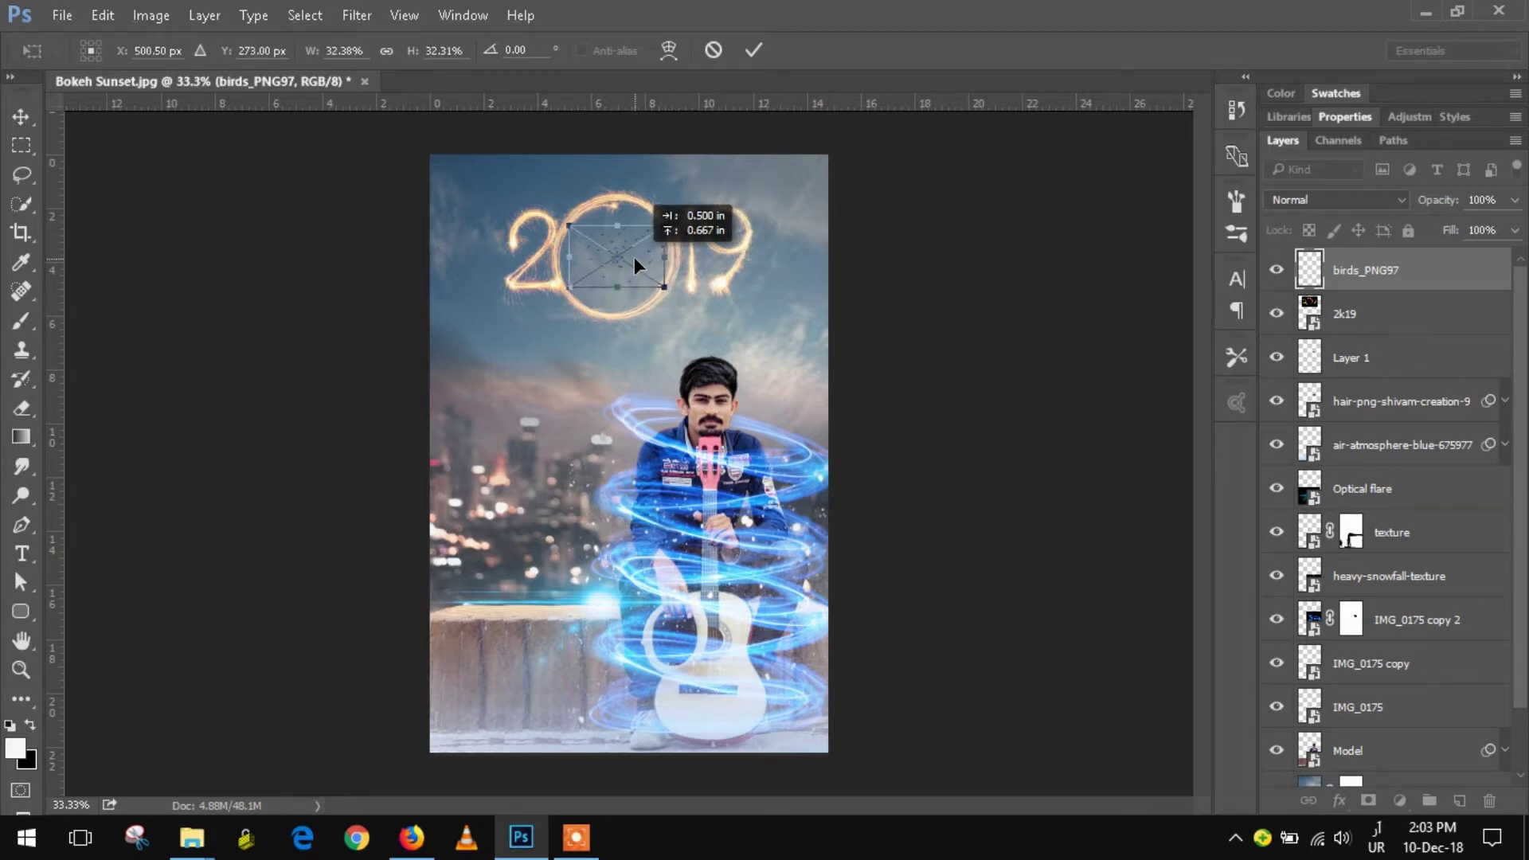
pyautogui.click(752, 50)
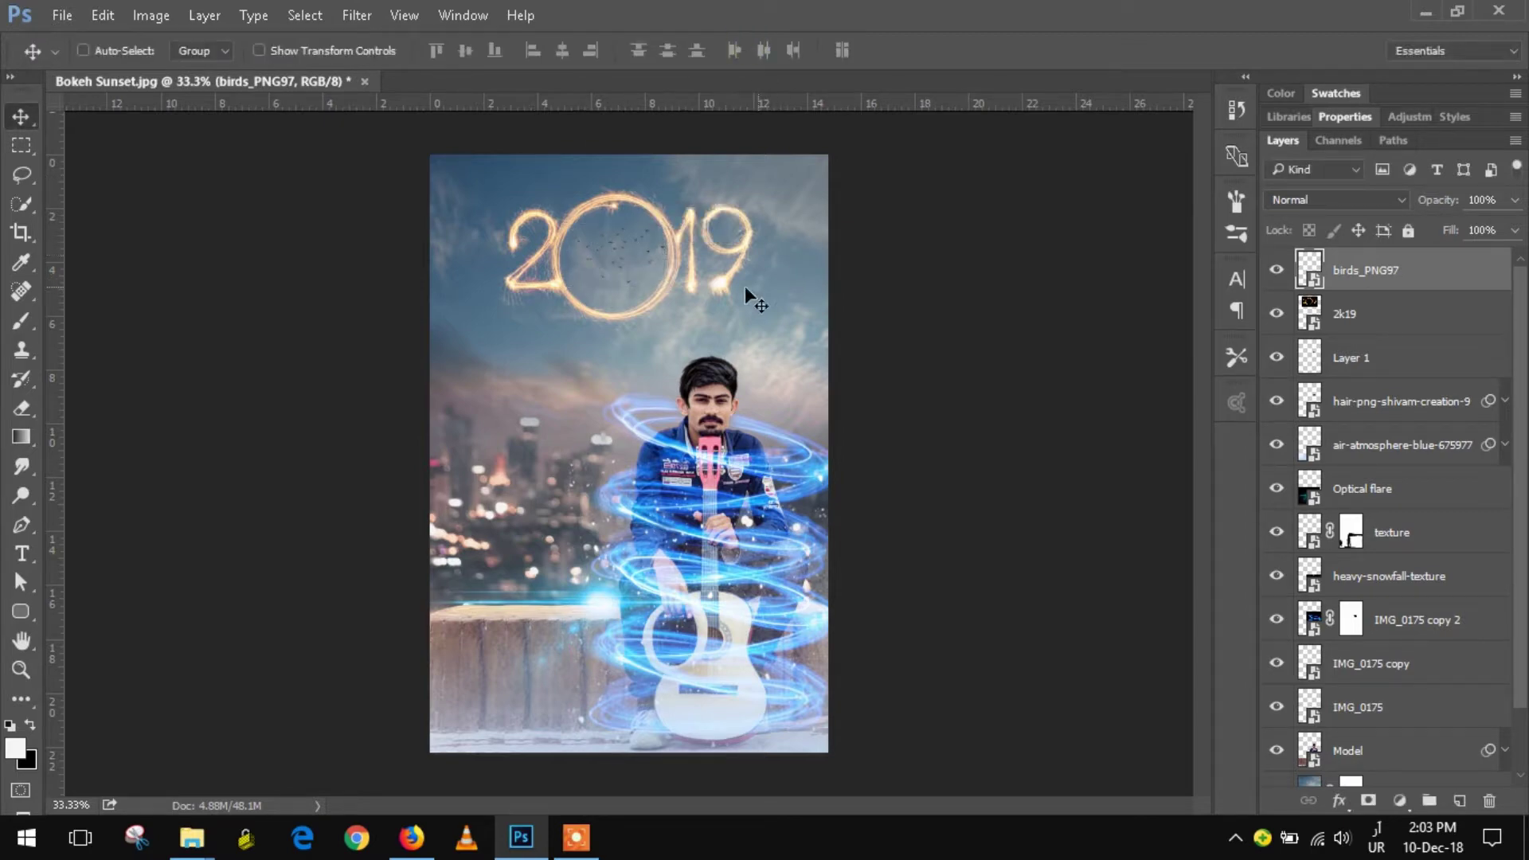
# Copy the merged visible composite and paste it as a new Layer 2.
pyautogui.press('z')
pyautogui.hotkey('ctrl', '+')
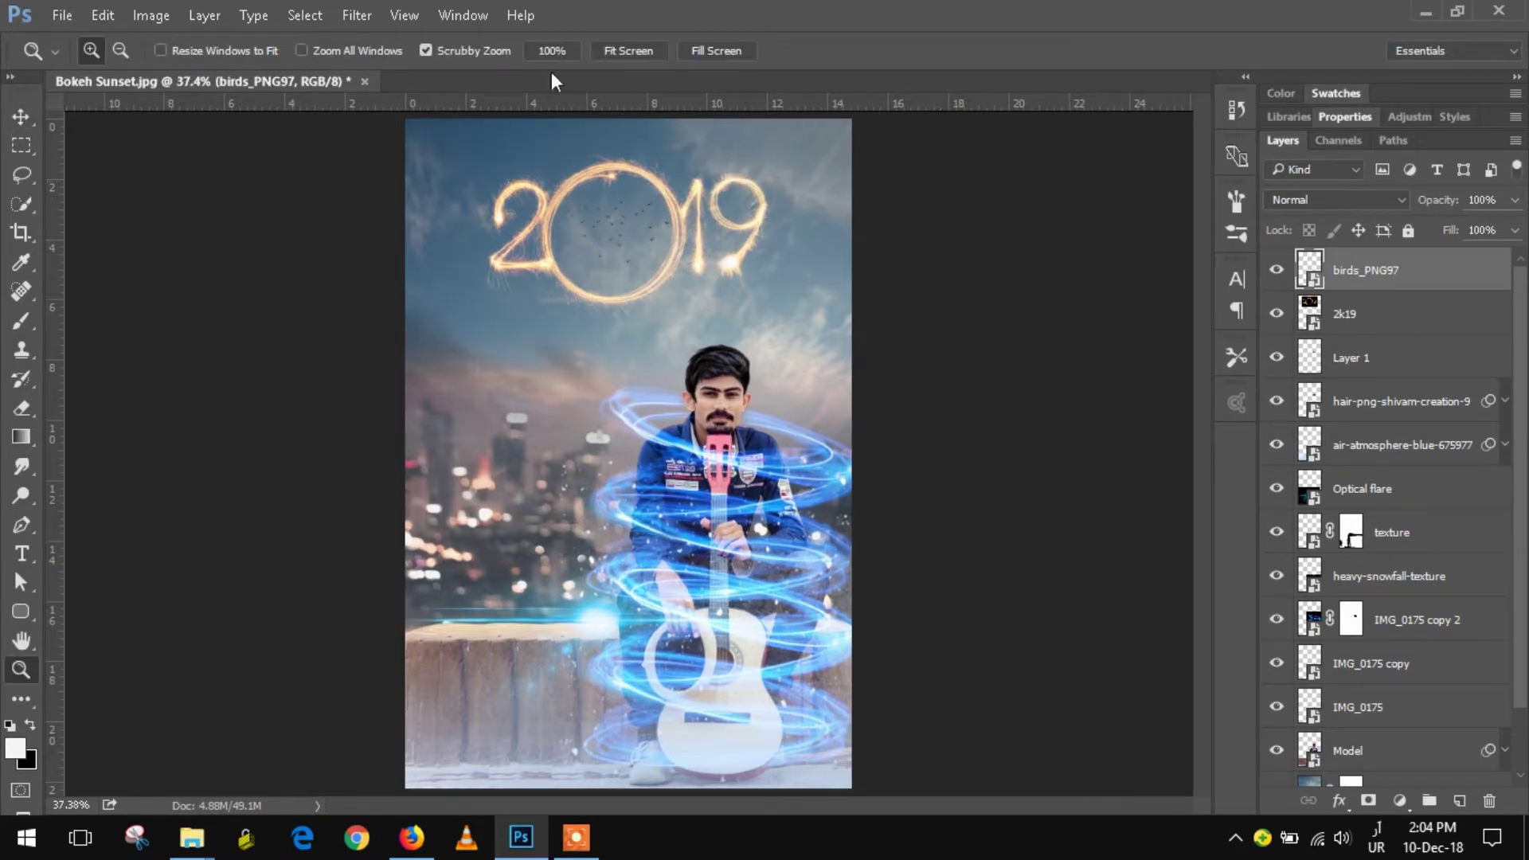
pyautogui.click(303, 16)
pyautogui.click(103, 16)
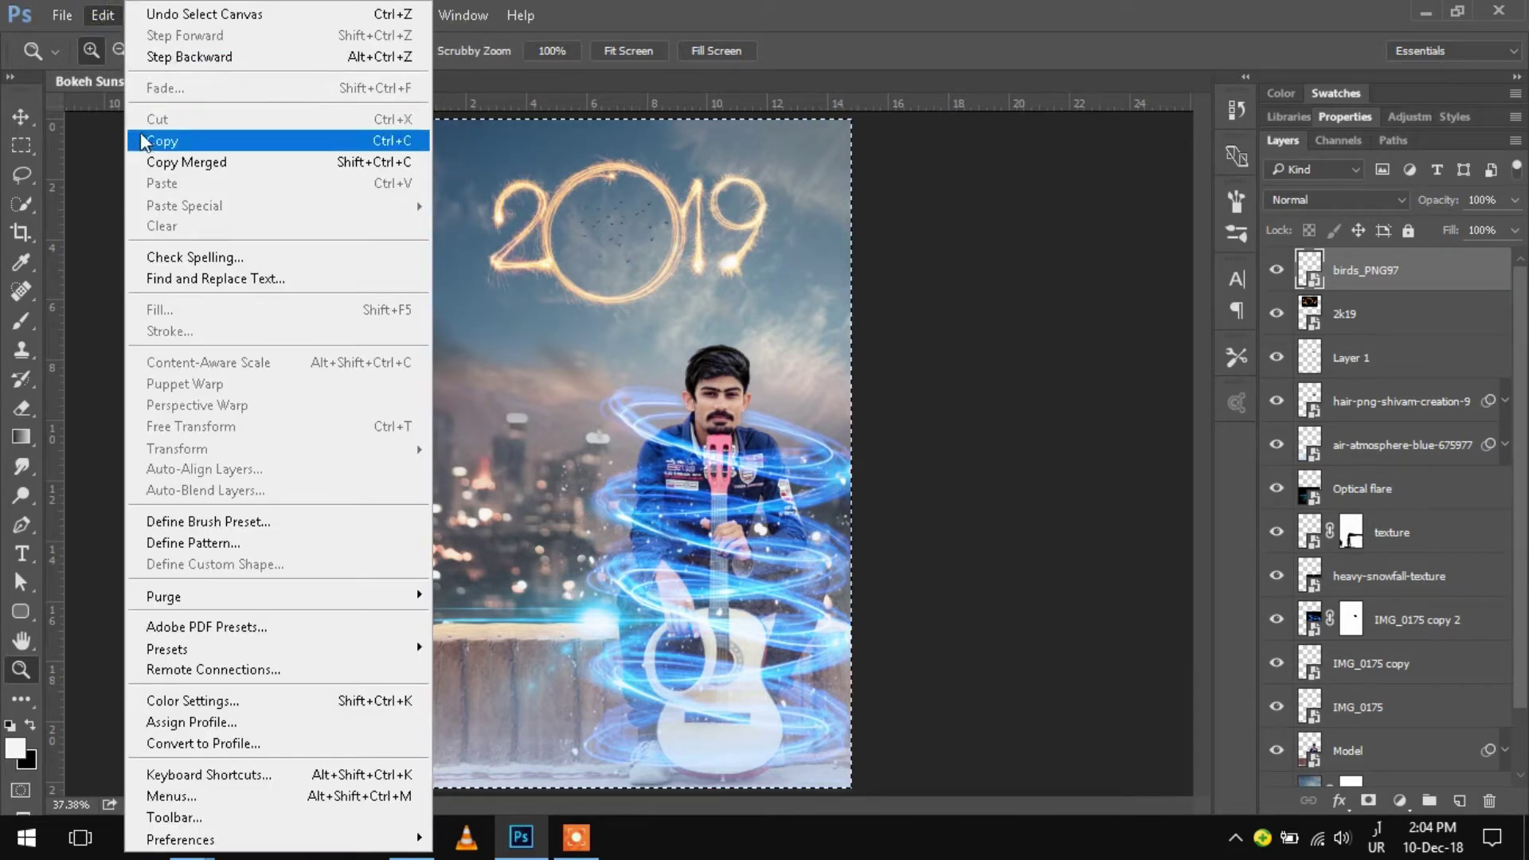
pyautogui.click(150, 155)
pyautogui.click(106, 17)
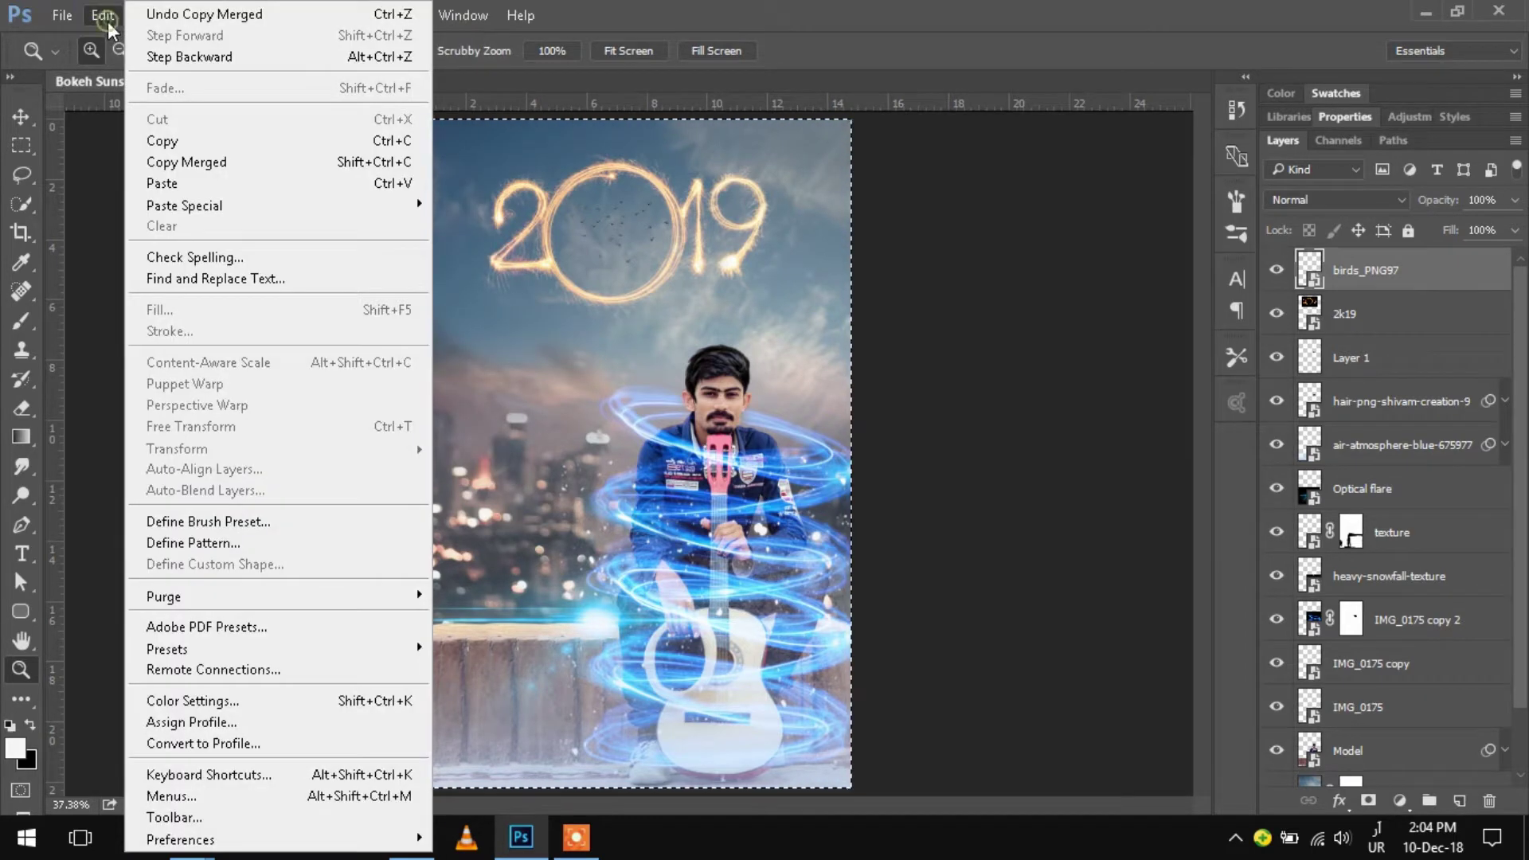
pyautogui.click(183, 186)
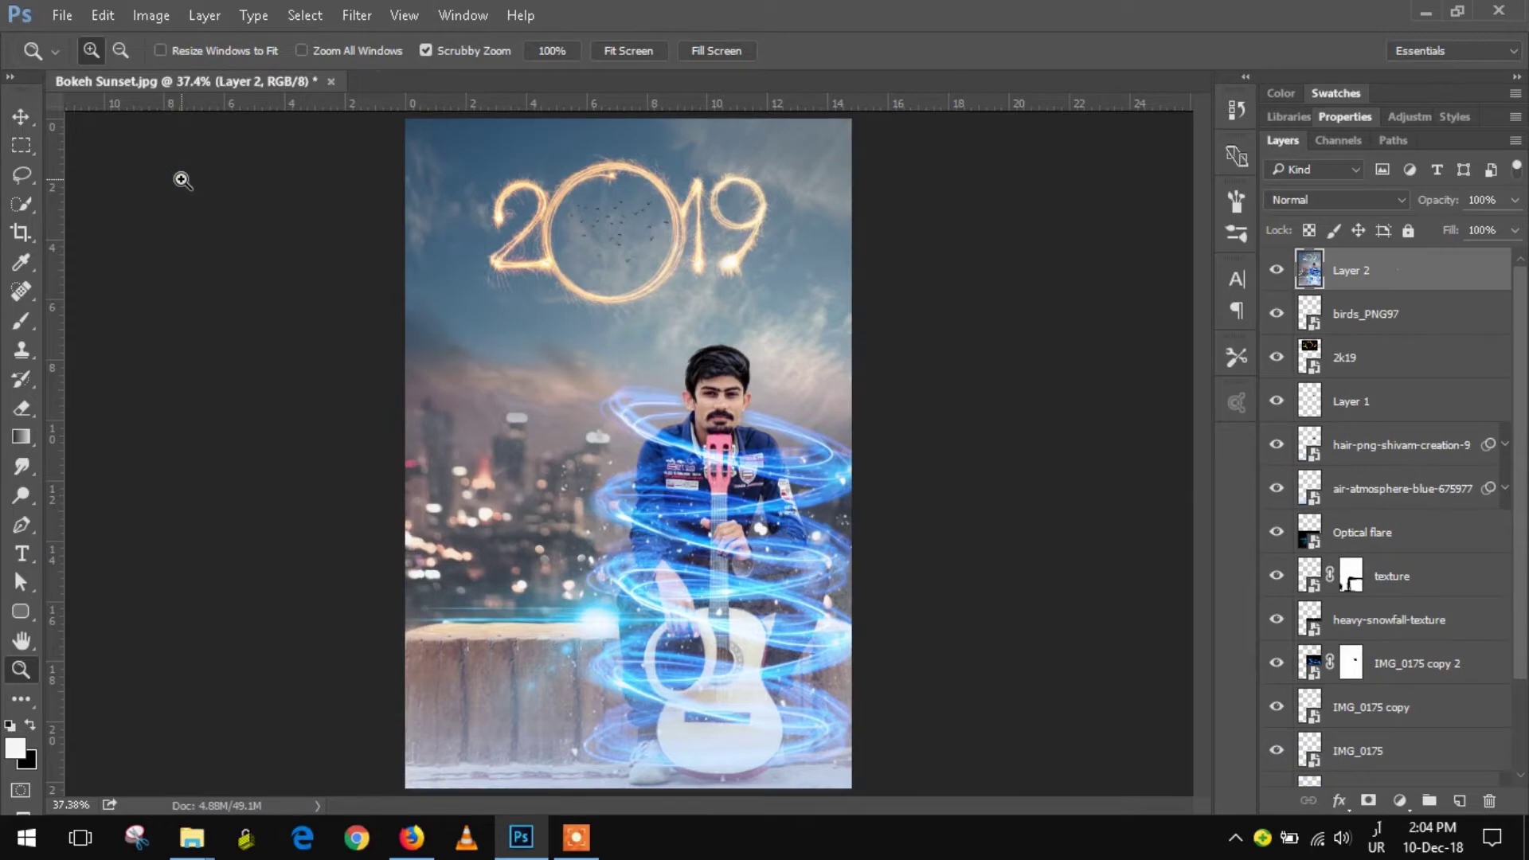
# In Camera Raw set Temperature -6, Contrast +3, Clarity +18 and Dehaze +7.
pyautogui.click(356, 18)
pyautogui.click(384, 141)
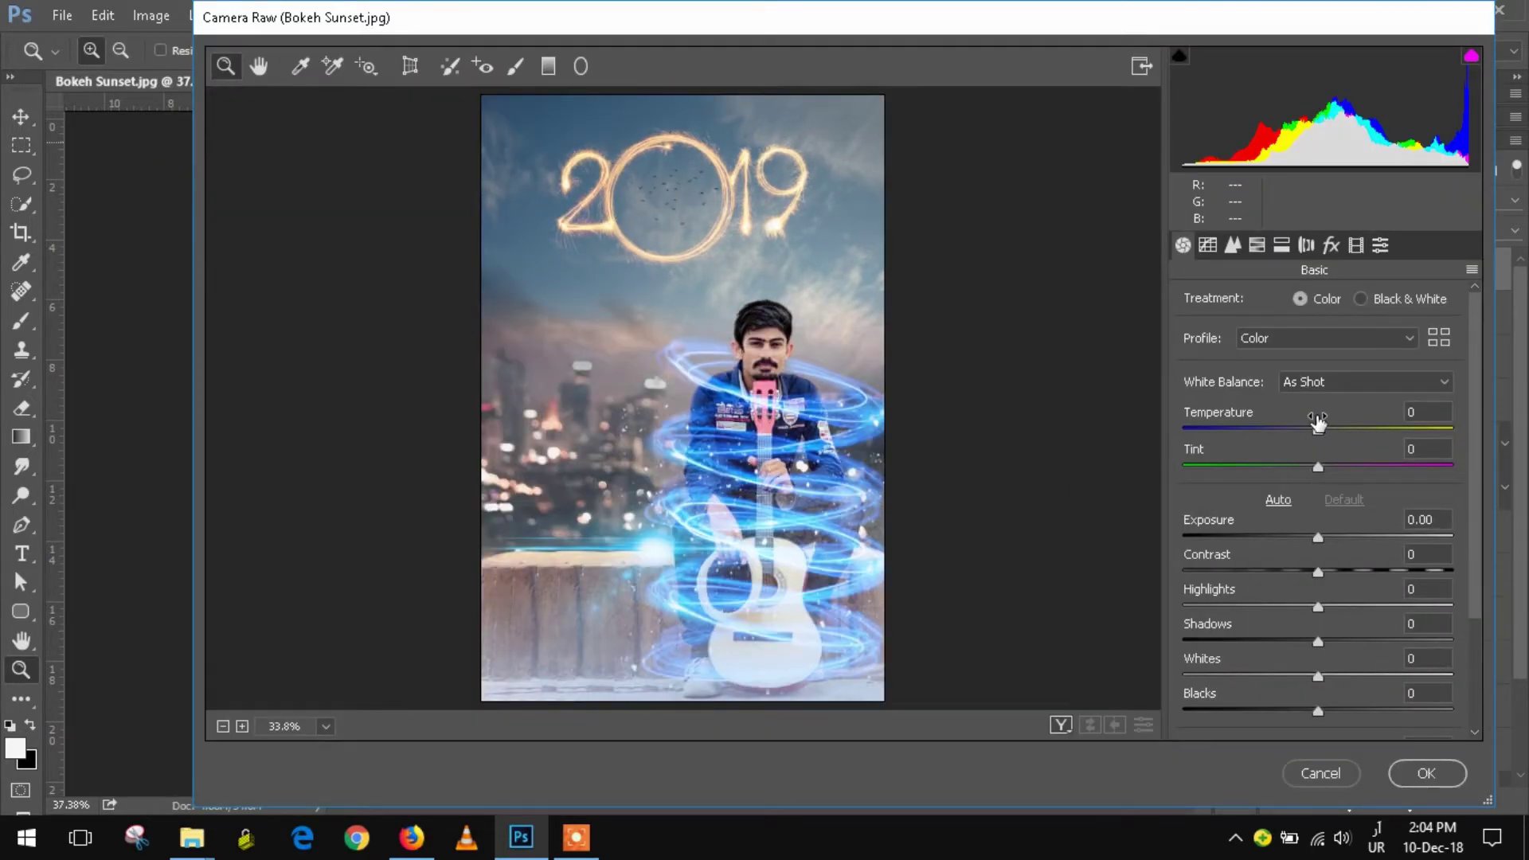
pyautogui.moveTo(1318, 422); pyautogui.dragTo(1310, 424)
pyautogui.scroll(-1, 1348, 568)
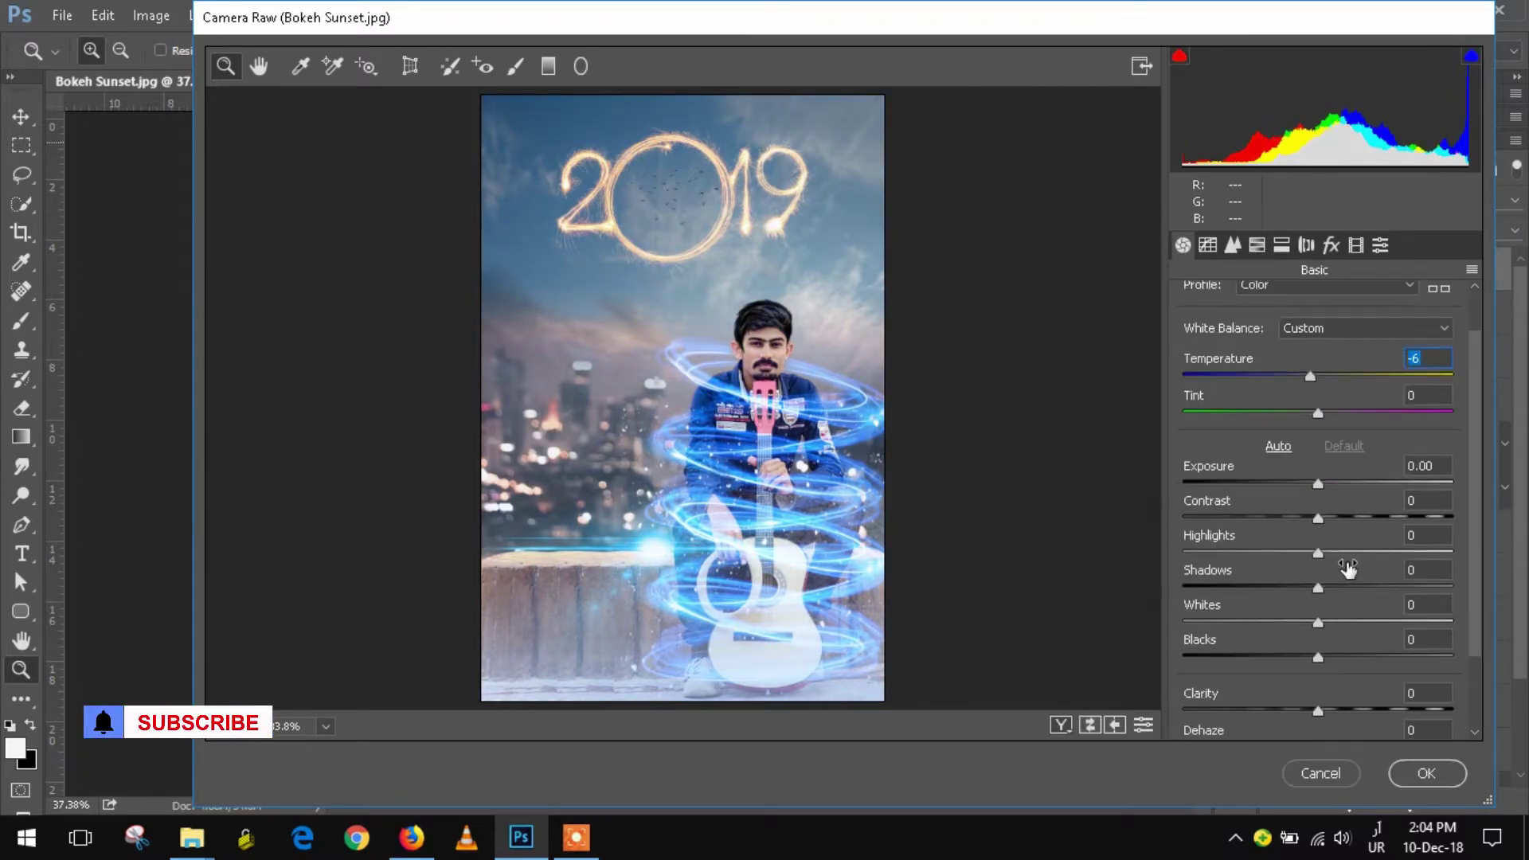
pyautogui.moveTo(1319, 516); pyautogui.dragTo(1326, 514)
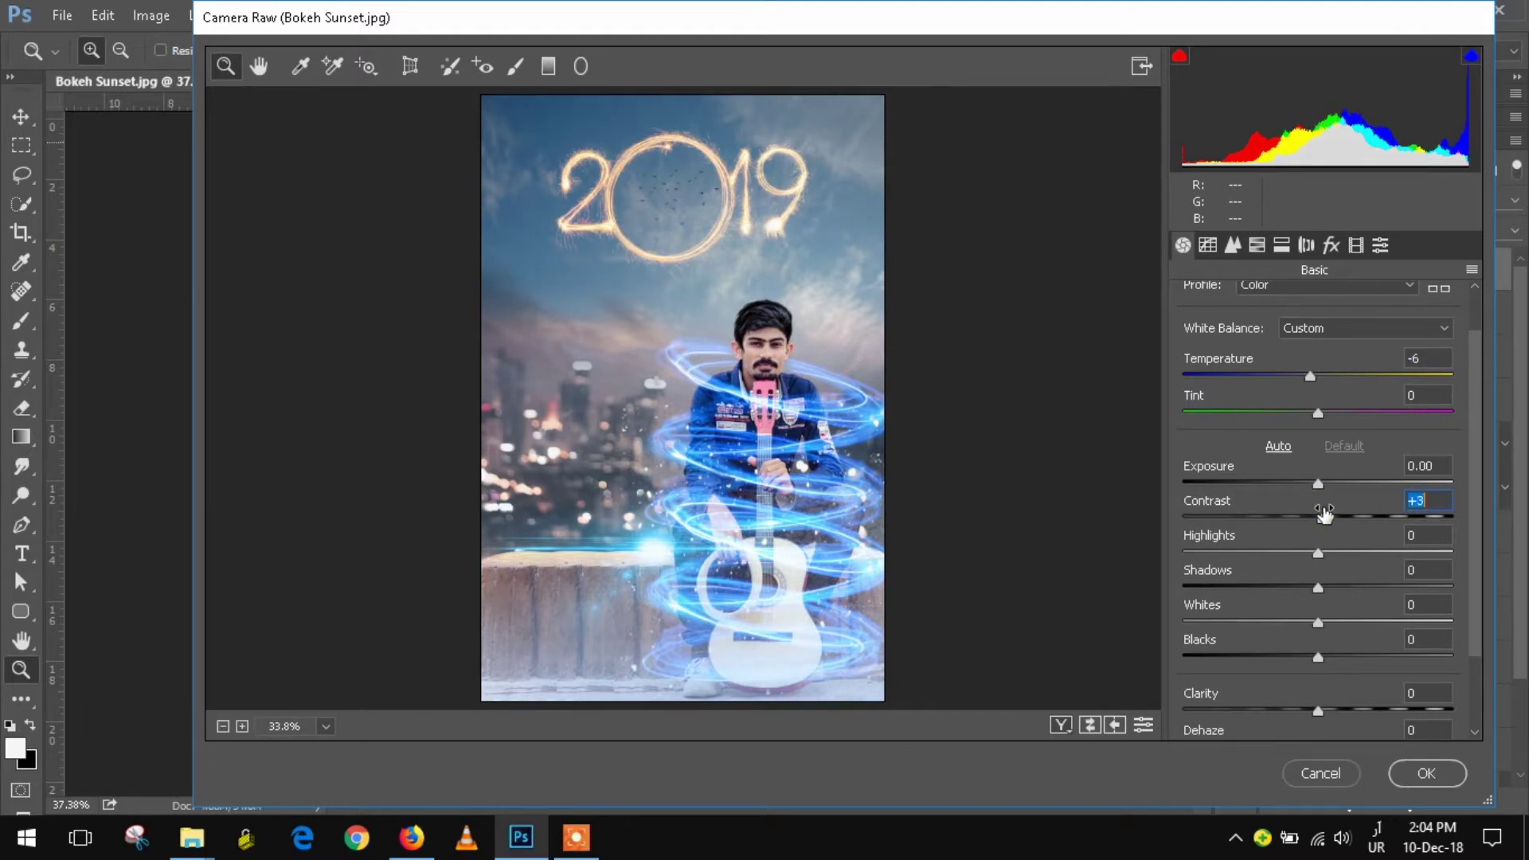
pyautogui.scroll(-3, 1477, 485)
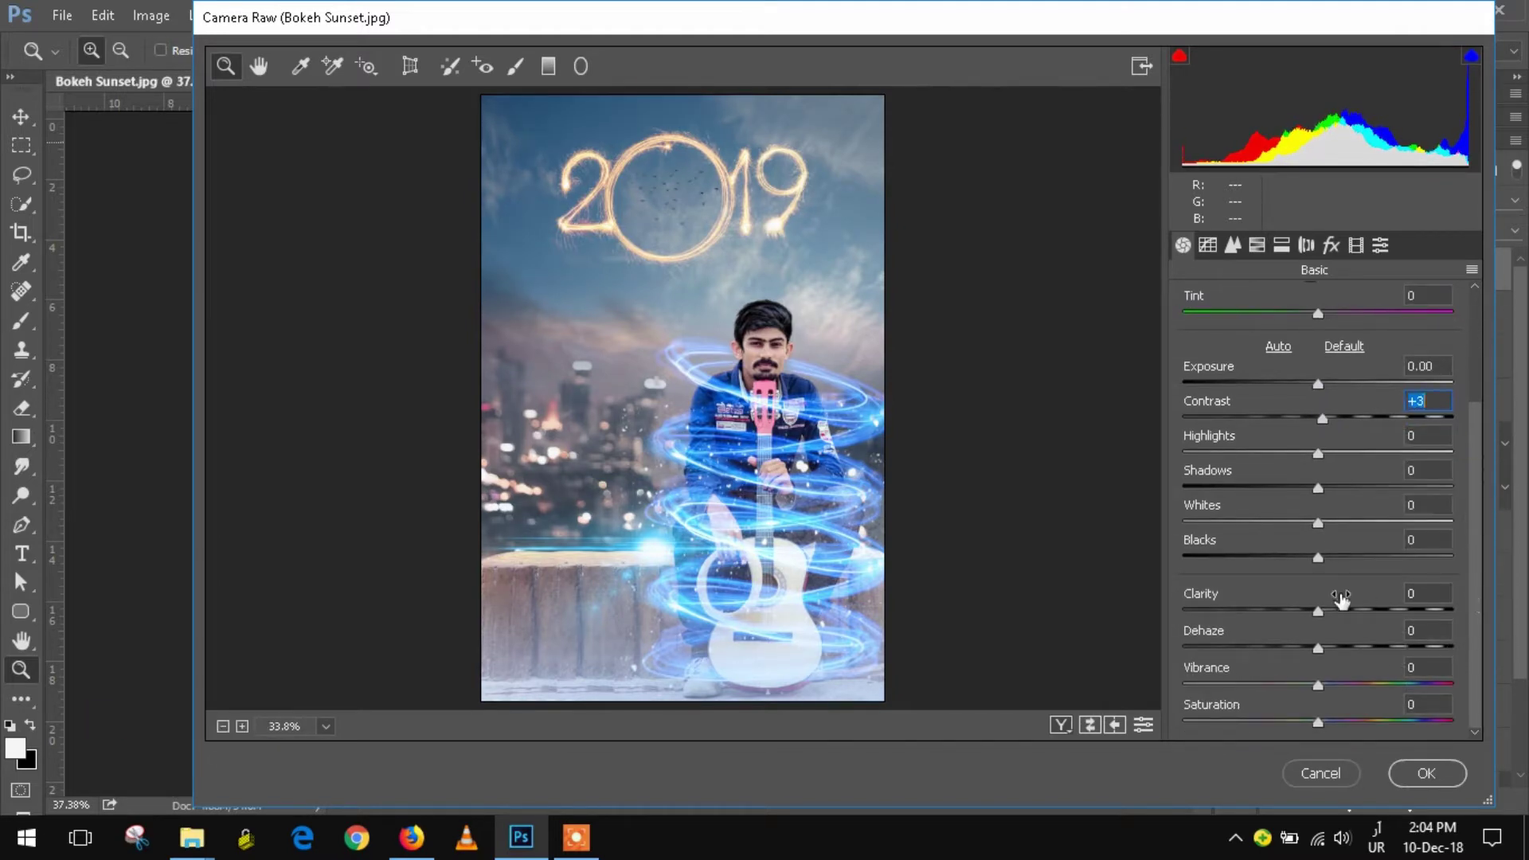
pyautogui.moveTo(1320, 595)
pyautogui.mouseDown()
pyautogui.moveTo(1345, 605)
pyautogui.moveTo(1332, 646)
pyautogui.moveTo(1343, 609)
pyautogui.mouseUp()
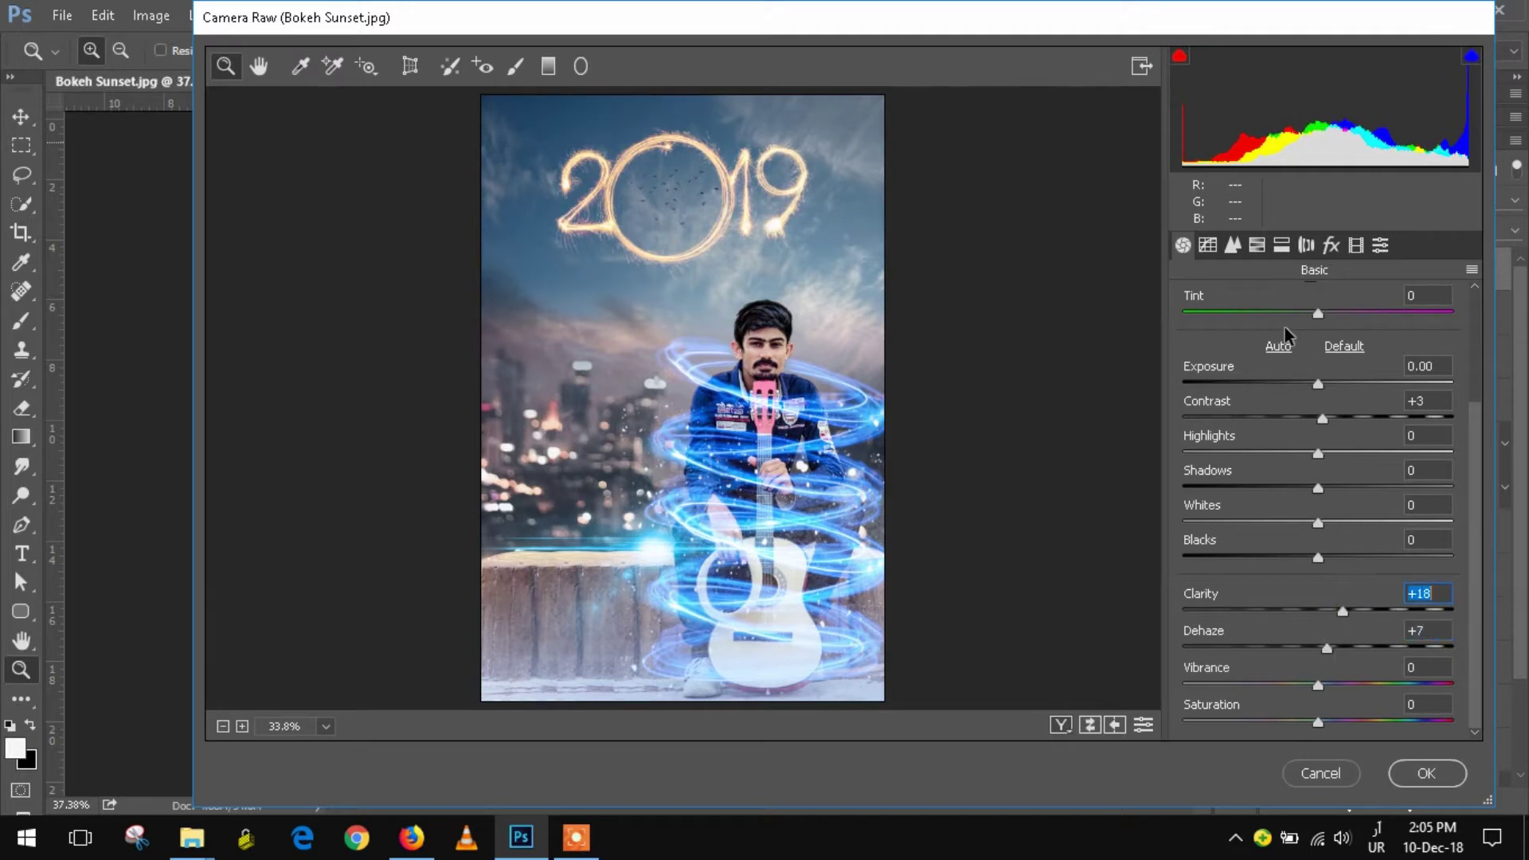
# Shift the HSL Reds hue to +20 and Purples to -1, then apply the Camera Raw grade.
pyautogui.click(1208, 245)
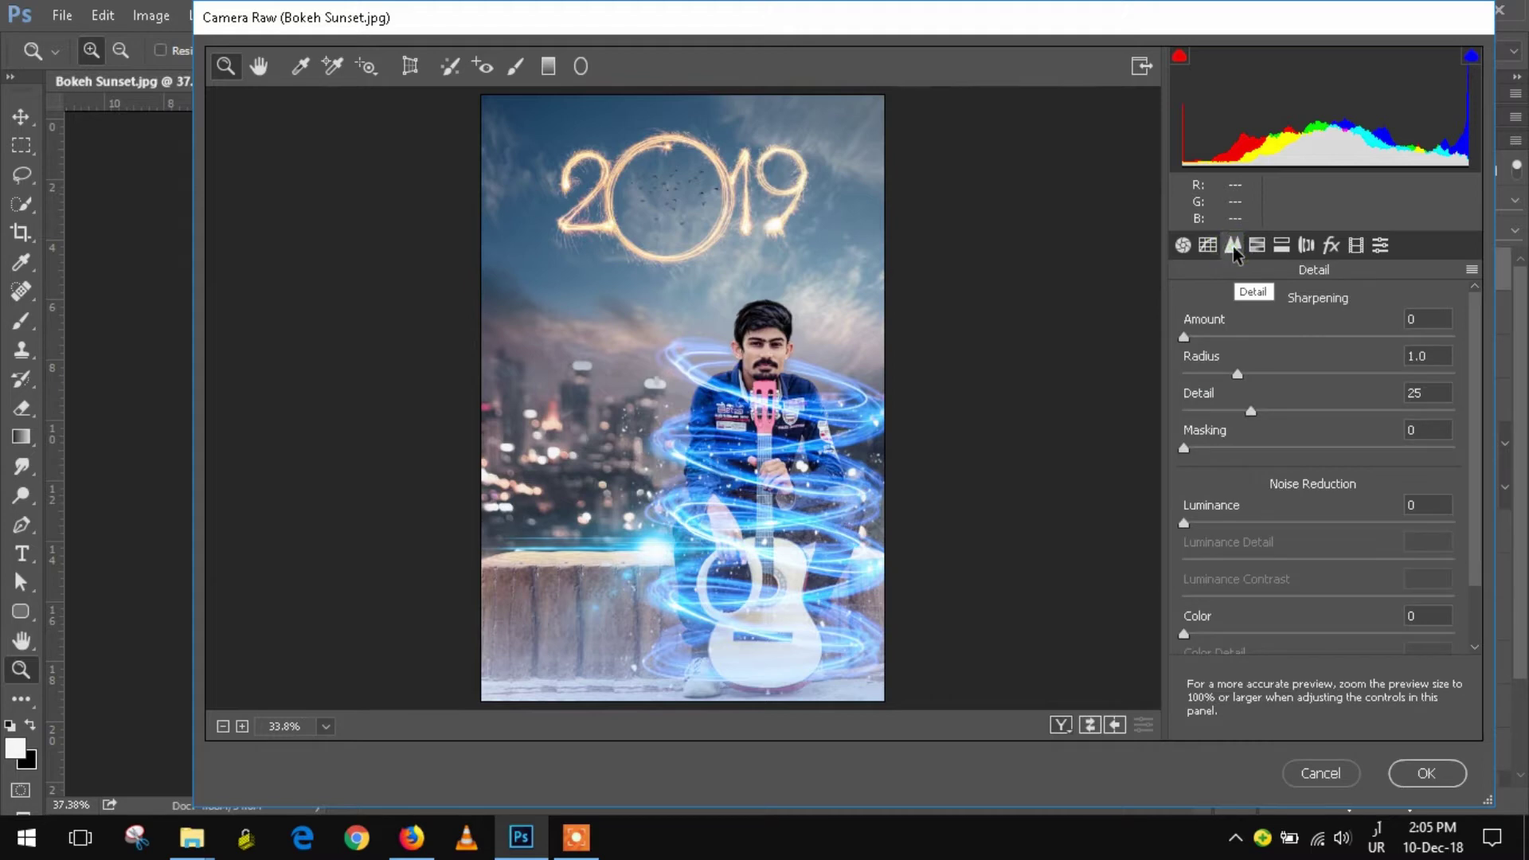
pyautogui.click(1256, 245)
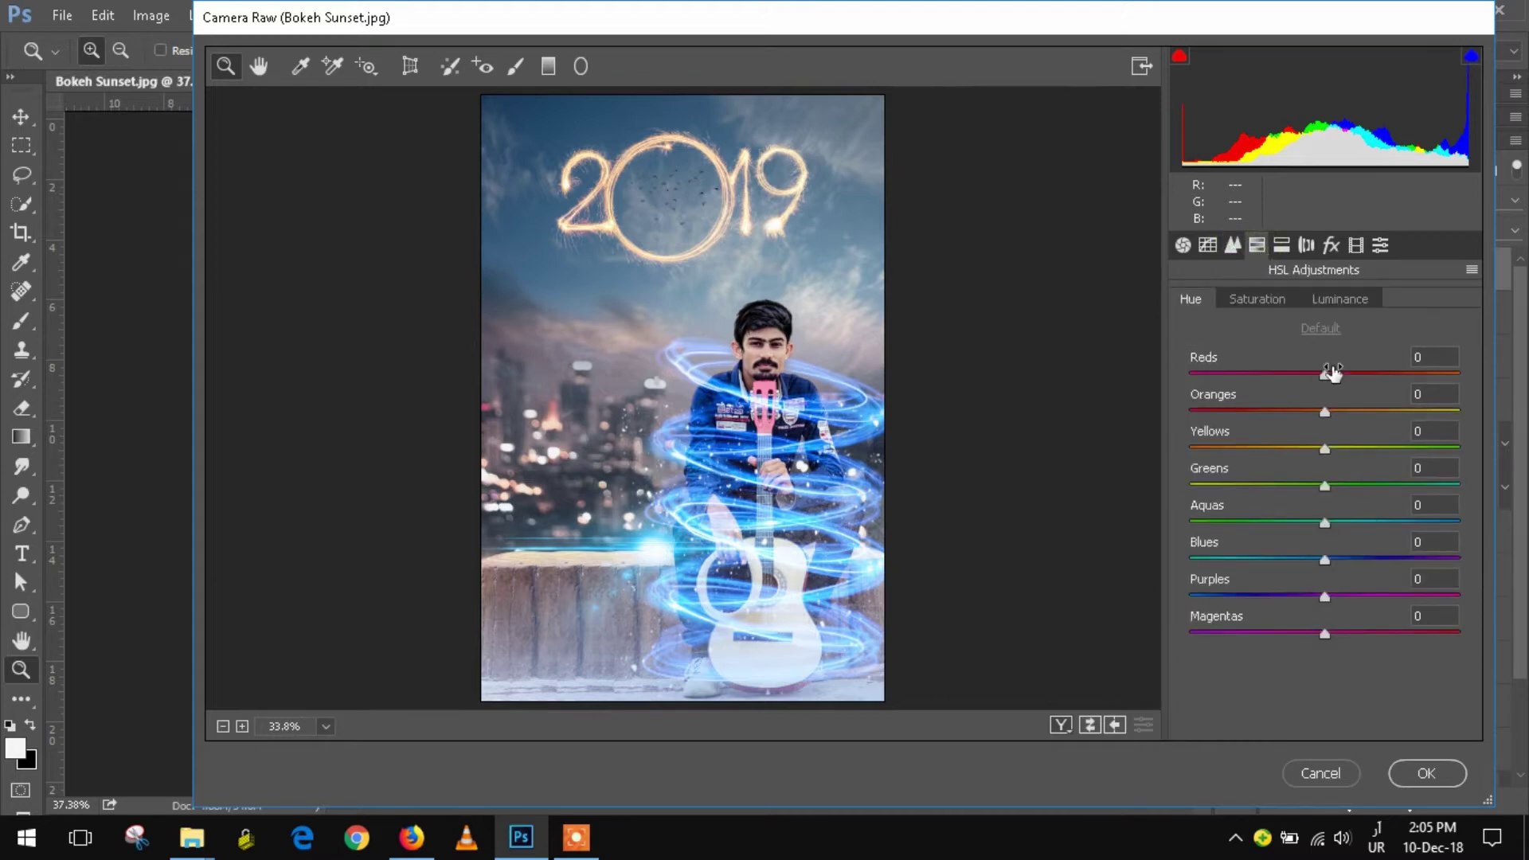
pyautogui.moveTo(1332, 371); pyautogui.dragTo(1351, 371)
pyautogui.moveTo(1326, 591); pyautogui.dragTo(1325, 589)
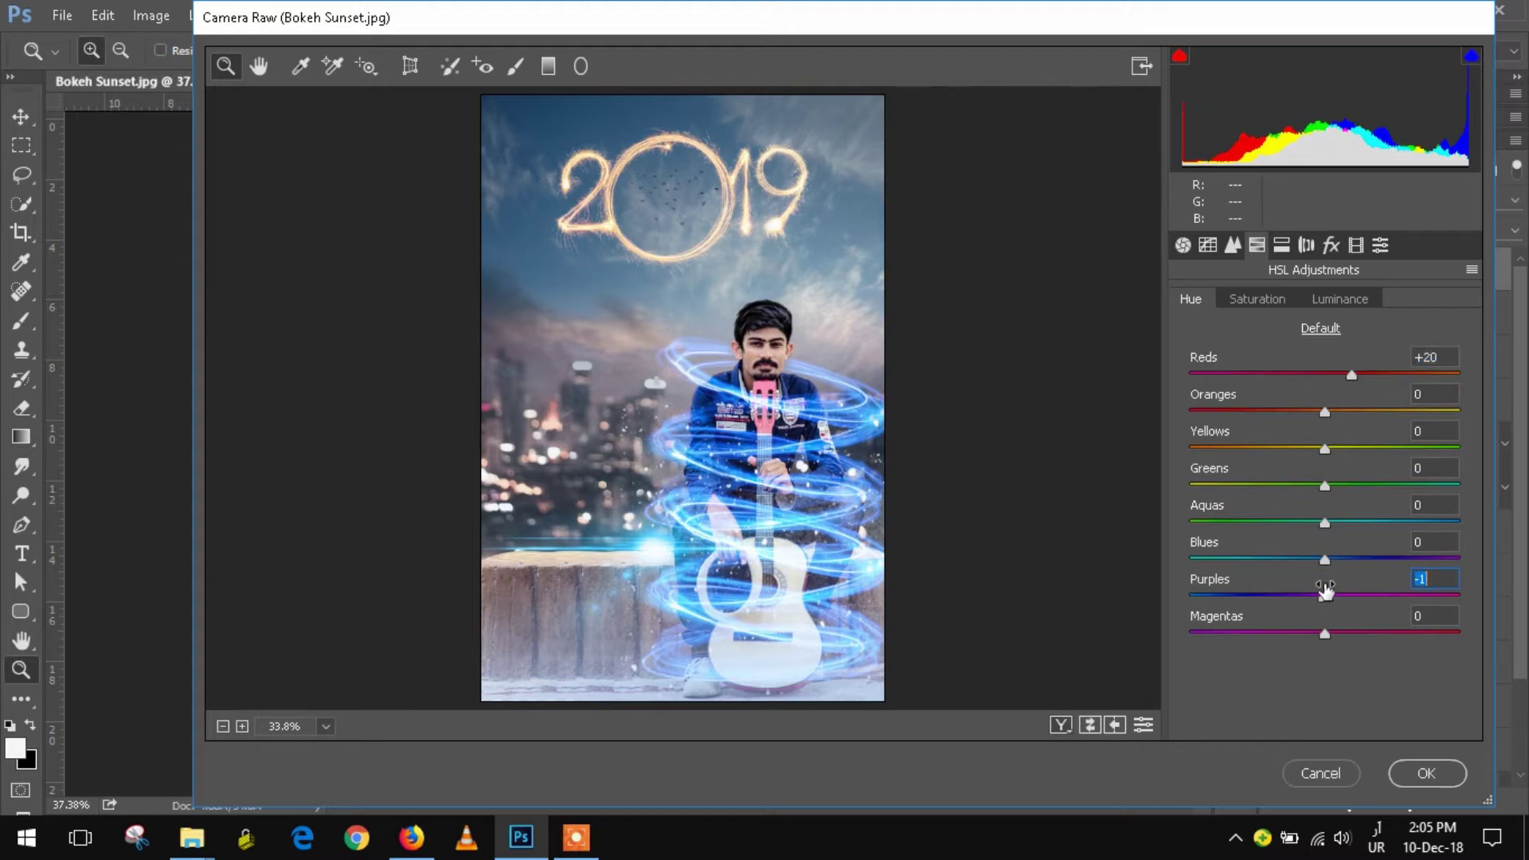
pyautogui.click(1416, 769)
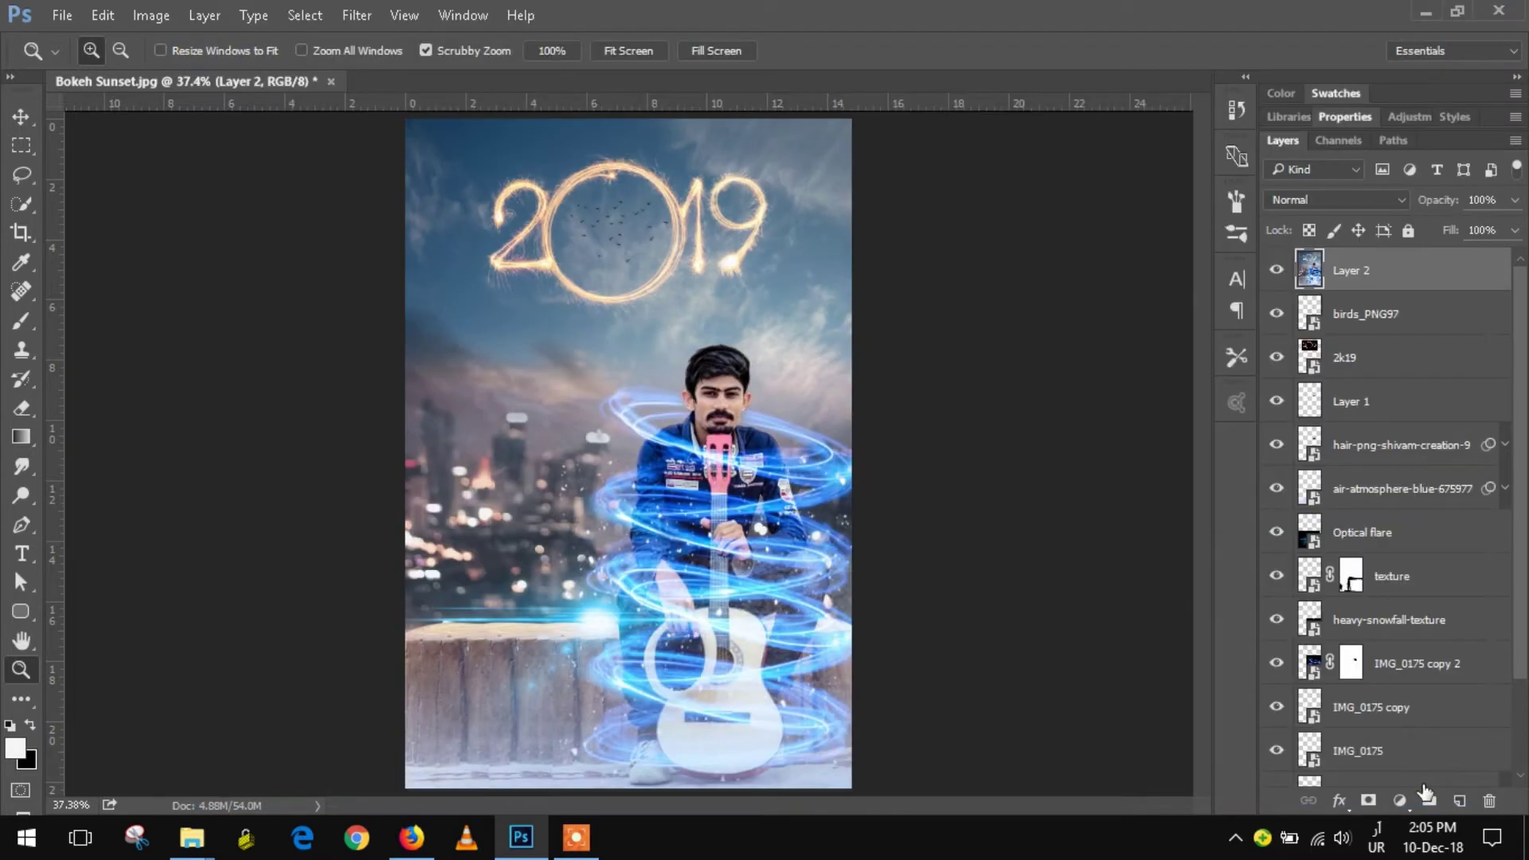
# Launch Color Efex Pro 4 and raise Cross Processing strength to 49%.
pyautogui.click(357, 15)
pyautogui.moveTo(373, 454)
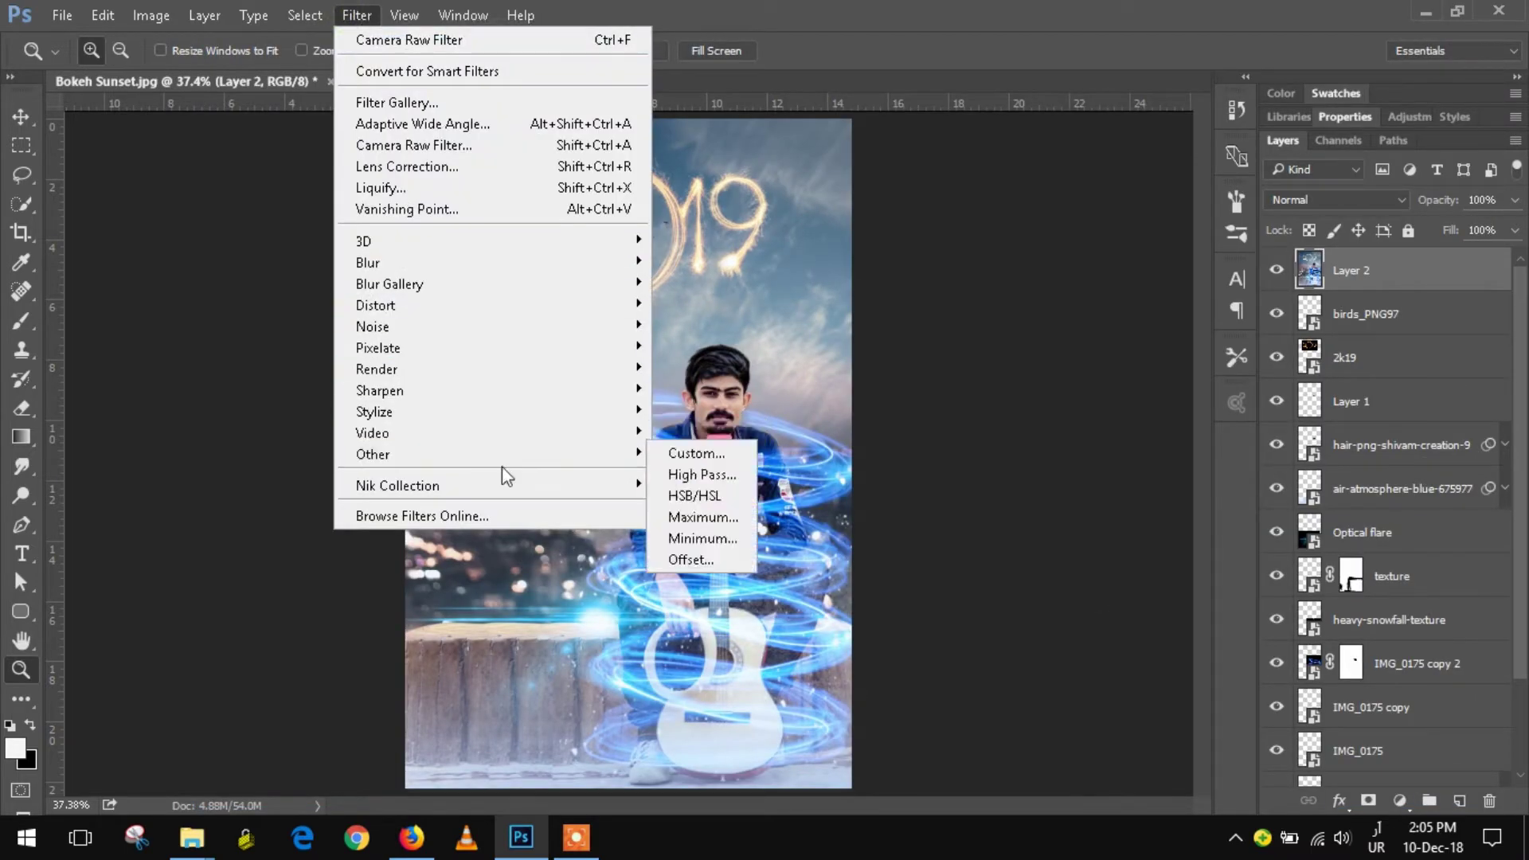
pyautogui.moveTo(397, 485)
pyautogui.click(717, 508)
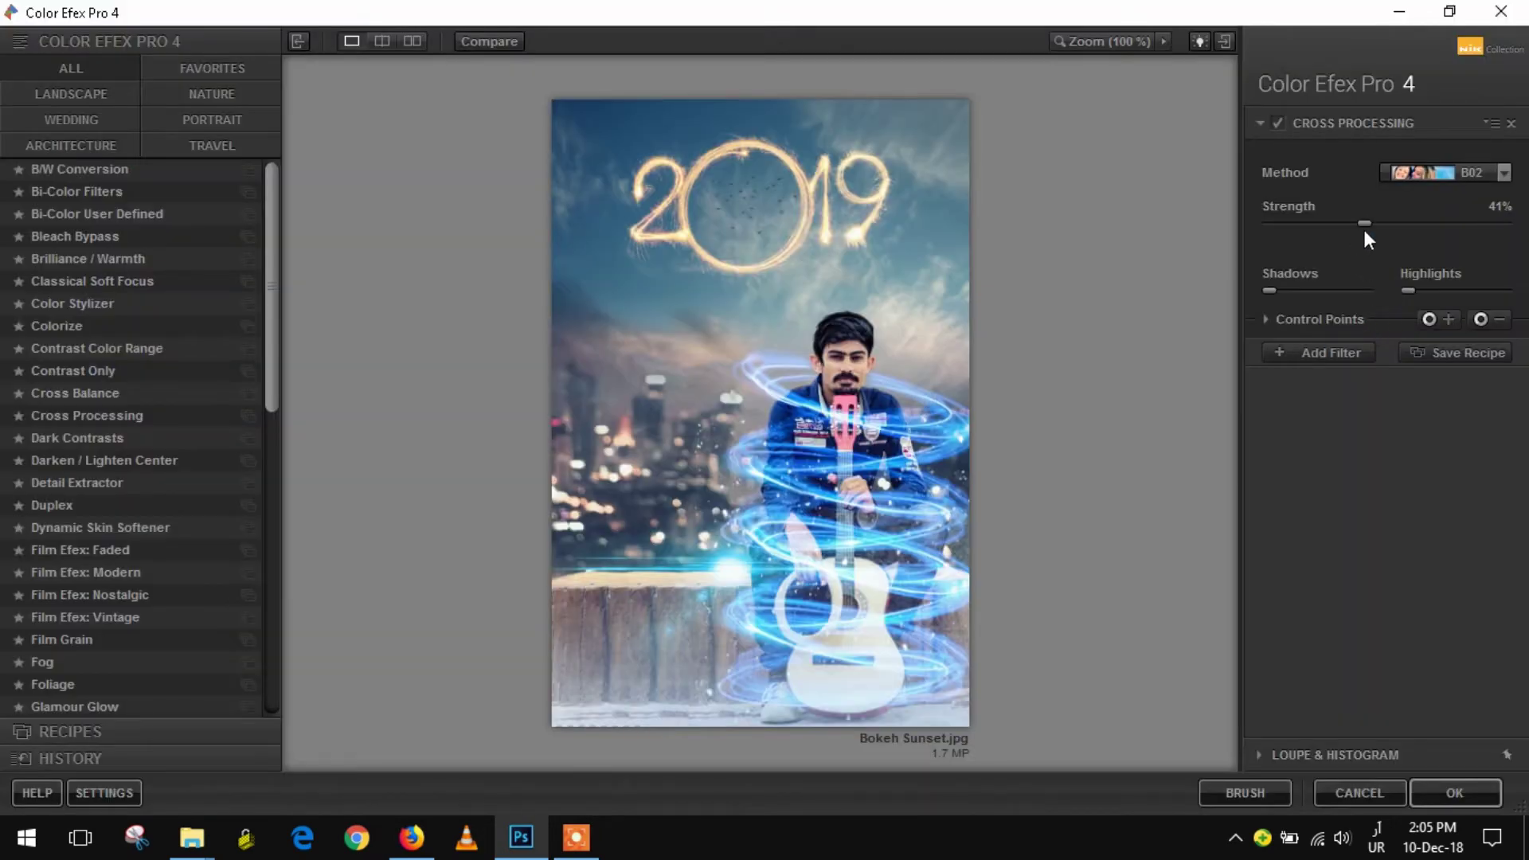
pyautogui.moveTo(1364, 229); pyautogui.dragTo(1379, 225)
# Add Classical Soft Focus with 33% diffused detail, -23% brightness and 56% opacity.
pyautogui.click(1326, 352)
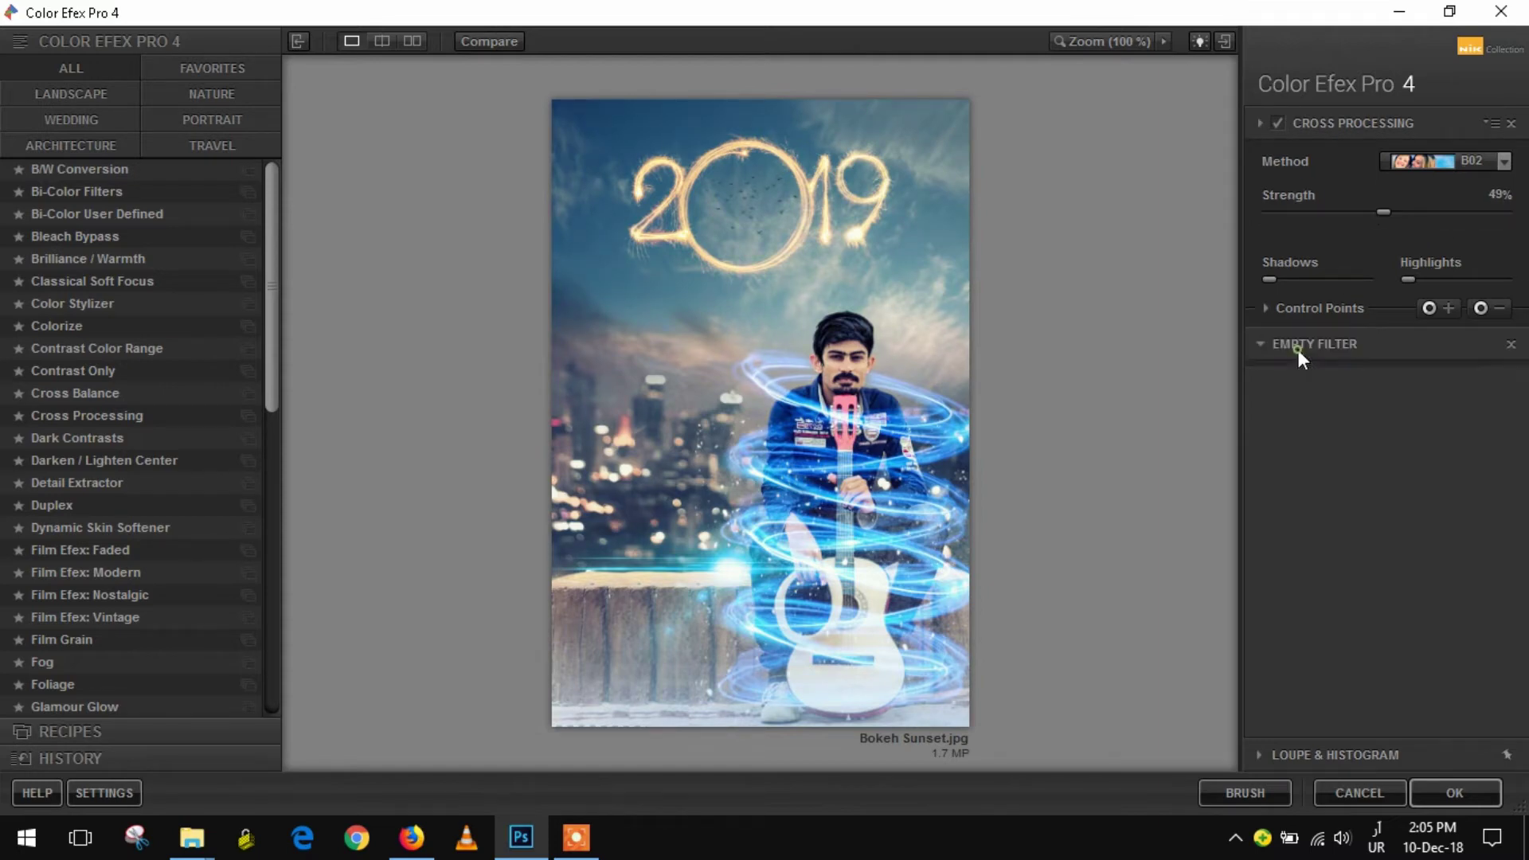
pyautogui.scroll(-1, 269, 338)
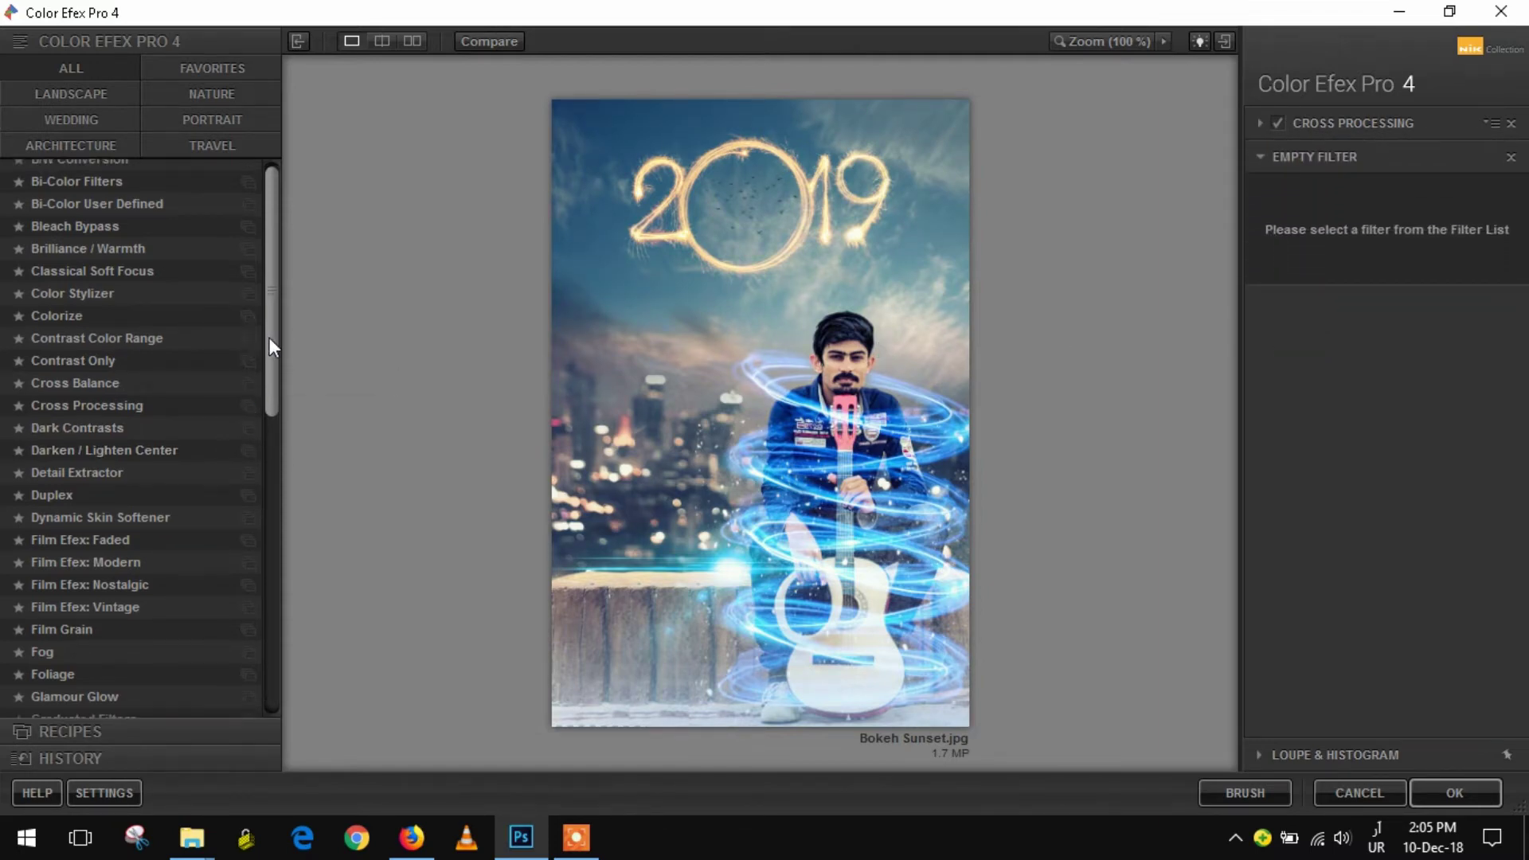
pyautogui.click(114, 274)
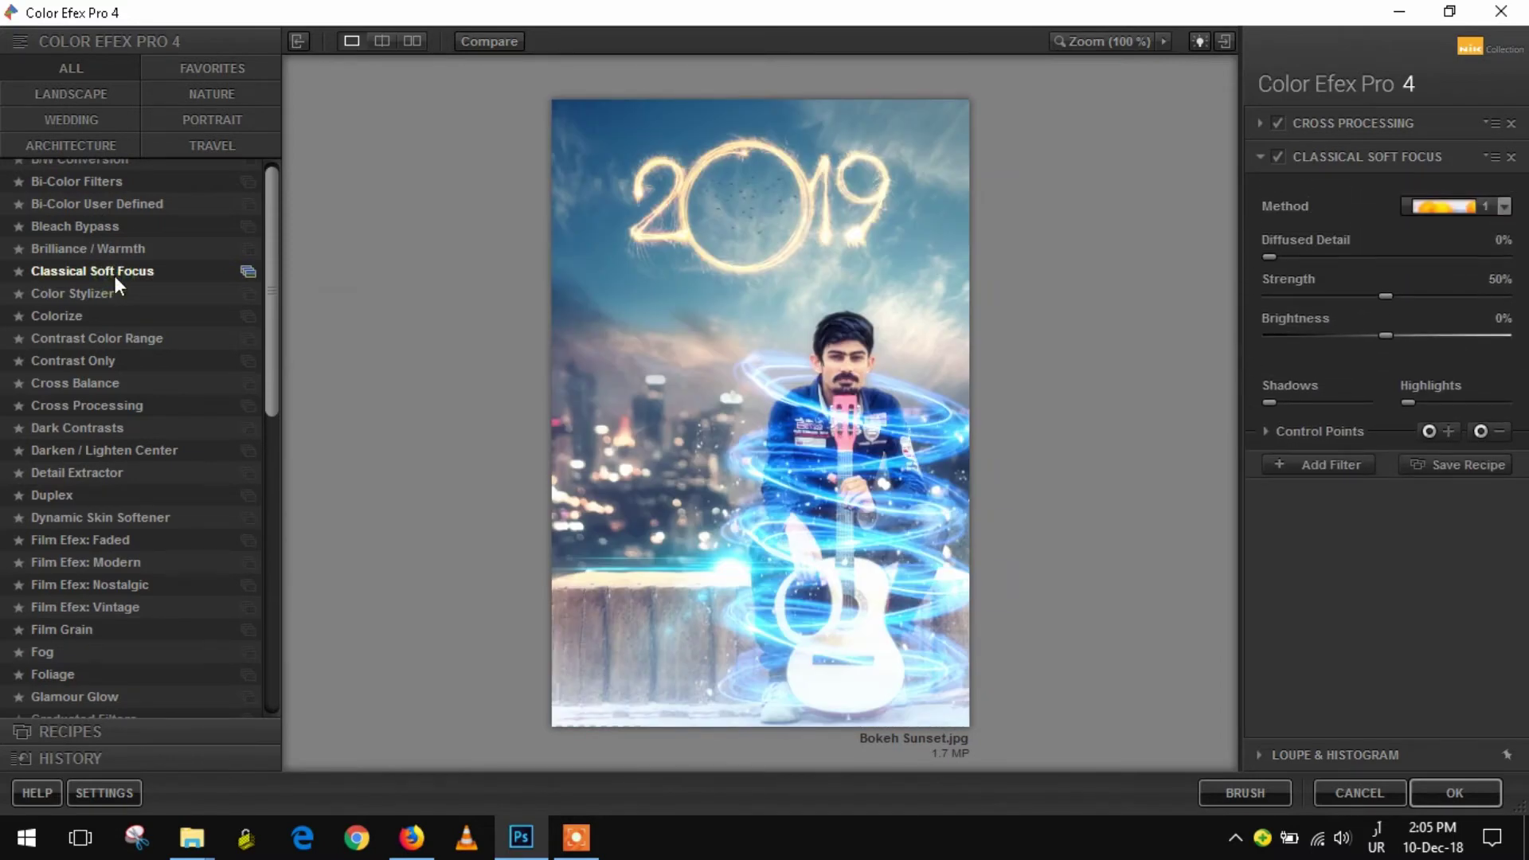
pyautogui.moveTo(1269, 258)
pyautogui.mouseDown()
pyautogui.moveTo(1346, 257)
pyautogui.moveTo(1320, 297)
pyautogui.moveTo(1297, 297)
pyautogui.mouseUp()
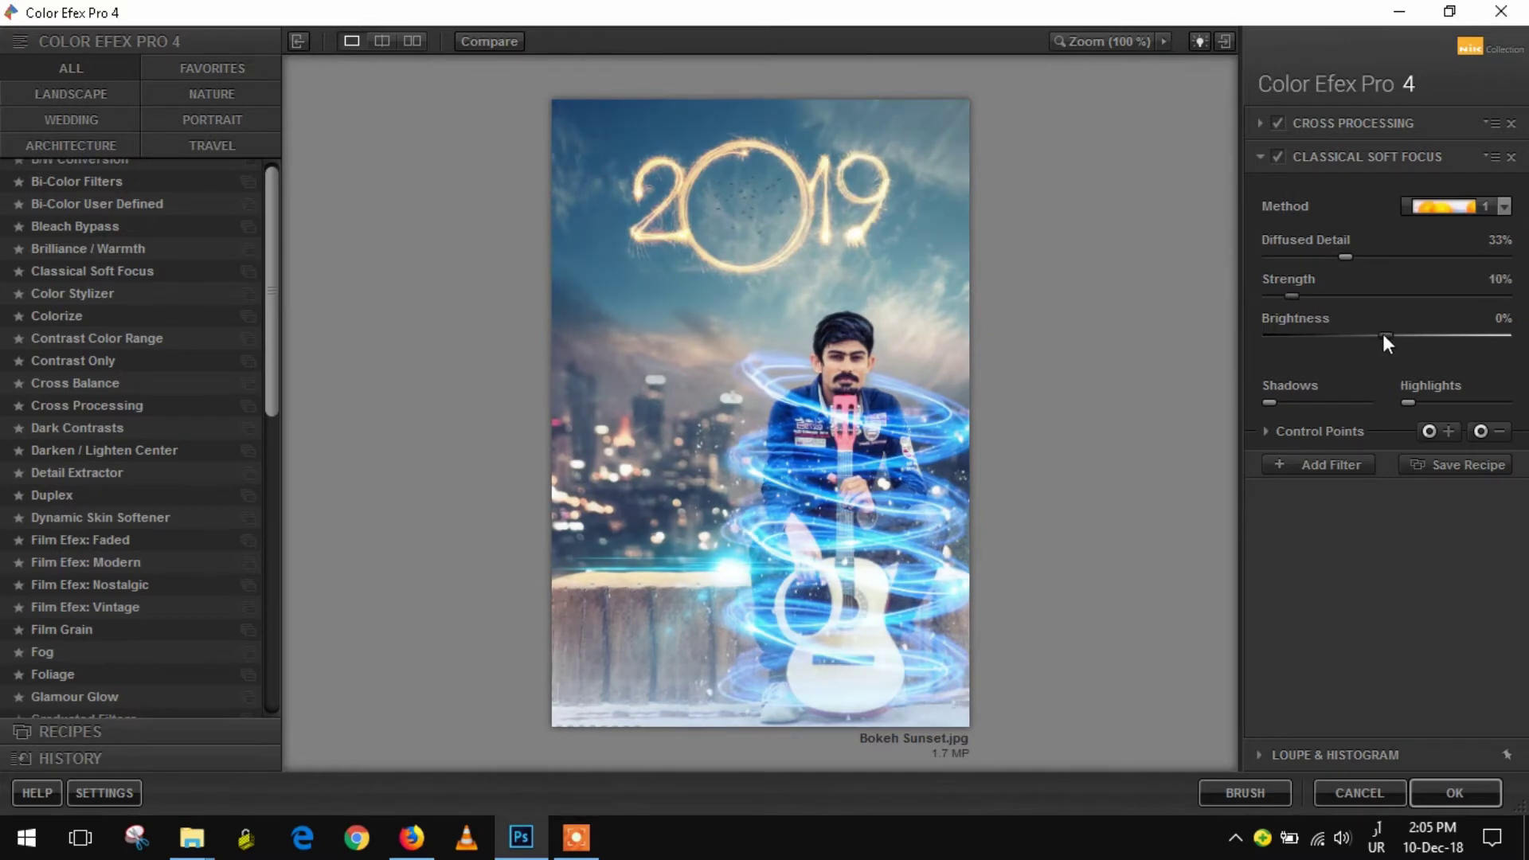
pyautogui.moveTo(1382, 334)
pyautogui.mouseDown()
pyautogui.moveTo(1403, 331)
pyautogui.moveTo(1327, 342)
pyautogui.moveTo(1357, 344)
pyautogui.mouseUp()
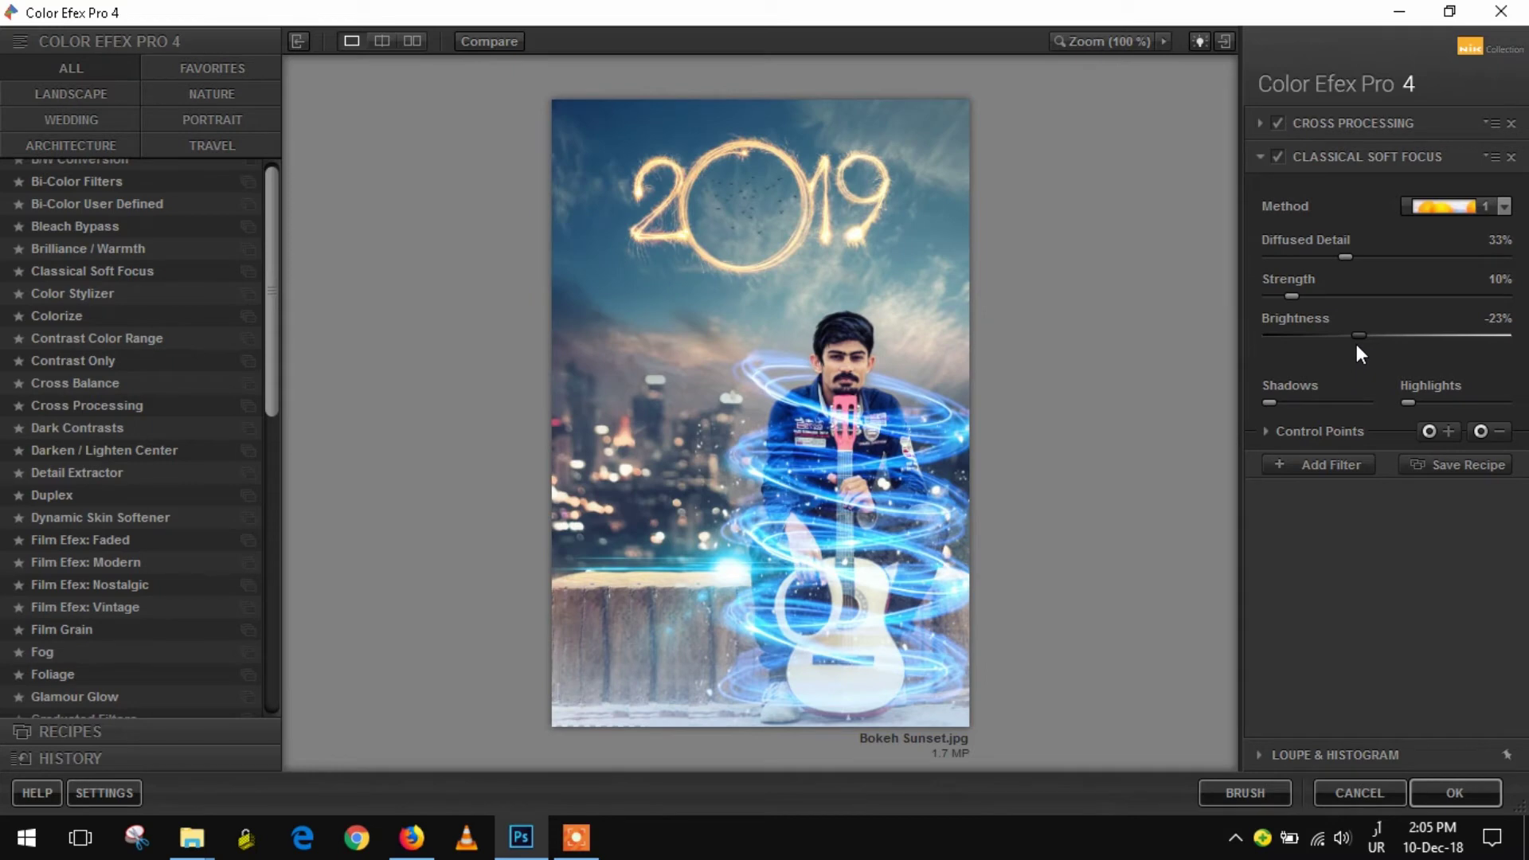
pyautogui.click(1266, 431)
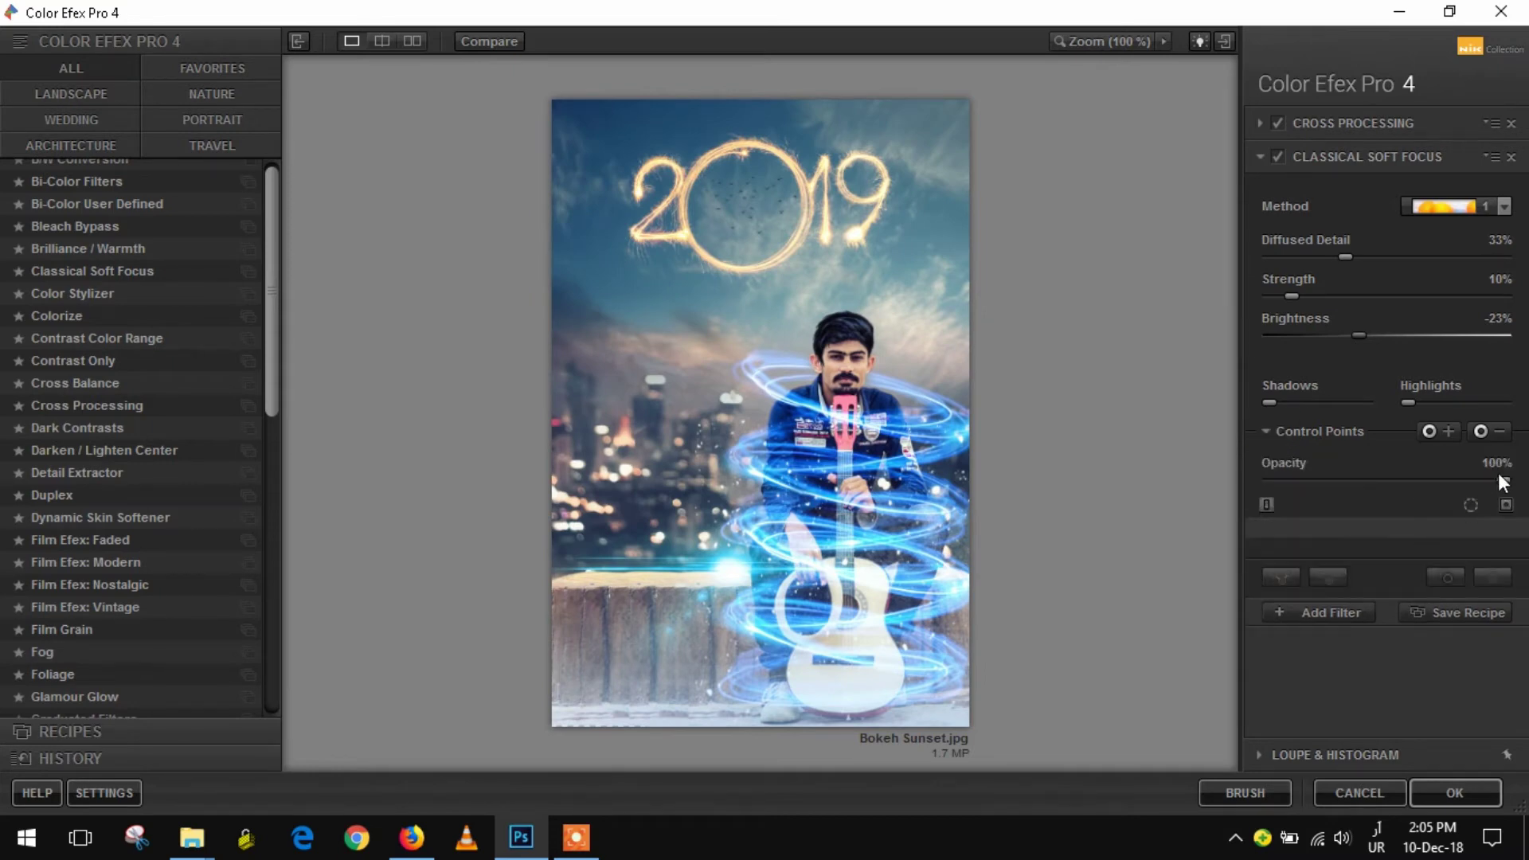
pyautogui.moveTo(1479, 483); pyautogui.dragTo(1394, 478)
# Add an Ink filter at 27% strength and 31% opacity, then apply the stack as a new layer.
pyautogui.click(1316, 611)
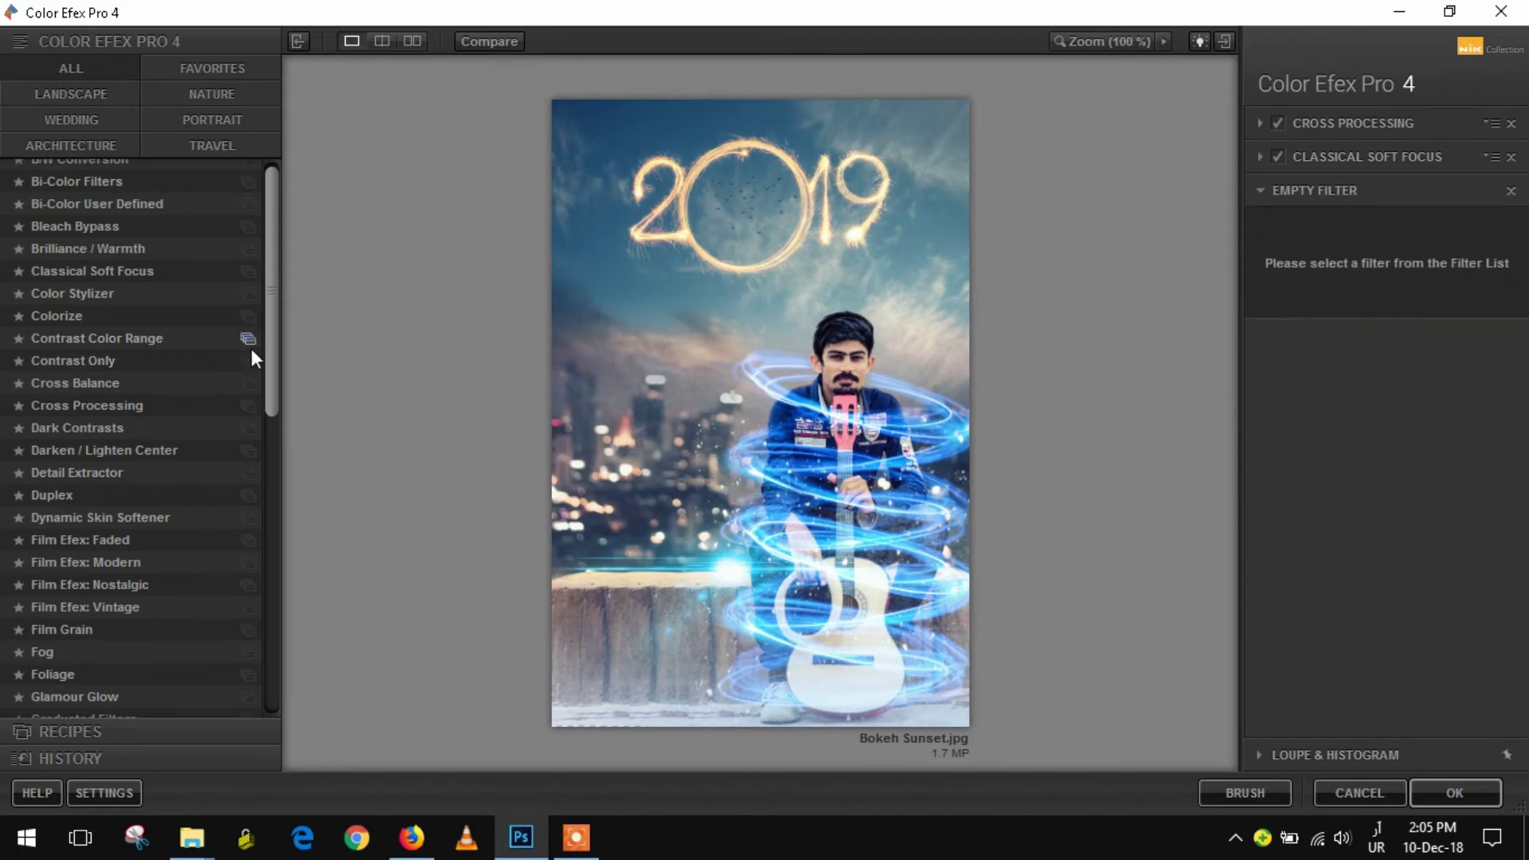
pyautogui.moveTo(270, 315); pyautogui.dragTo(268, 465)
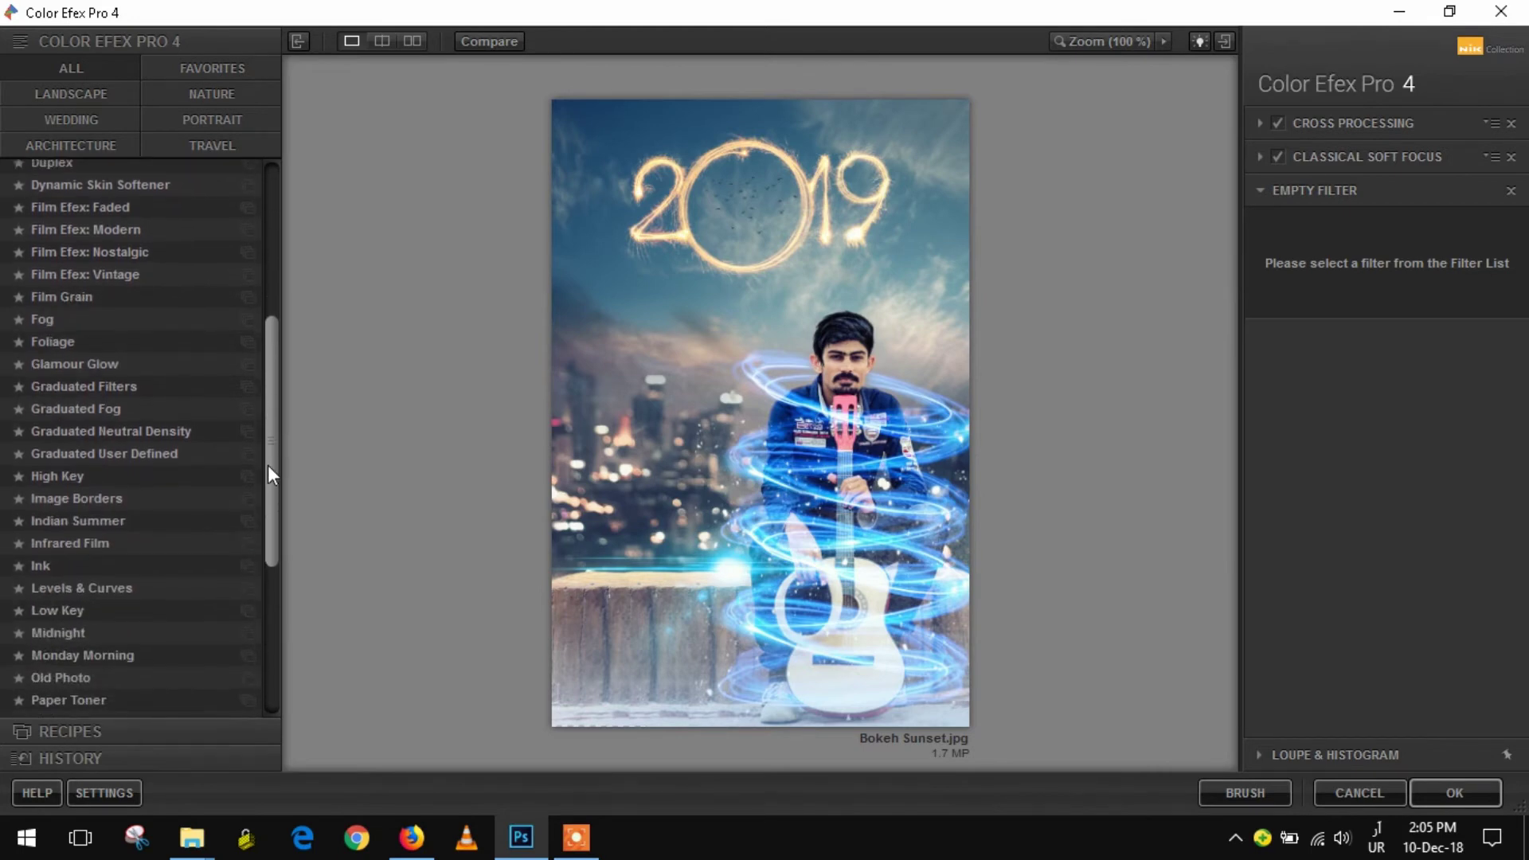
pyautogui.click(54, 567)
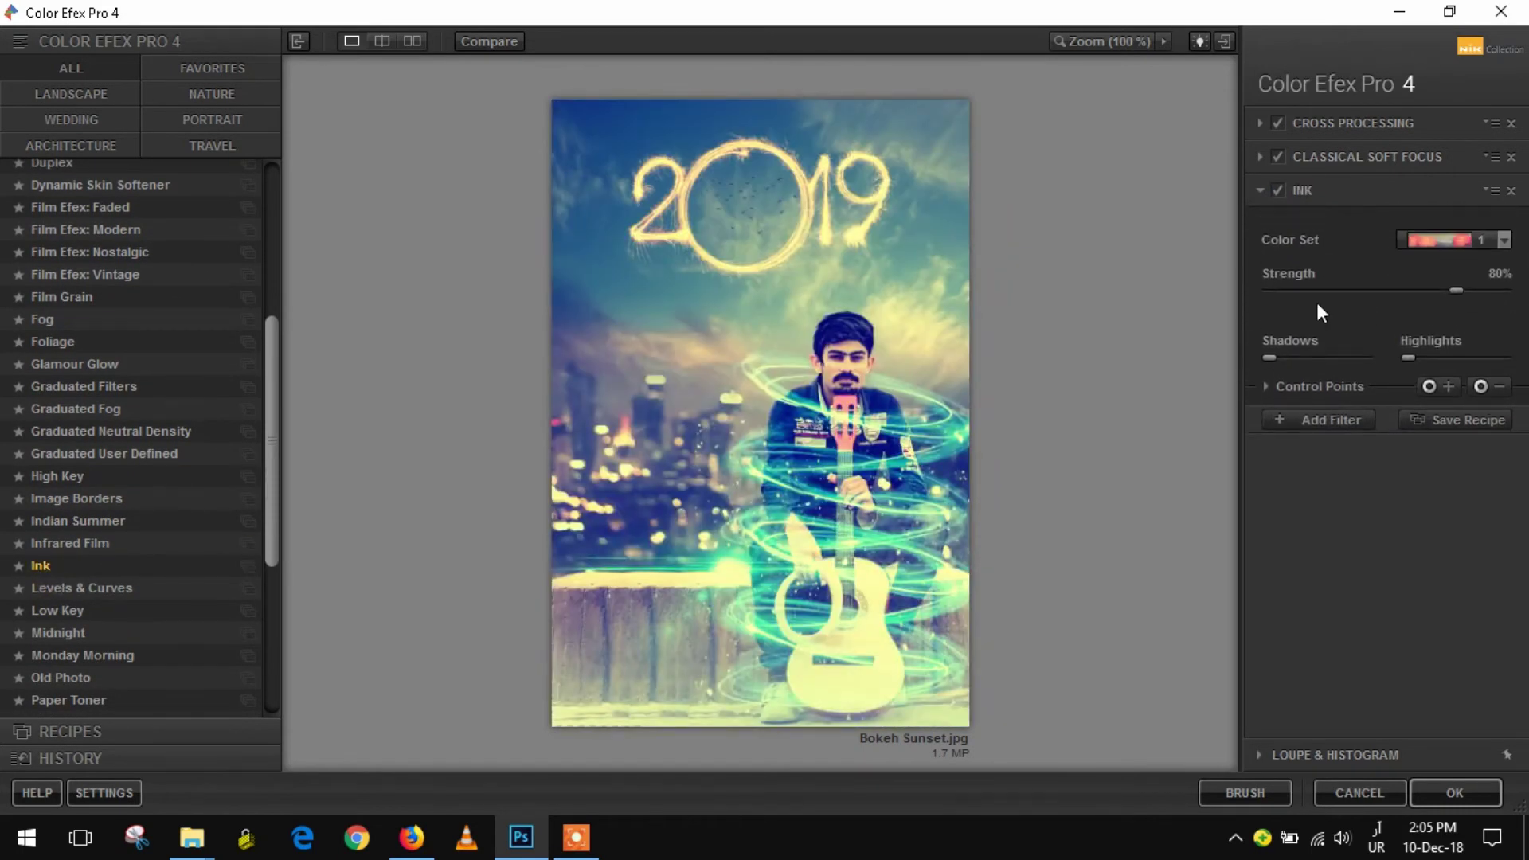
pyautogui.moveTo(1454, 291); pyautogui.dragTo(1326, 287)
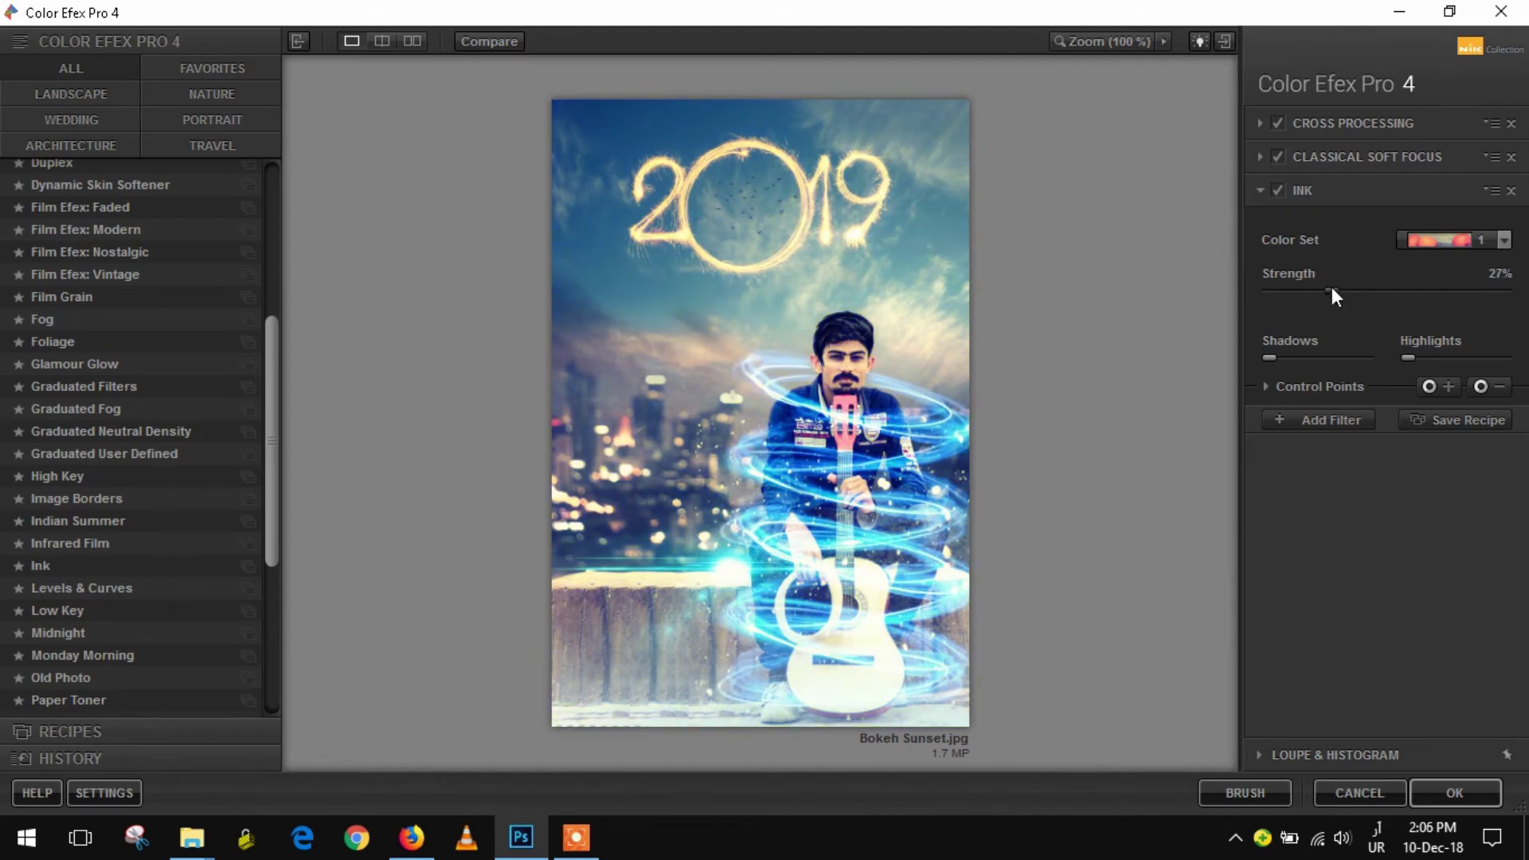
pyautogui.click(1266, 385)
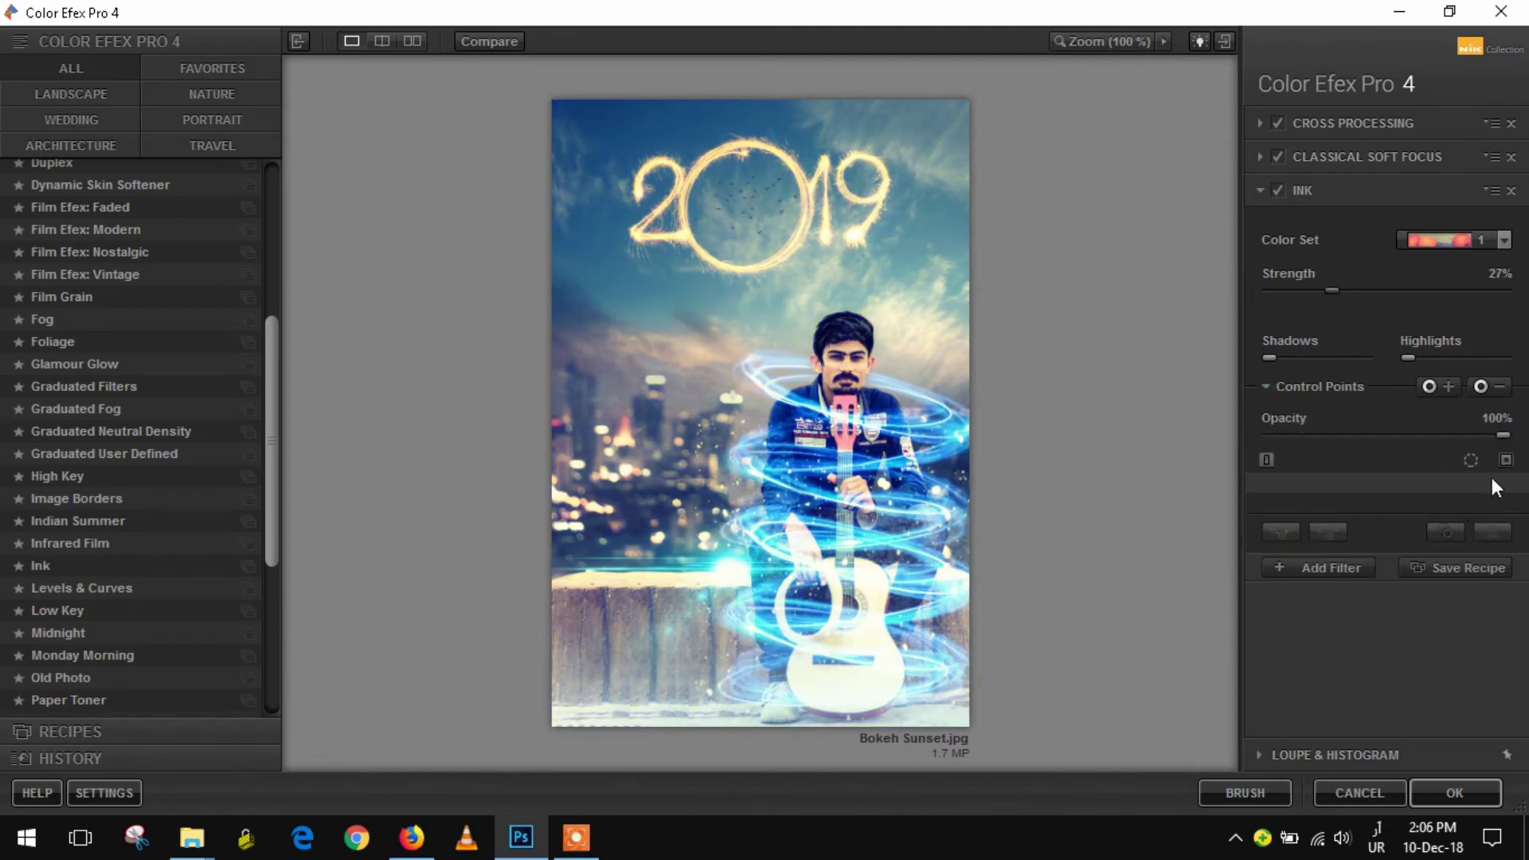
pyautogui.moveTo(1505, 438); pyautogui.dragTo(1344, 435)
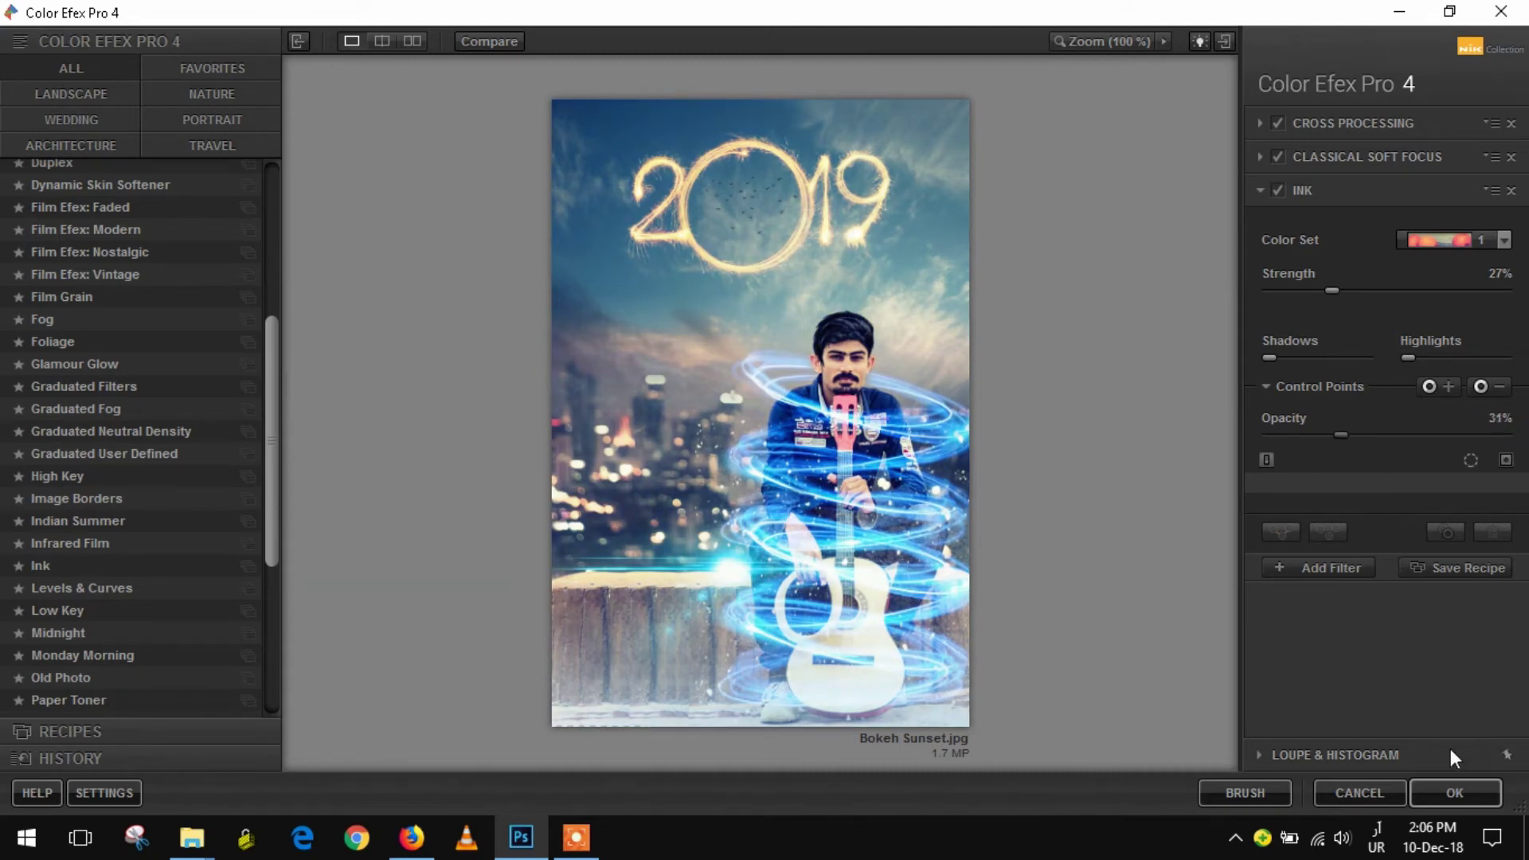
pyautogui.click(1438, 799)
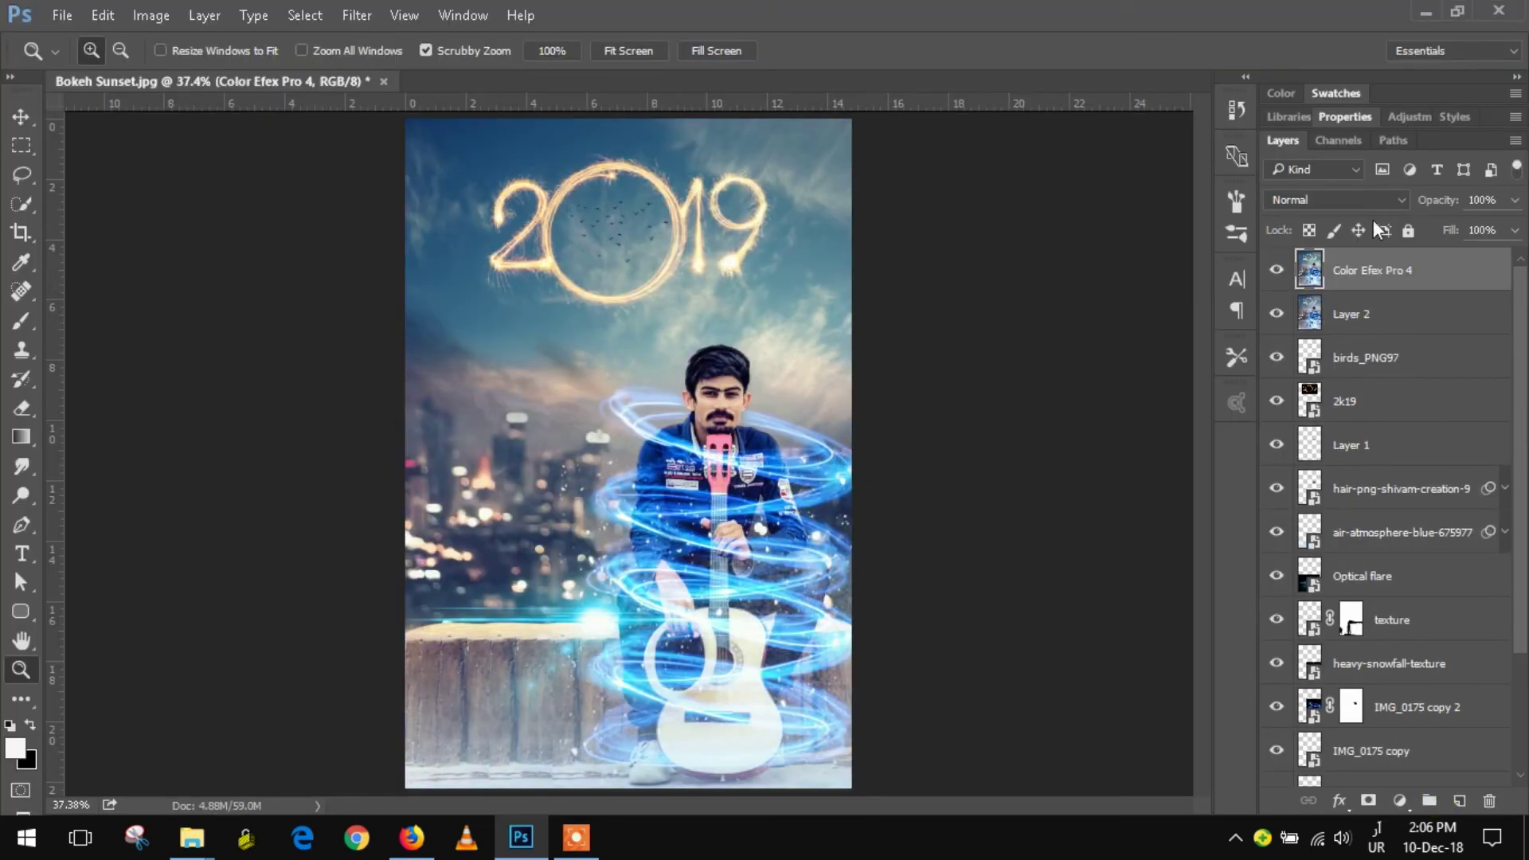
# Set the Color Efex Pro 4 layer opacity to 75%.
pyautogui.click(1515, 199)
pyautogui.moveTo(1509, 230); pyautogui.dragTo(1488, 229)
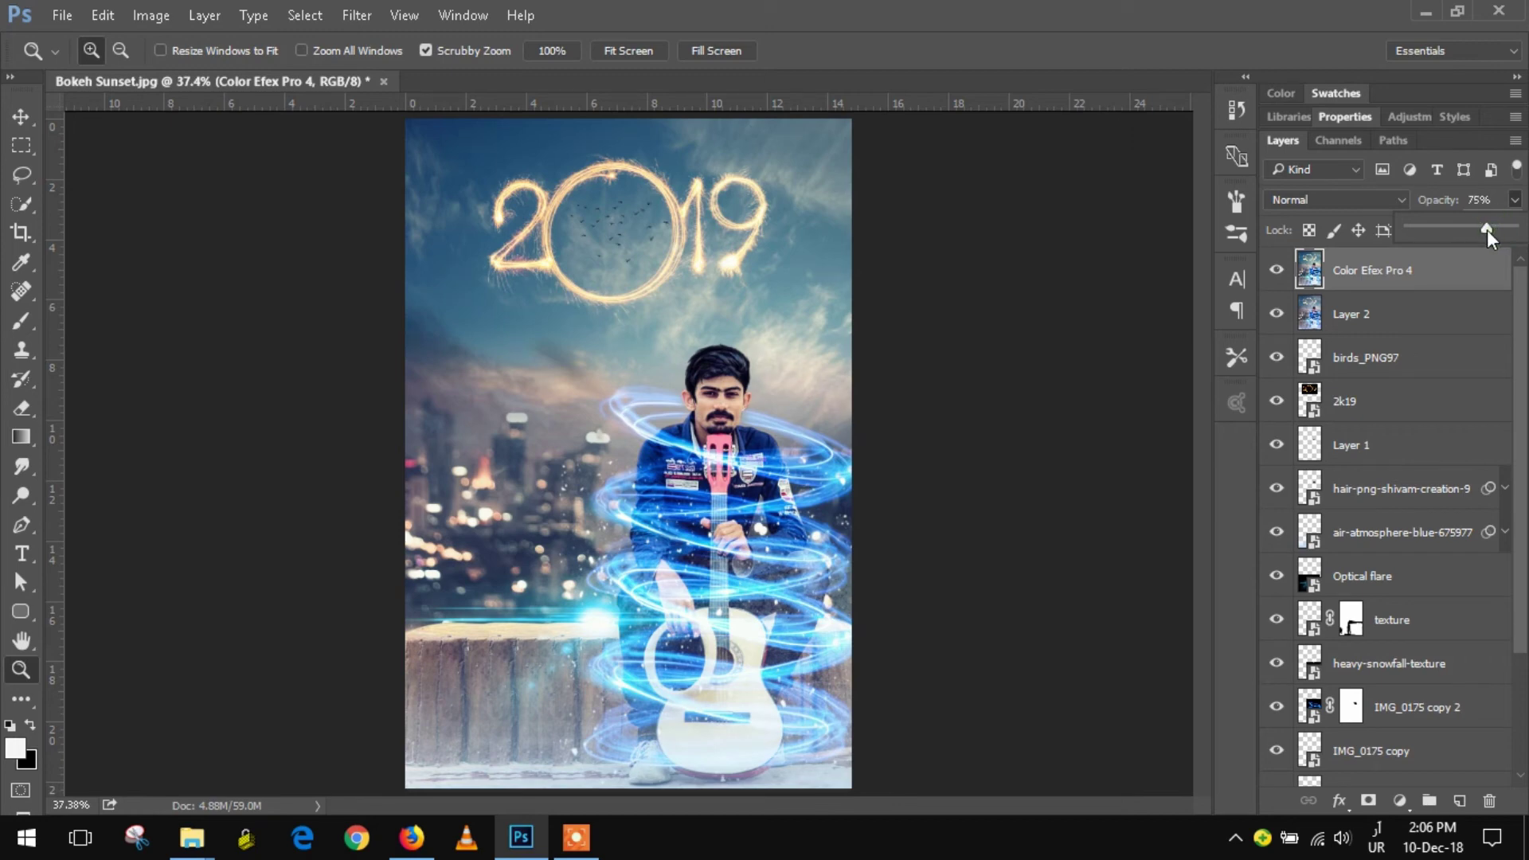
pyautogui.click(1409, 202)
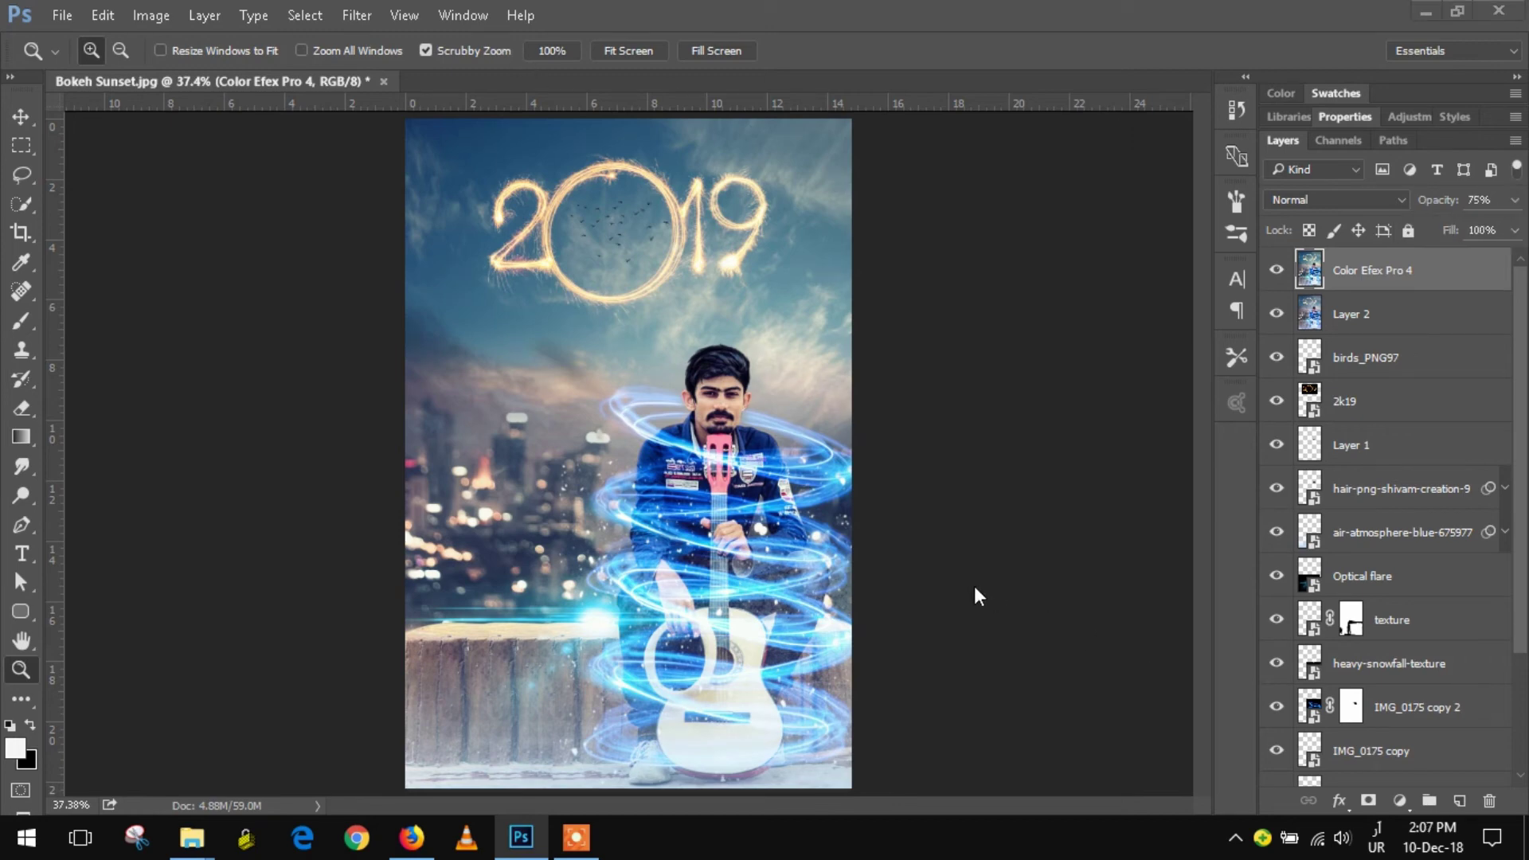
# Check the image at 100% zoom, then fit it back on screen.
pyautogui.rightClick(681, 285)
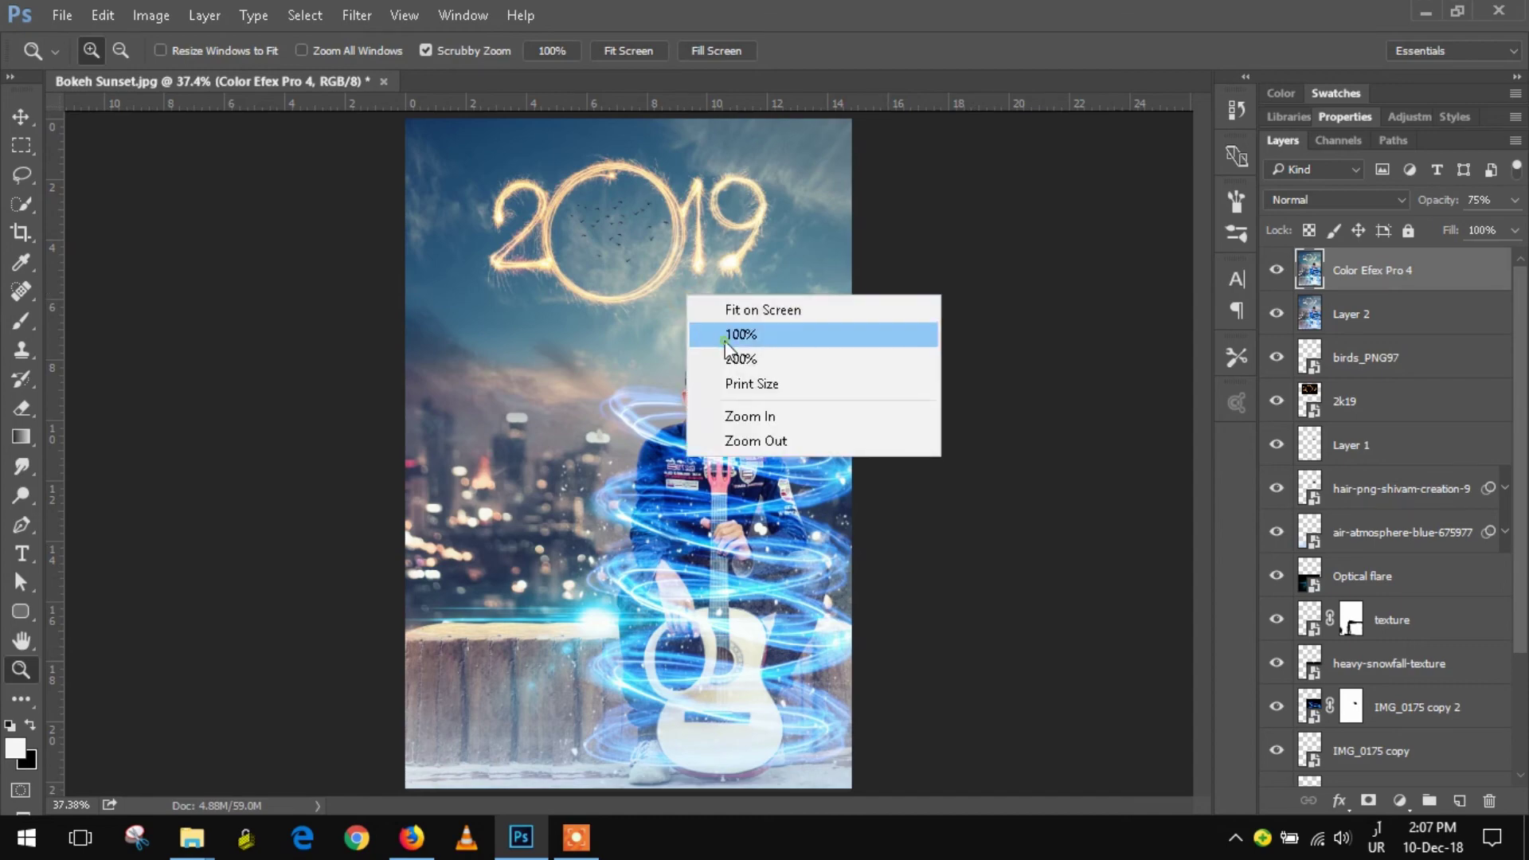
pyautogui.click(726, 338)
pyautogui.rightClick(678, 266)
pyautogui.click(686, 280)
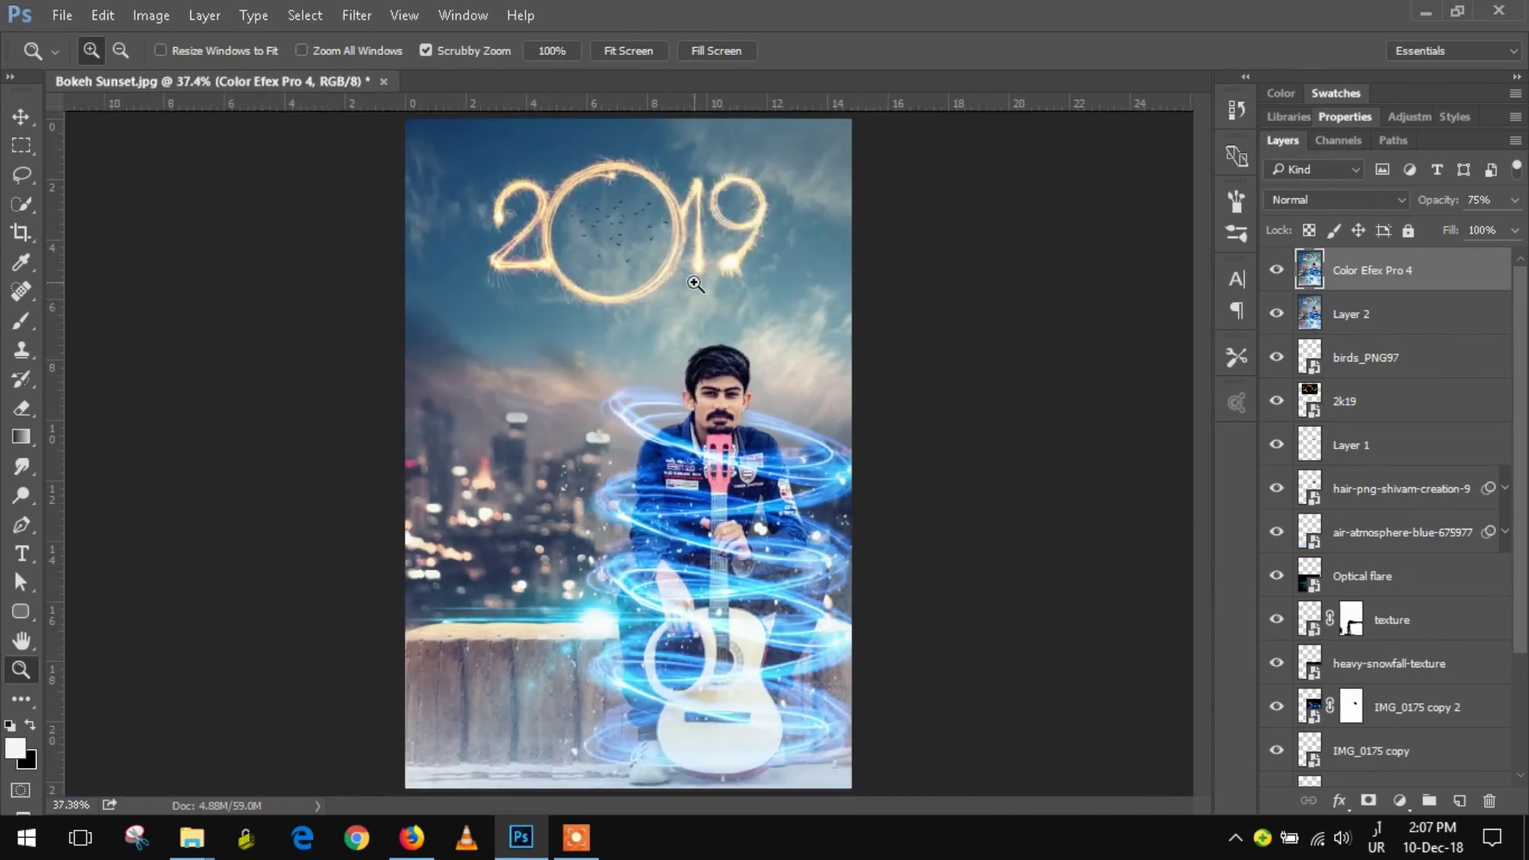